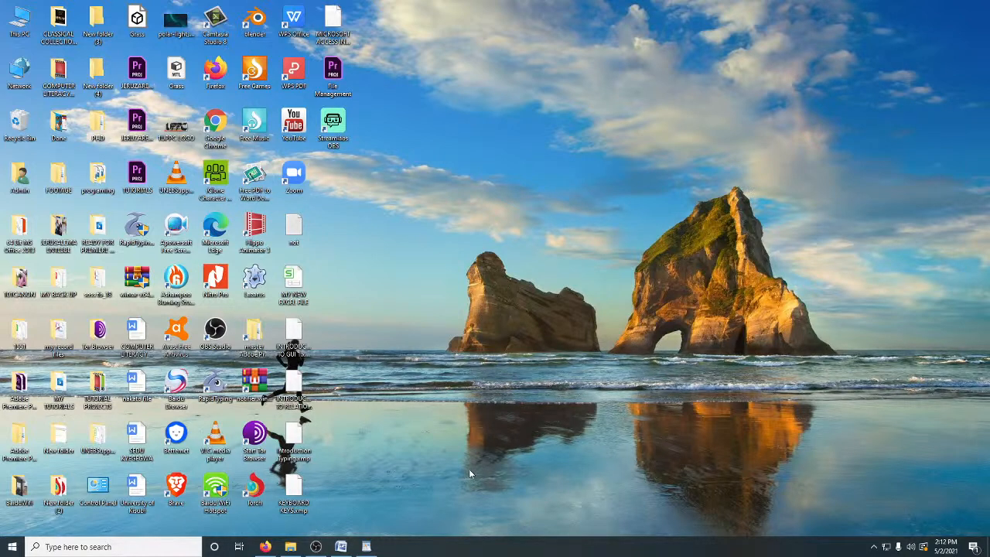
Open the blank Word document and the blank WordPad document and arrange the two windows side by side
left_click(341, 546)
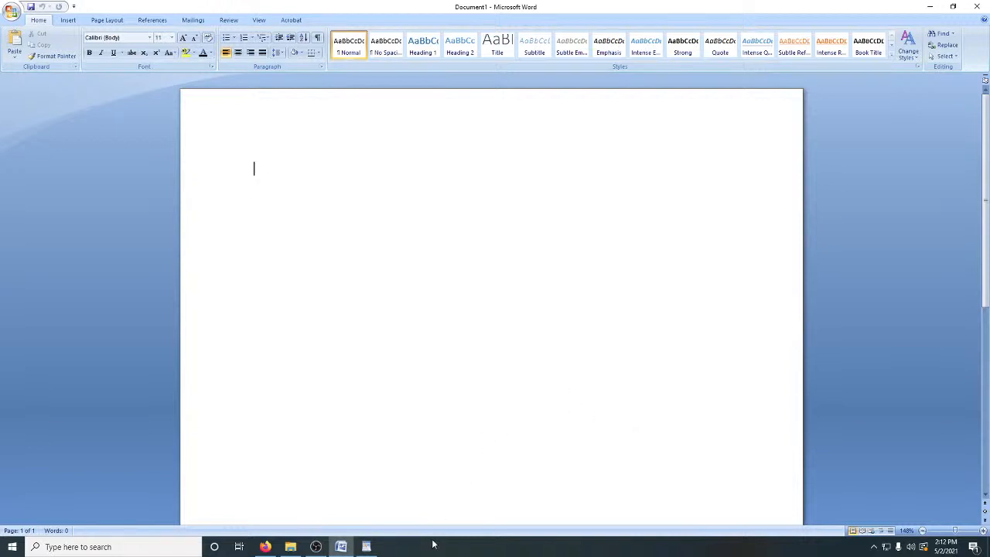
left_click(367, 547)
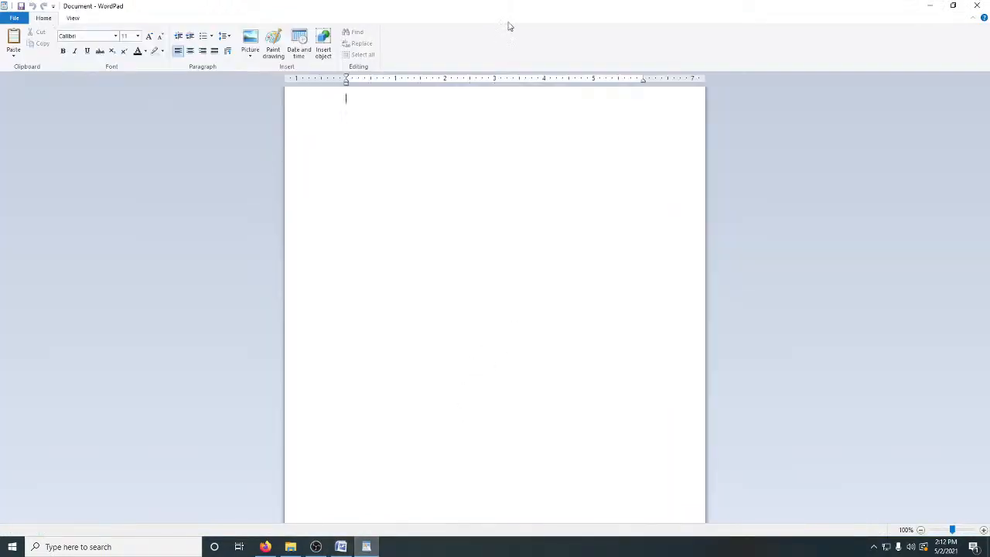
key("super+Right")
left_click(383, 6)
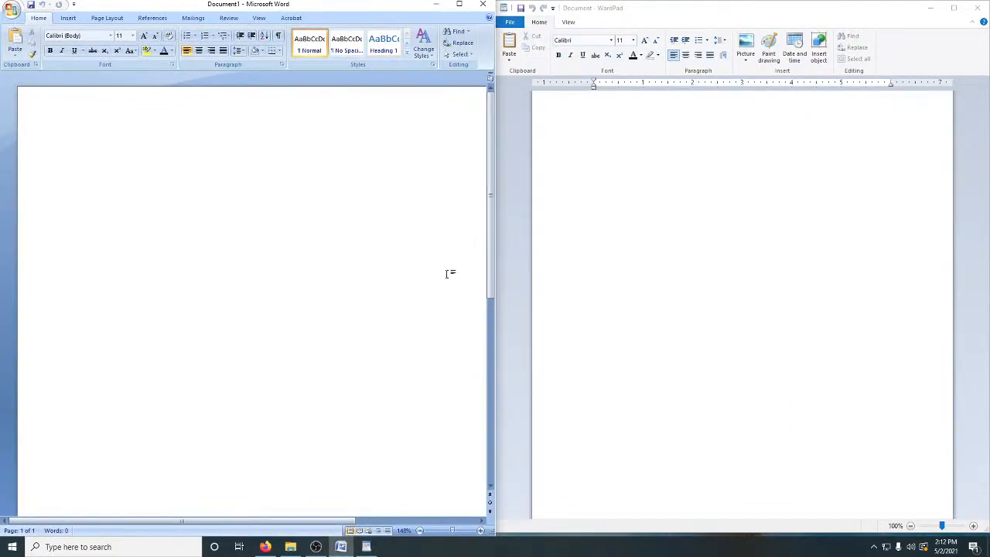
Compare the Word and WordPad windows by alternating between their blank documents
left_click(590, 196)
left_click(469, 206)
left_click(564, 197)
left_click(430, 221)
left_click(549, 208)
left_click(468, 217)
left_click(539, 207)
left_click(464, 215)
left_click(552, 194)
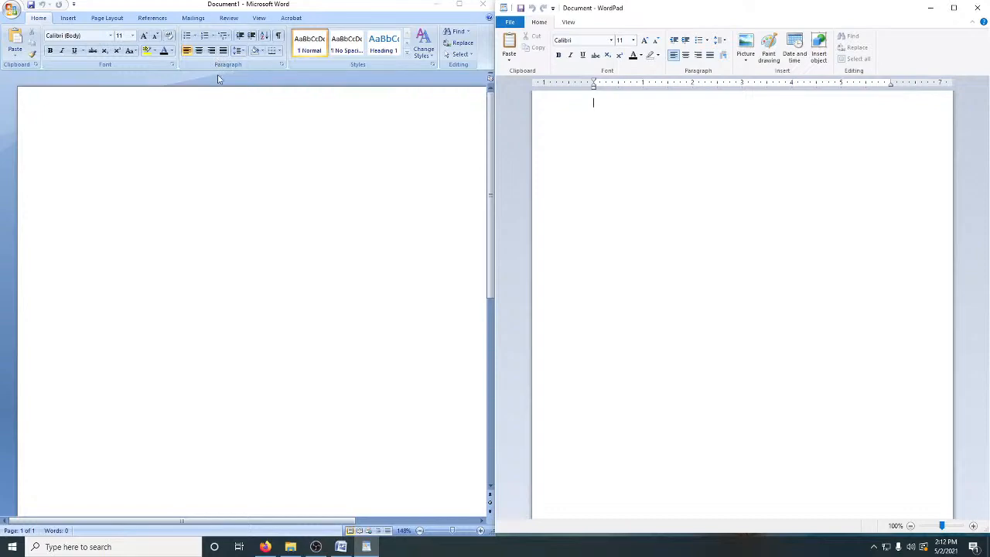
Minimize Word, launch WPS Office and open its page for creating a new document
left_click(435, 7)
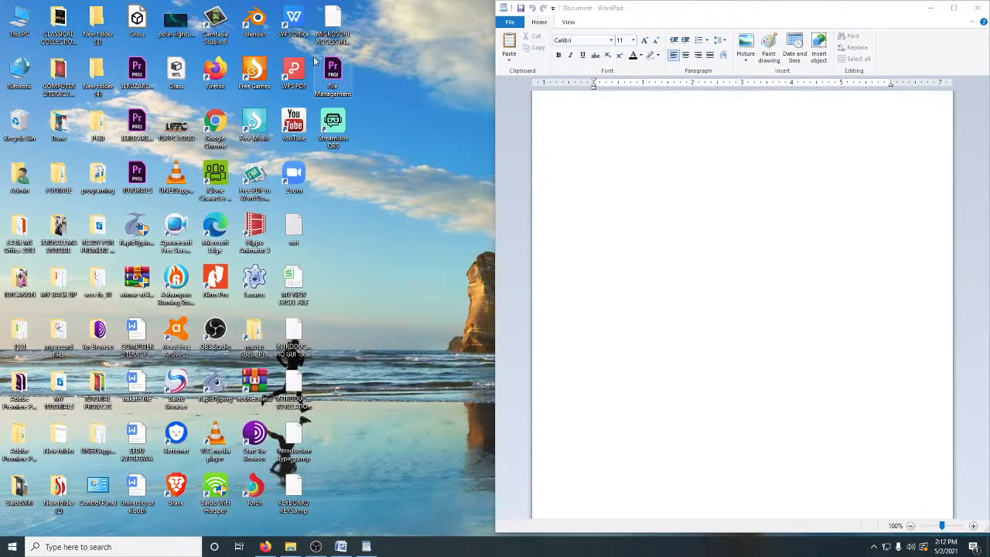
double_click(294, 21)
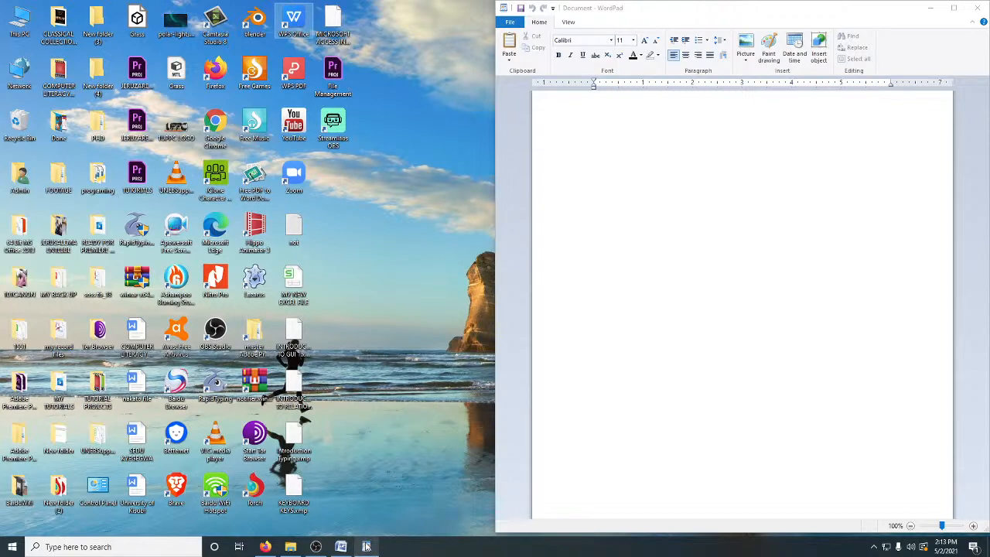
left_click(341, 546)
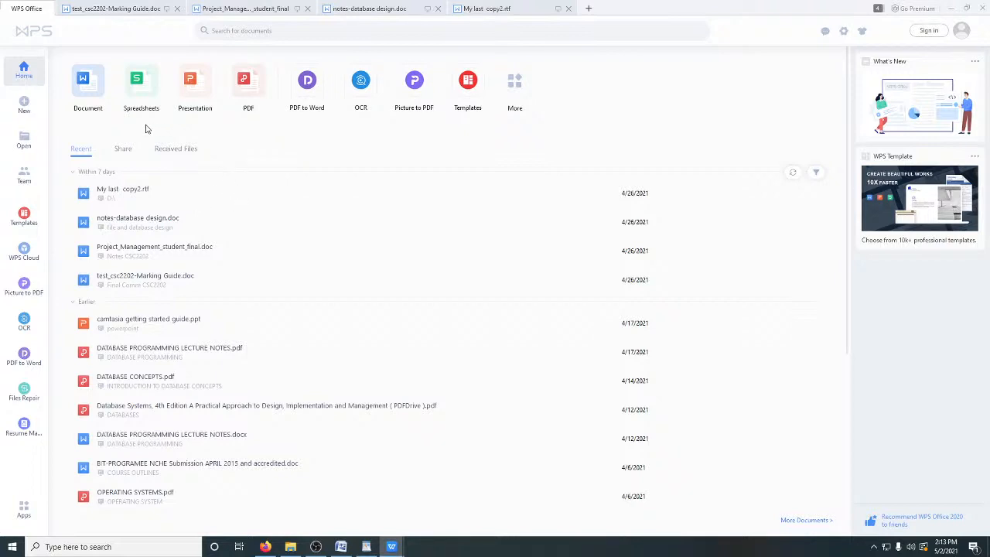
left_click(87, 81)
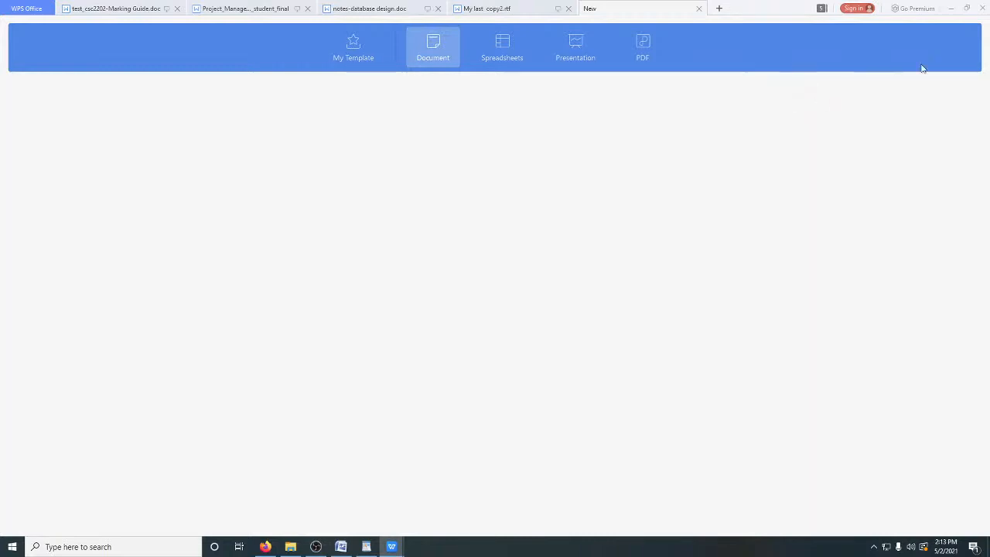
Clear the desktop by minimizing WPS Office and WordPad and closing Word
left_click(951, 9)
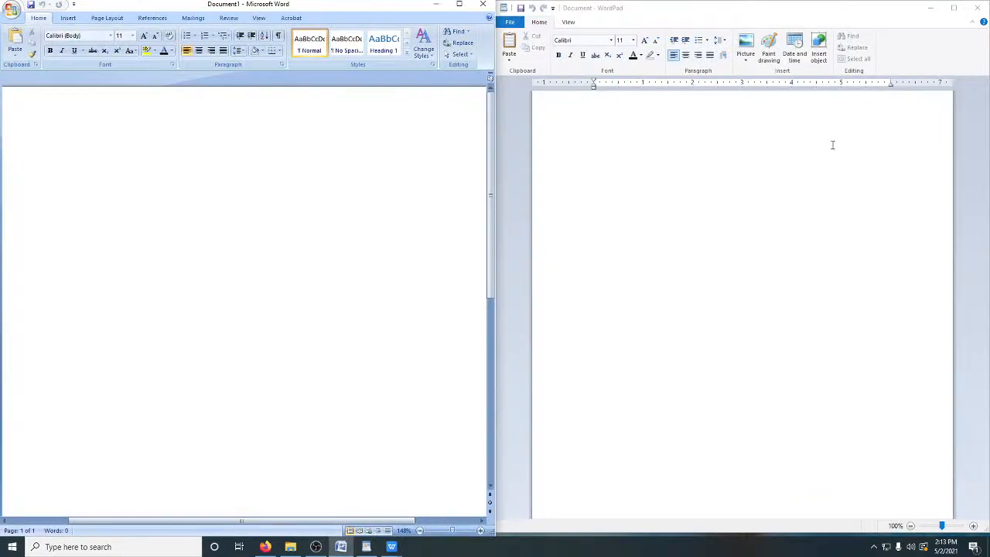
left_click(930, 8)
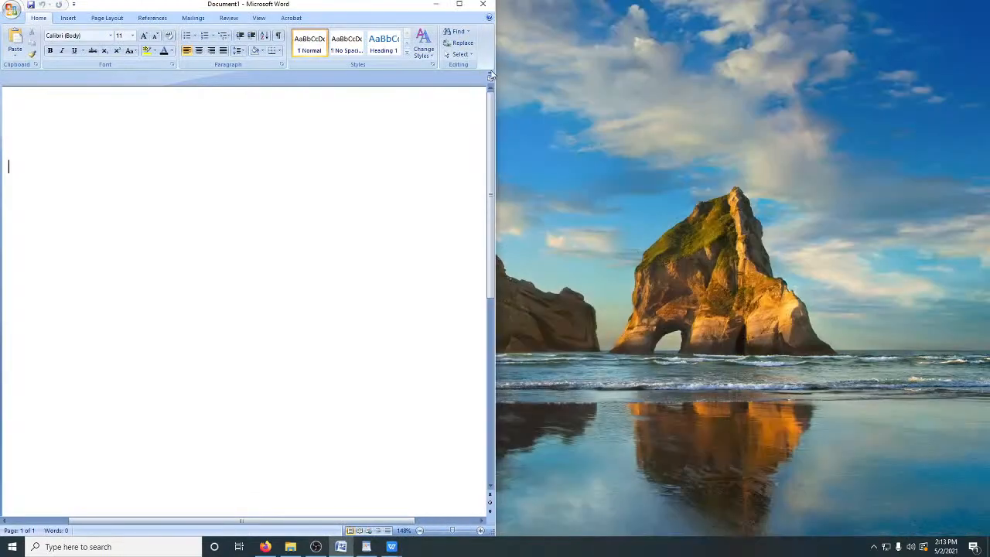
left_click(462, 5)
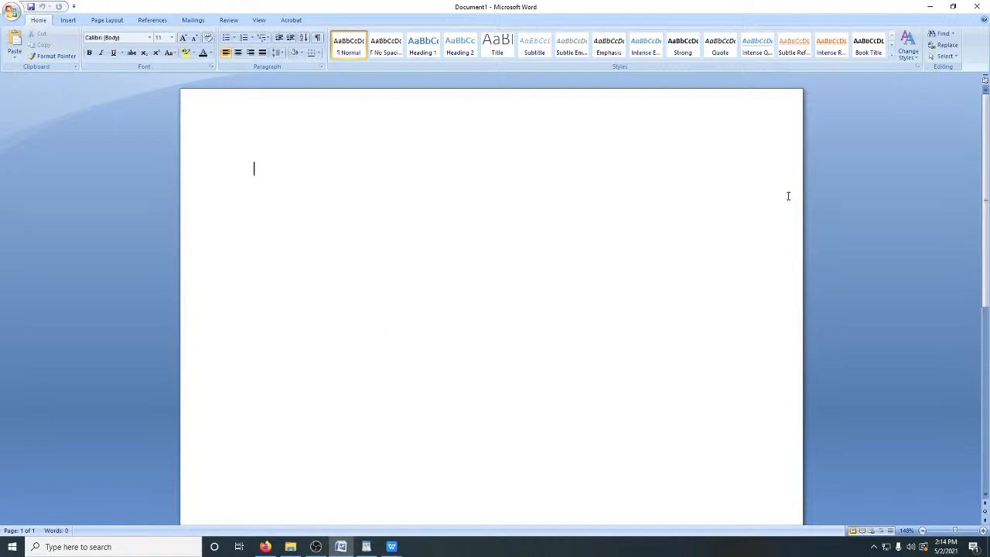
left_click(977, 6)
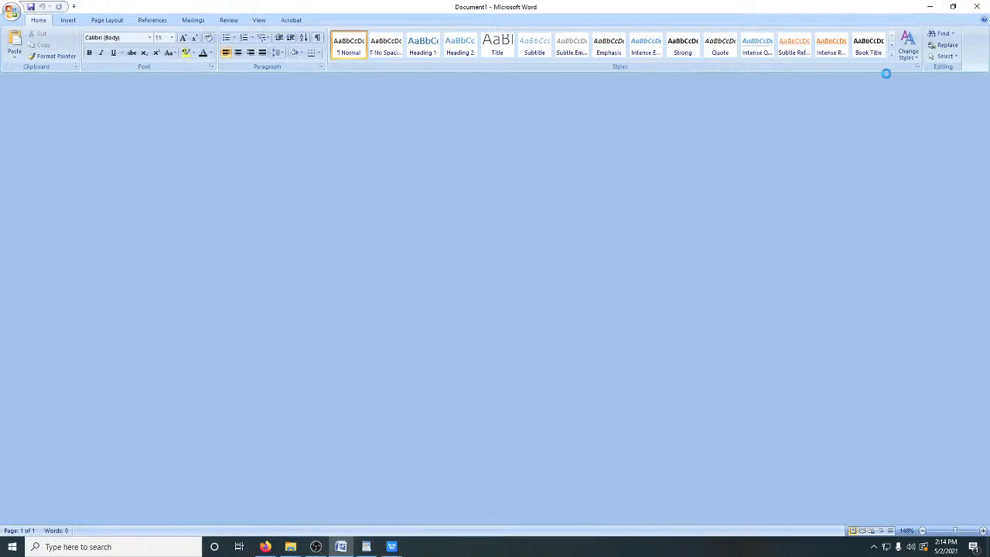
key("alt+F4")
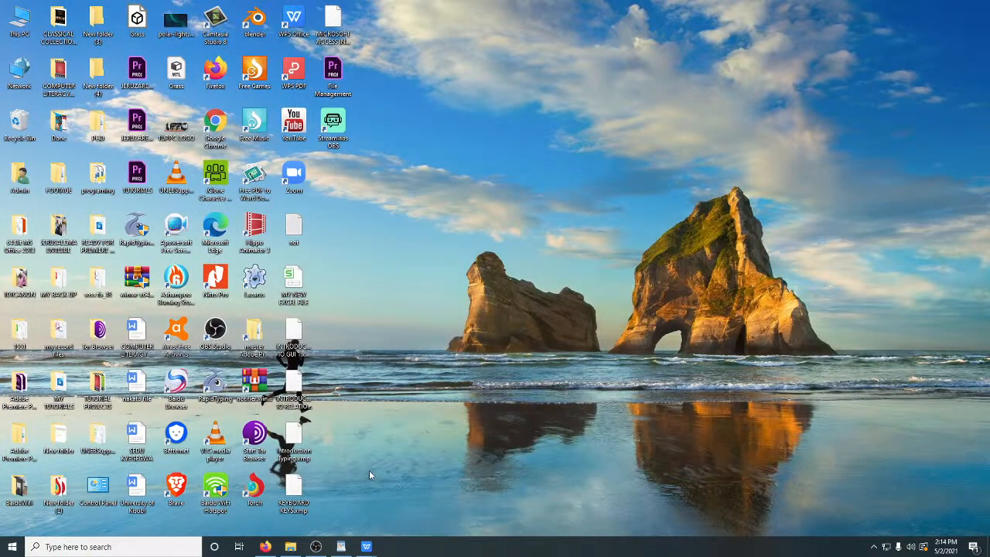
Launch Microsoft Office Word 2007 from the Microsoft Office folder in the list of installed programs
left_click(9, 547)
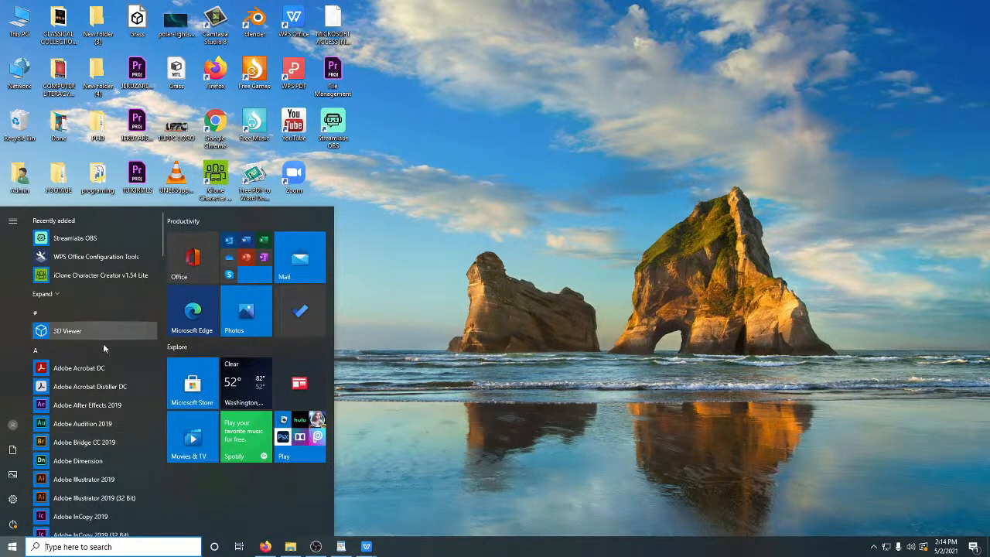
scroll(97, 514, "down", 8)
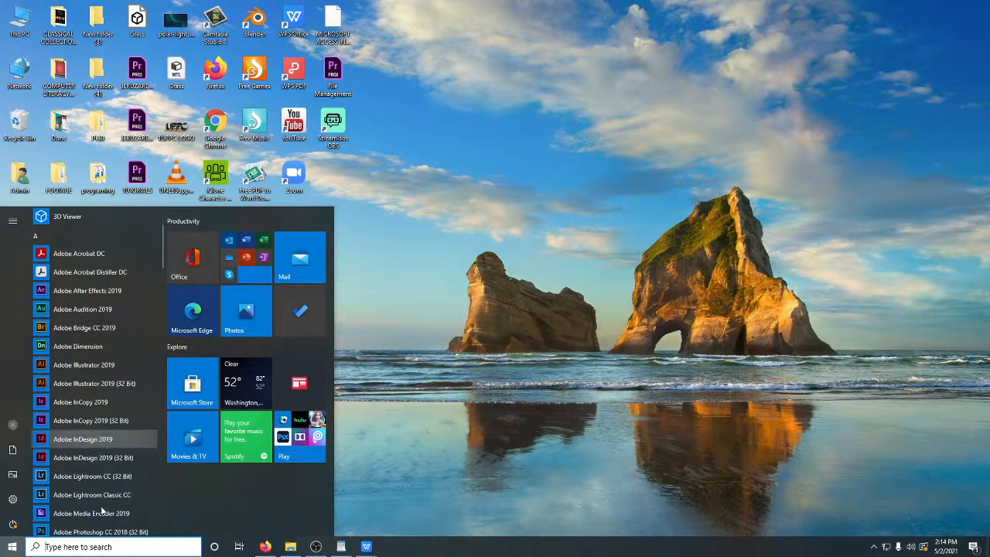
scroll(101, 506, "down", 3)
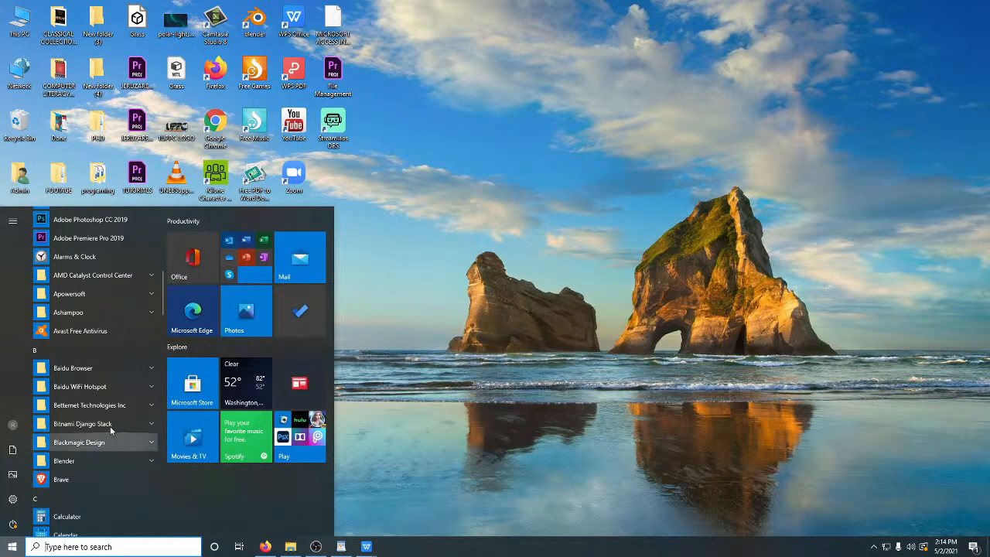
scroll(116, 476, "up", 10)
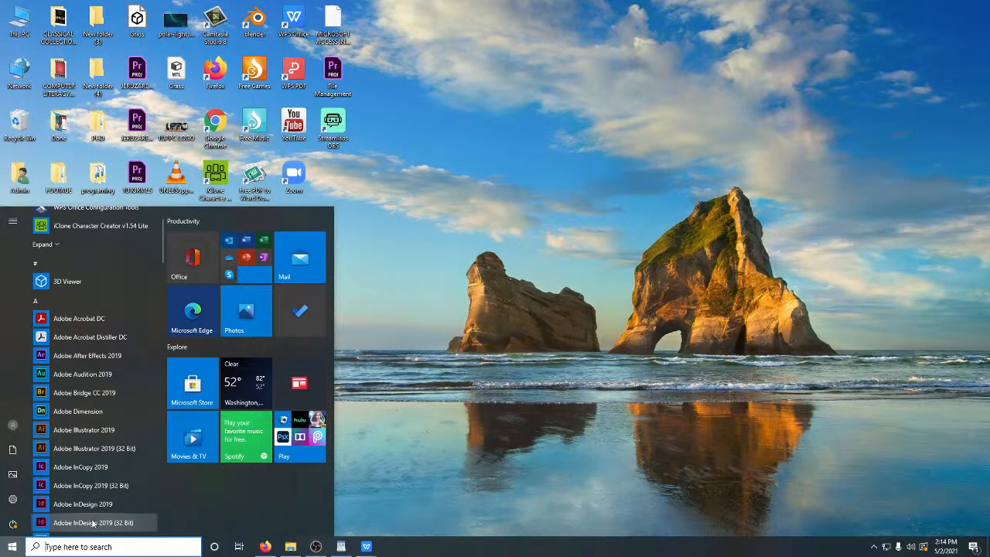
scroll(92, 524, "down", 5)
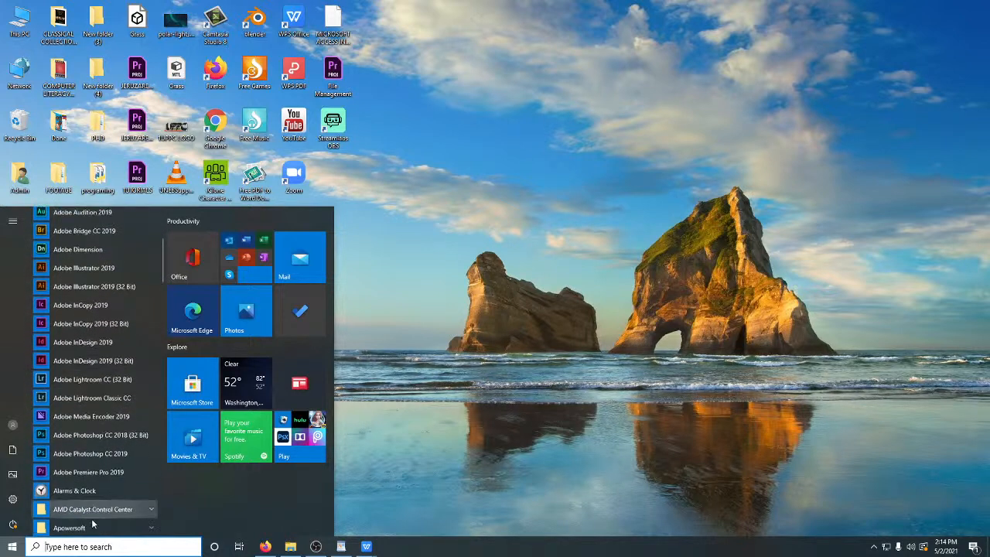
scroll(92, 522, "down", 5)
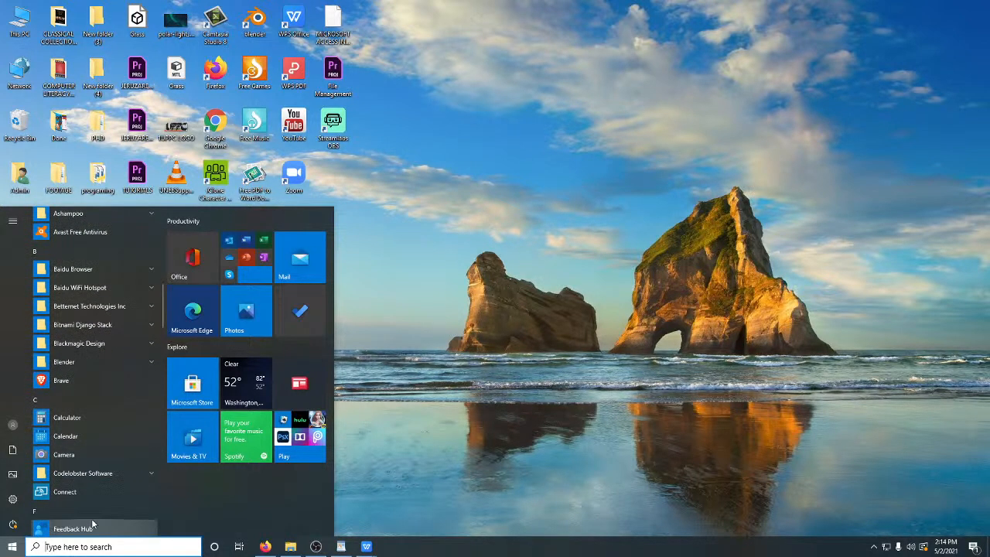
scroll(93, 511, "down", 4)
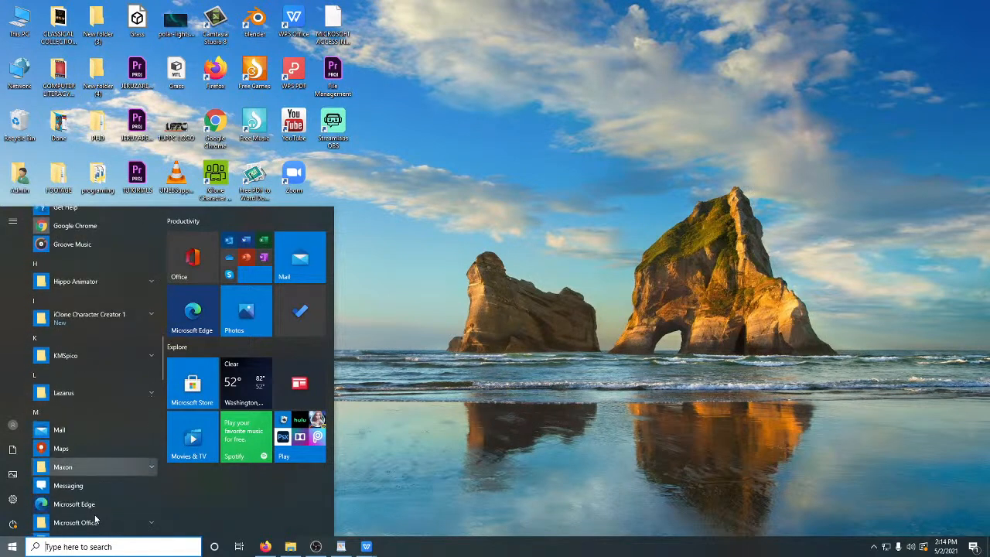
scroll(68, 457, "down", 4)
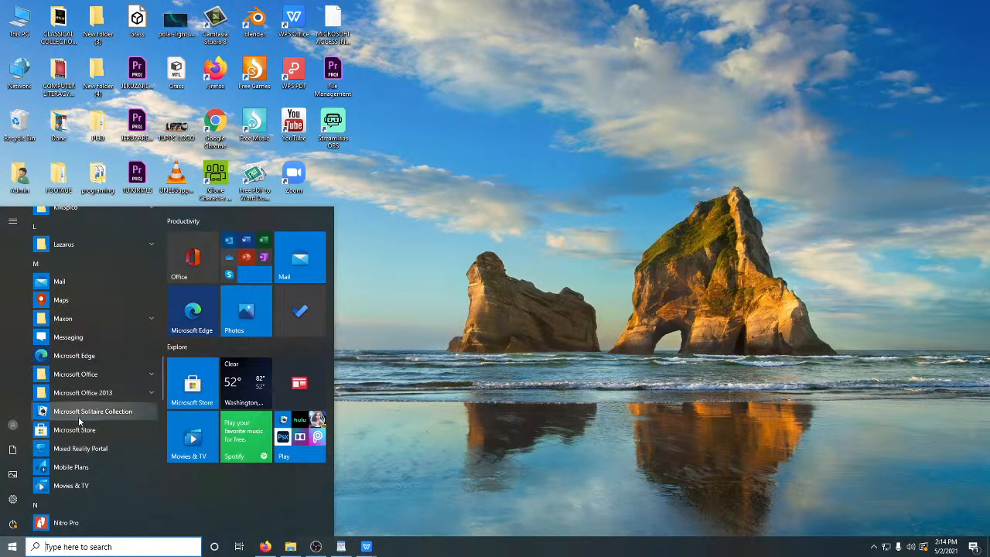
scroll(91, 410, "up", 1)
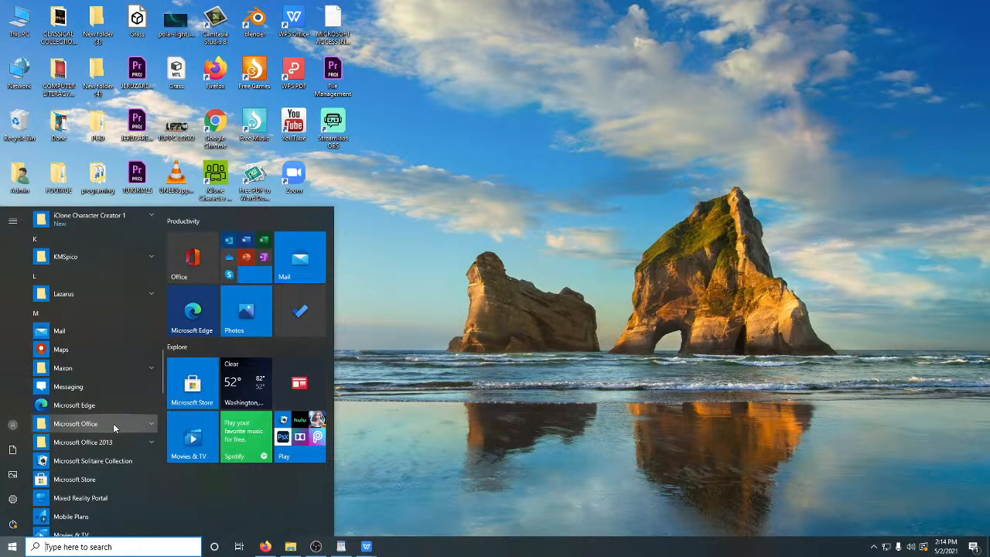
left_click(113, 424)
scroll(113, 423, "down", 1)
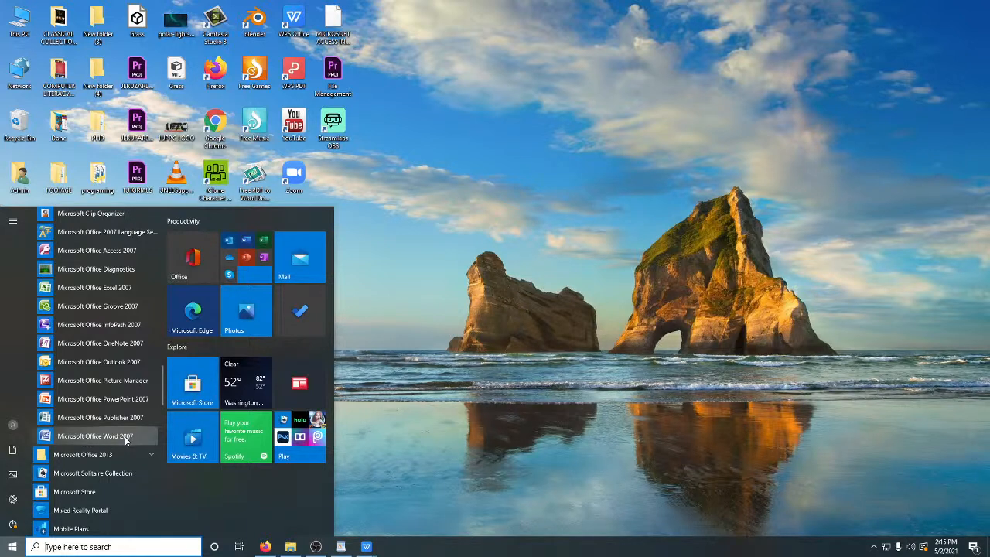
left_click(99, 437)
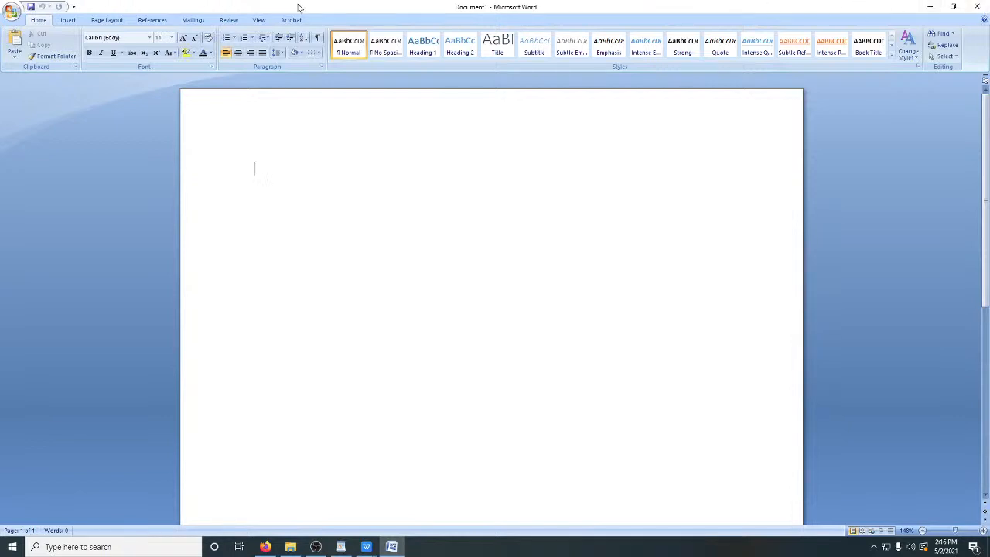
Examine the file commands of Word, including the Save As formats and the recent documents, and leave without choosing one
left_click(11, 11)
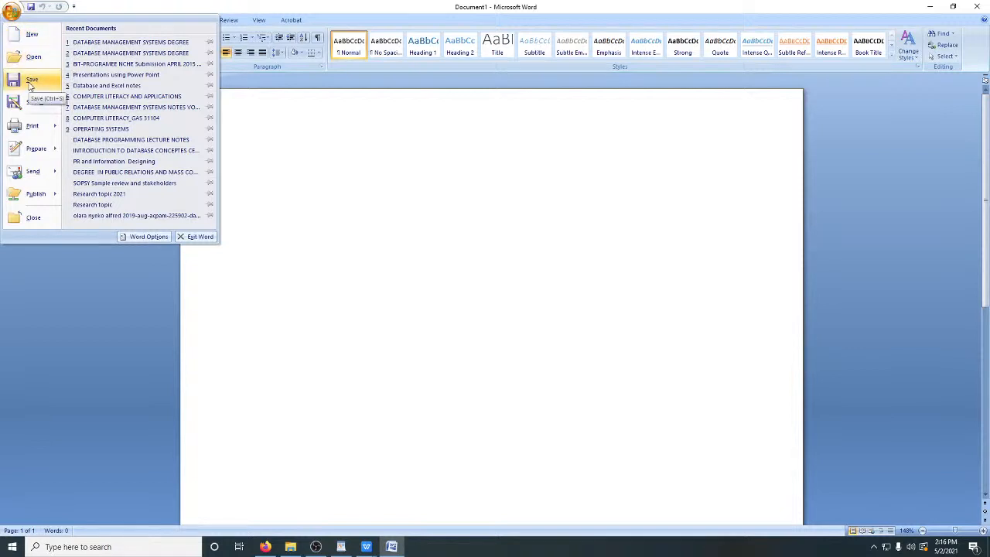
mouse_move(27, 109)
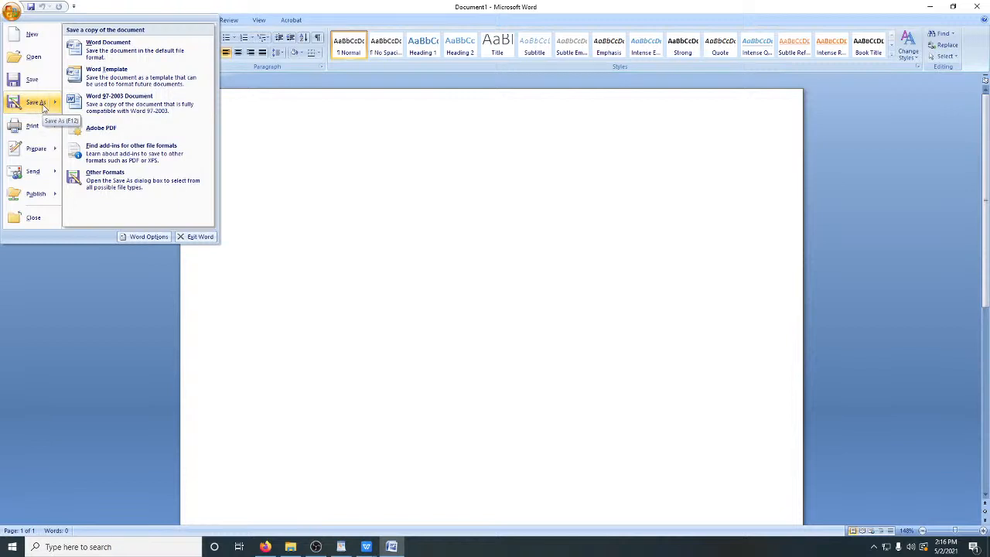
mouse_move(32, 133)
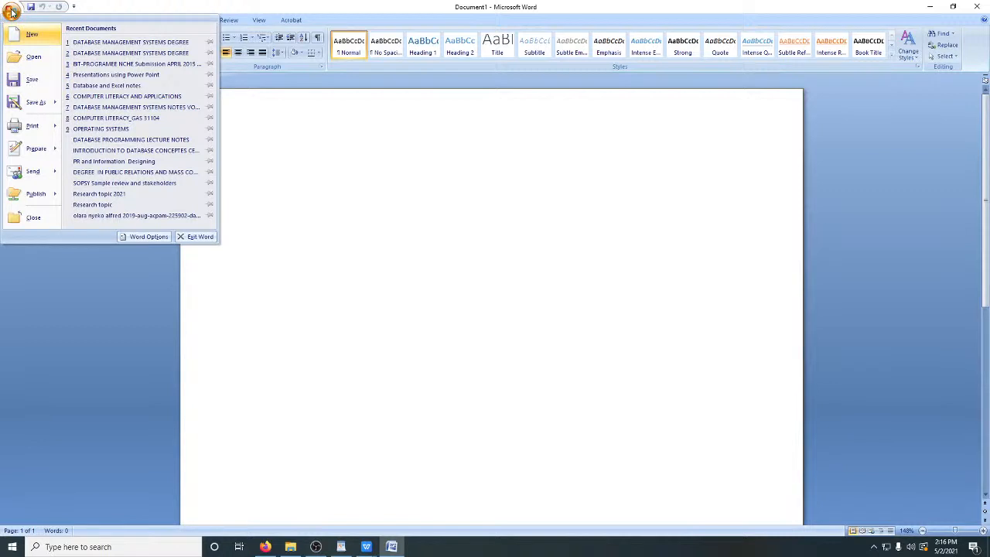
left_click(20, 260)
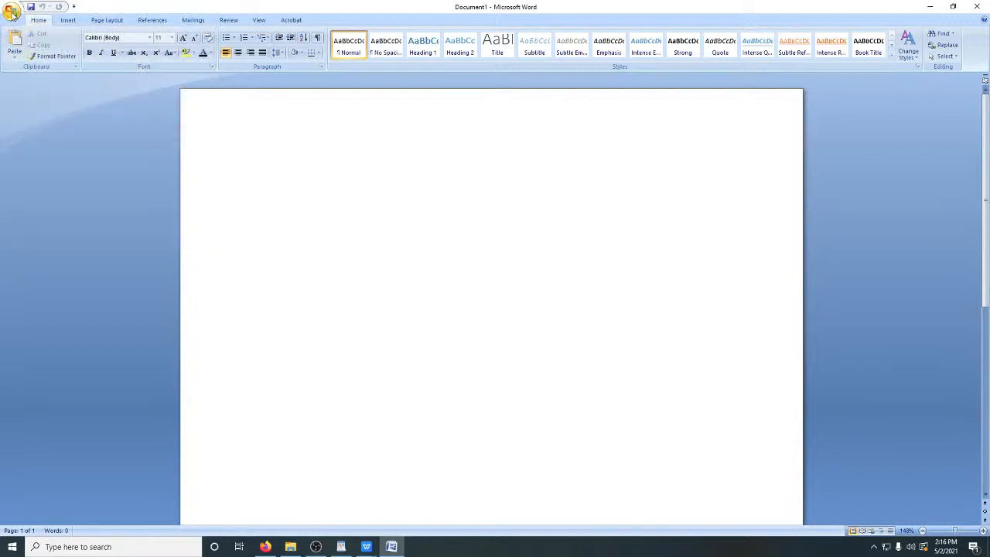
left_click(12, 12)
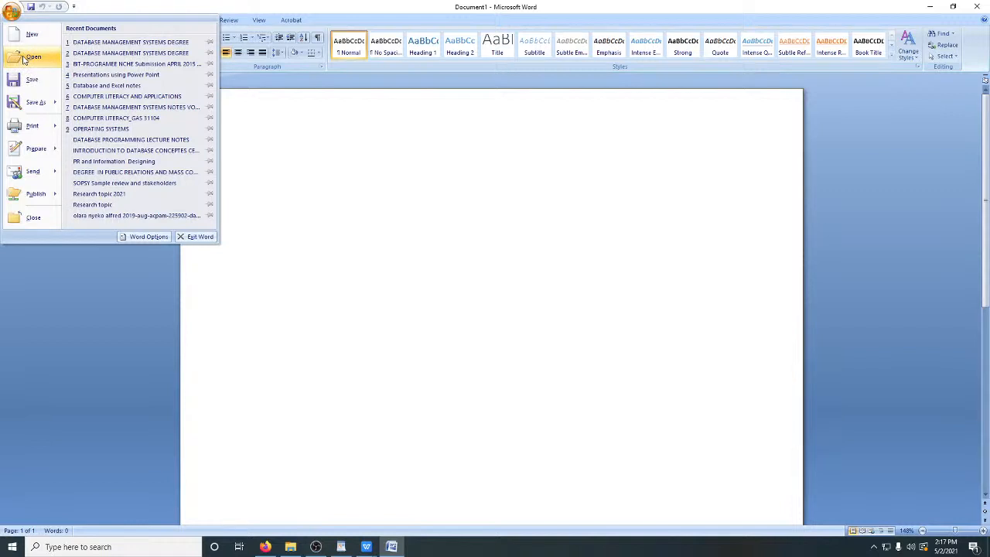
left_click(424, 12)
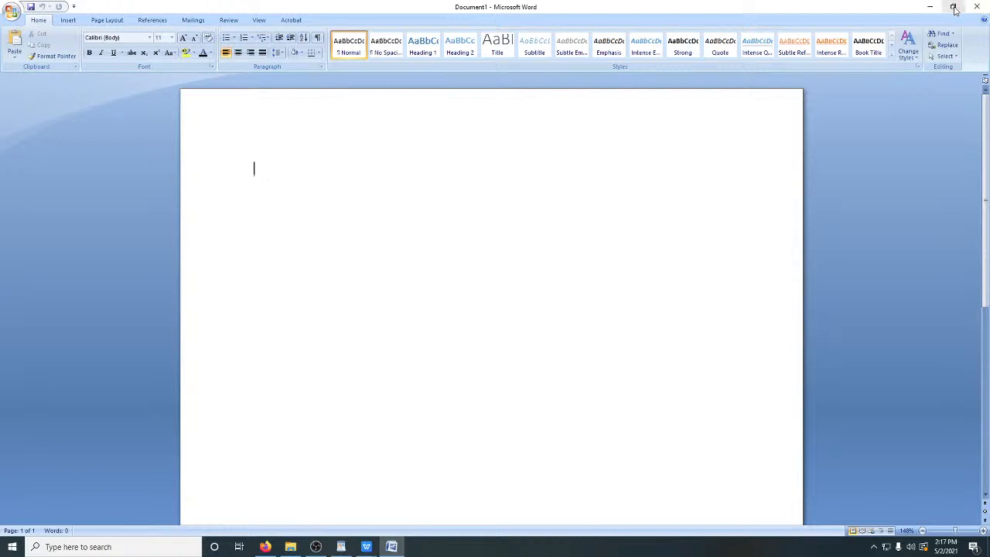
Switch the Word window repeatedly between maximized and restored size, leaving it at the smaller restored size
left_click(953, 7)
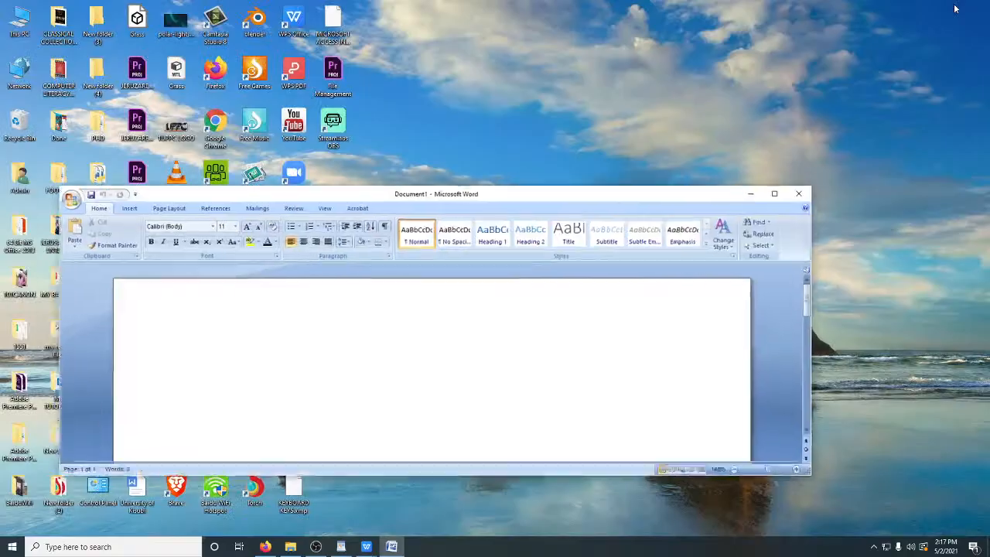
left_click(778, 203)
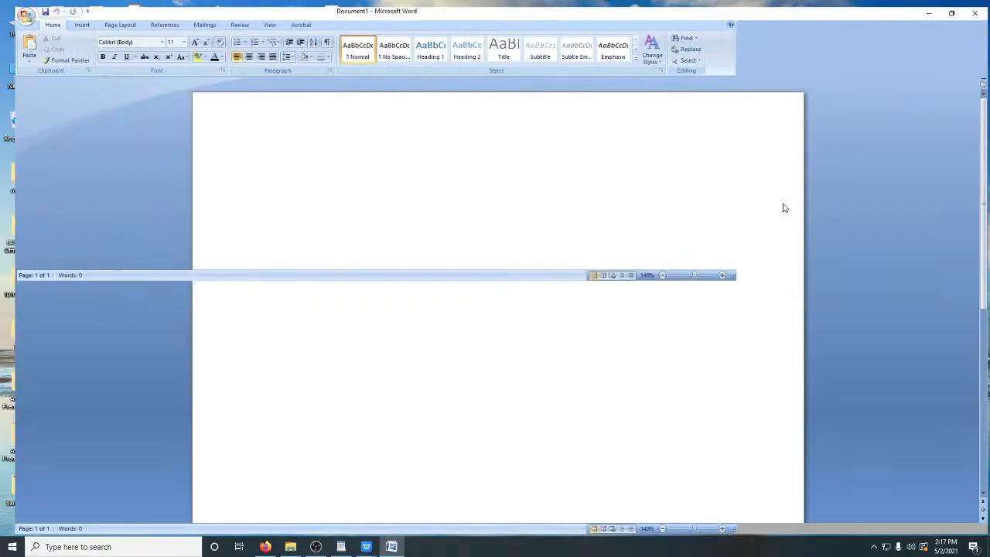
left_click(953, 7)
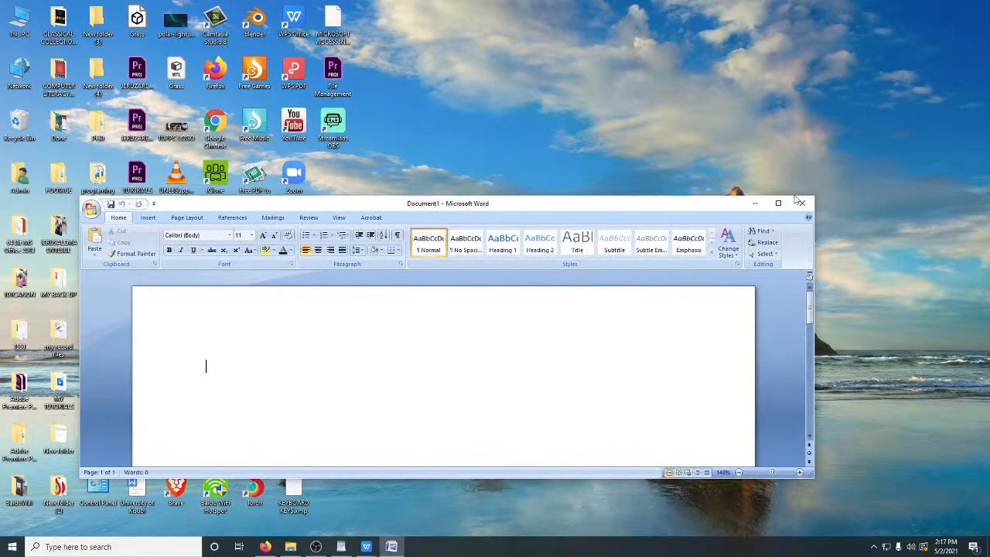
left_click(780, 204)
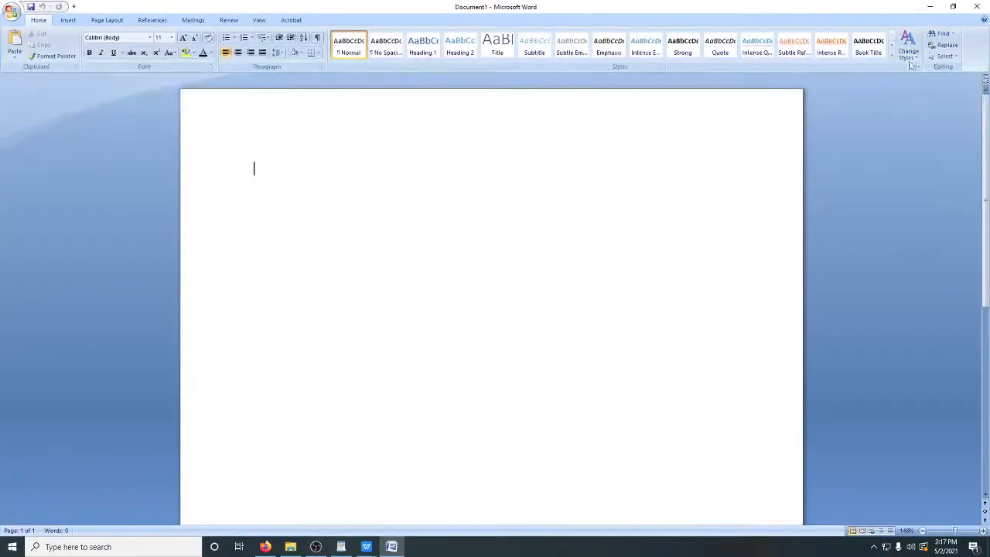
left_click(953, 6)
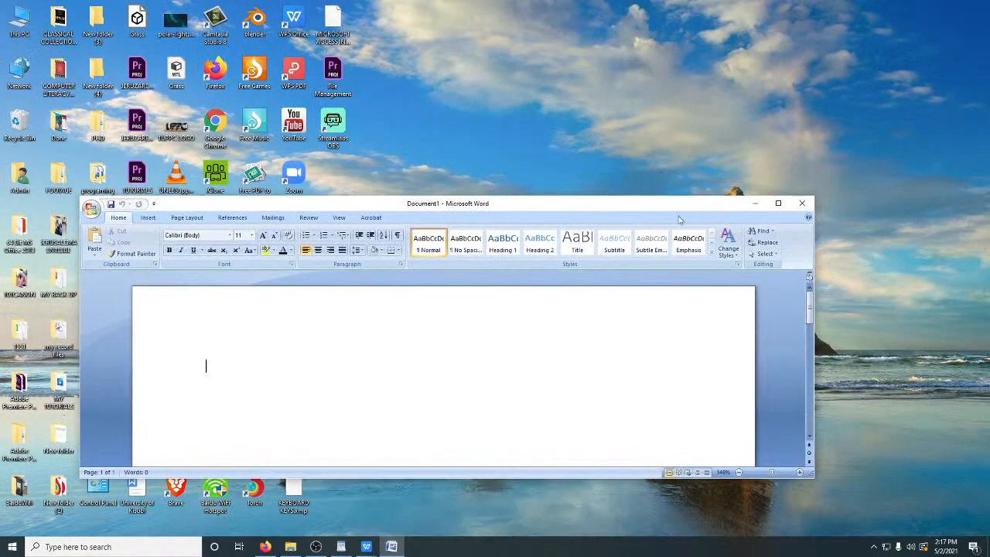
Maximize the Word window, minimize it to the desktop, and bring it back into view
left_click(780, 203)
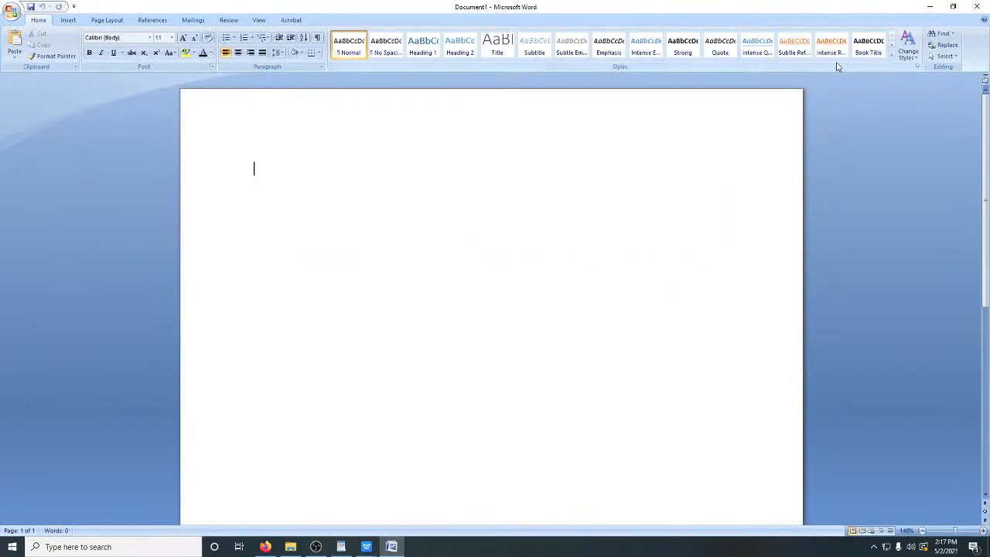
left_click(931, 7)
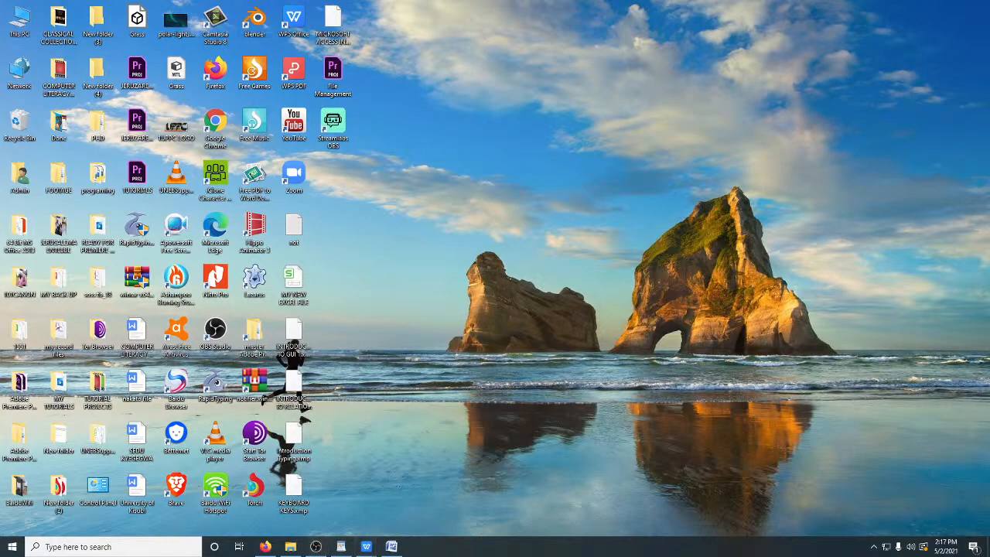
mouse_move(392, 549)
left_click(391, 547)
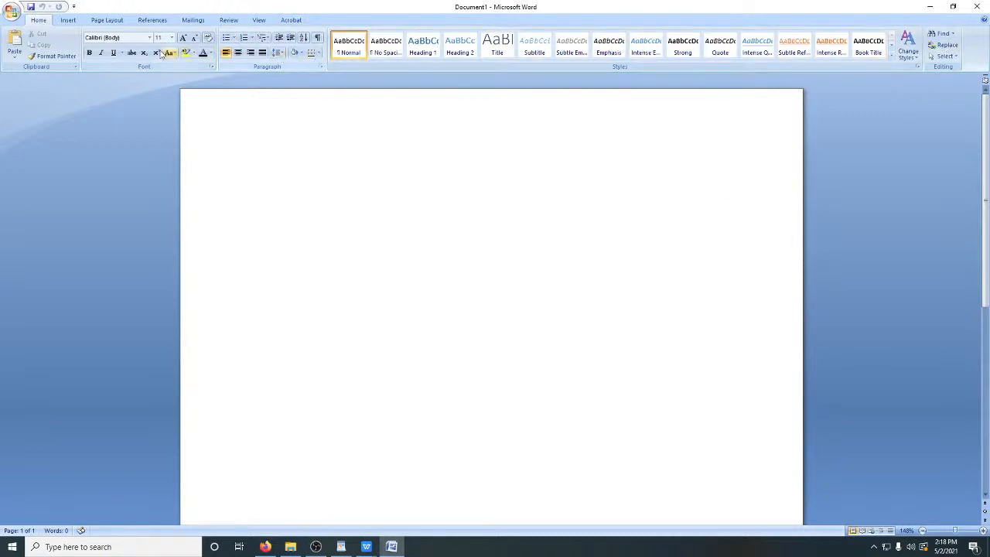
Examine the Insert, Page Layout, References and Mailings commands, and return to the Home commands
left_click(69, 19)
left_click(102, 20)
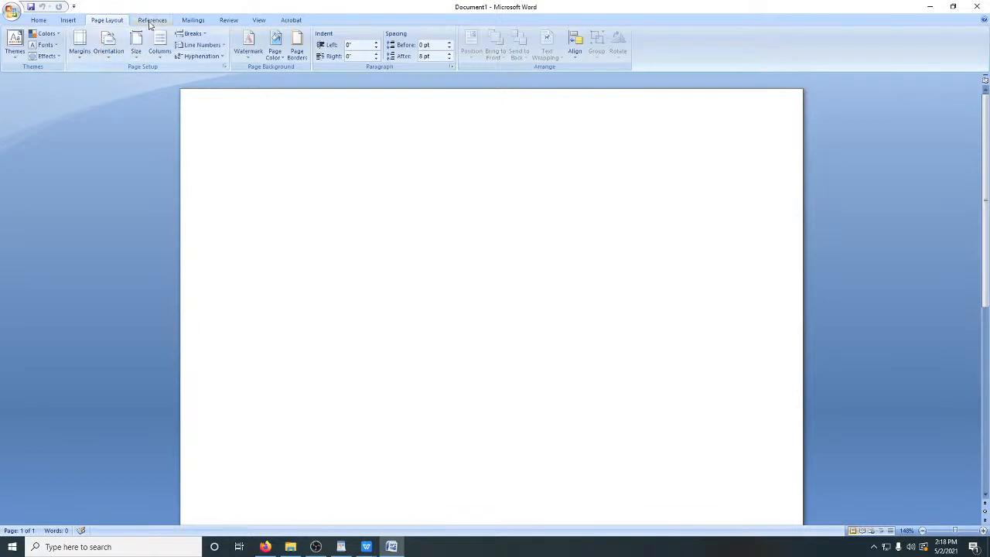
left_click(151, 21)
left_click(193, 21)
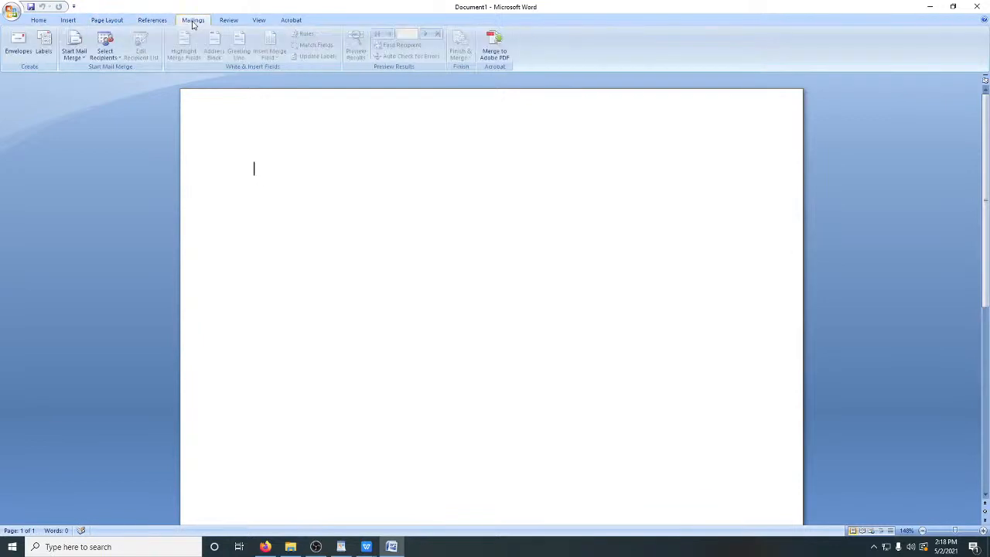
left_click(38, 21)
left_click(69, 20)
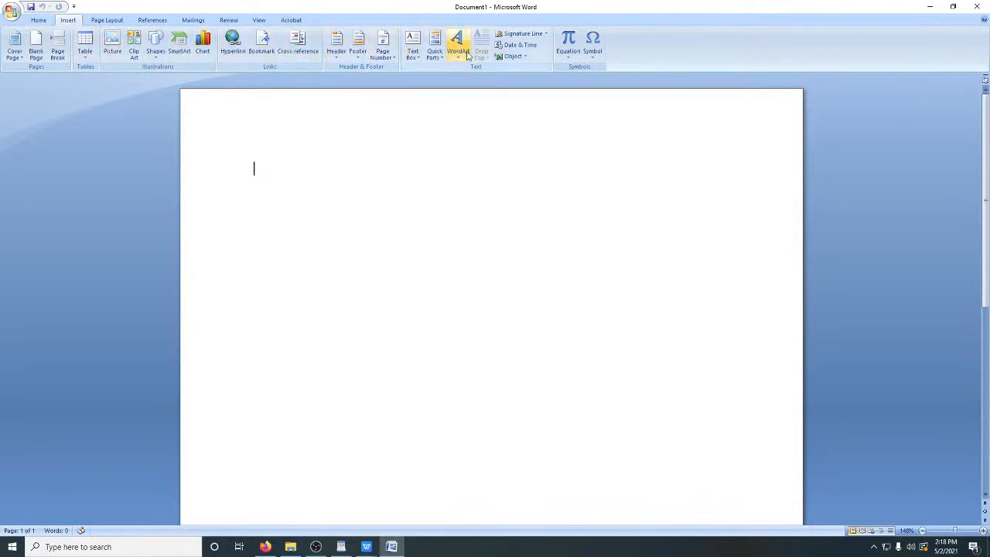
left_click(97, 21)
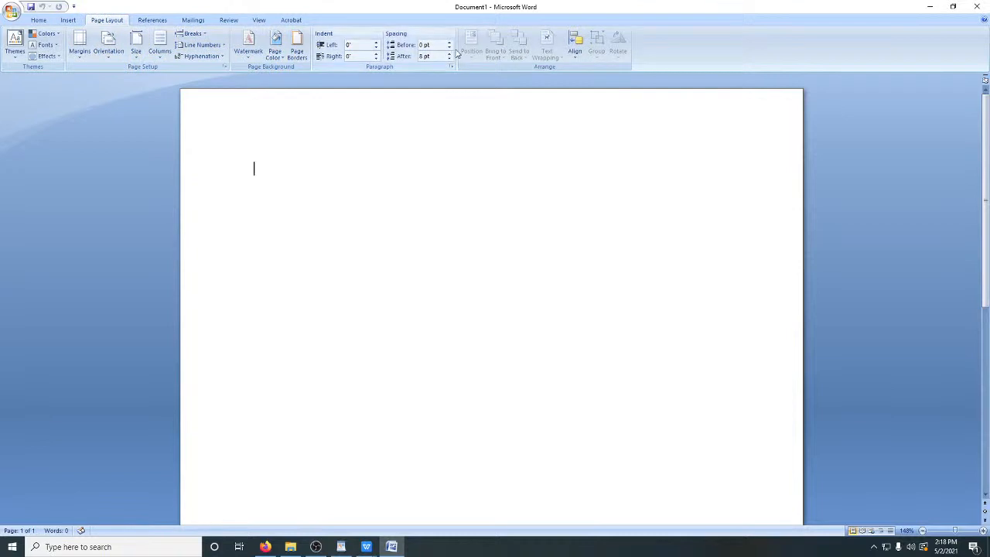
left_click(152, 20)
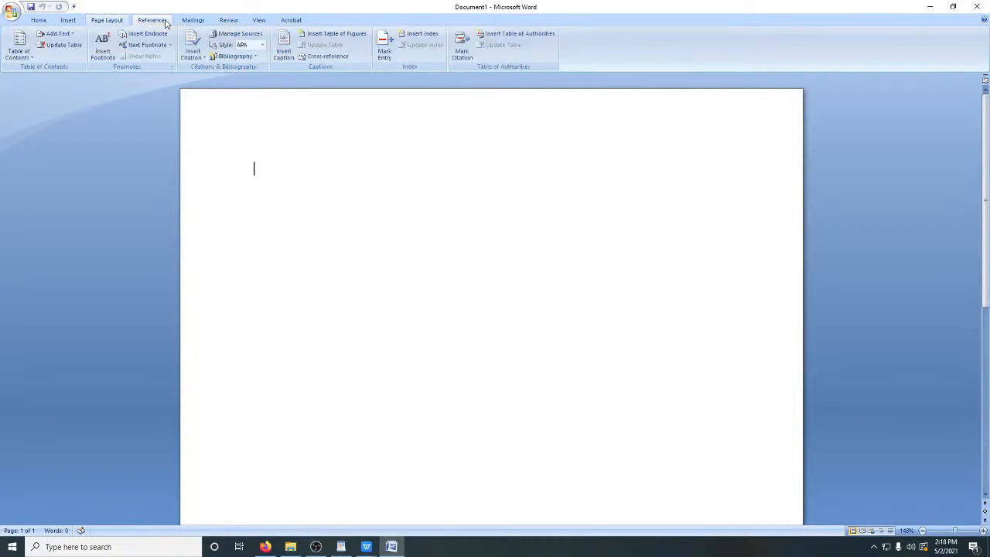
left_click(38, 20)
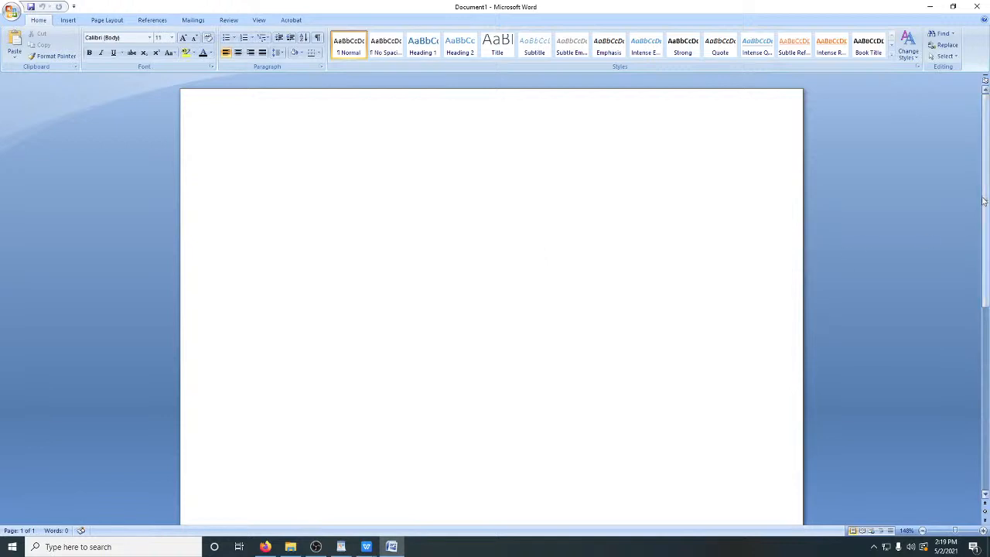
Try scrolling the blank page vertically down and back up
left_click_drag(986, 161, 988, 128)
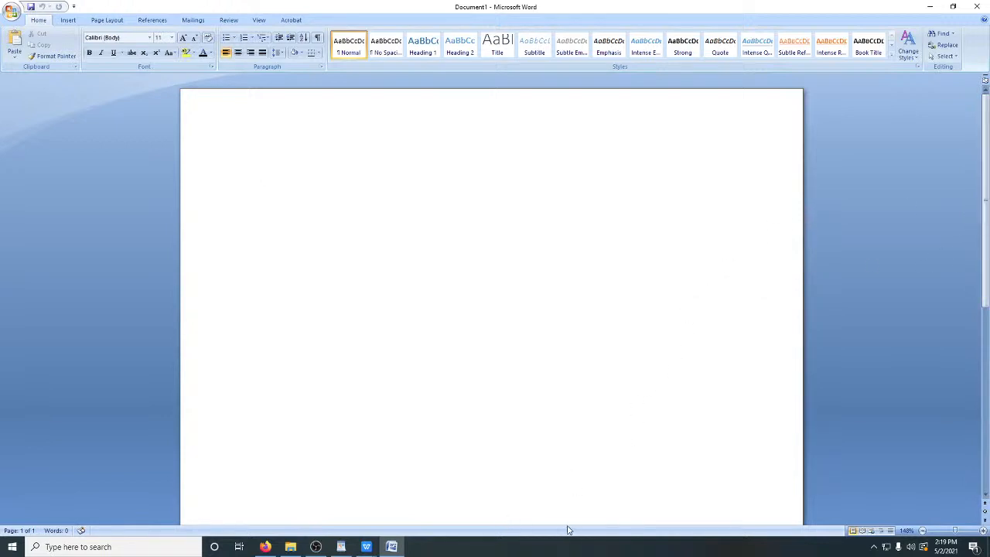
mouse_move(986, 202)
left_mouse_down()
mouse_move(975, 430)
mouse_move(986, 193)
mouse_move(985, 380)
left_mouse_up()
left_click_drag(986, 414, 984, 229)
Enlarge the page to 276% and scroll across it, and reduce the zoom to 164%
left_click_drag(955, 532, 964, 534)
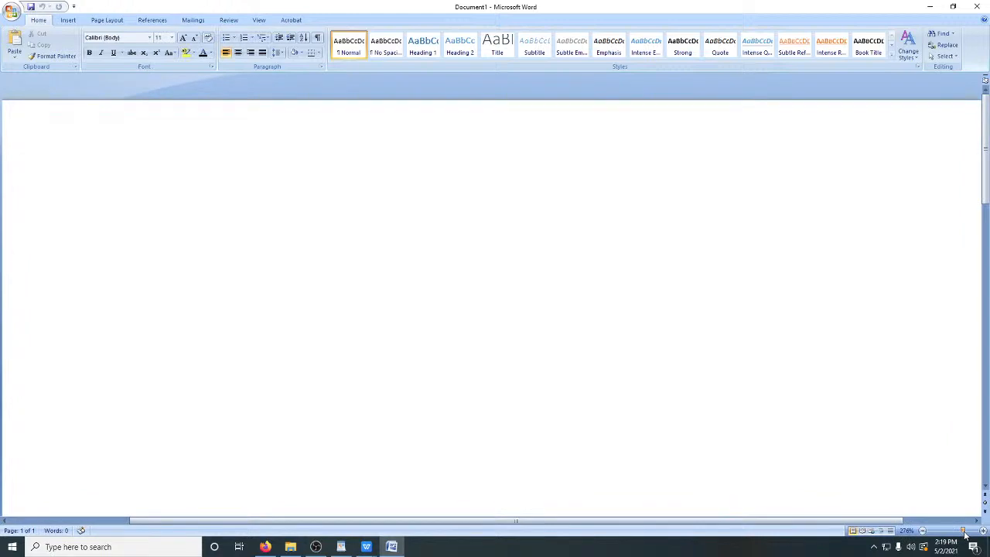
left_click_drag(828, 521, 511, 525)
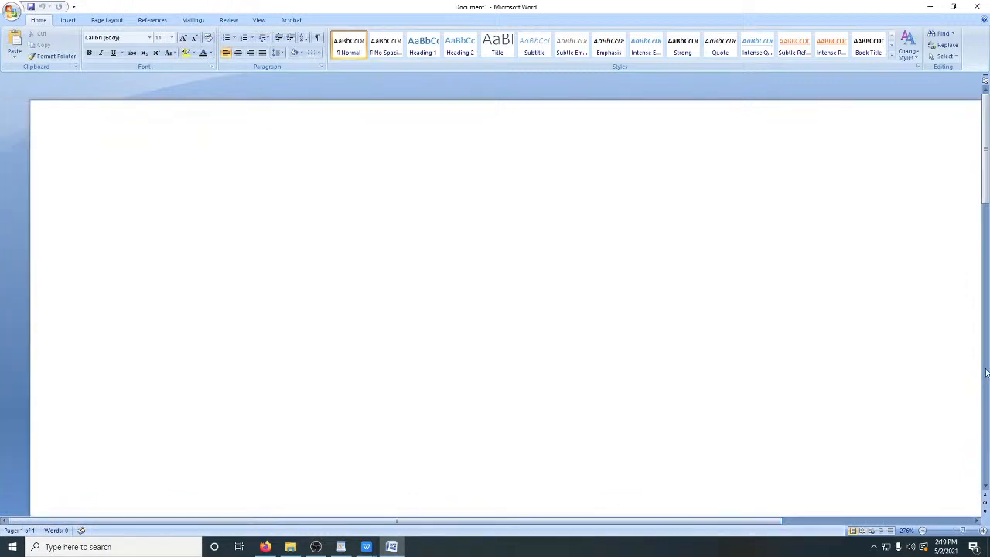
mouse_move(986, 172)
left_mouse_down()
mouse_move(987, 415)
mouse_move(986, 159)
left_mouse_up()
left_click_drag(727, 523, 838, 522)
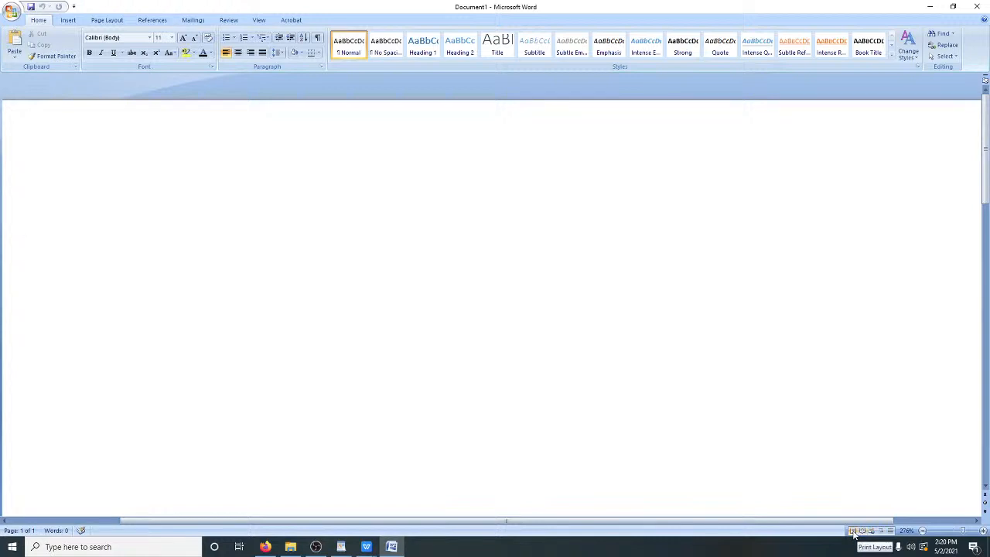
left_click(957, 531)
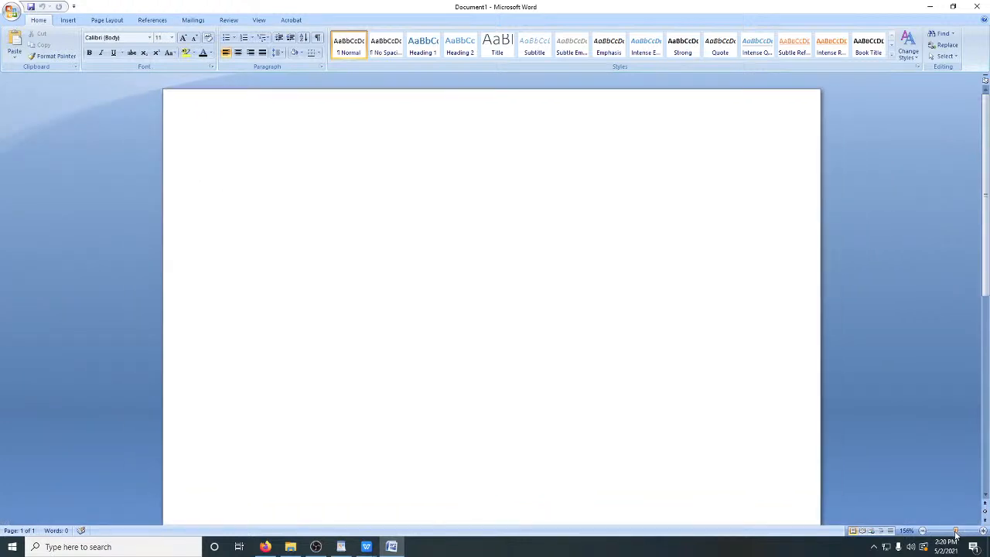
left_click_drag(956, 532, 956, 532)
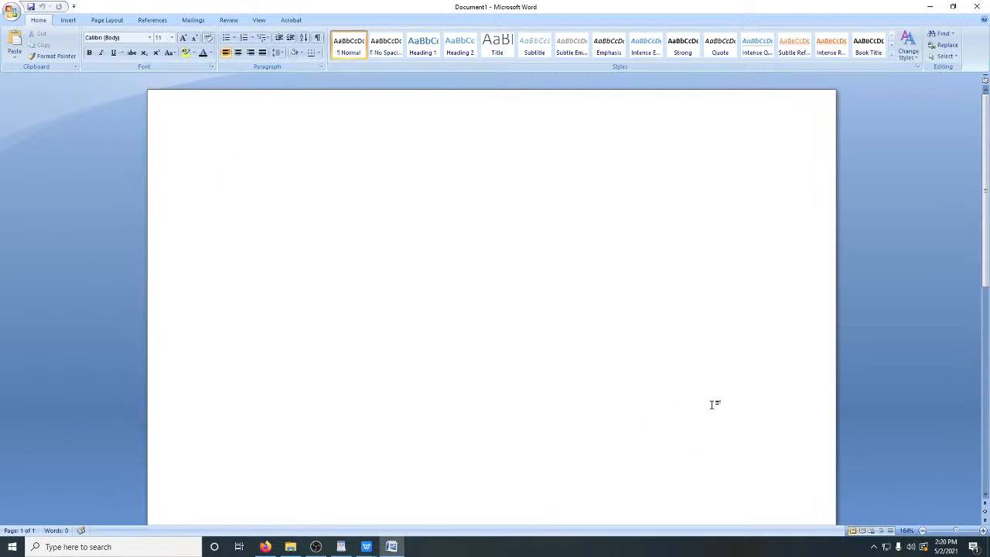
View the document in Full Screen Reading and Web Layout, and return to Print Layout
left_click(864, 530)
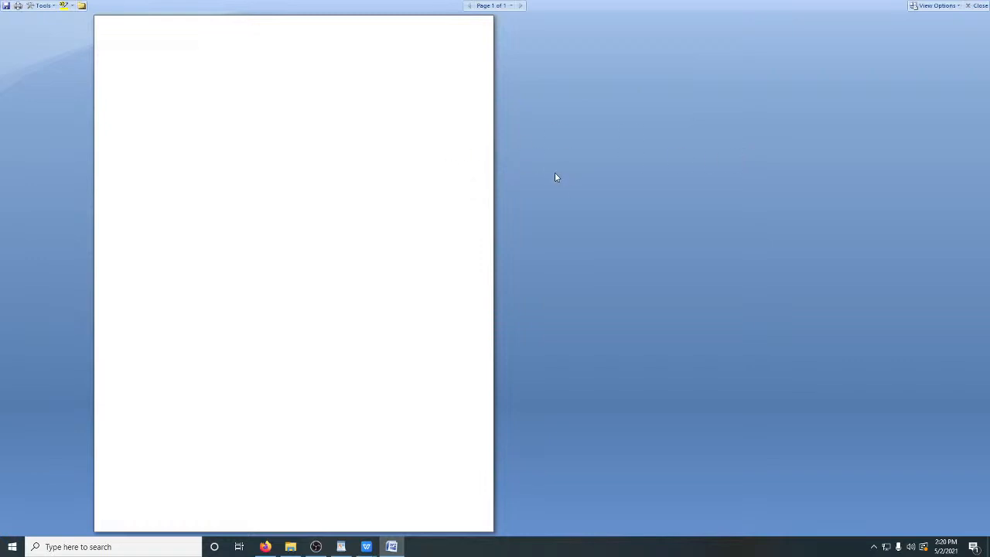
left_click(971, 6)
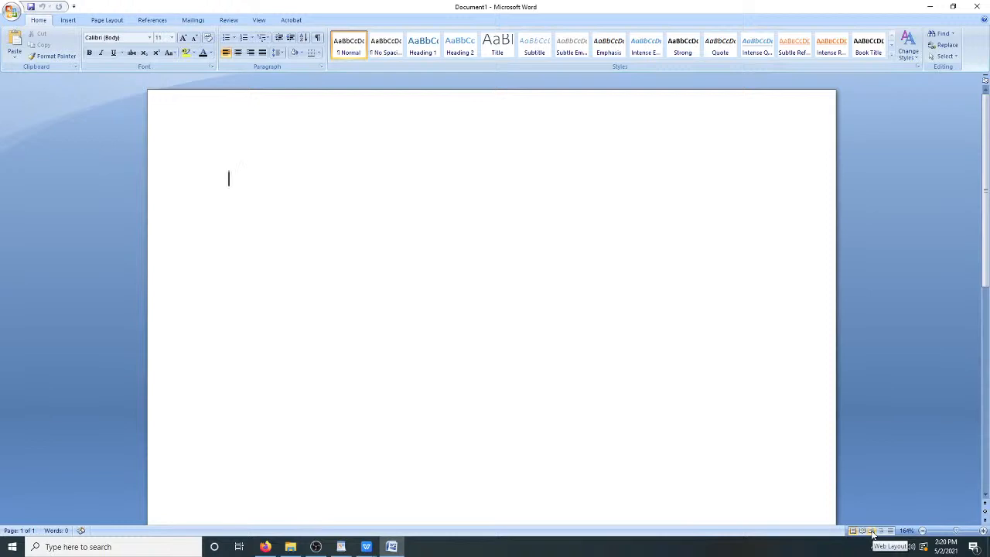
left_click(872, 532)
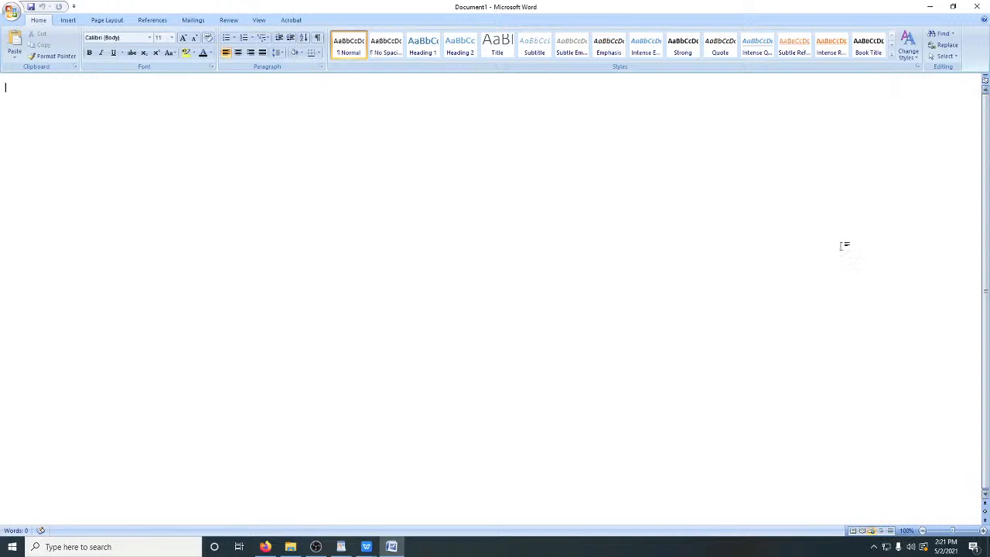
left_click(852, 531)
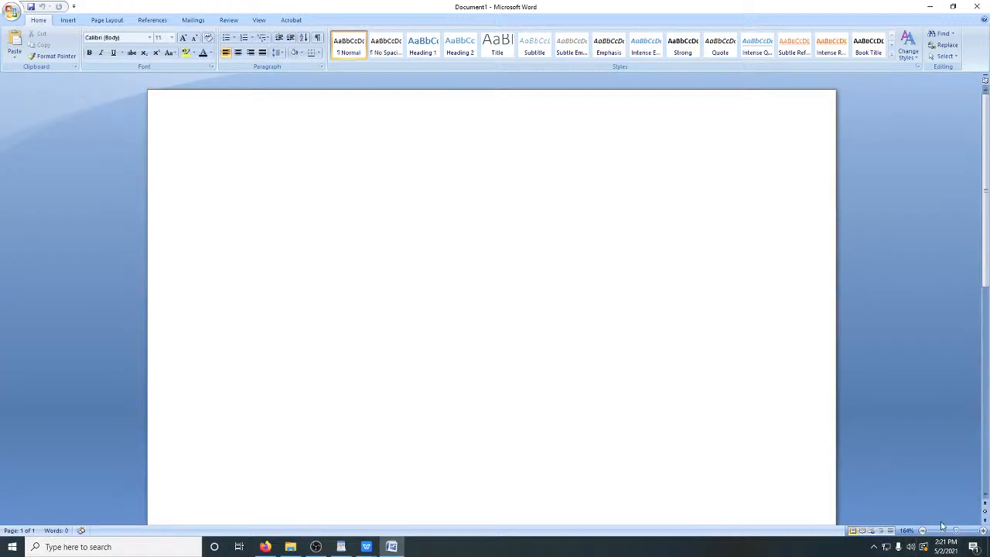
Zoom the page out to 100% and set the zoom to 156%
mouse_move(957, 531)
left_mouse_down()
mouse_move(939, 534)
mouse_move(967, 533)
mouse_move(952, 535)
left_mouse_up()
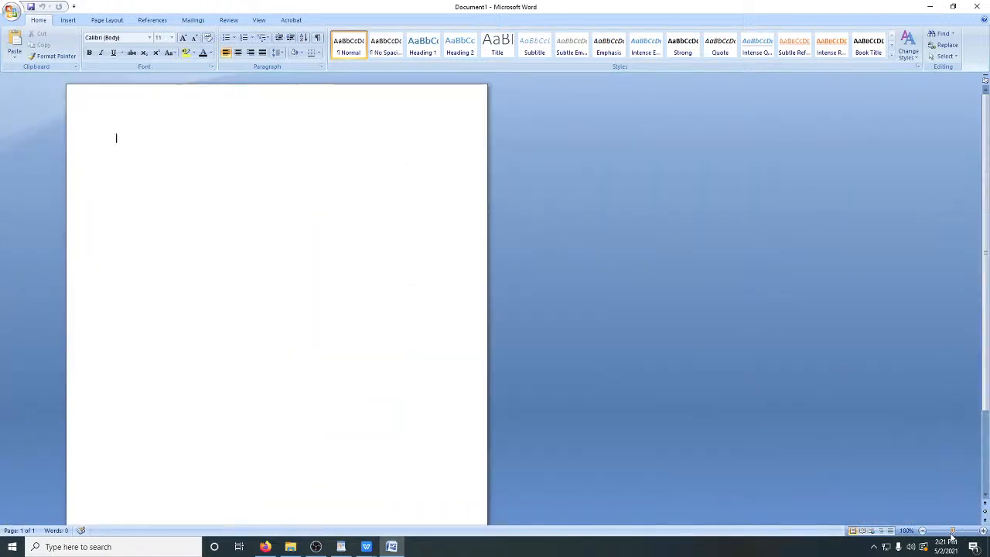
left_click_drag(953, 534, 957, 534)
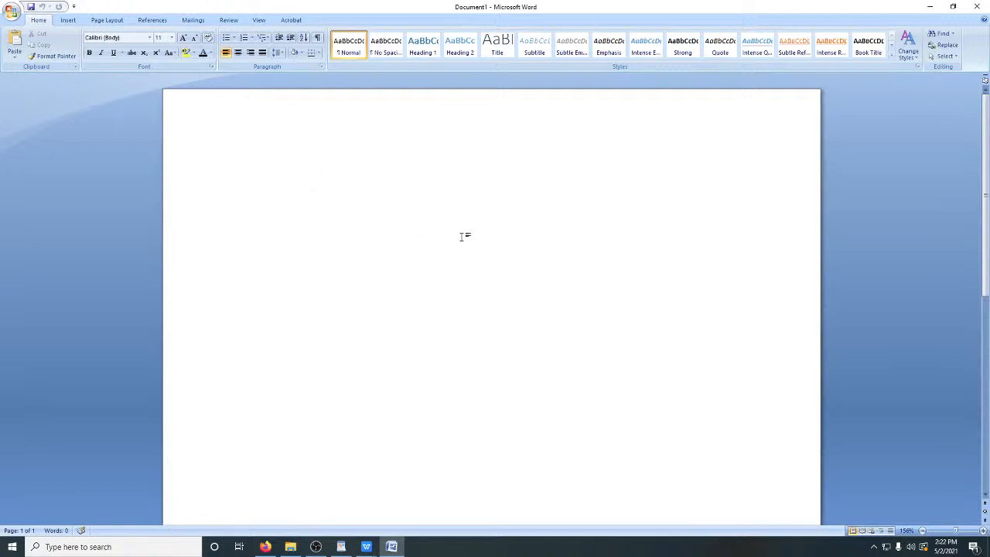
Write "Hello world" on the first line of the blank document, correcting typing slips along the way
type("Hello")
key("BackSpace")
key("BackSpace")
key("BackSpace")
key("BackSpace")
type("w")
key("BackSpace")
type("ellow")
key("BackSpace")
type("world")
Select only the word "Hello" and change its font to Algerian
left_click(239, 174)
left_click(227, 212)
left_click(262, 218)
left_click(236, 173)
left_click_drag(240, 174, 245, 175)
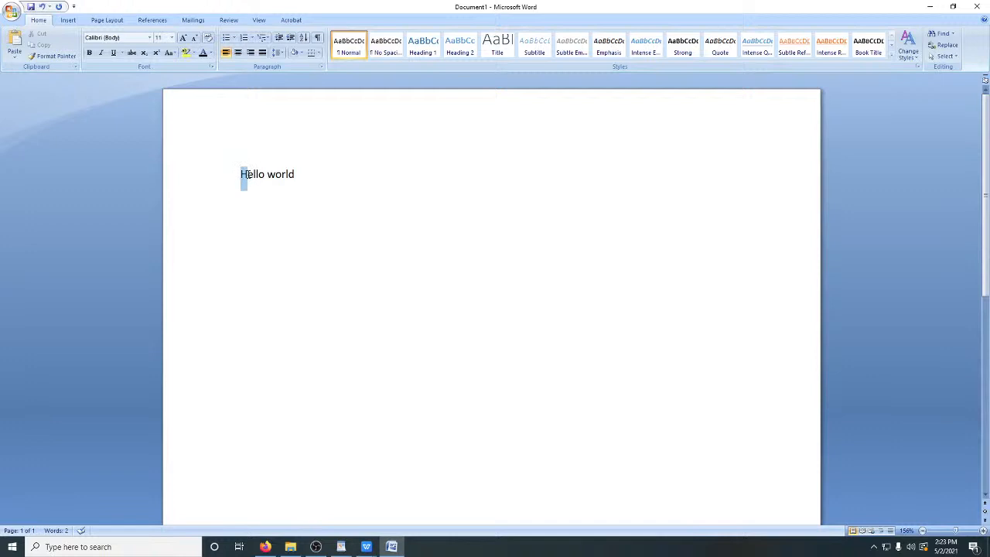
left_click_drag(246, 175, 265, 174)
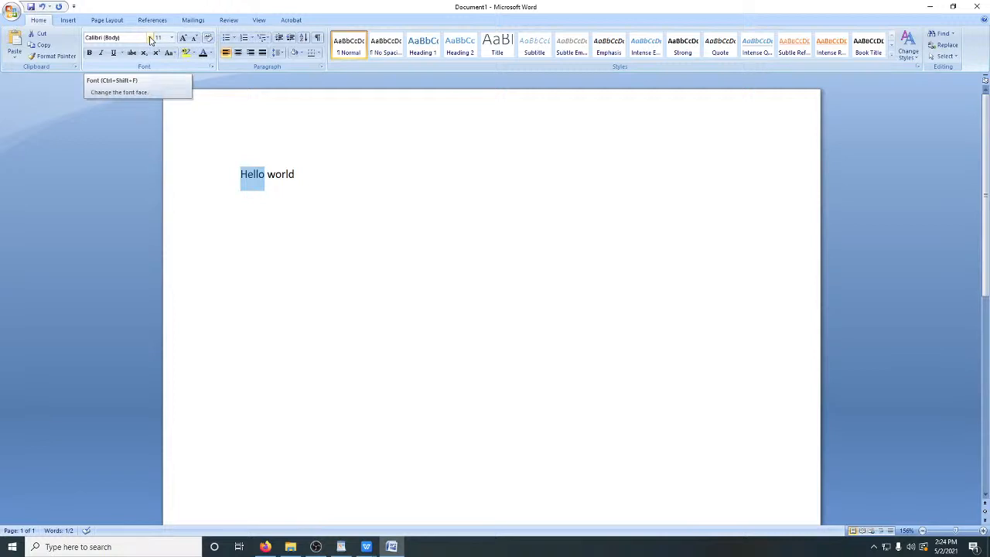
left_click(150, 38)
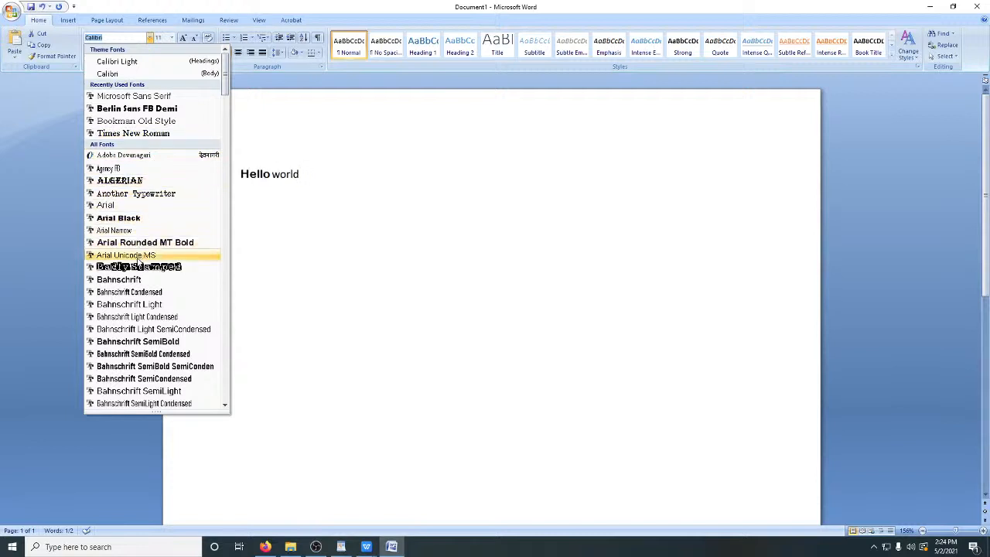
left_click(143, 181)
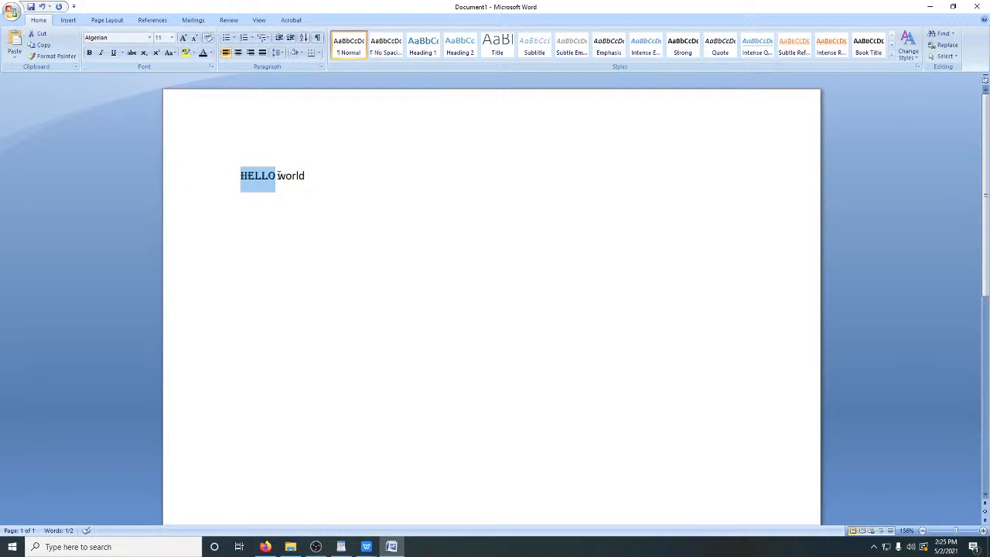
Select the word "world" from its end and clear the selection
left_click(278, 177)
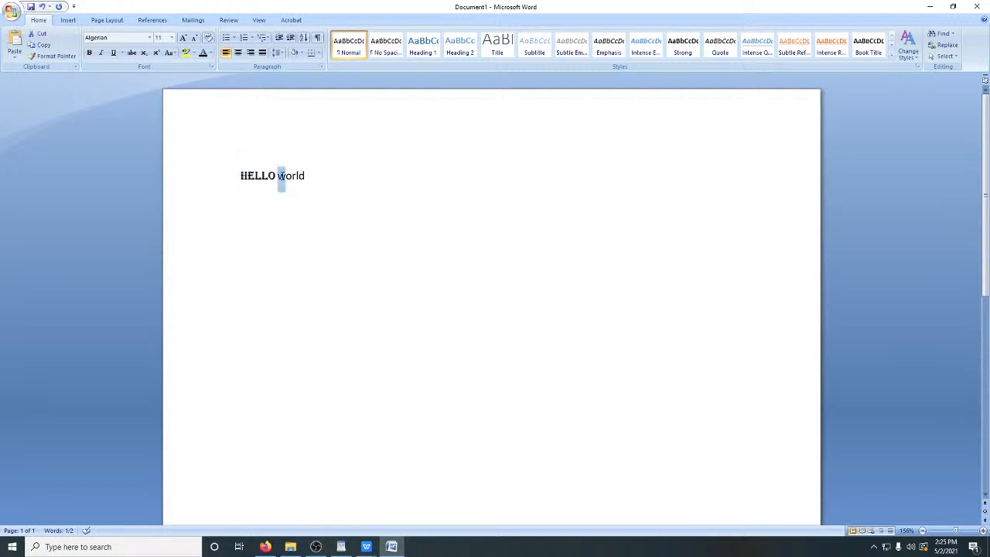
left_click(302, 185)
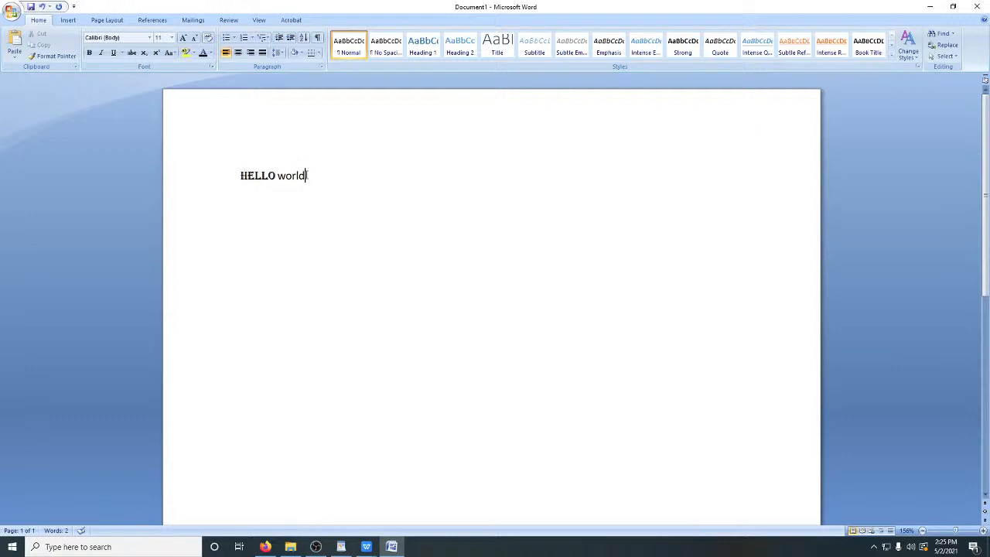
left_click_drag(304, 176, 276, 178)
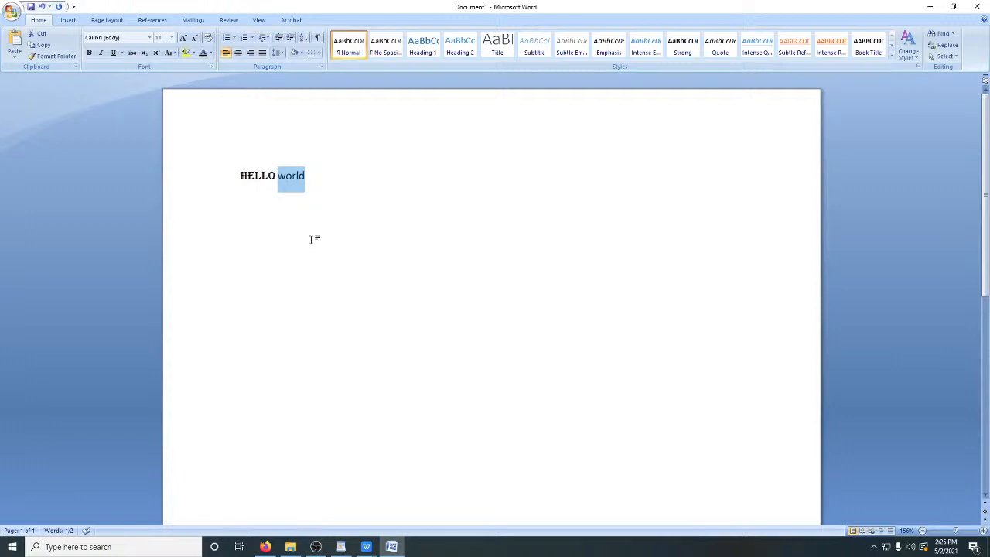
left_click(316, 238)
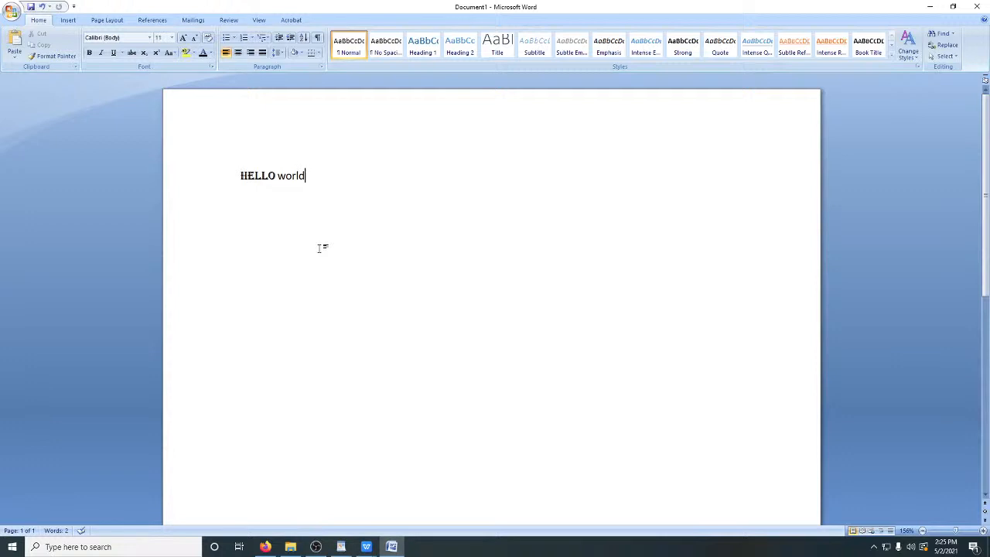
Select the word "world" letter by letter from its end and set its font size to 72
key("shift+Left")
key("shift+Left")
key("shift+Left")
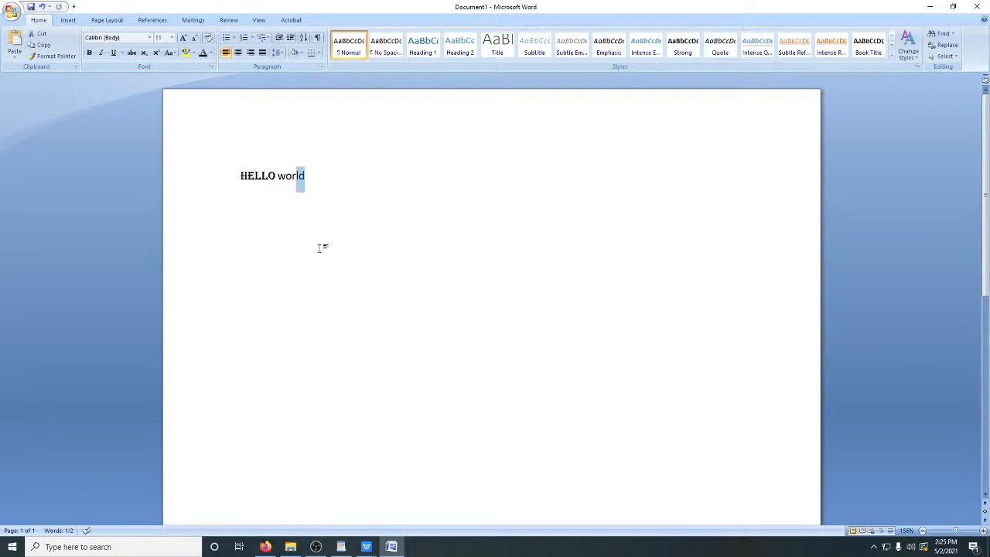
key("shift+Left")
key("shift+Left")
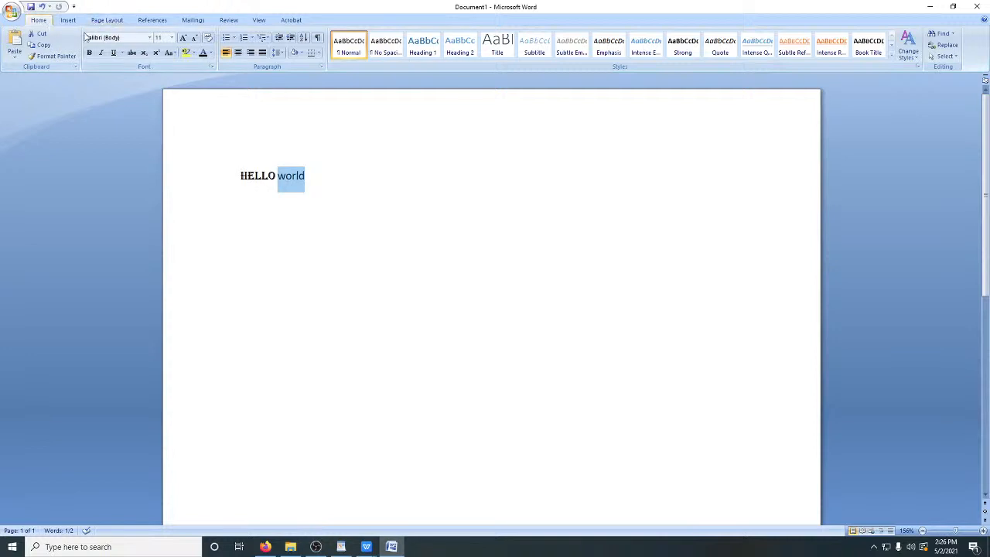
left_click(173, 38)
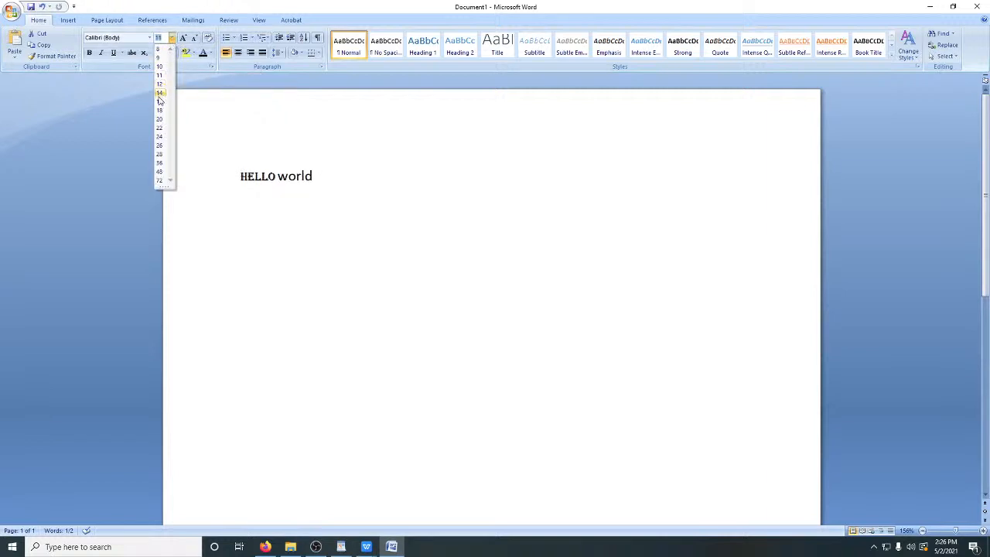
left_click(160, 182)
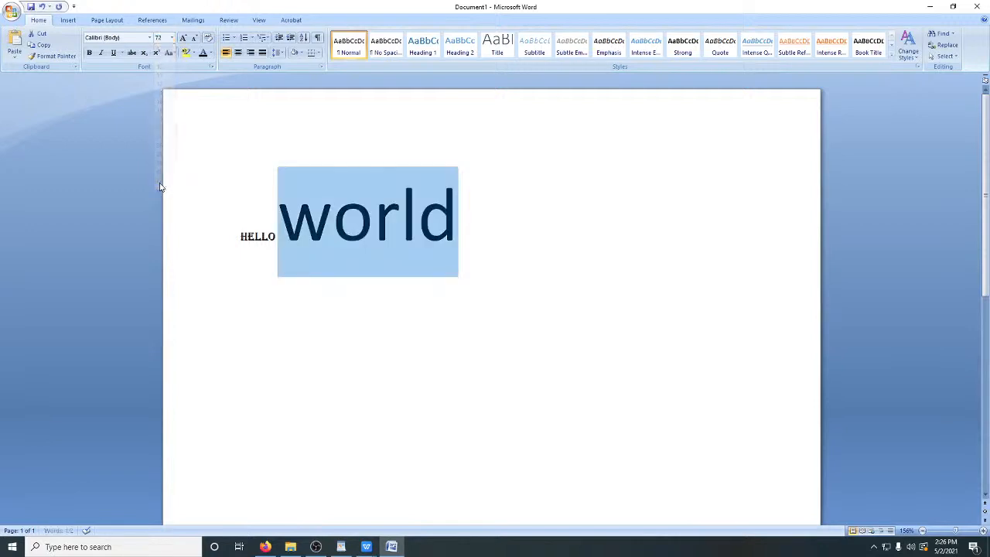
left_click(512, 343)
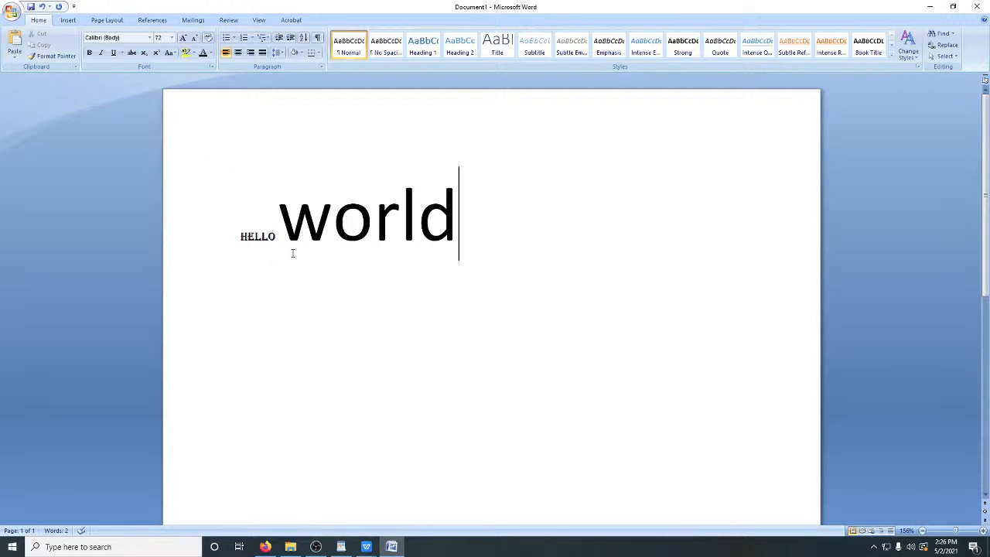
Select the word "Hello" and set its font size to 72
left_click_drag(278, 238, 241, 236)
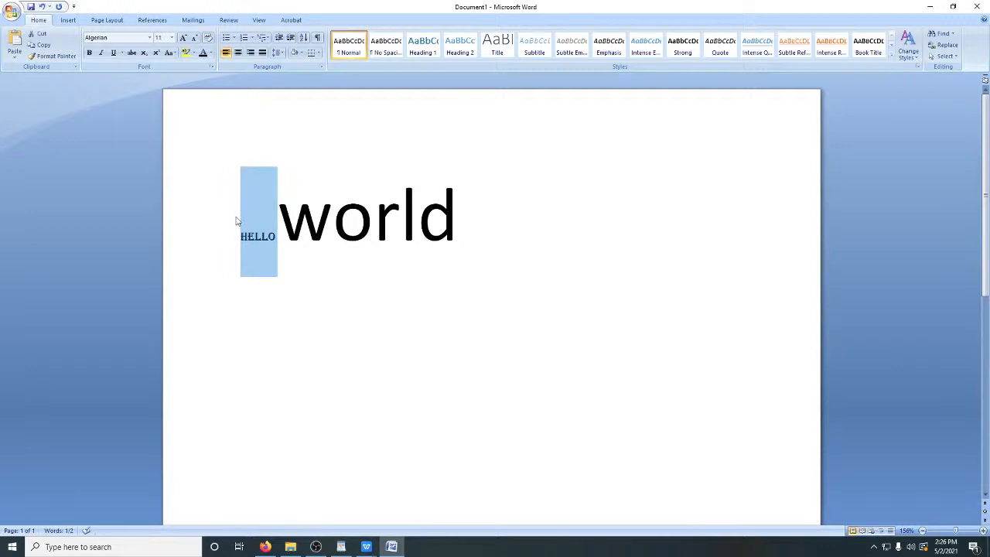
left_click(172, 37)
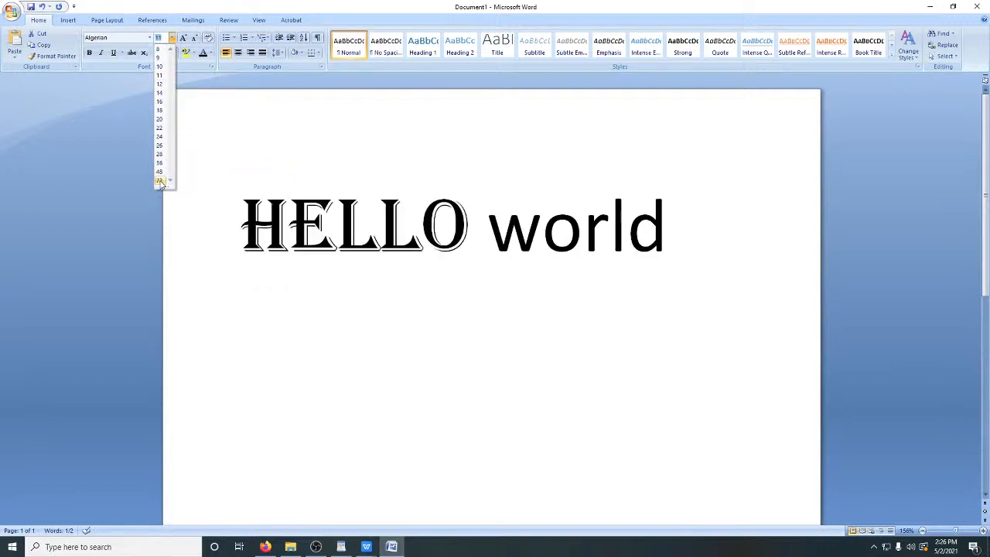
left_click(160, 183)
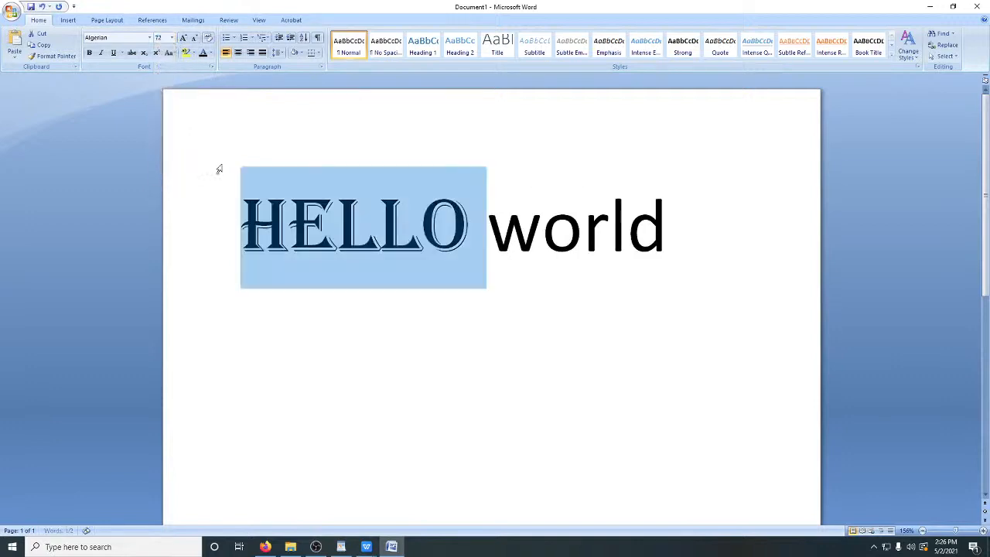
left_click(533, 327)
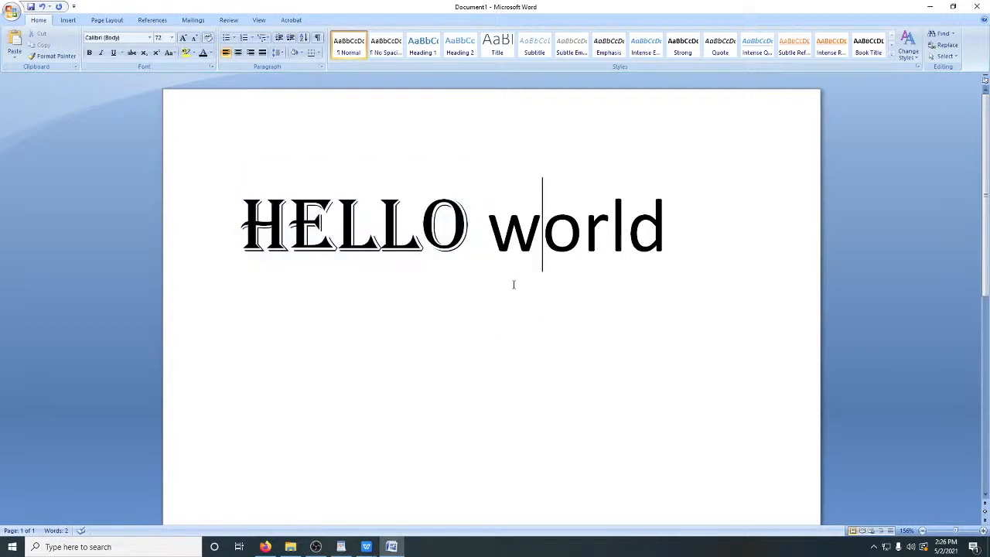
Select only the first letter "H" of "Hello" and change its font to Berlin Sans FB Demi
left_click_drag(467, 225, 339, 217)
left_click(323, 261)
left_click(239, 228)
left_click_drag(265, 229, 282, 240)
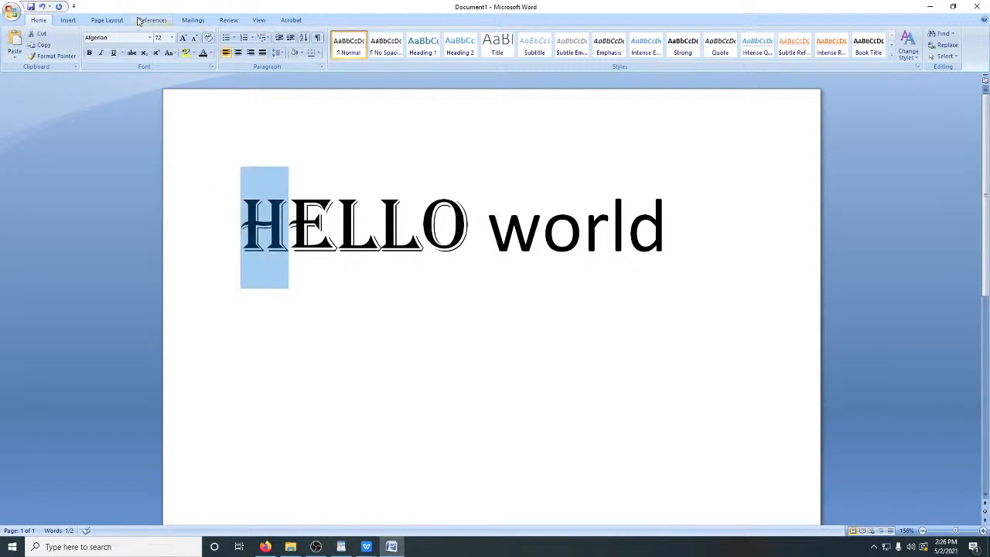
left_click(151, 39)
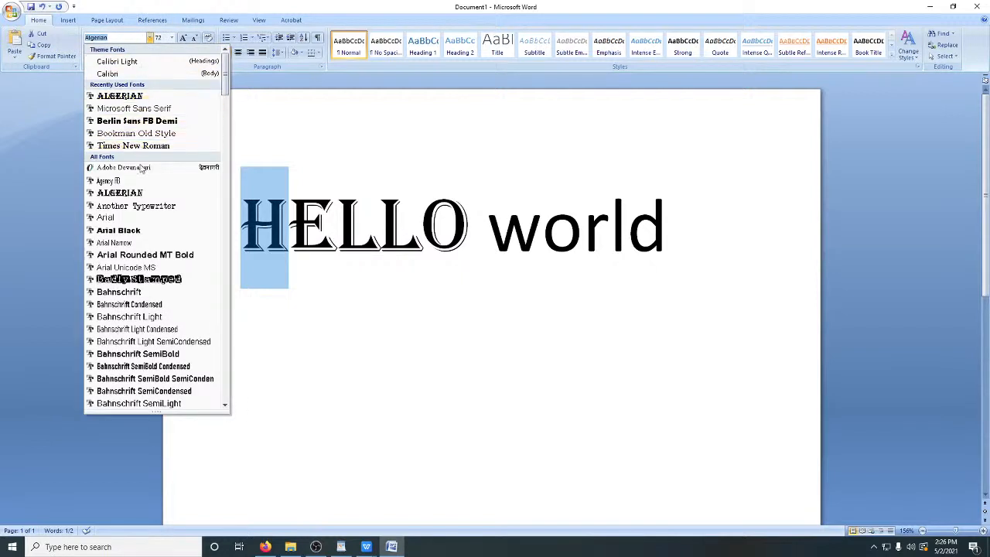
left_click(152, 124)
left_click(367, 347)
left_click(400, 347)
Select only the first letter of "world" and set its font size to 150
left_click(497, 232)
key("shift+Right")
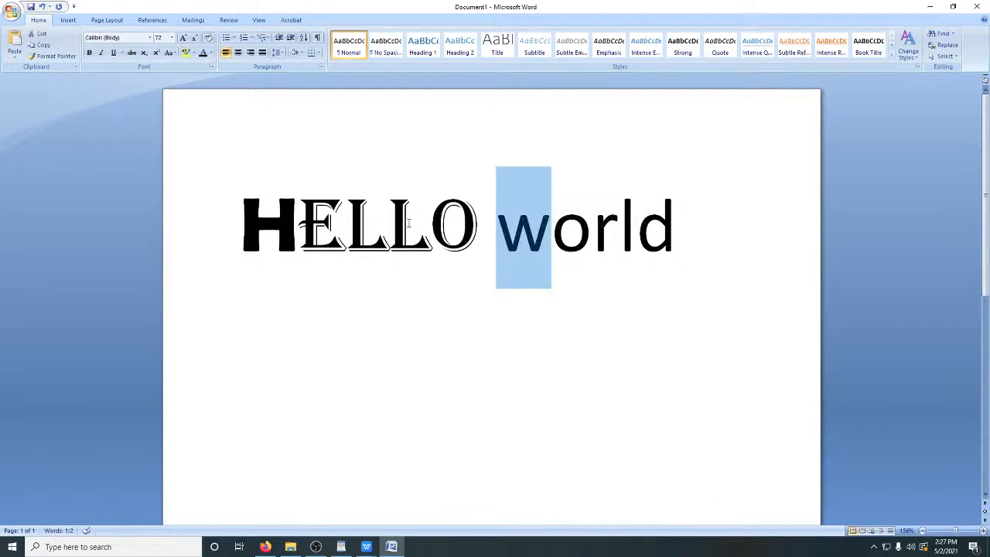
left_click(149, 37)
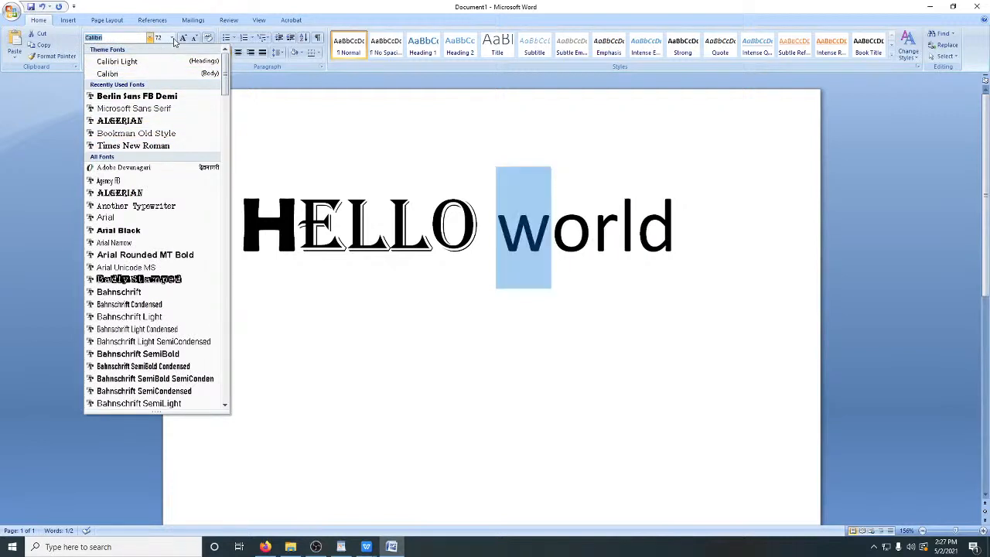
left_click(171, 37)
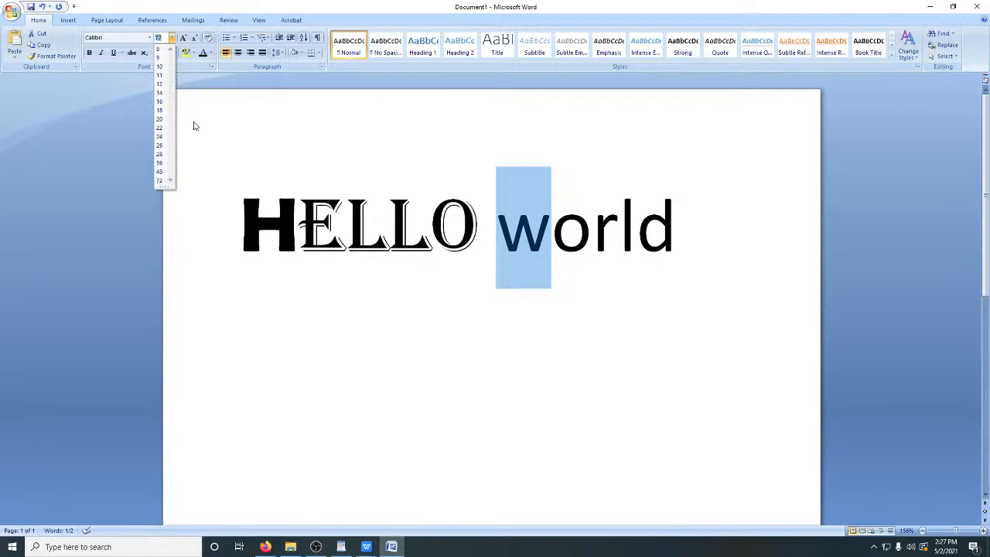
key("BackSpace")
key("Return")
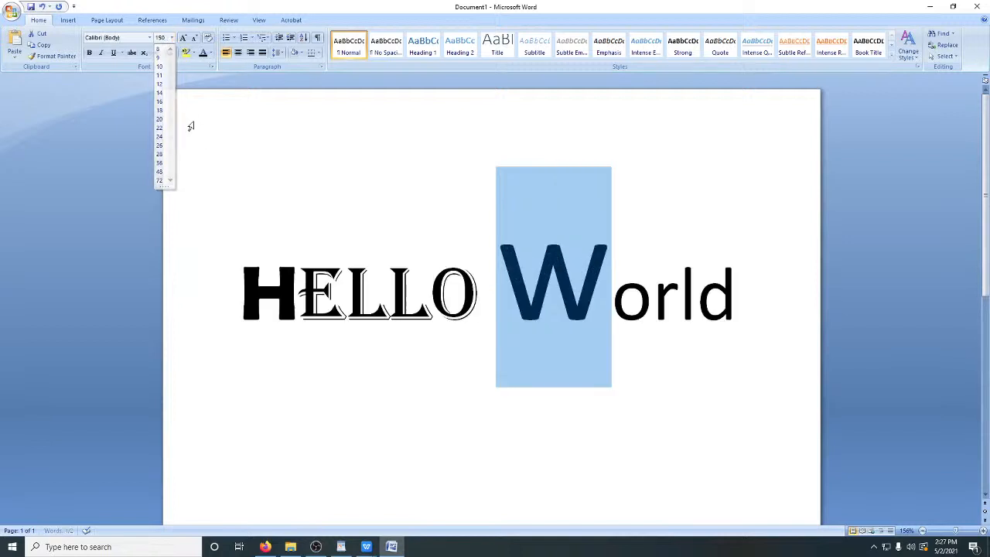
left_click(412, 370)
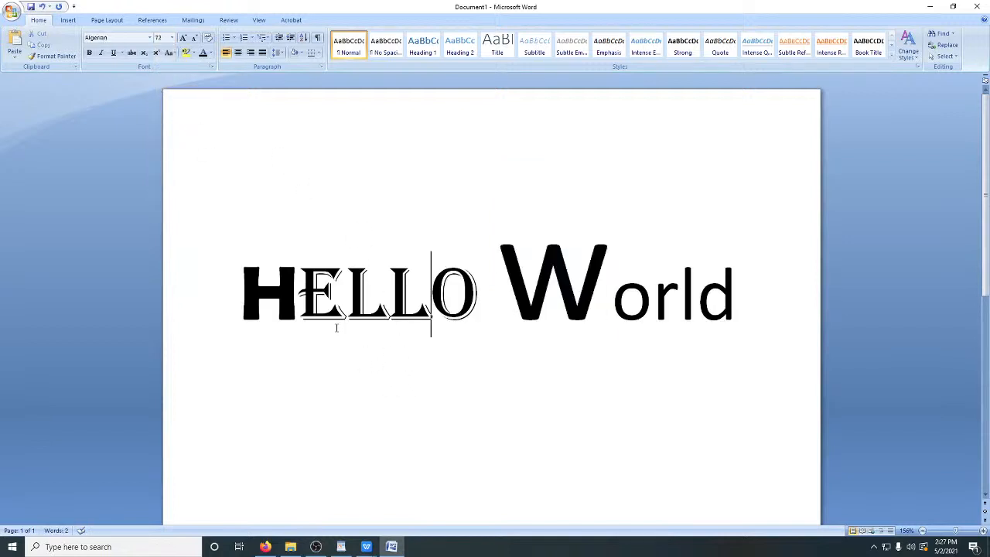
Select the enlarged "W" and the remaining letters "orld" separately, and clear the selection
left_click(562, 297)
key("shift+Left")
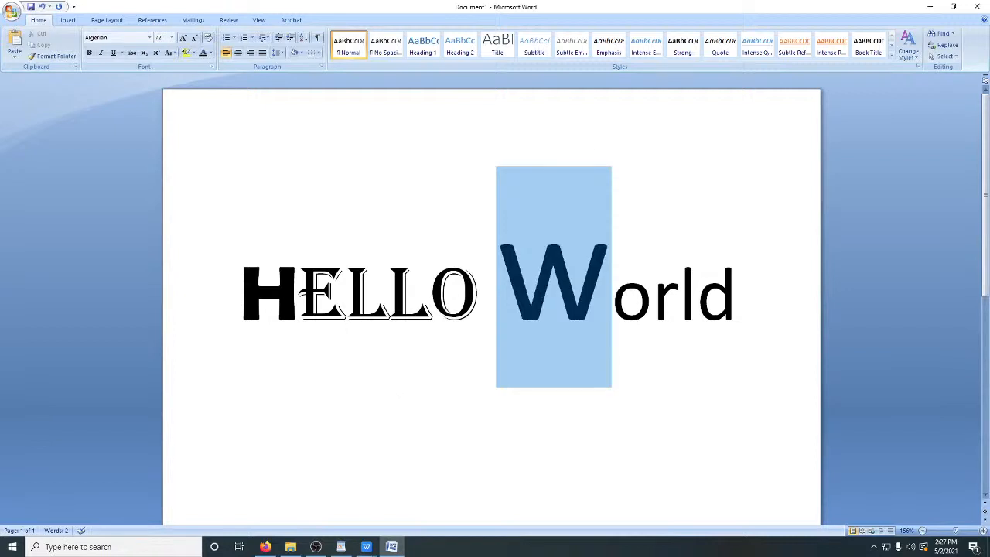
left_click(645, 327)
left_click_drag(615, 316, 740, 311)
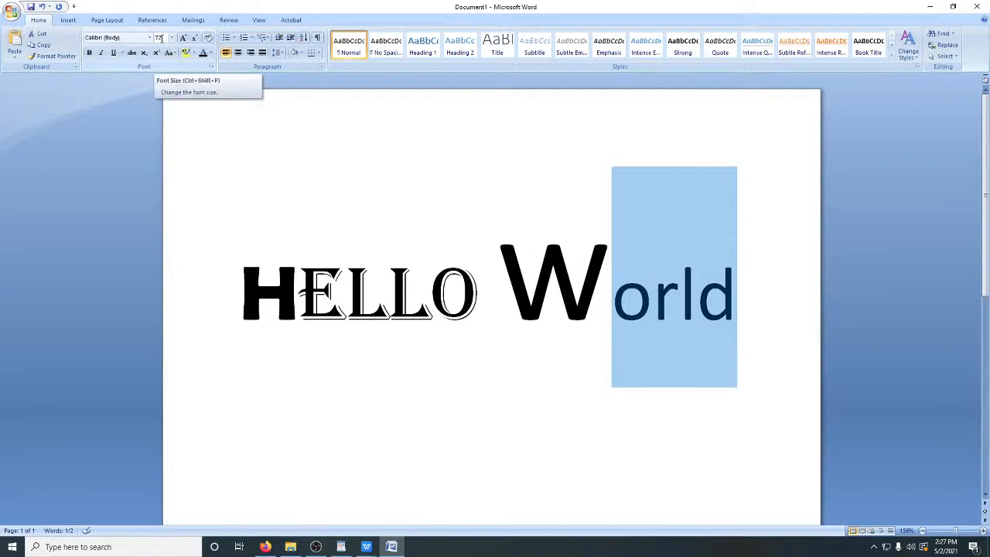
left_click(347, 340)
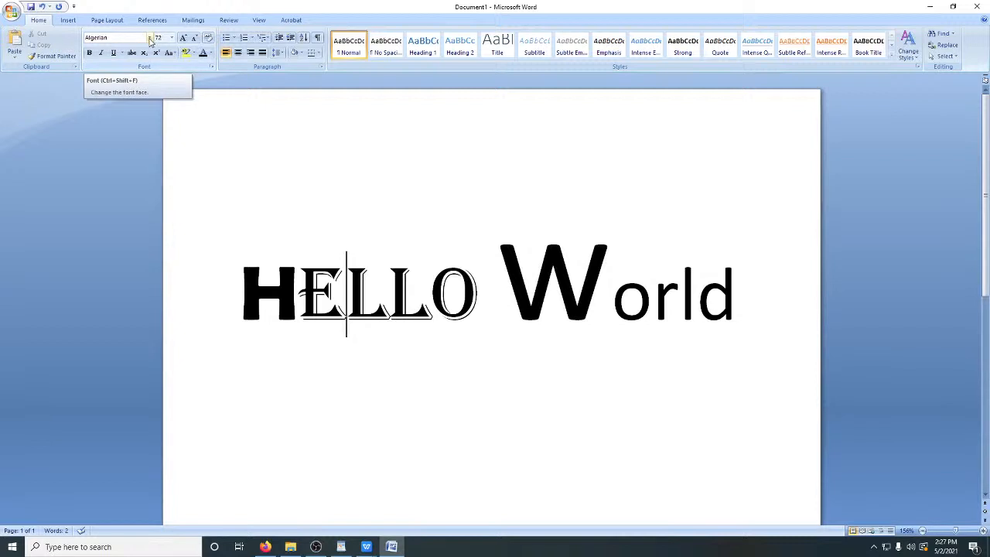
left_click(394, 403)
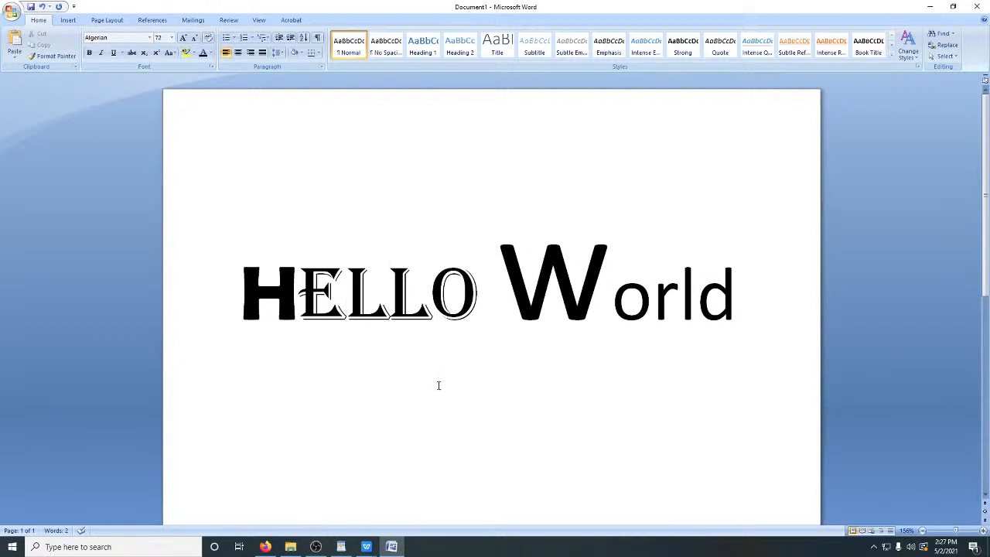
Add three lines below "Hello World" reading "Bold", "Italics" and "underlining"
left_click(741, 313)
key("Return")
type("old")
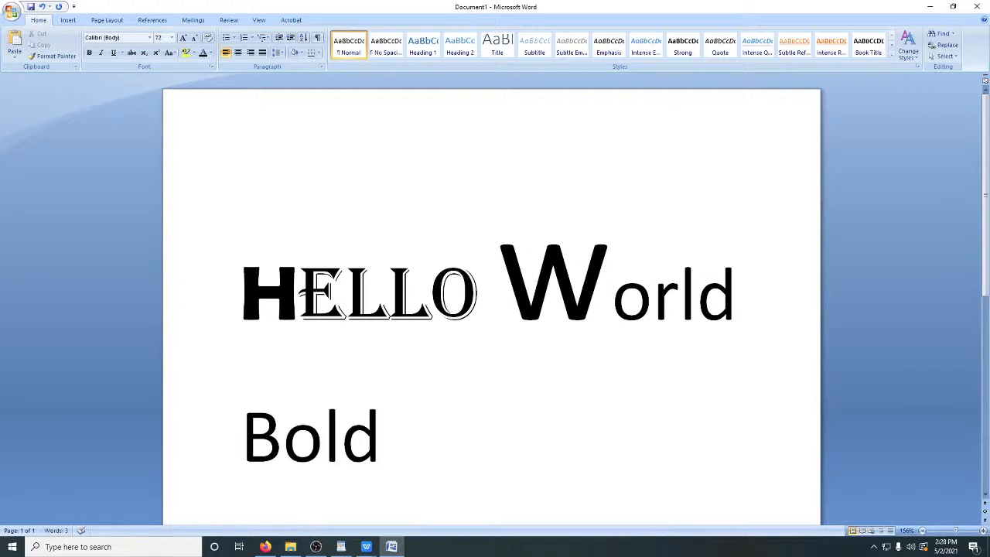
key("Return")
type("italics")
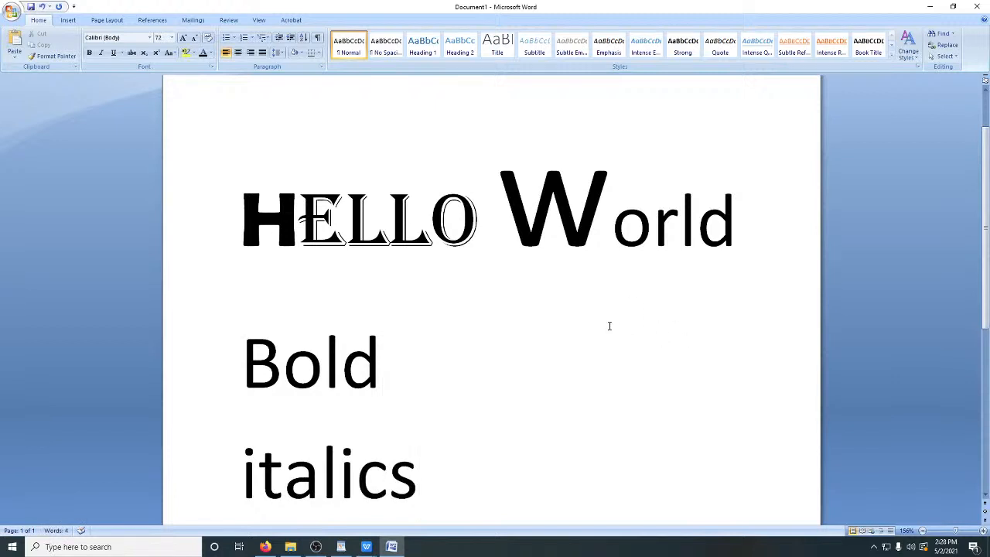
key("Return")
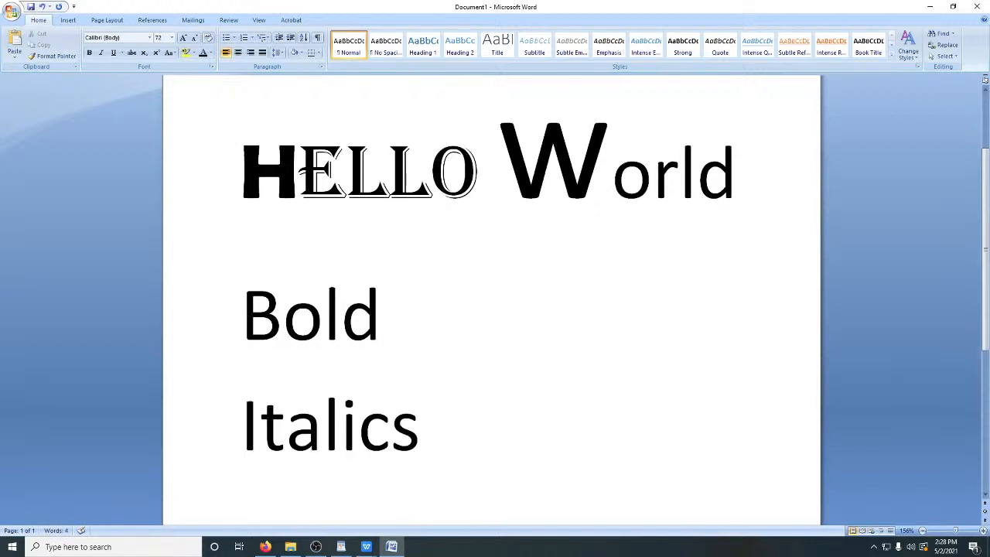
type("underl")
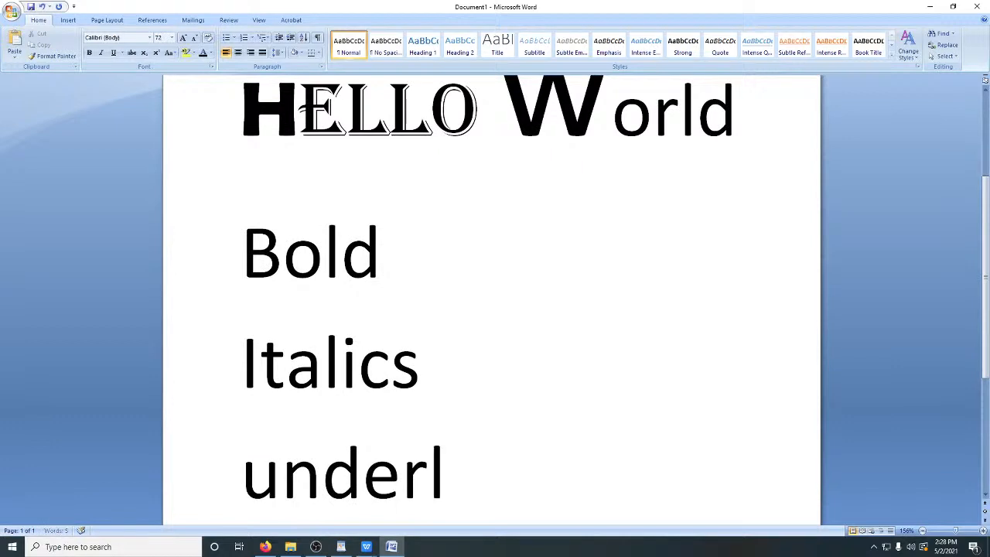
type("ining")
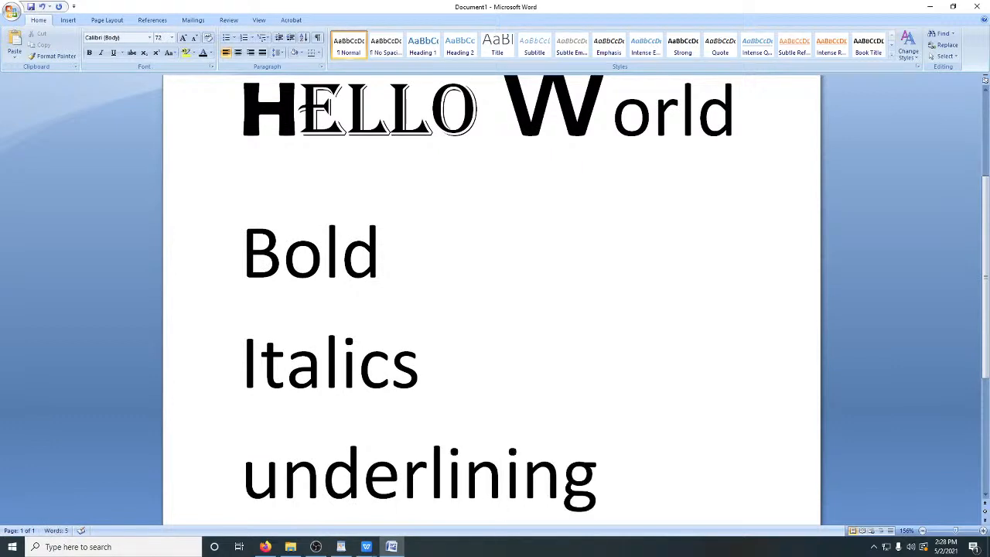
left_click(632, 320)
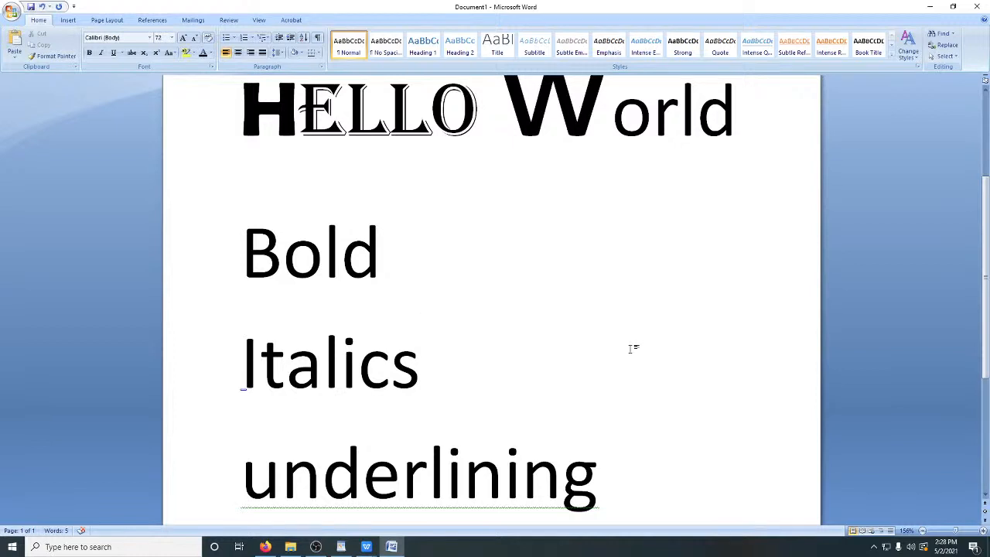
Select the letter "B" of "Bold", select the whole word from its end, and clear the selection
scroll(632, 349, "down", 1)
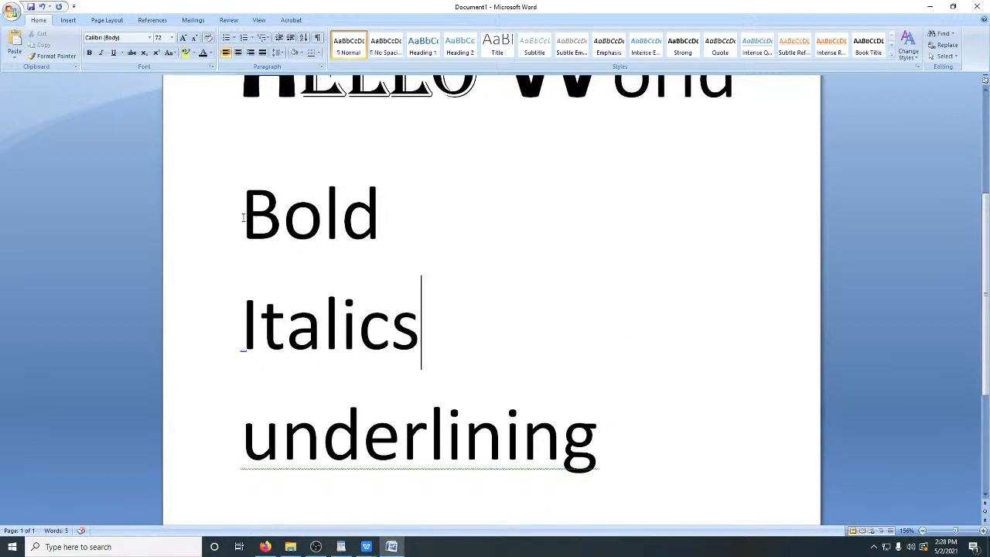
left_click_drag(244, 218, 287, 219)
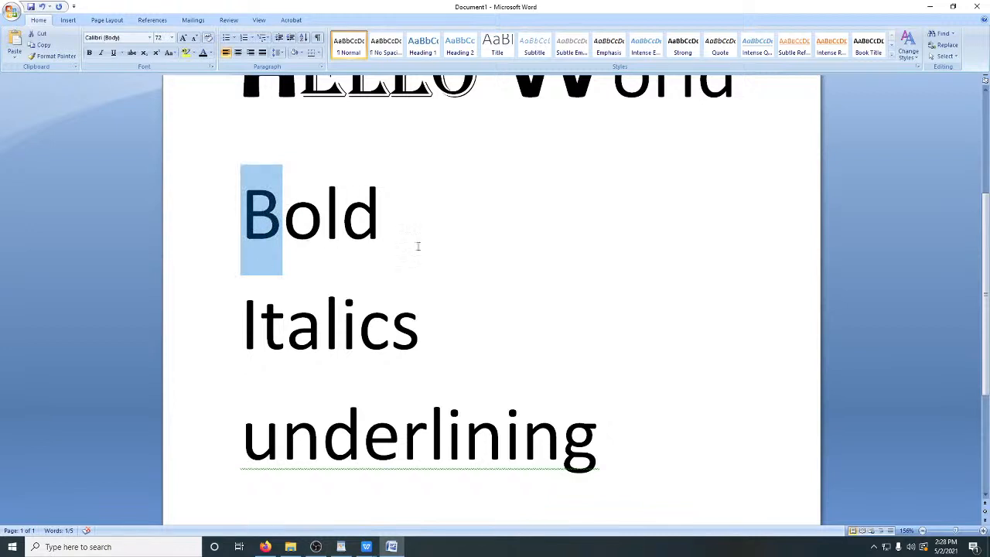
left_click(399, 225)
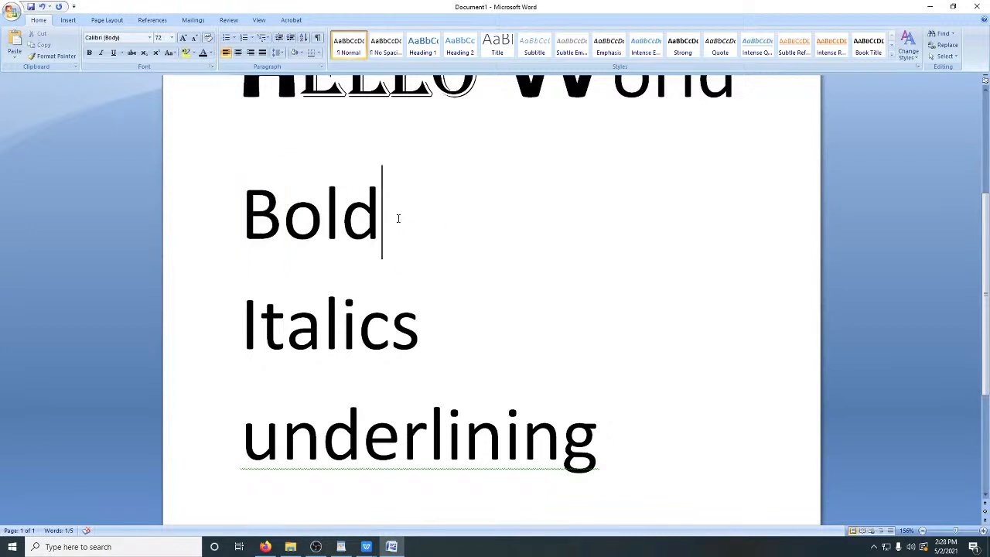
left_click_drag(398, 224, 242, 220)
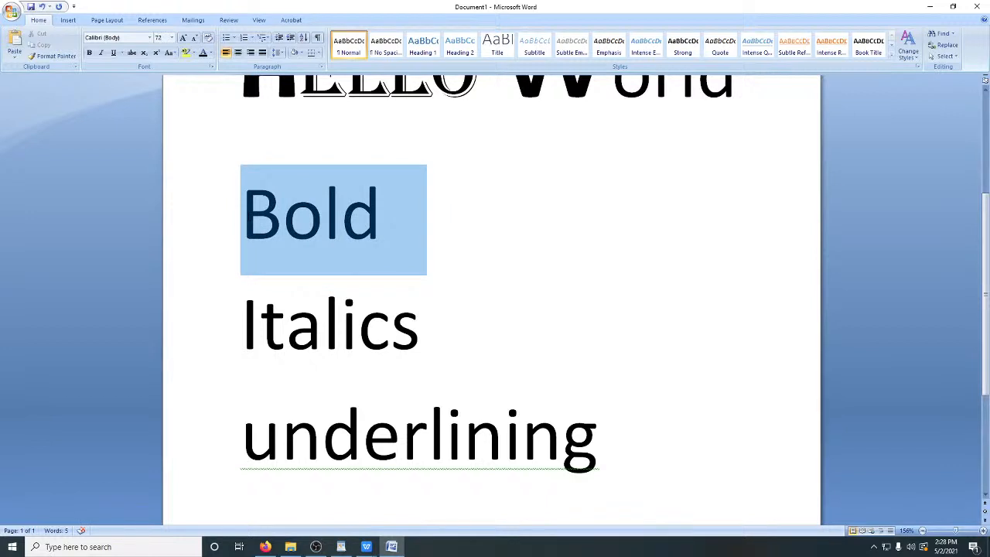
left_click(493, 255)
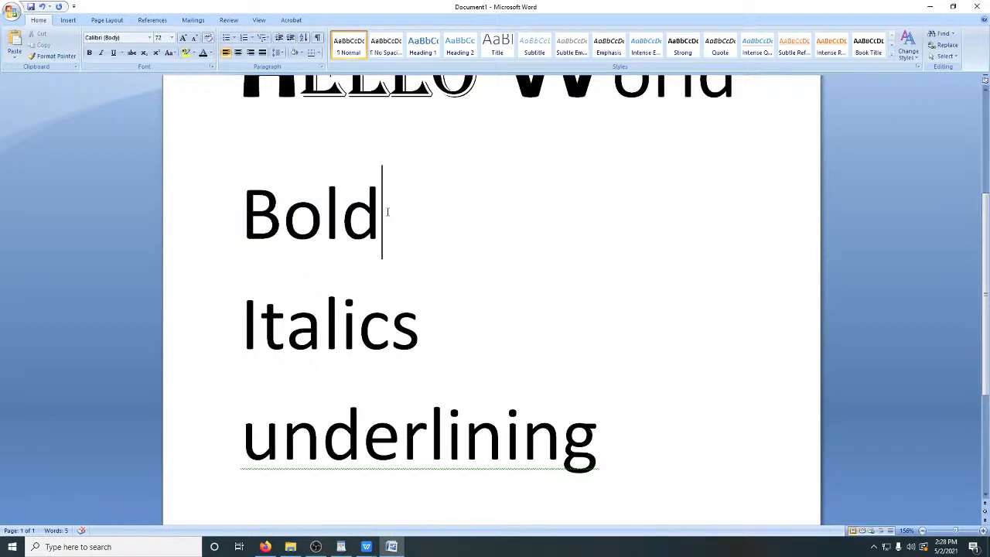
left_click_drag(382, 209, 239, 212)
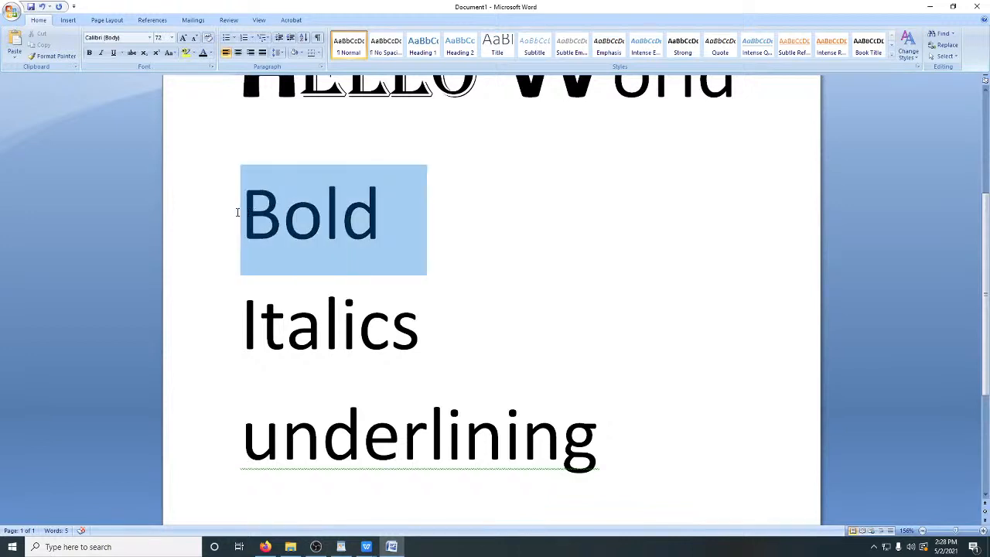
left_click(349, 258)
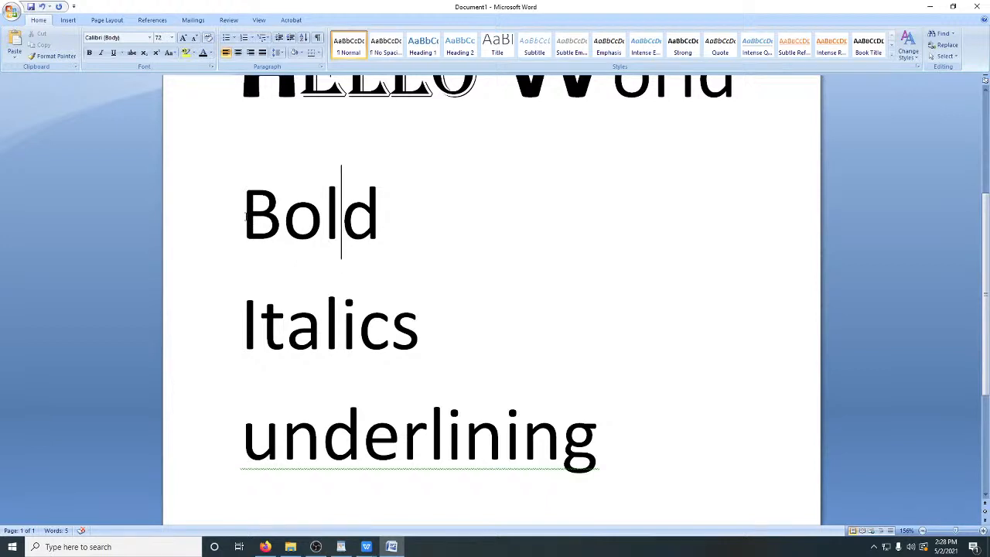
Select the word "Bold" letter by letter from its beginning and clear the selection
left_click(245, 217)
key("shift+Right")
key("shift+Right")
key("shift+Right")
key("shift+Right")
key("shift+Right")
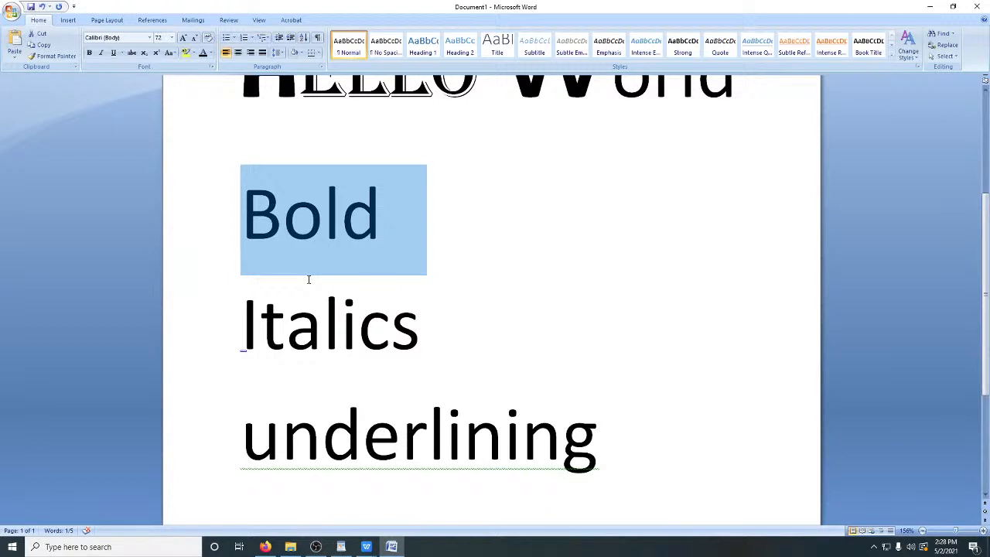
left_click(377, 290)
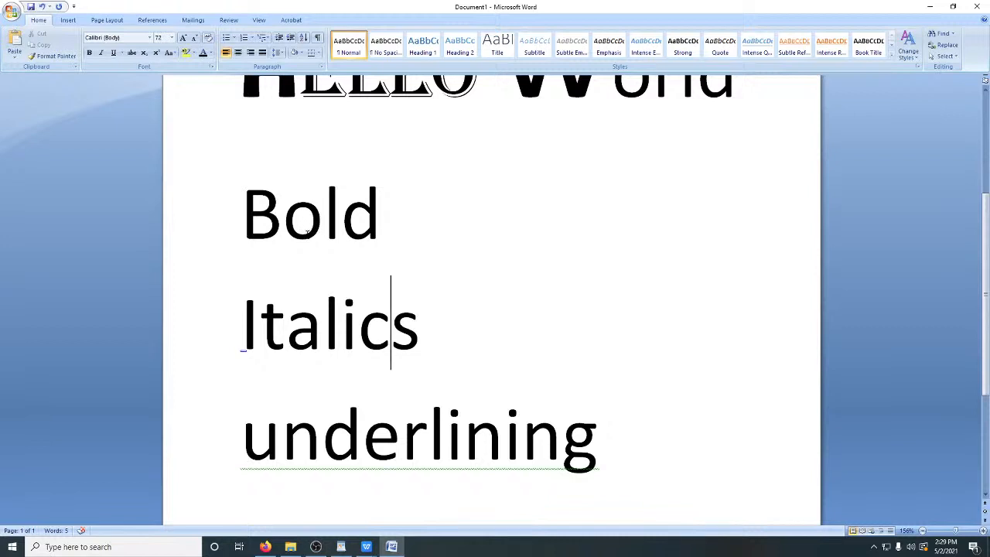
Apply bold formatting to the word "Bold", and remove it with the whole line selected
double_click(307, 232)
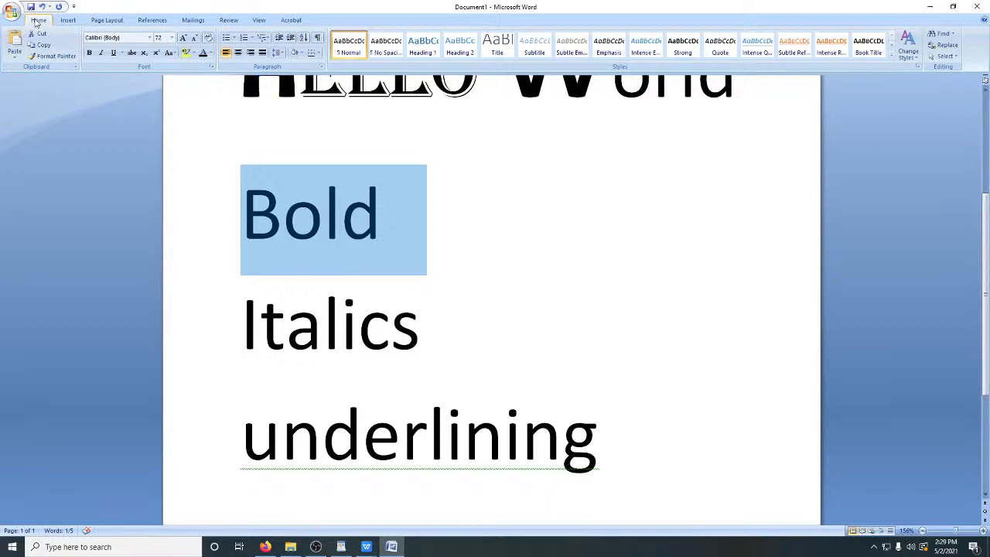
left_click(90, 54)
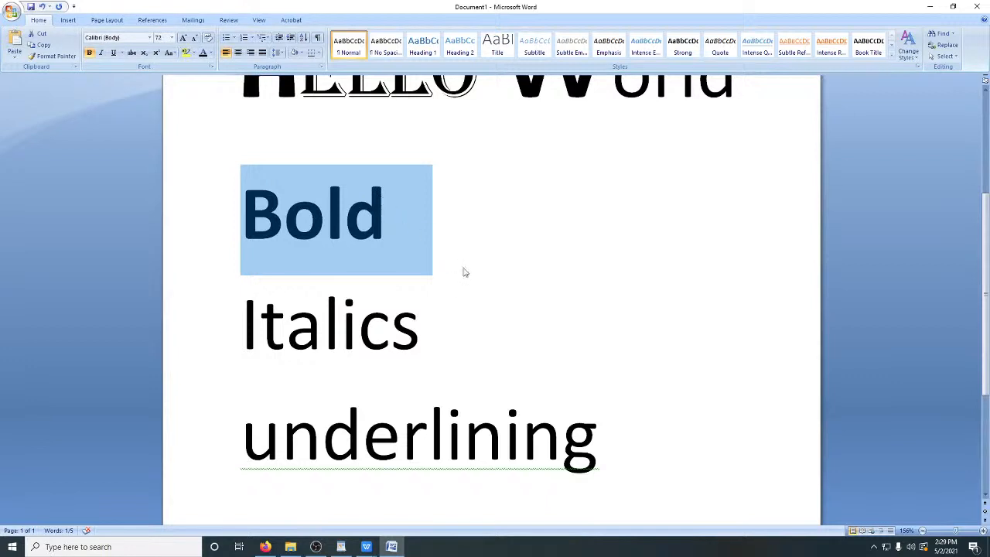
left_click(439, 267)
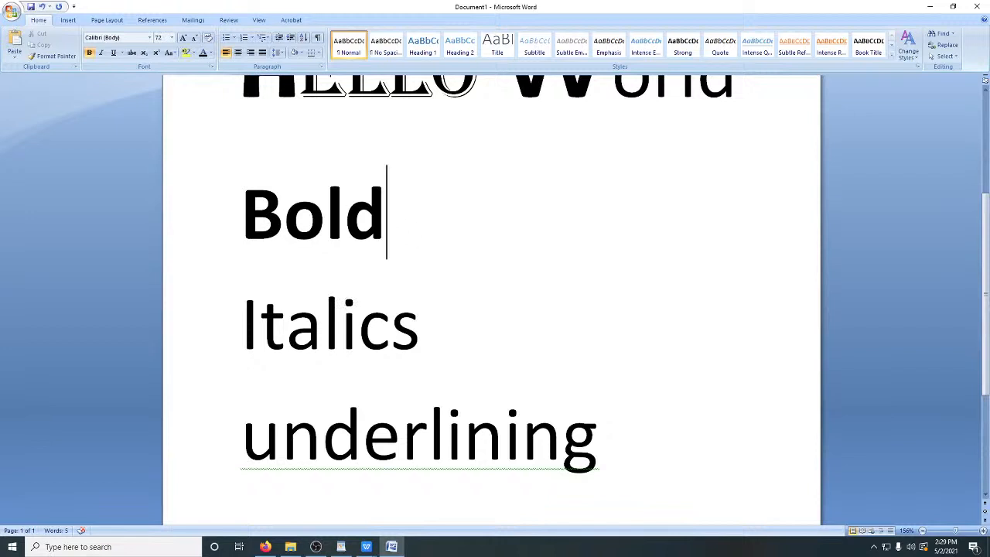
triple_click(325, 216)
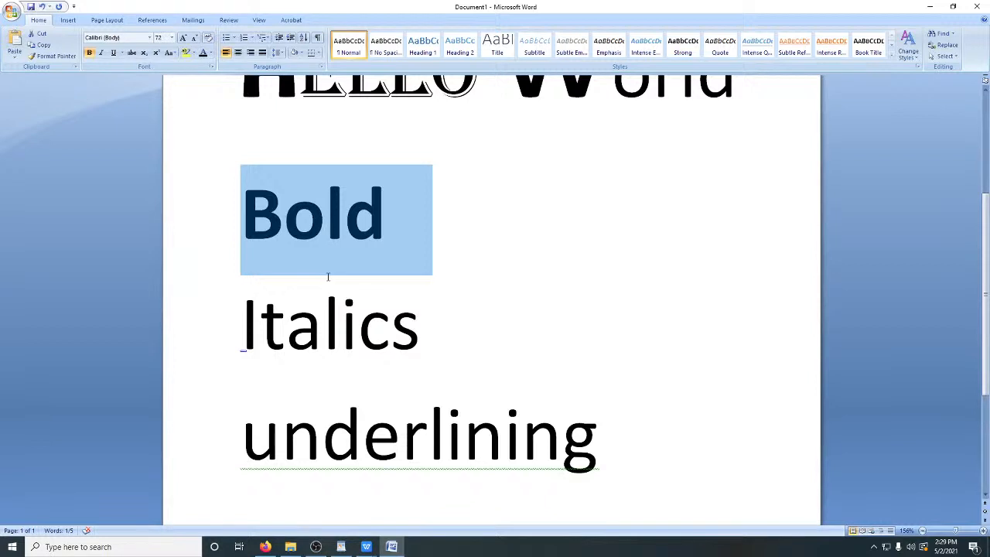
left_click(90, 52)
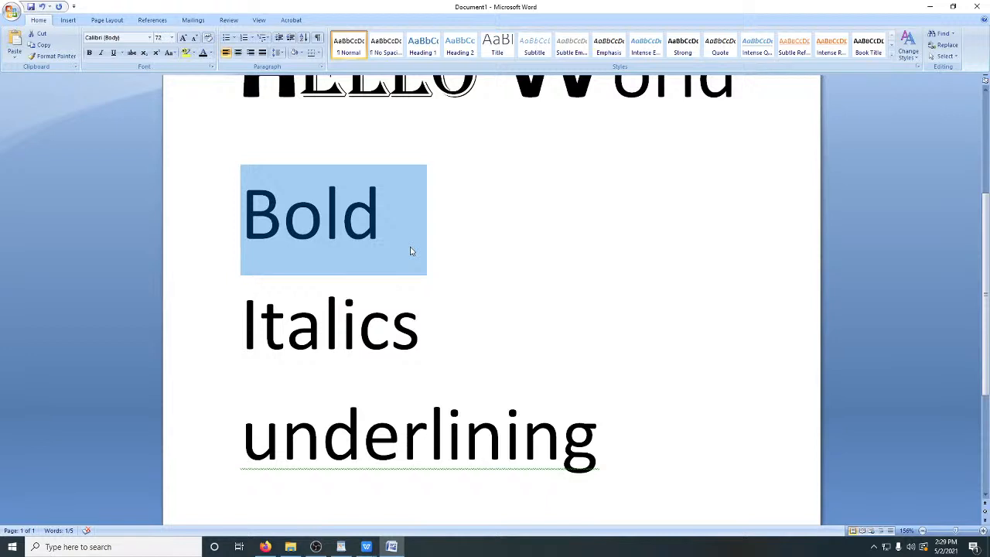
Apply bold formatting to the word "Bold" again and clear the selection
left_click(90, 52)
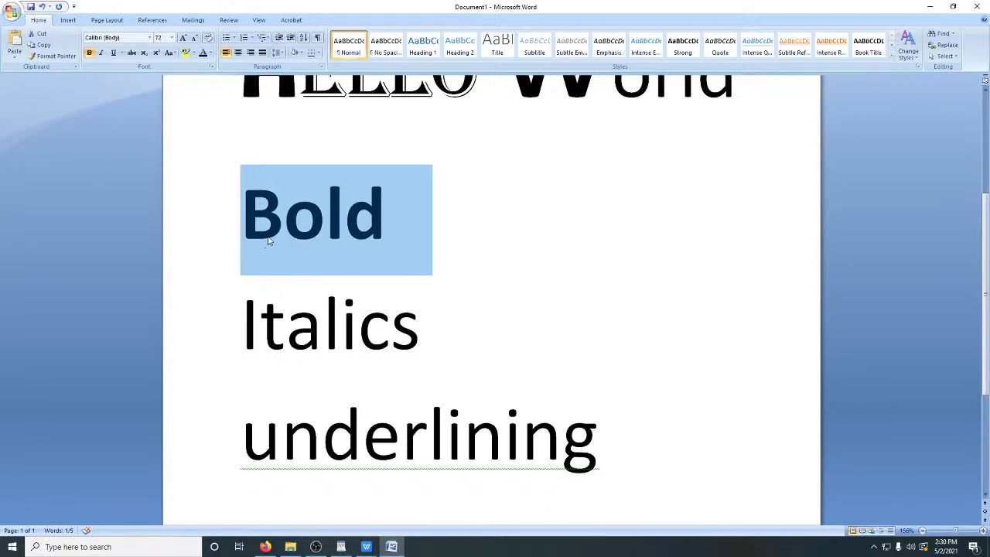
left_click(526, 309)
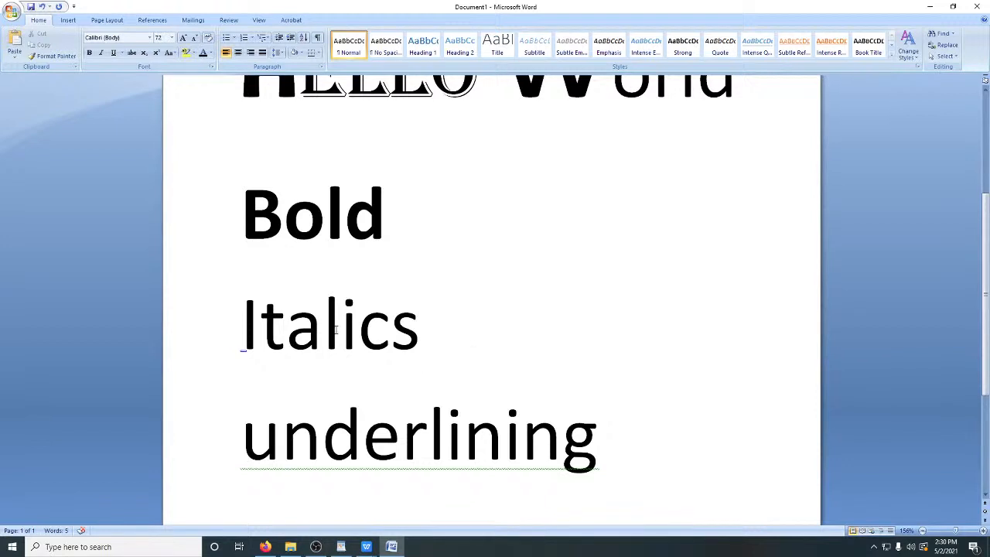
Apply italic formatting to the word "Italics", switching it off and on twice before leaving it italic
triple_click(337, 329)
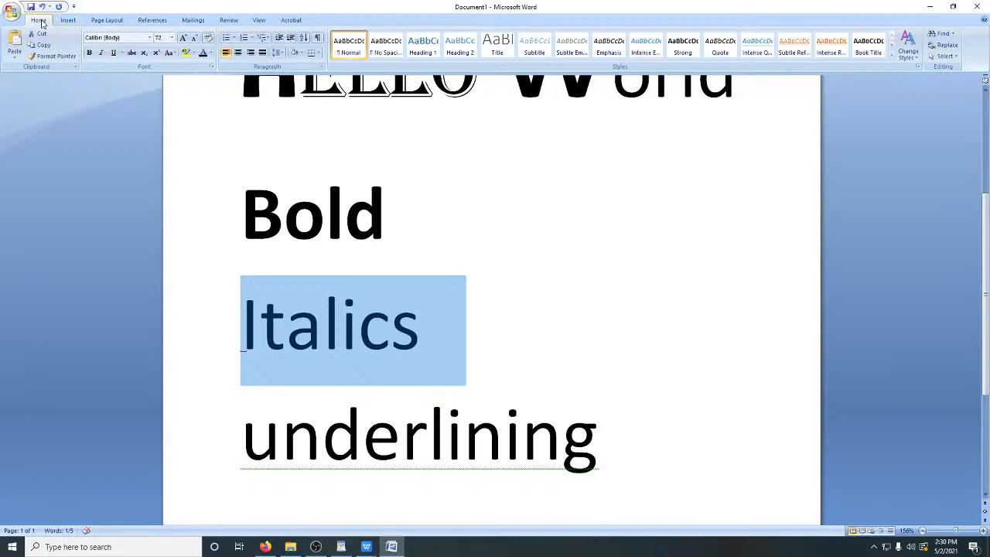
left_click(101, 52)
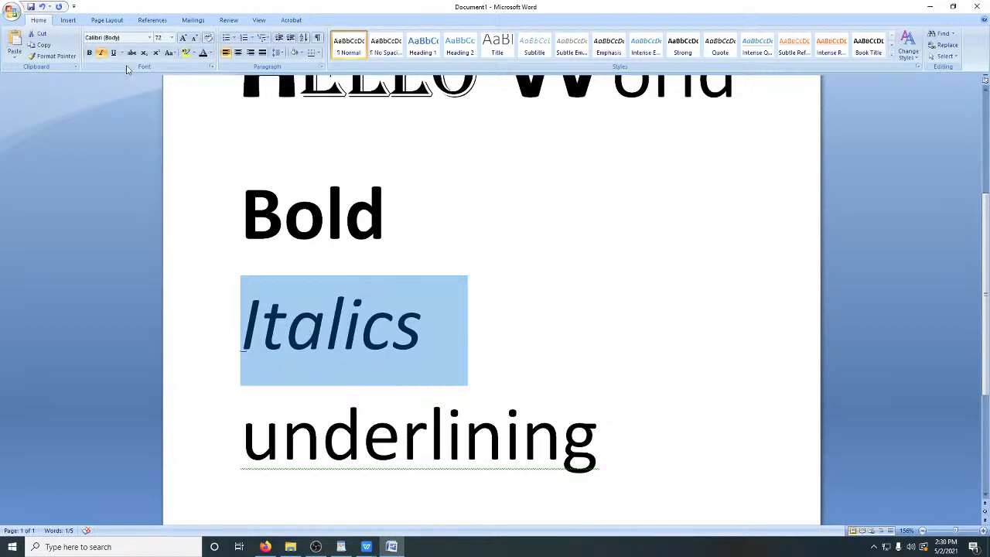
left_click(101, 54)
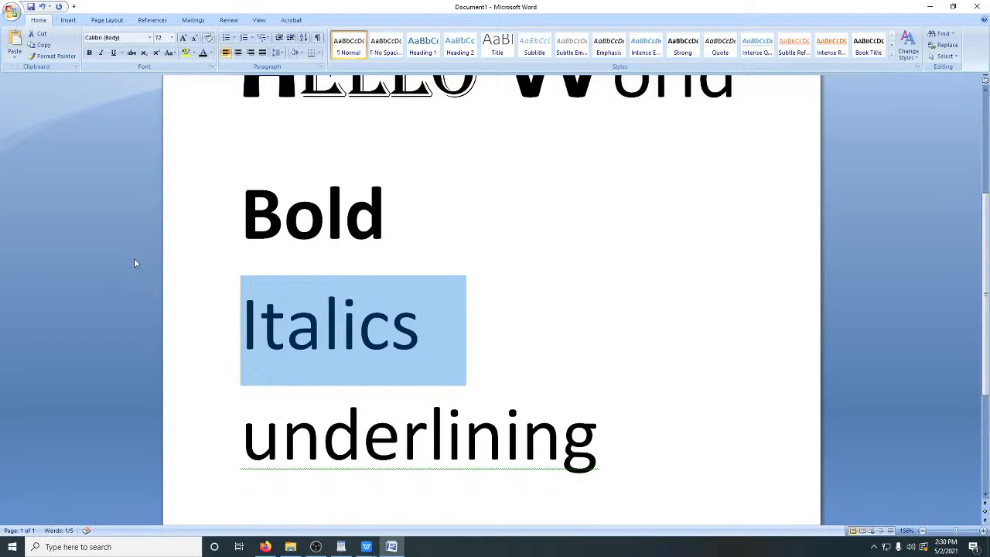
left_click(100, 53)
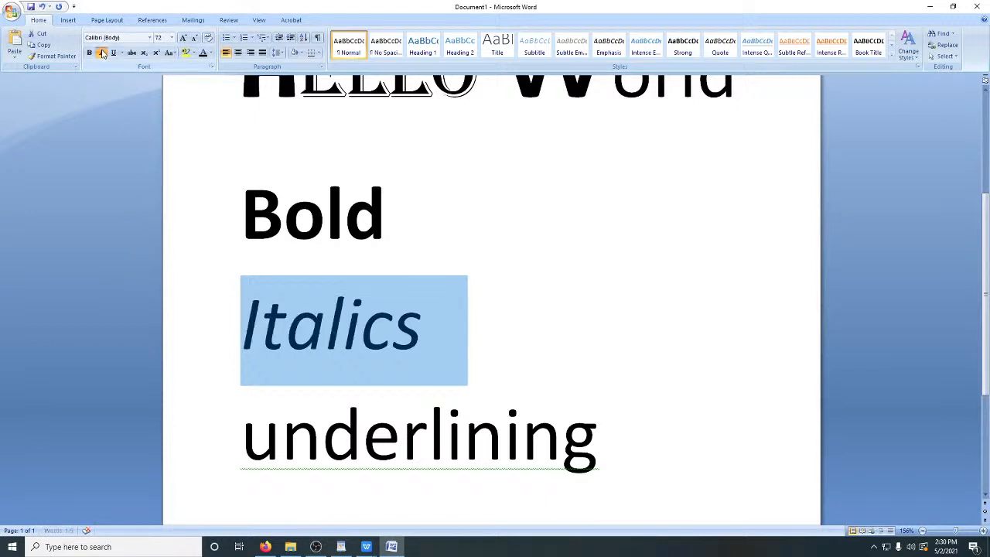
left_click(100, 53)
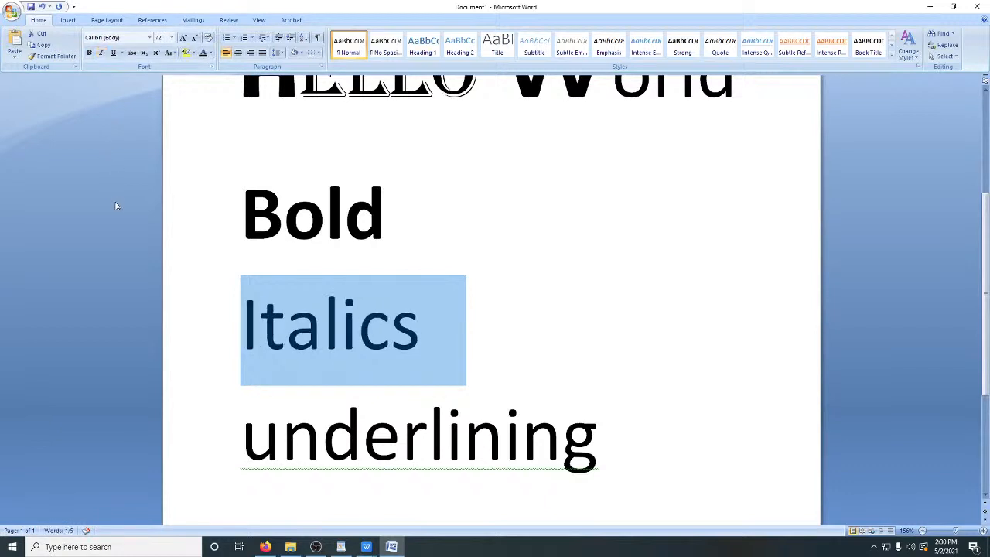
left_click(101, 53)
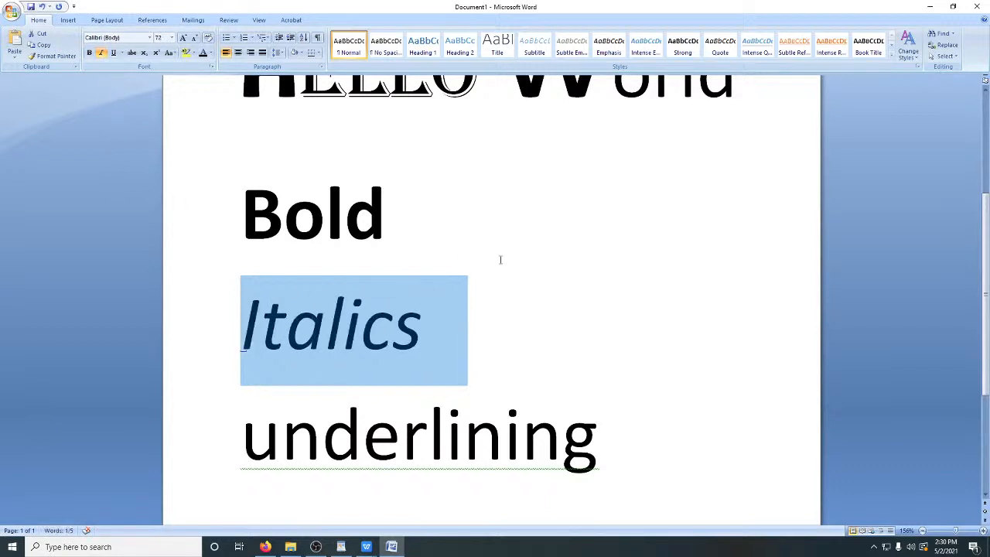
left_click(536, 254)
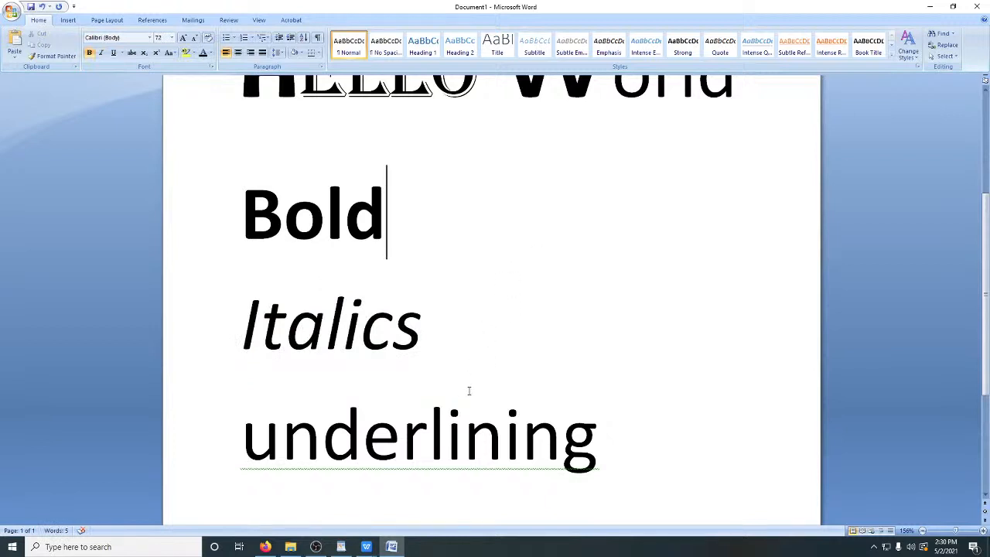
Underline the word "underlining" and clear the selection
scroll(531, 393, "down", 1)
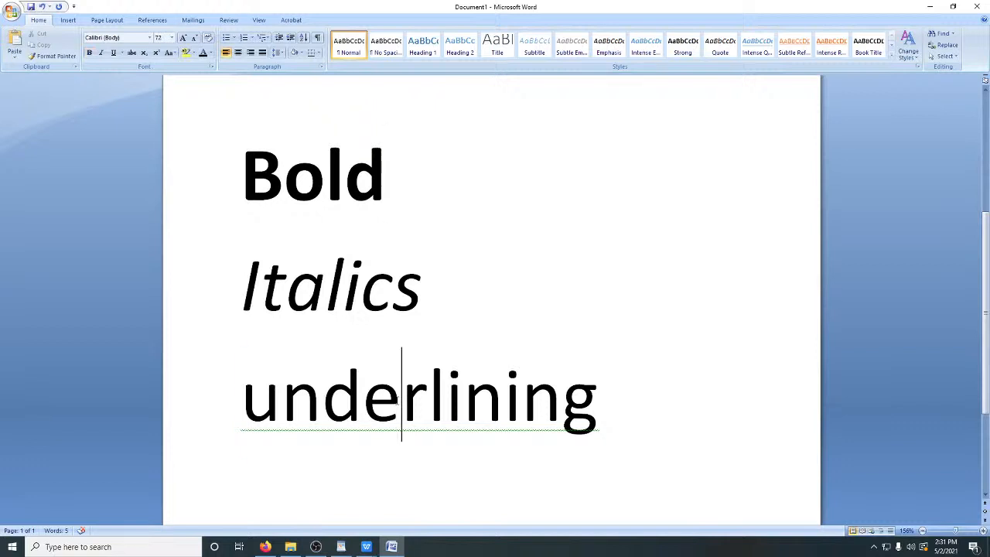
double_click(399, 401)
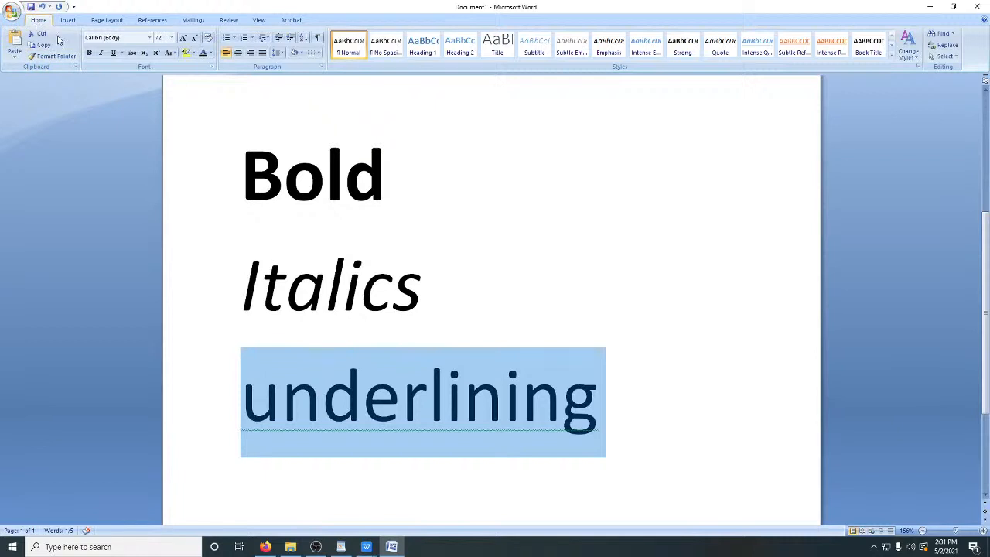
left_click(113, 54)
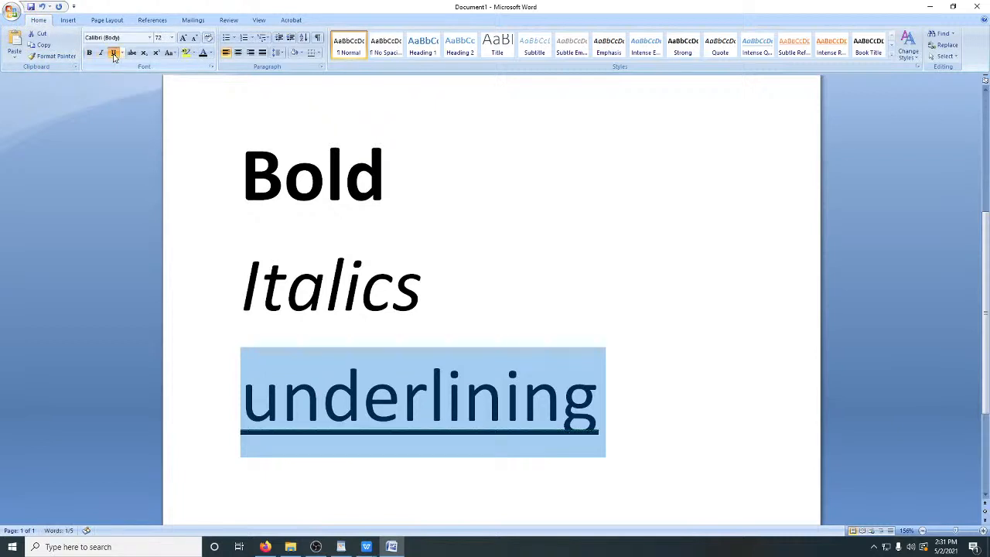
left_click(663, 396)
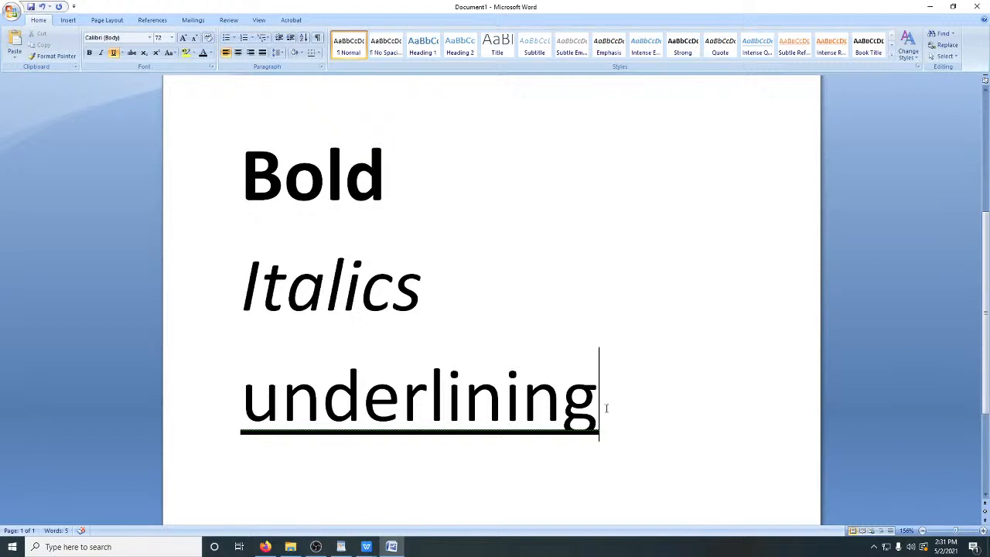
Apply underline, bold and italics to the three lines "Bold", "Italics" and "underlining" together
left_click_drag(605, 410, 312, 195)
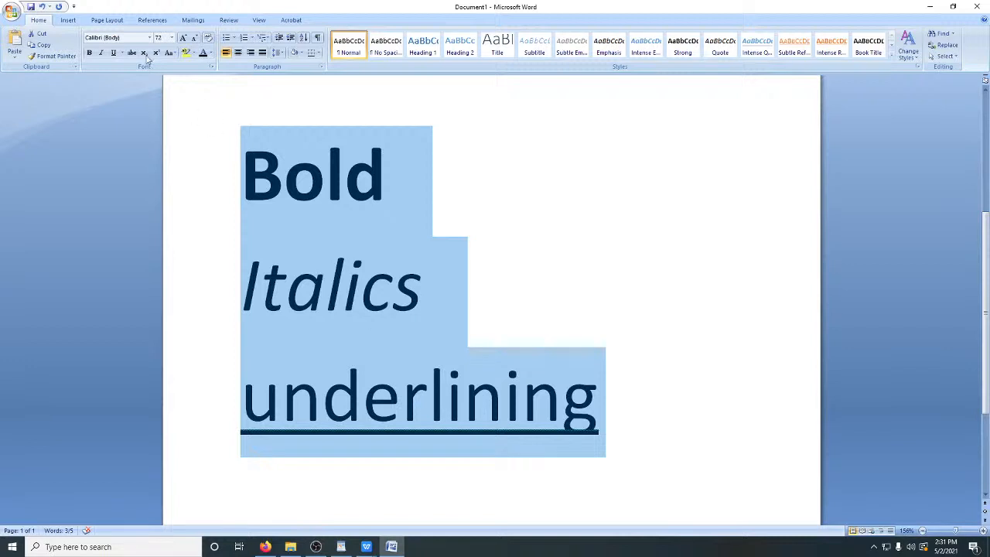
left_click(113, 53)
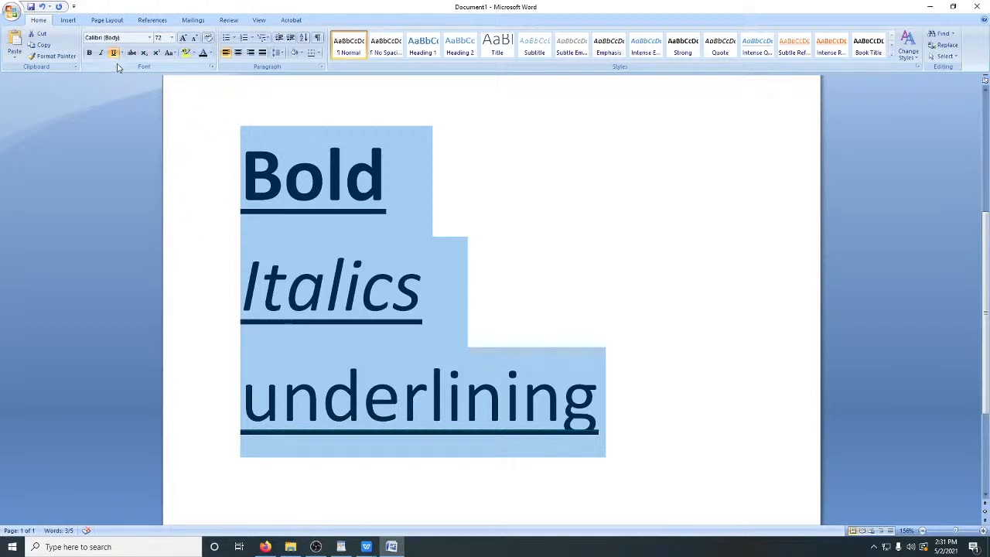
left_click(89, 53)
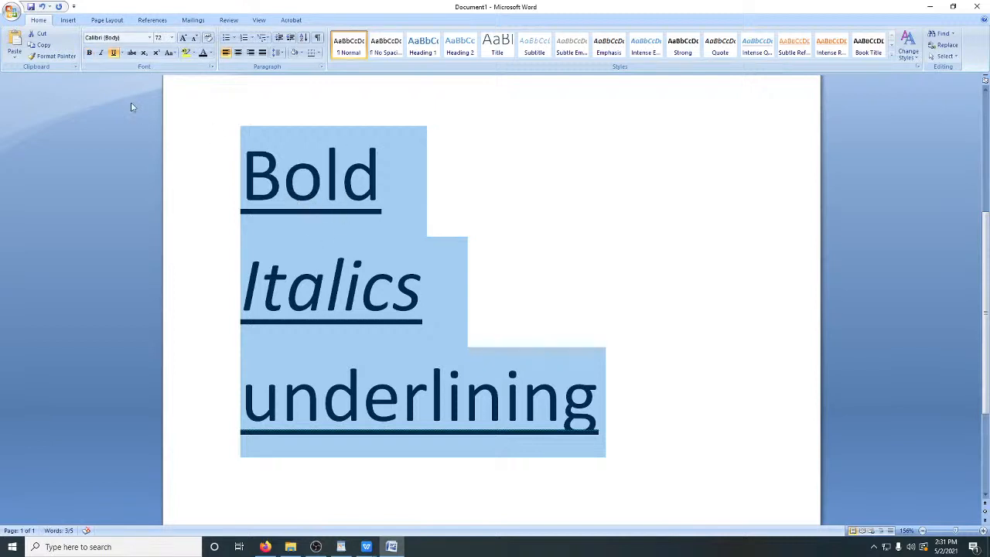
left_click(89, 53)
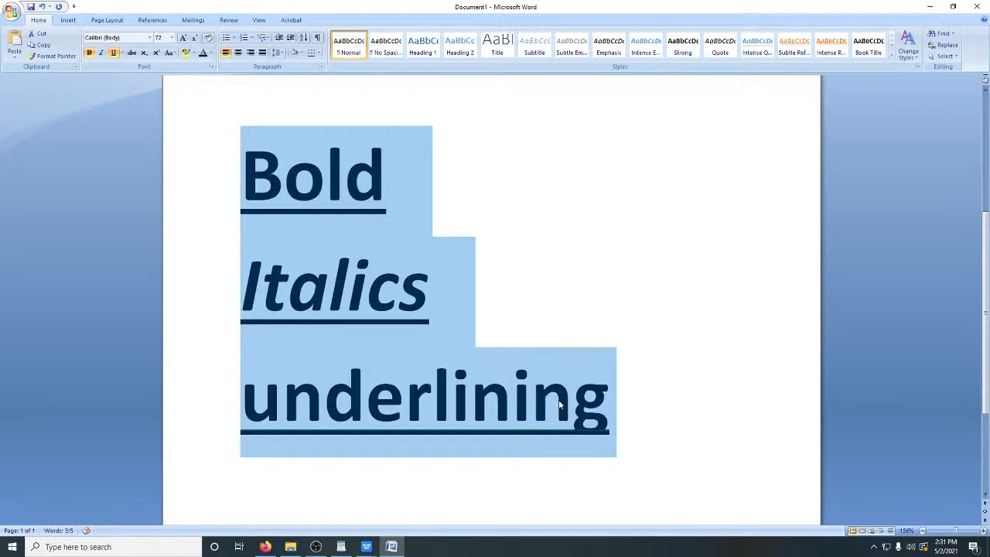
left_click(101, 53)
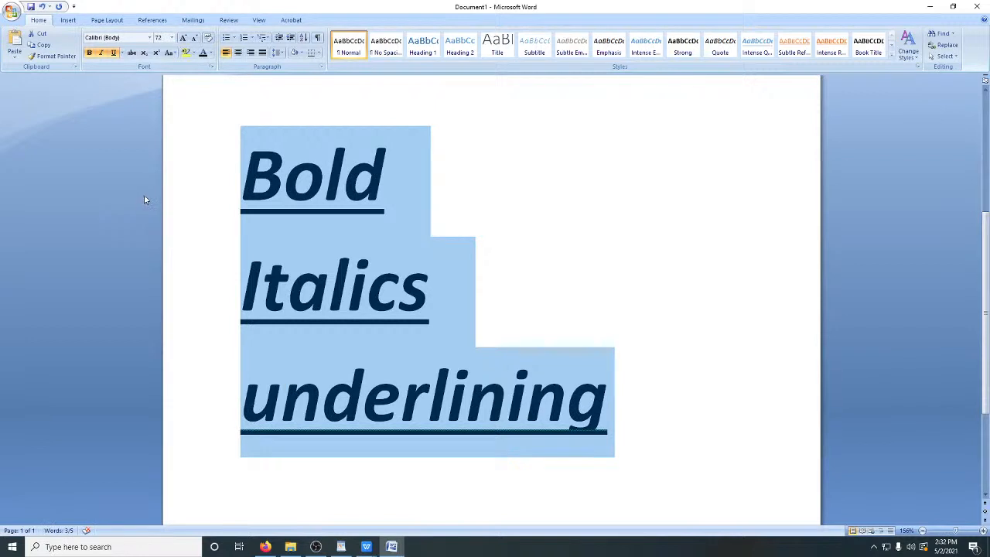
Remove the italics, underline and bold formatting from all three selected lines
left_click(102, 54)
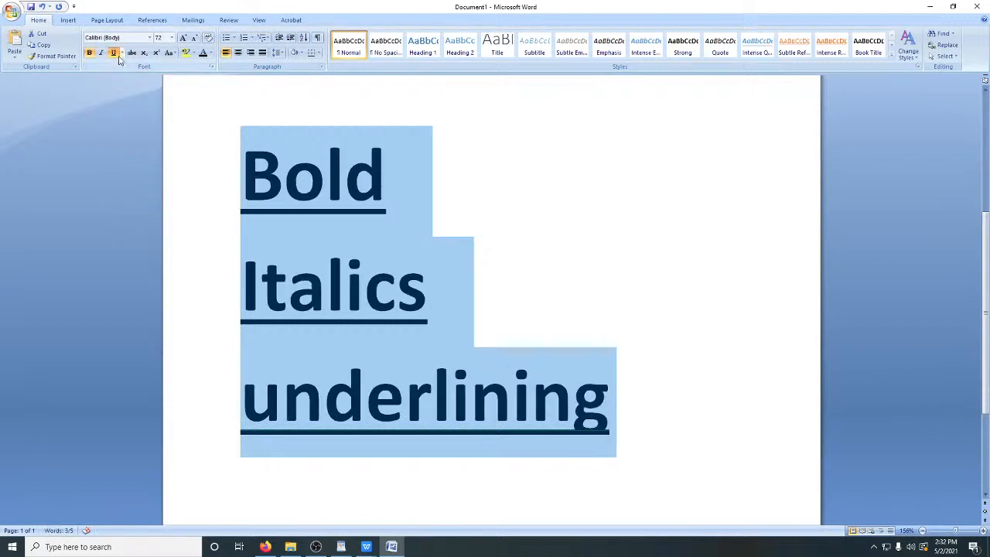
left_click(113, 54)
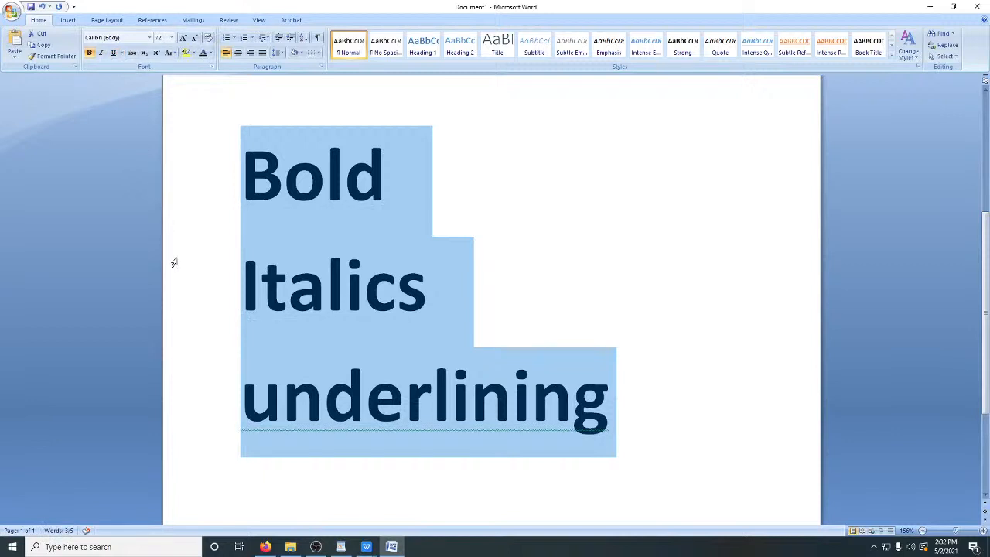
left_click(89, 53)
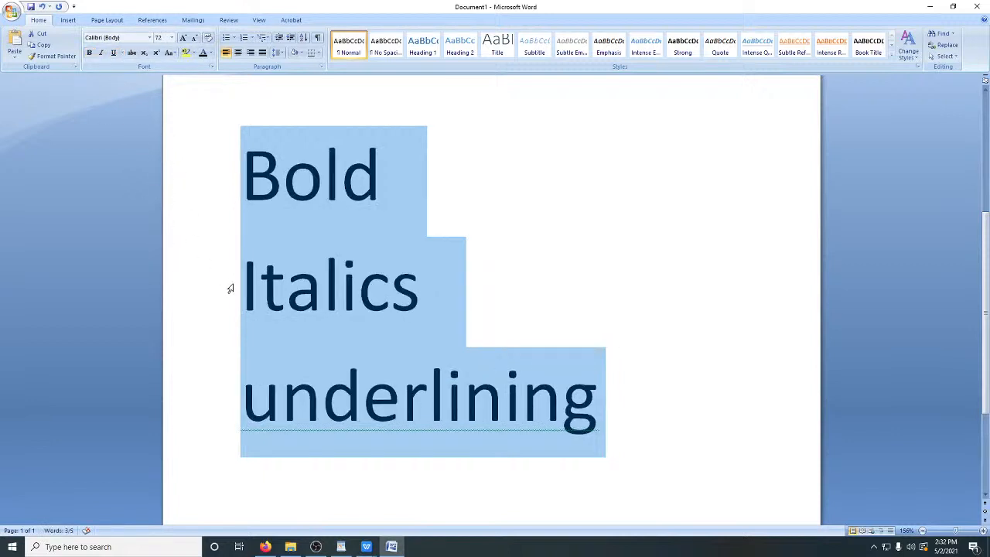
Apply bold, italics and underline to the three selected lines, remove all three formats, and clear the selection
left_click(88, 53)
left_click(100, 53)
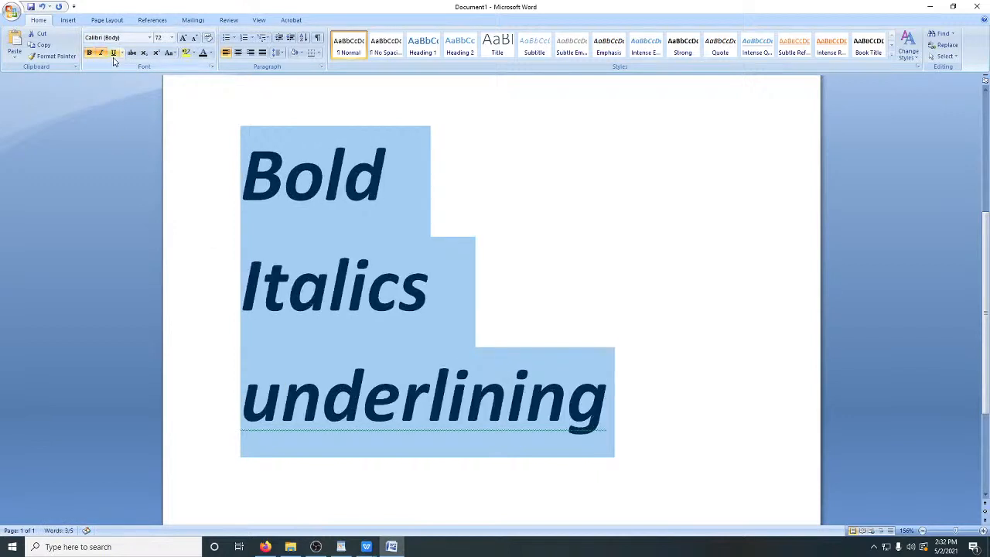
left_click(113, 53)
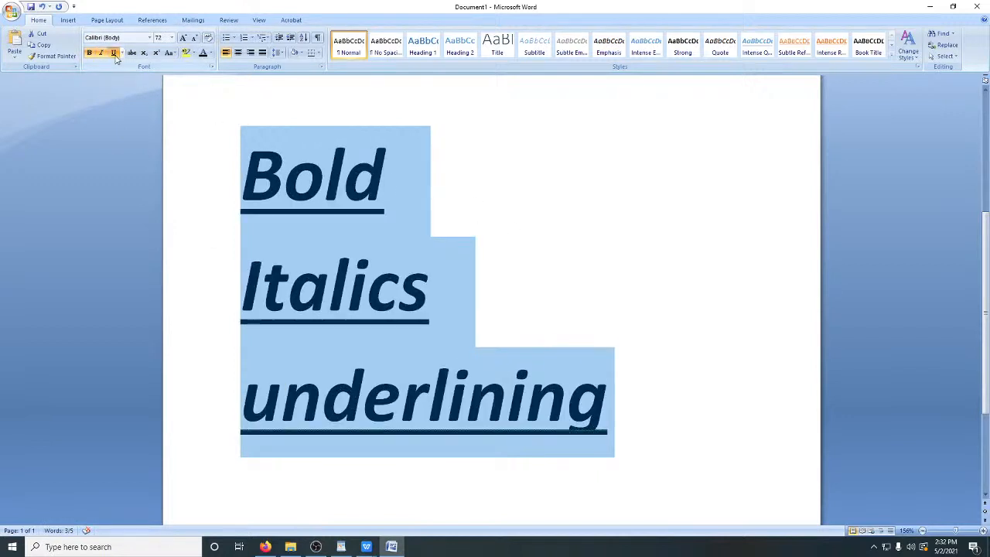
left_click(114, 52)
left_click(101, 53)
left_click(89, 52)
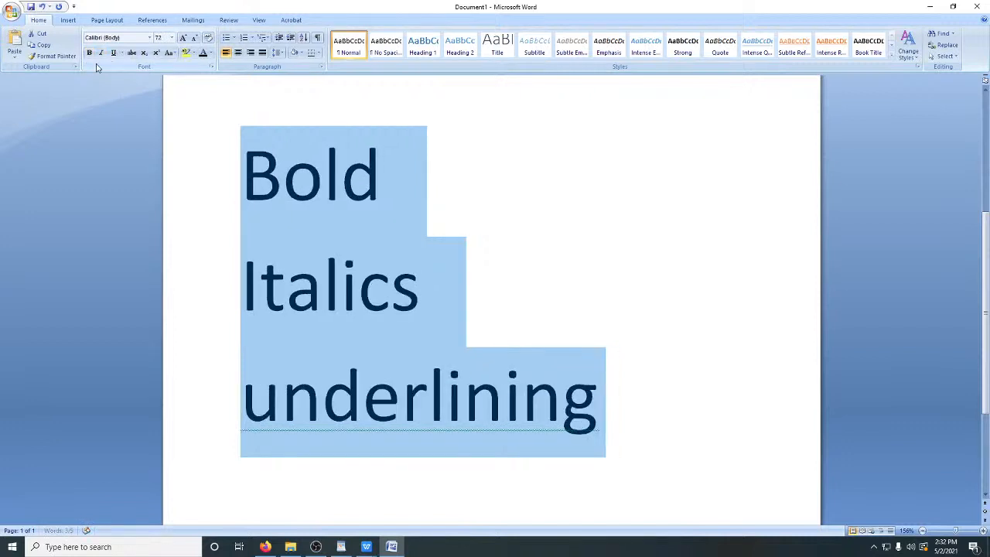
left_click(447, 326)
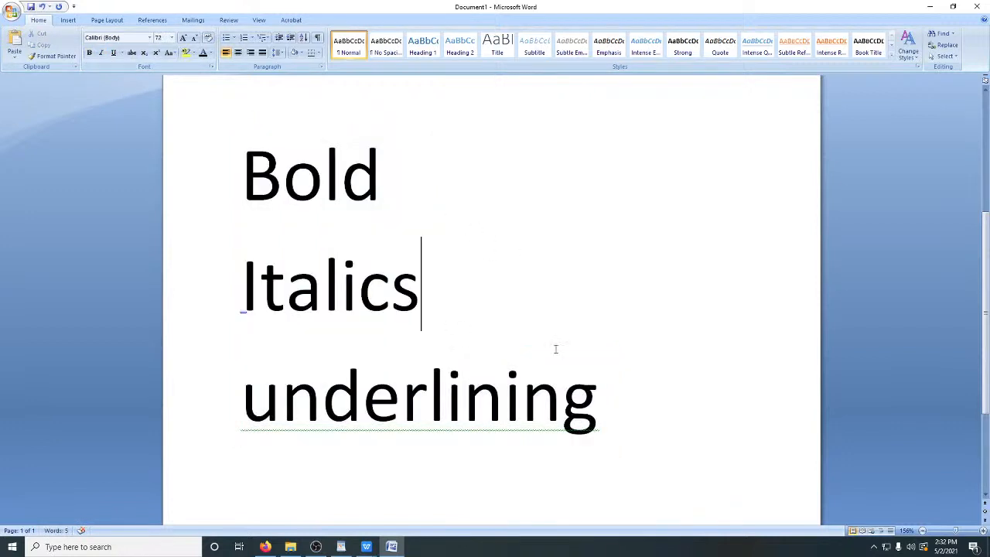
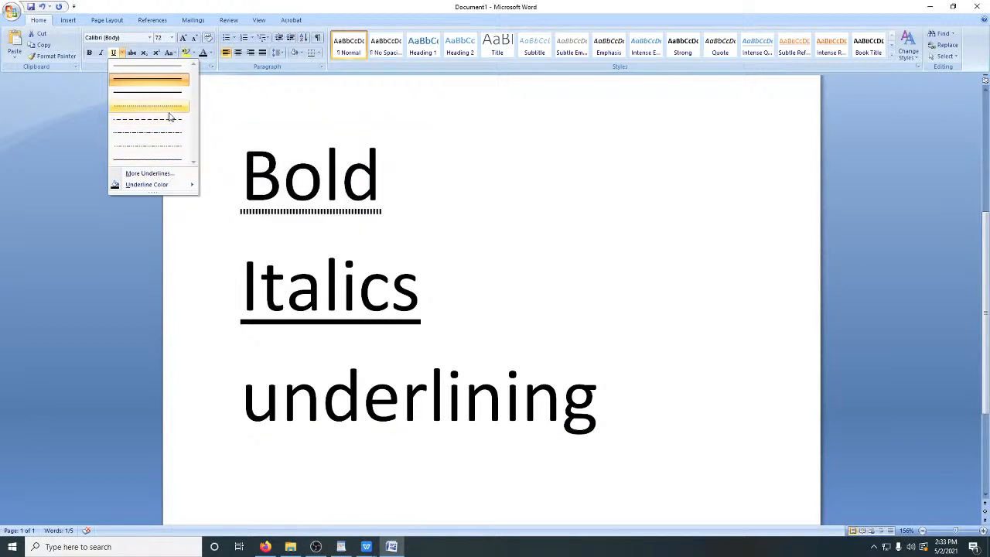
Set the colour of the double underline beneath the word "Bold" to Green and clear the selection
mouse_move(176, 188)
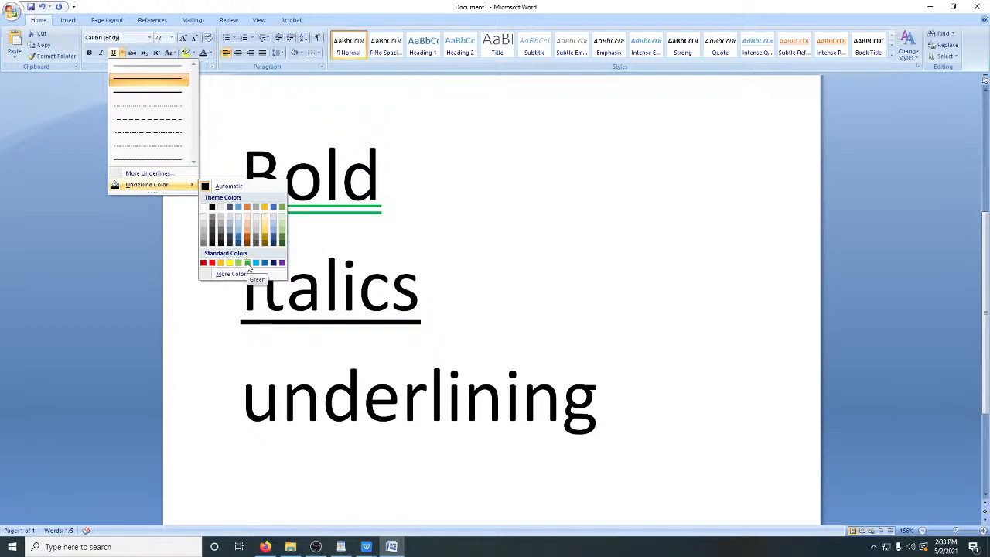
left_click(248, 263)
left_click(435, 260)
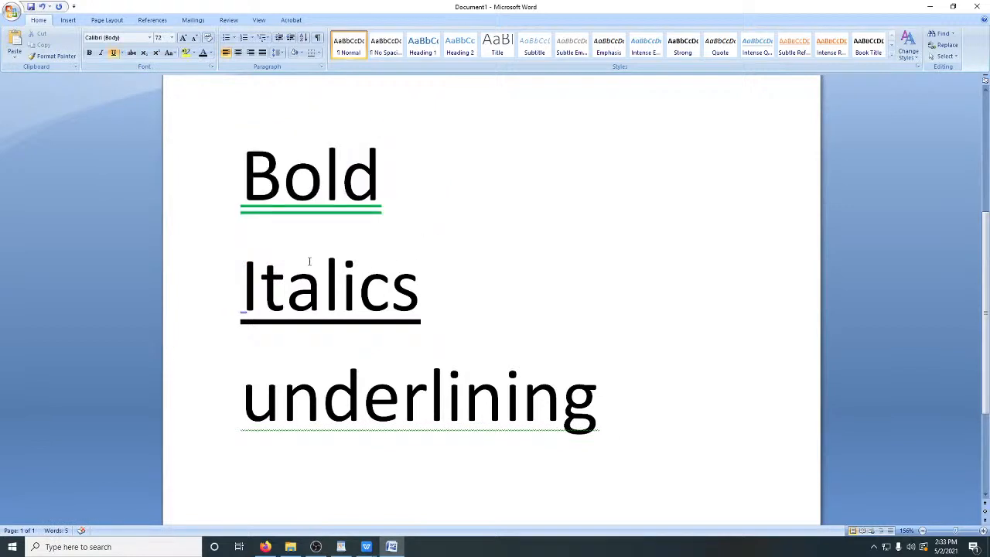
Change the green double underline beneath the word "Bold" to a single underline
left_click(302, 245)
left_click(290, 222)
left_click(416, 203, "shift")
left_click(199, 177)
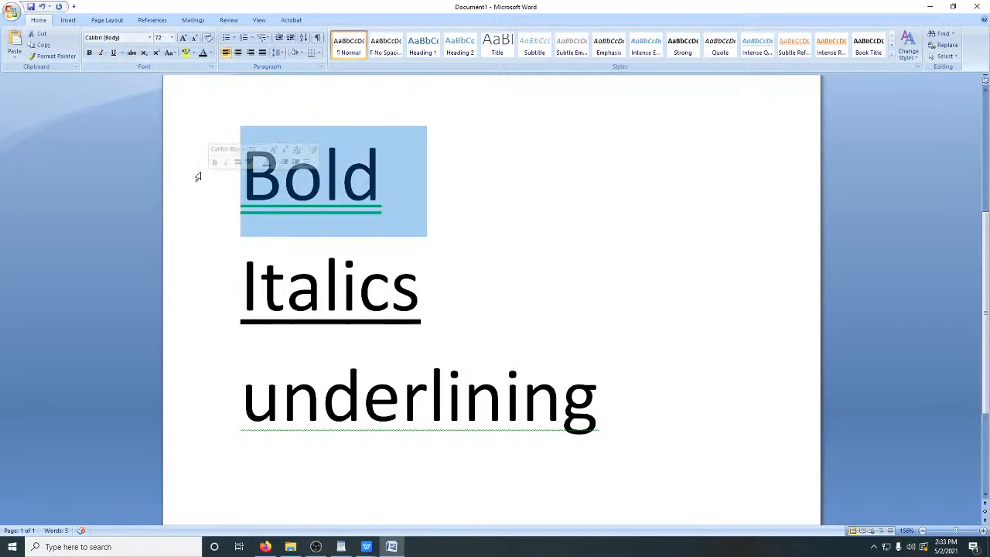
left_click(112, 53)
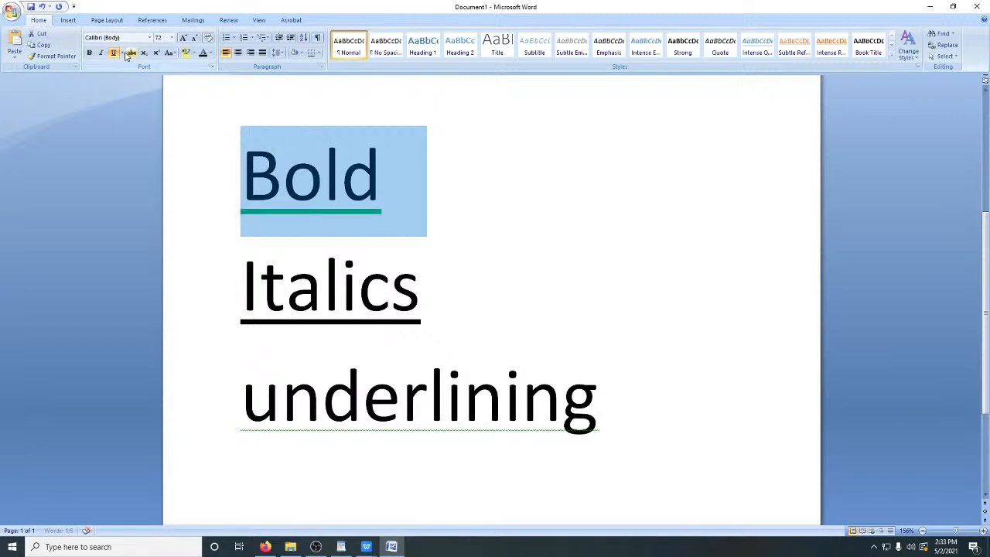
left_click(121, 52)
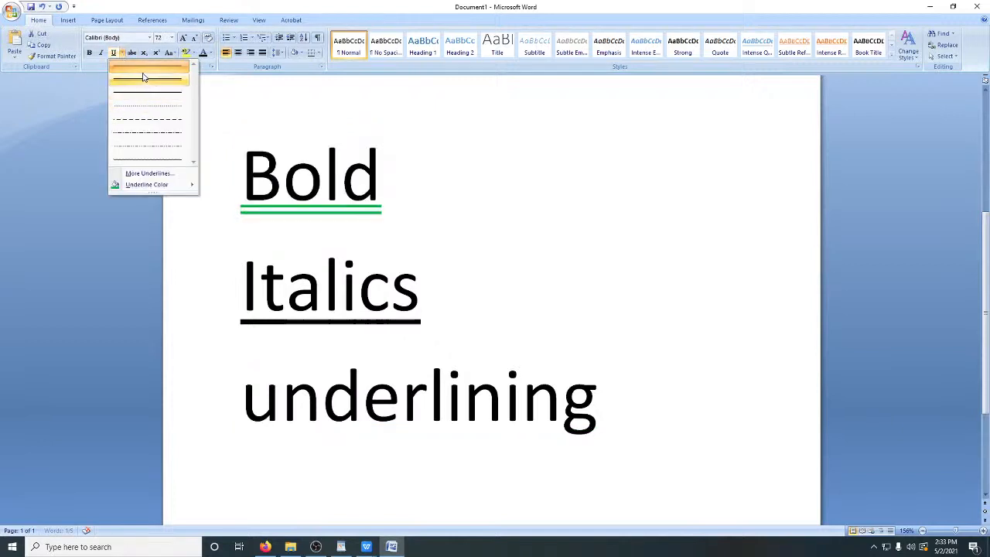
left_click(146, 70)
left_click(389, 249)
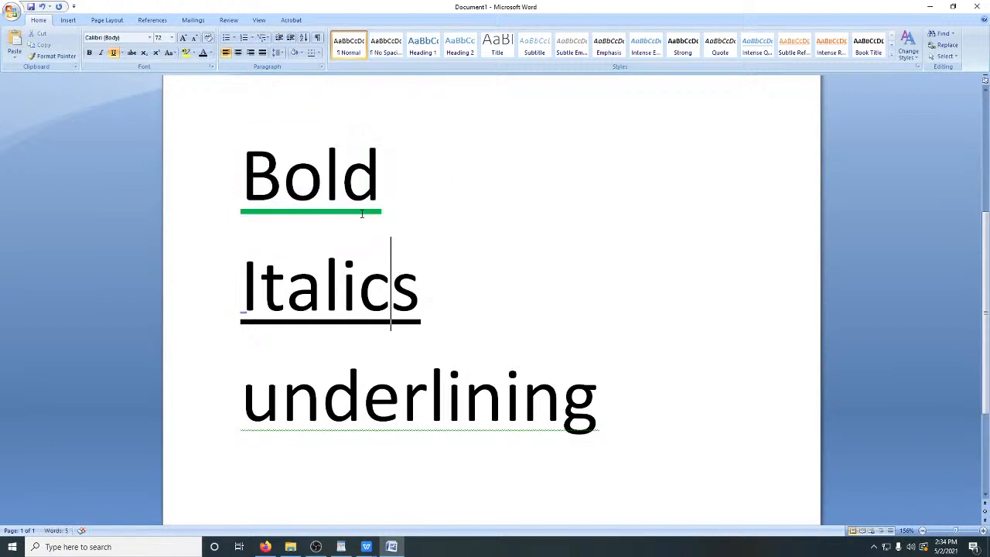
Remove the green underline from the word "Bold"
triple_click(373, 212)
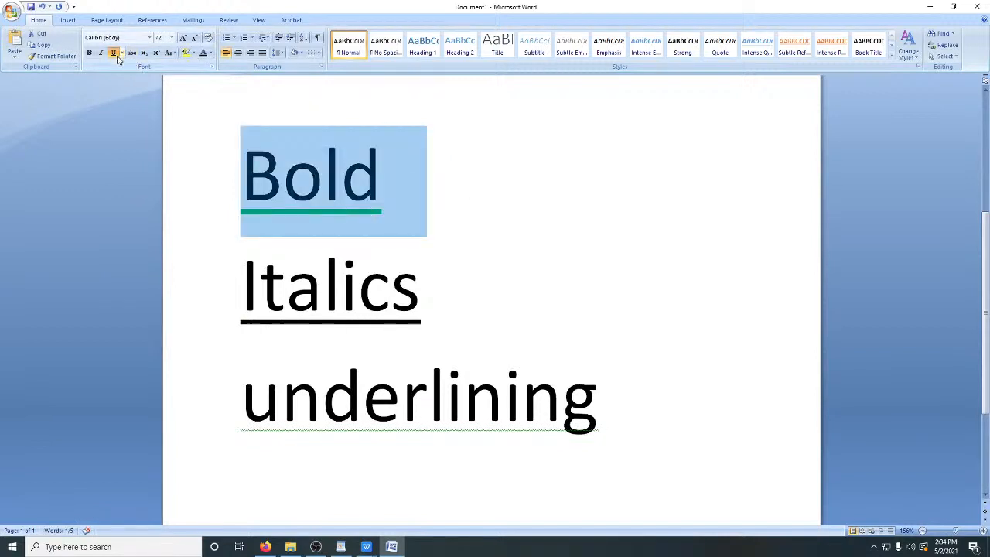
left_click(112, 56)
left_click(358, 286)
Italicize the word "Italics" and remove its underline
left_click_drag(428, 324, 221, 305)
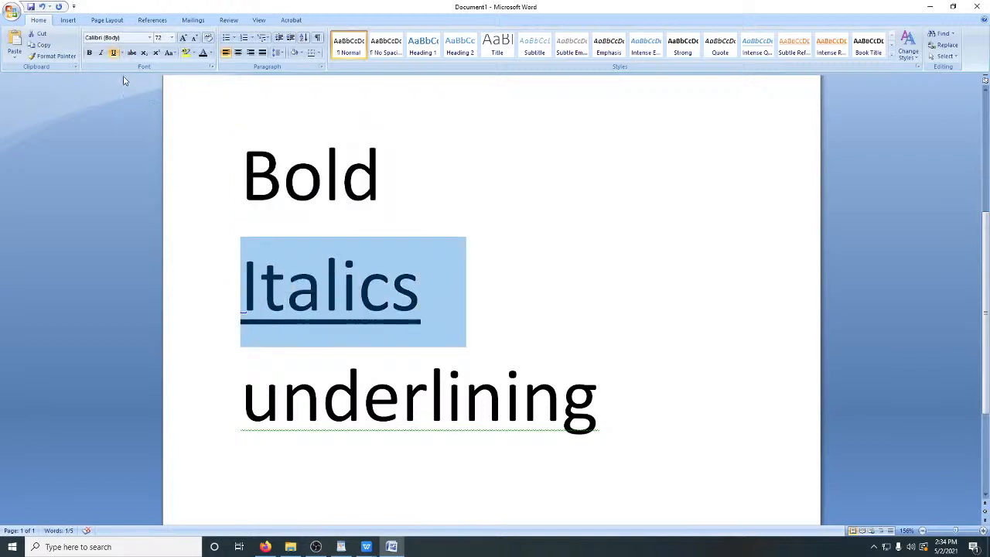
left_click(101, 54)
left_click(113, 54)
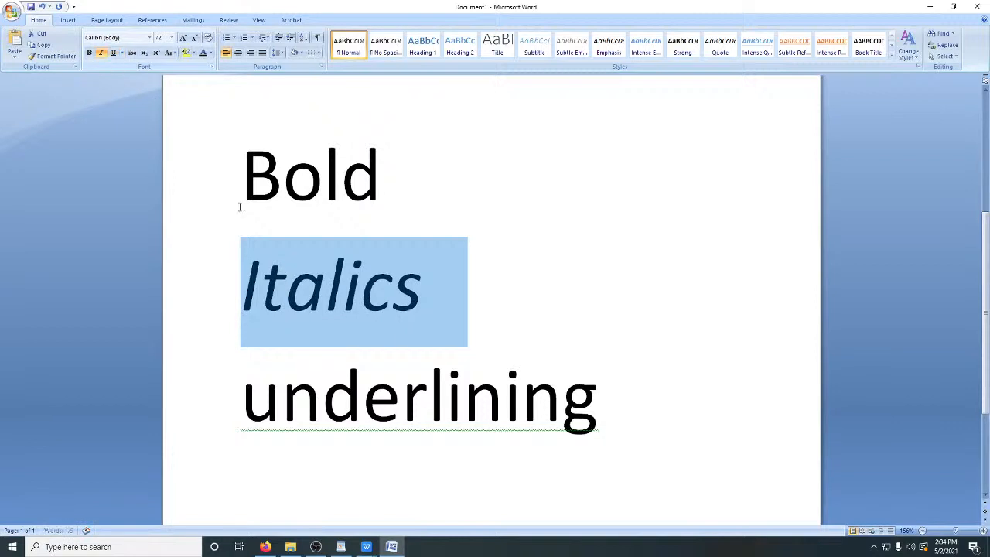
Make the word "Bold" bold and clear the selection
left_click(399, 294)
left_click_drag(387, 177, 193, 177)
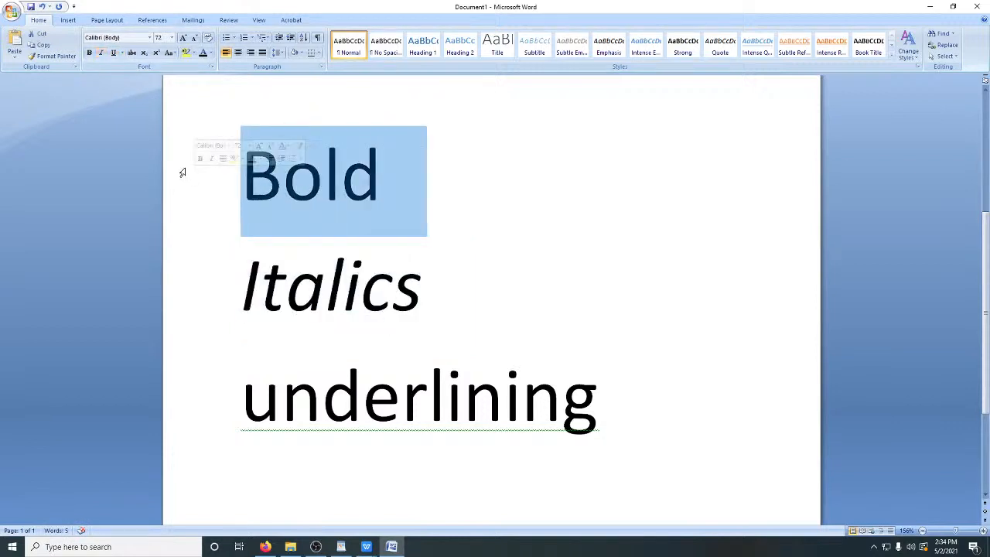
left_click(89, 52)
left_click(283, 290)
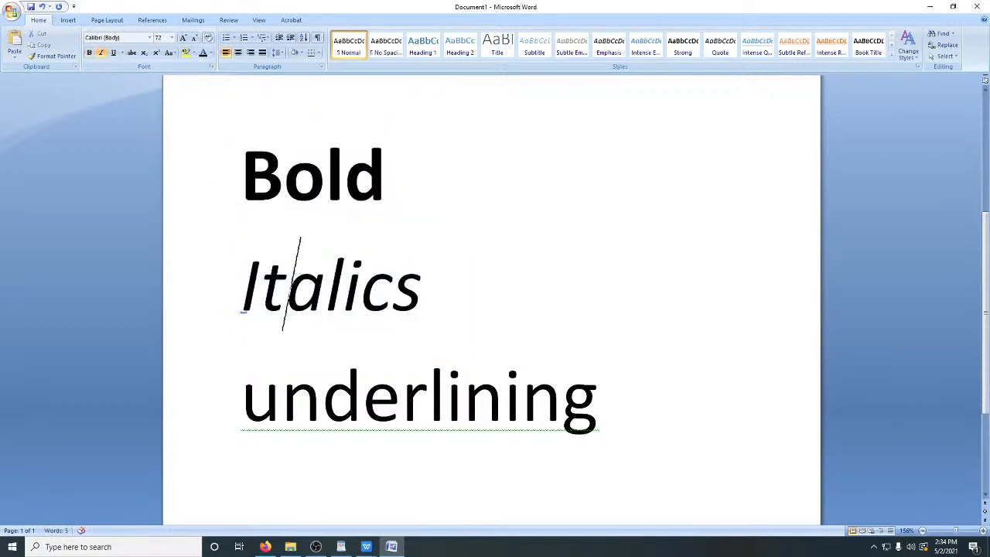
Underline the word "underlining" and clear the selection
left_click_drag(517, 363, 235, 395)
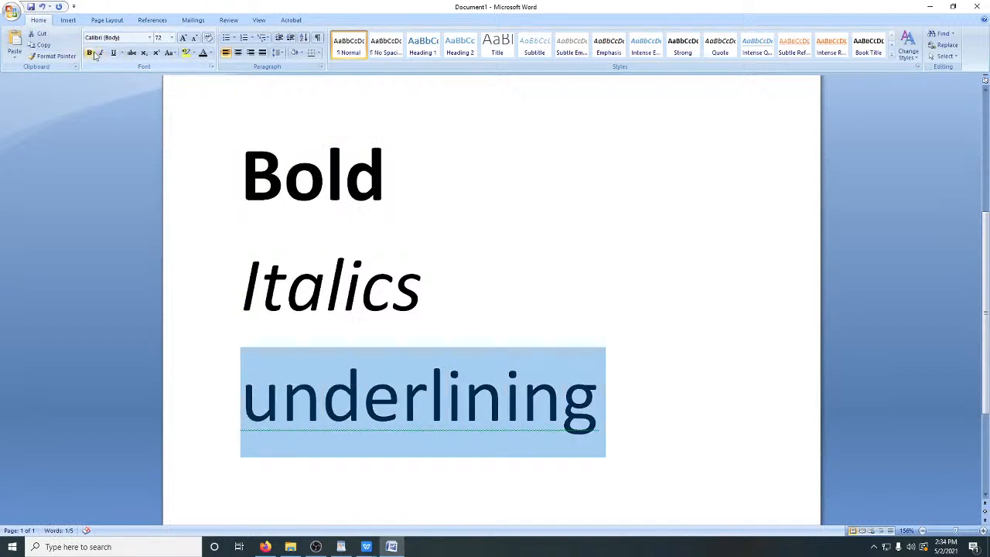
left_click(113, 53)
left_click(432, 204)
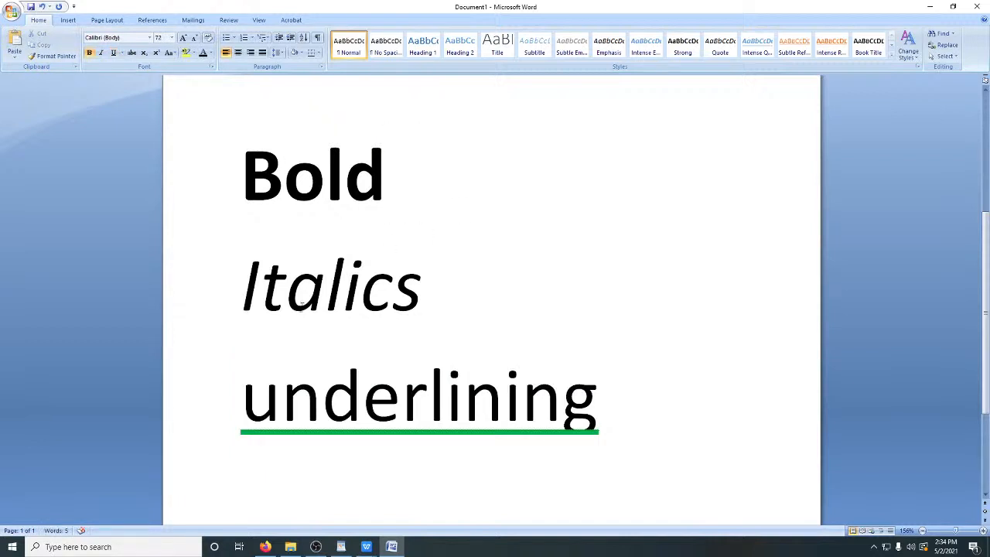
Open the Windows On-Screen Keyboard and reposition it so that the word "Bold" stays uncovered
left_click(142, 546)
type("key")
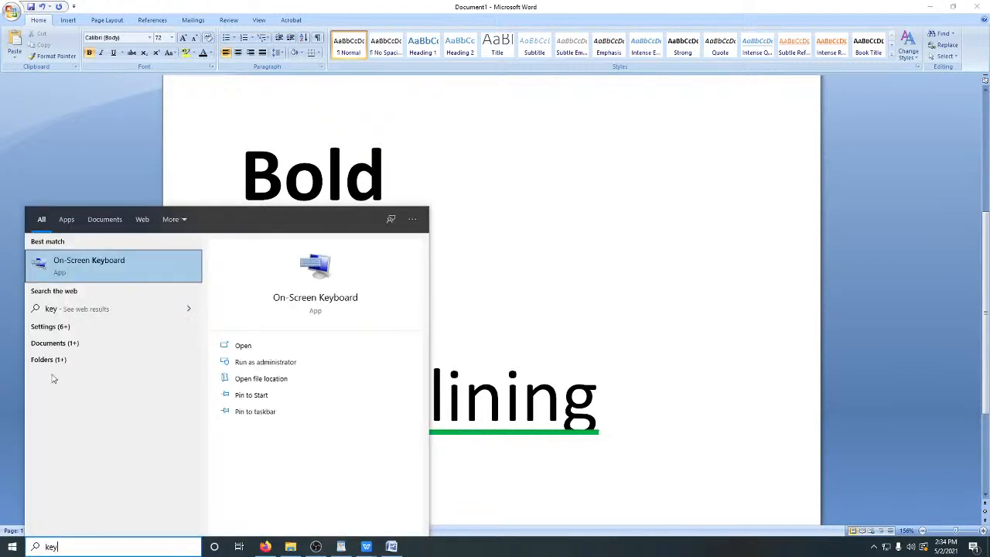
left_click(83, 278)
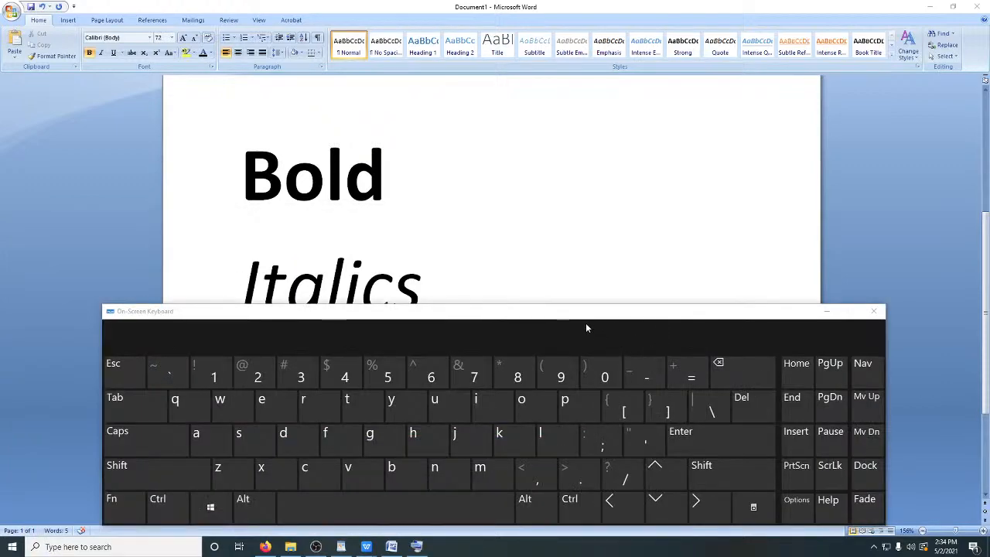
left_click_drag(586, 328, 649, 295)
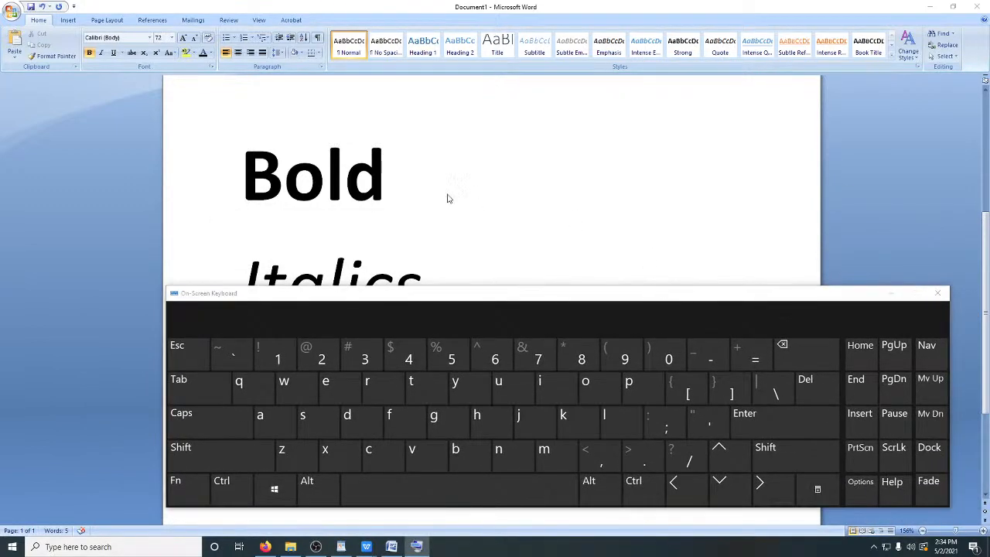
Remove bold from the word "Bold" and reapply it using the on-screen keyboard
left_click(417, 189)
left_click_drag(418, 185, 286, 178)
left_click(384, 177)
left_click_drag(384, 177, 221, 177)
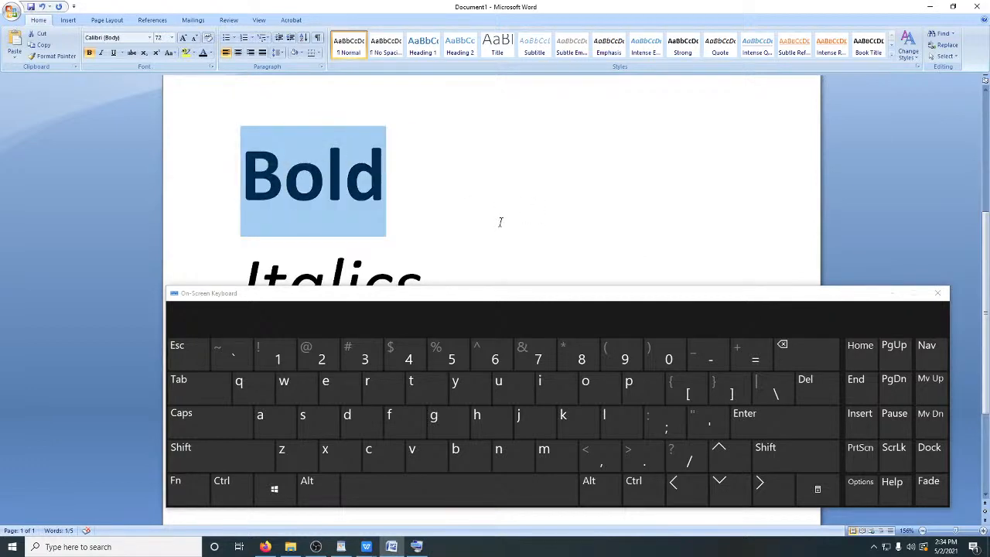
left_click(226, 489)
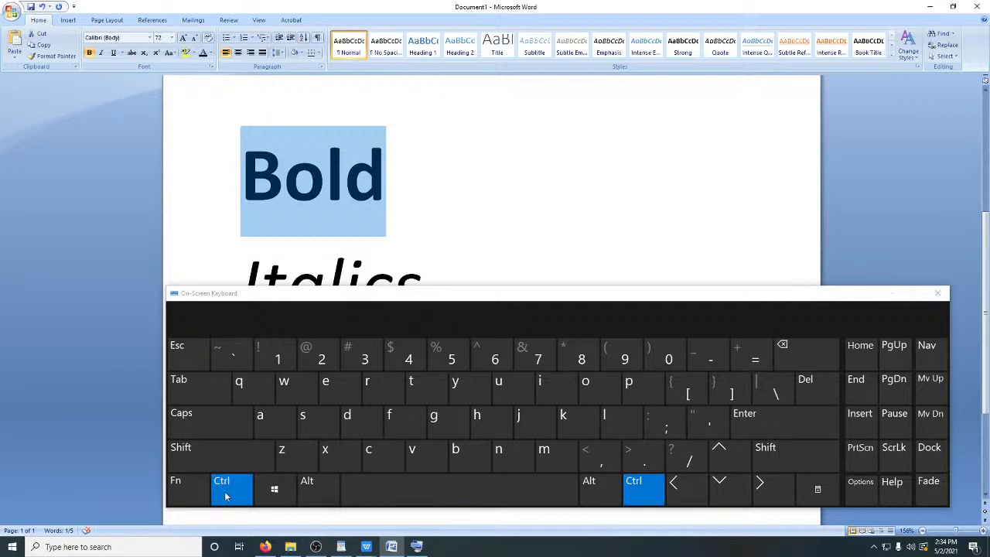
left_click(466, 459)
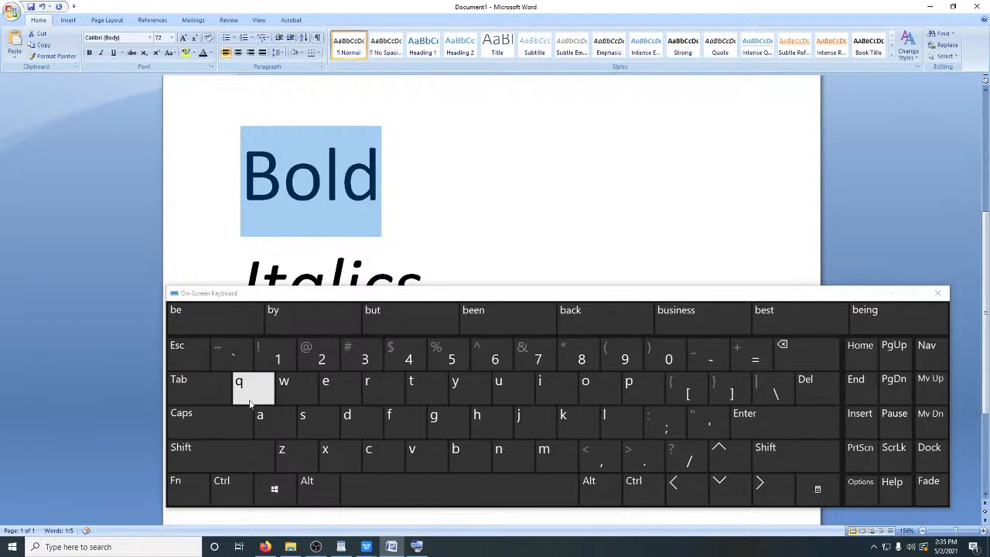
left_click(238, 487)
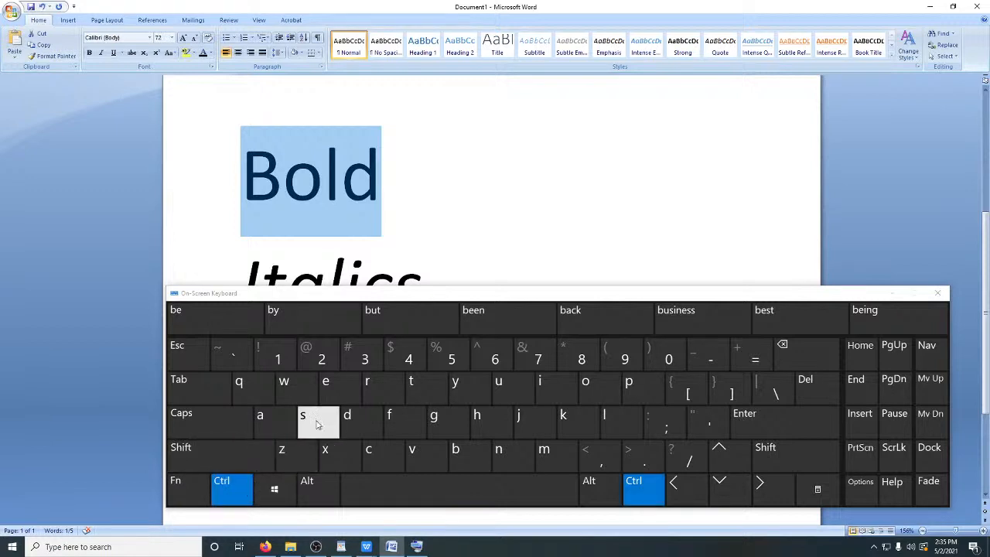
left_click(462, 461)
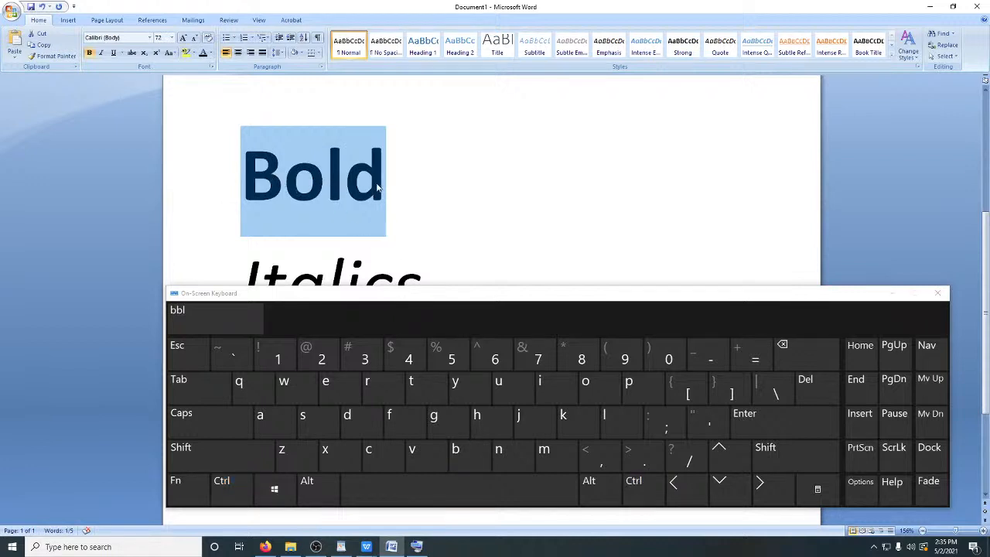
Add the shortcut note "ctrl + b" after the word "Bold", separated by a few spaces
left_click(402, 188)
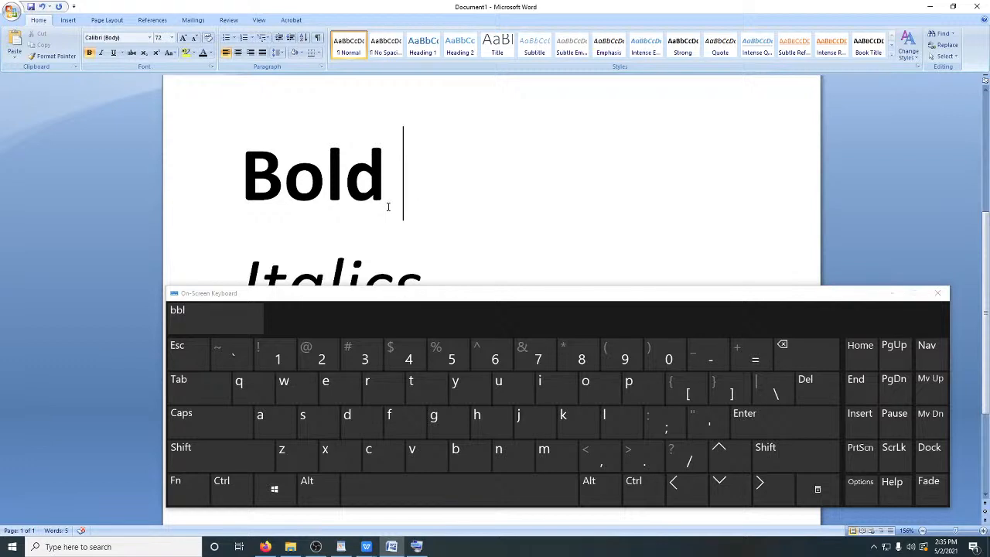
type("c")
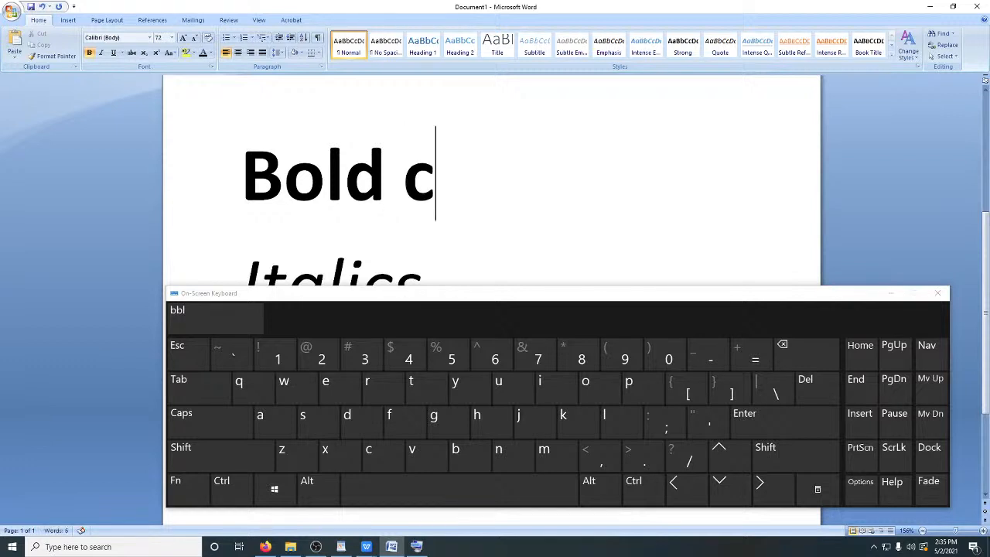
key("BackSpace")
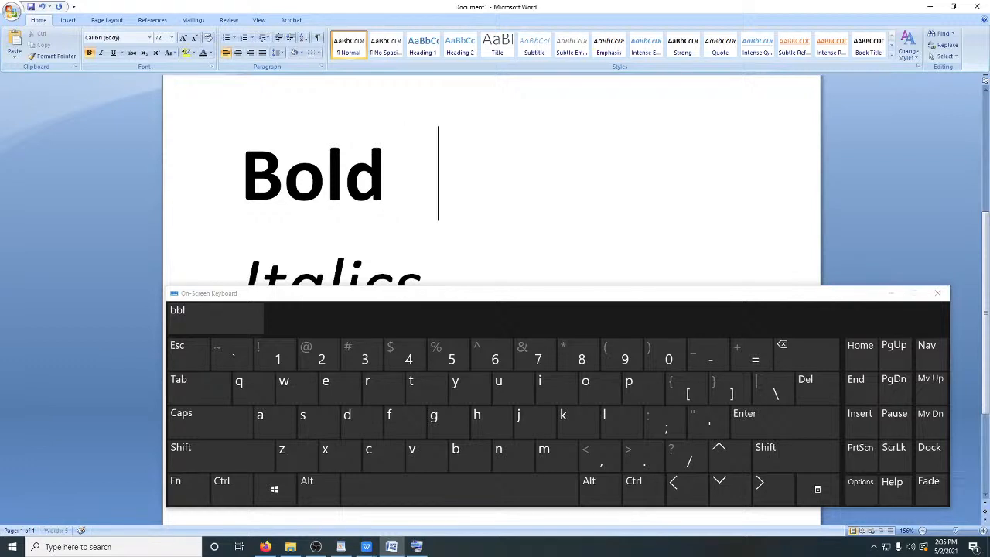
type("ctrl")
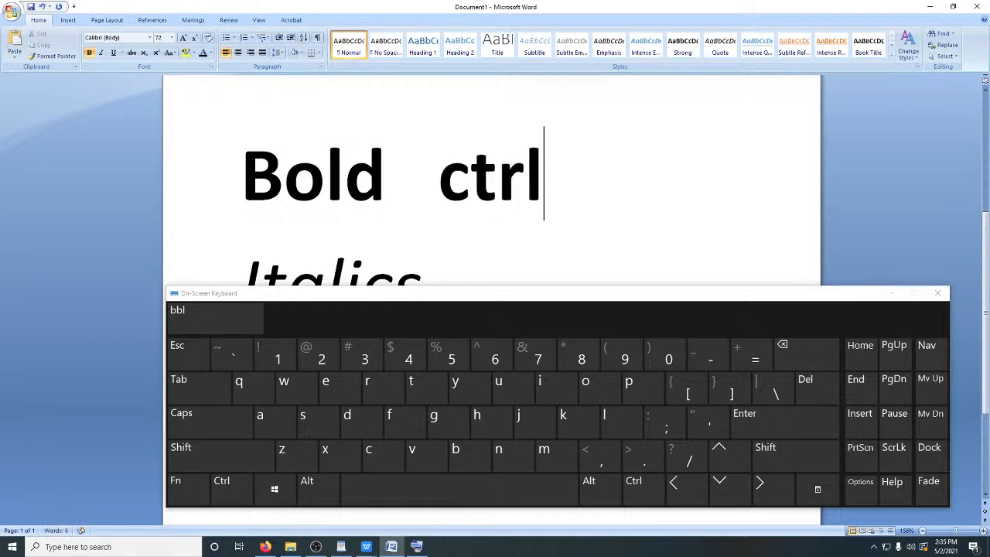
type(" +")
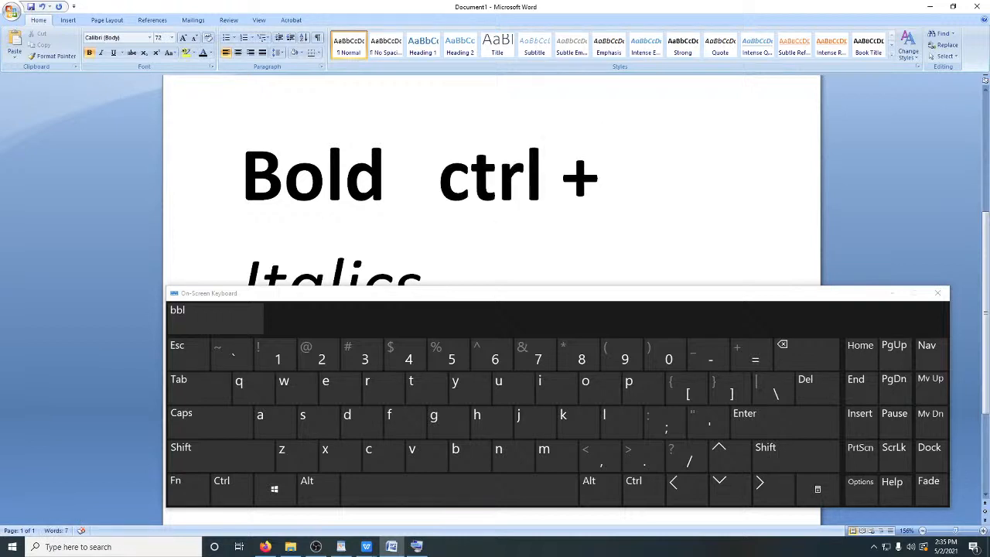
type("b")
key("Left")
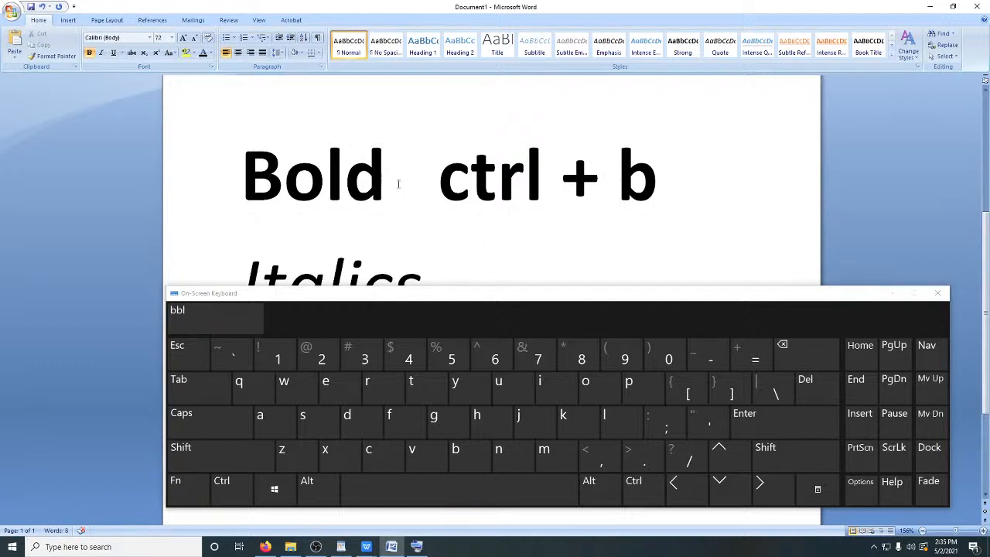
Remove italics from the word "Italics" and reapply them using the on-screen keyboard
scroll(455, 214, "down", 2)
left_click(458, 211)
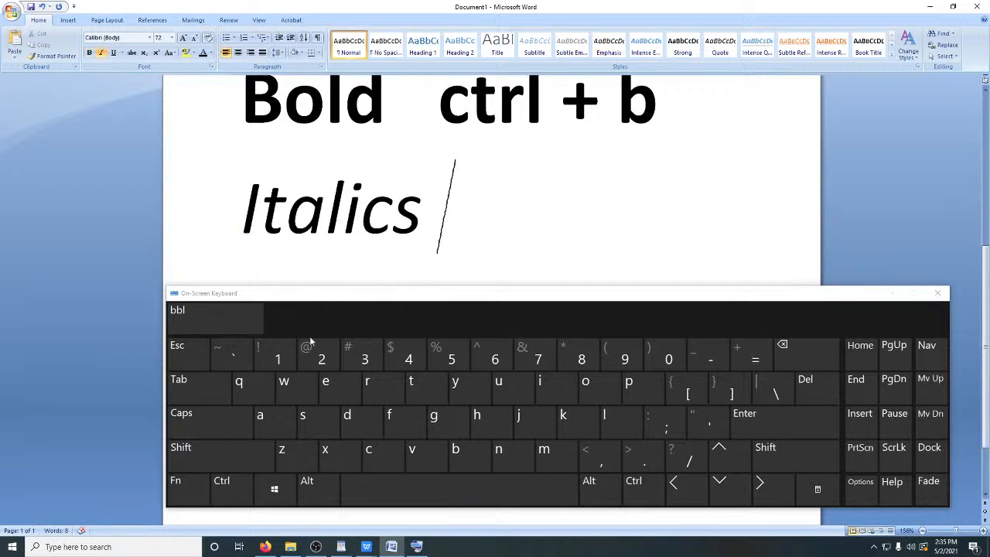
left_click_drag(418, 229, 255, 217)
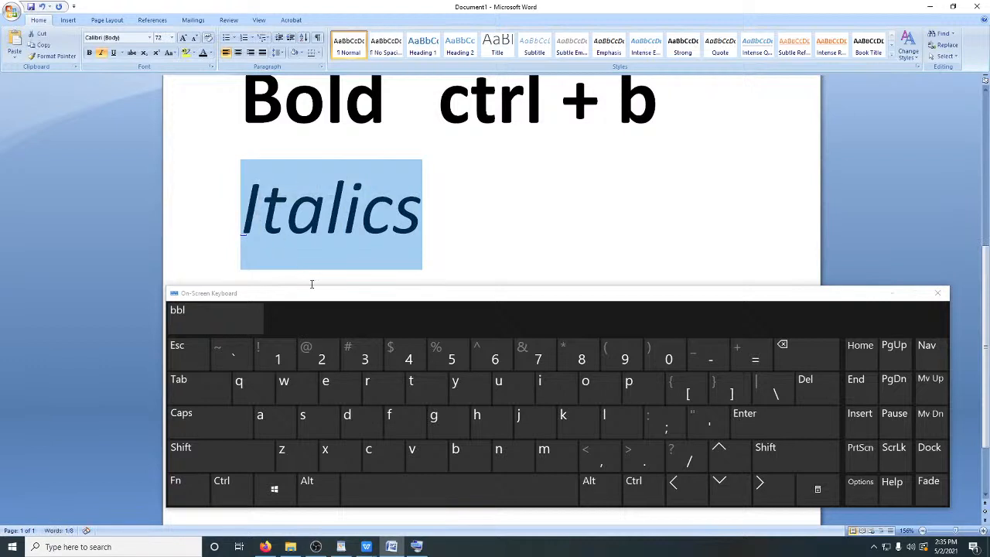
left_click(226, 488)
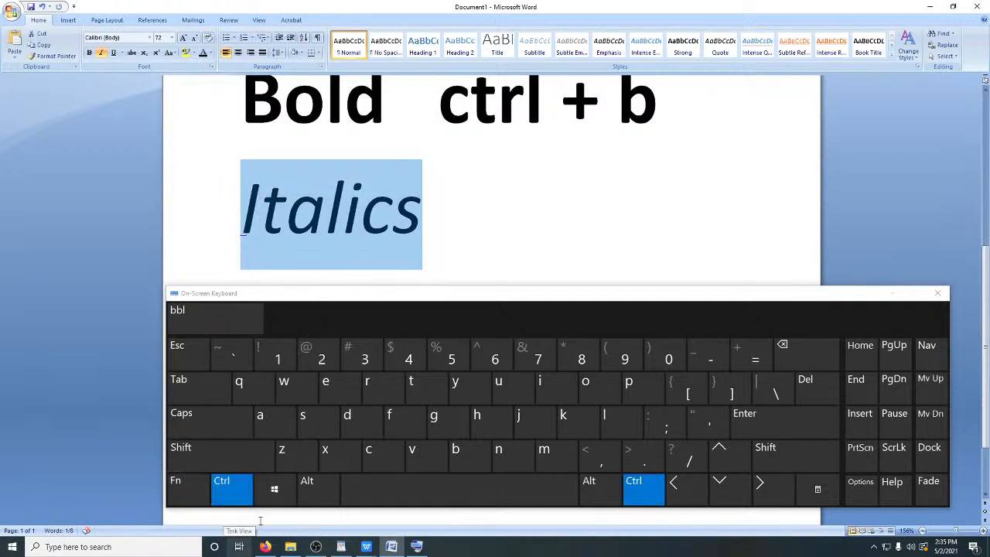
left_click(549, 395)
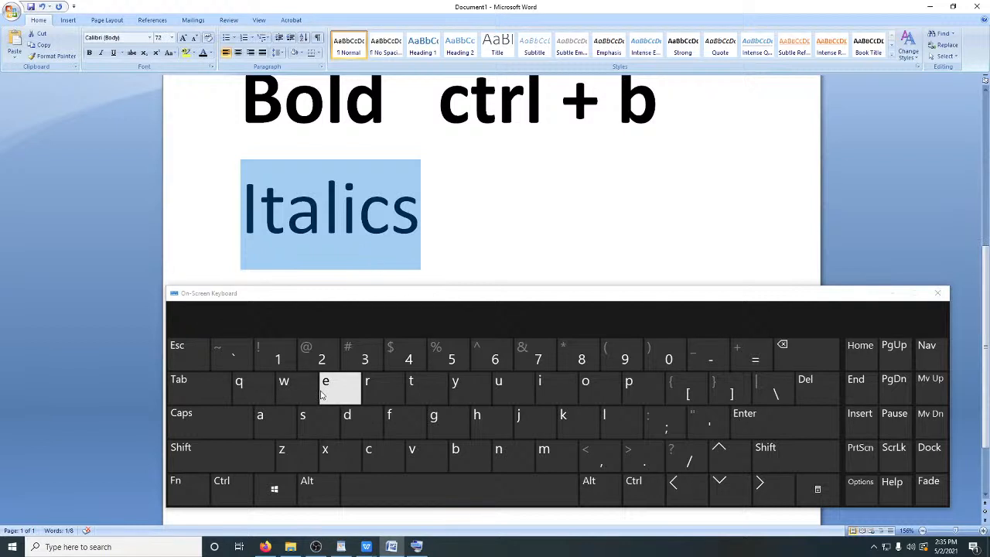
left_click(227, 493)
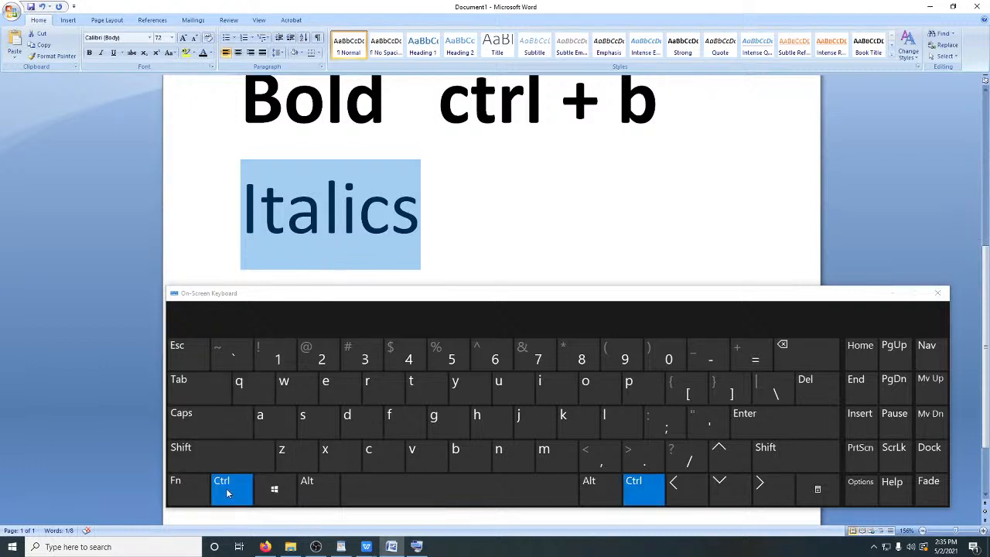
left_click(551, 388)
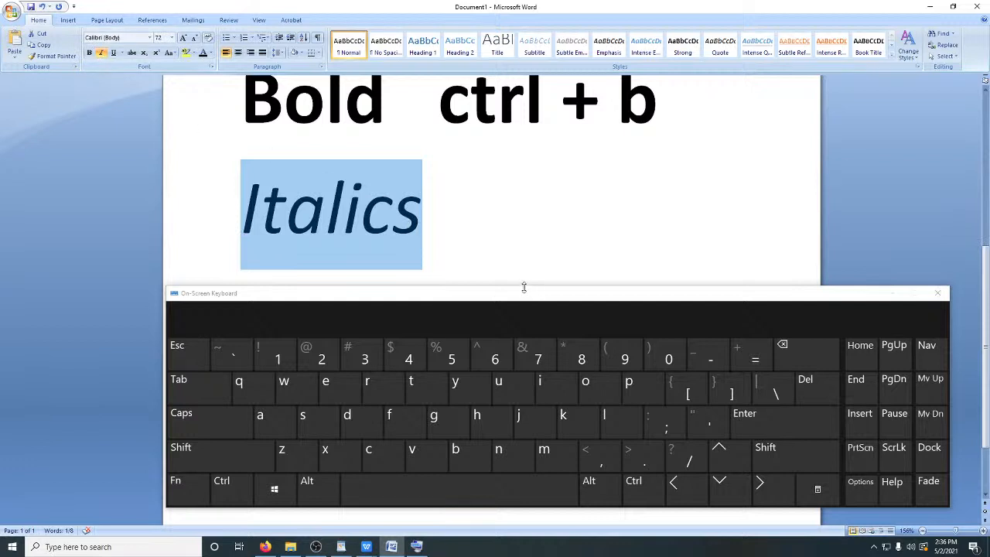
Add the shortcut note "ctrl + i" after the word "Italics"
left_click(489, 226)
type("ctrl")
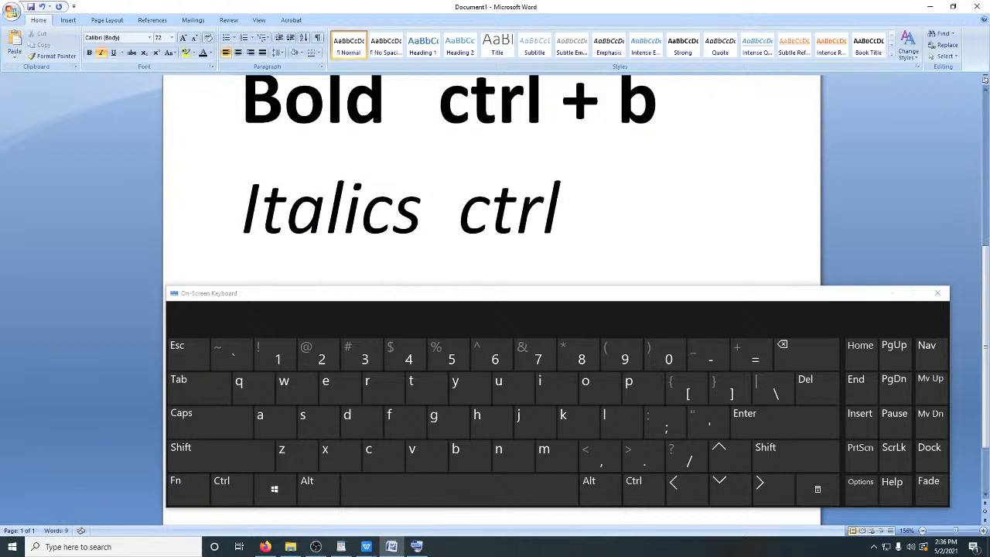
type(" + i")
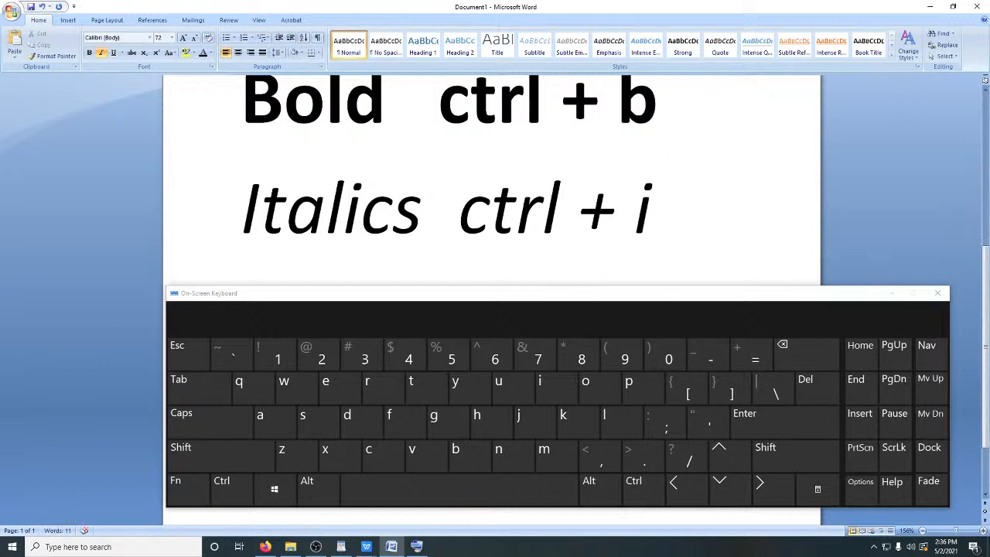
Remove the green underline from the word "Underlining" and reapply it using the on-screen keyboard
left_click(613, 263)
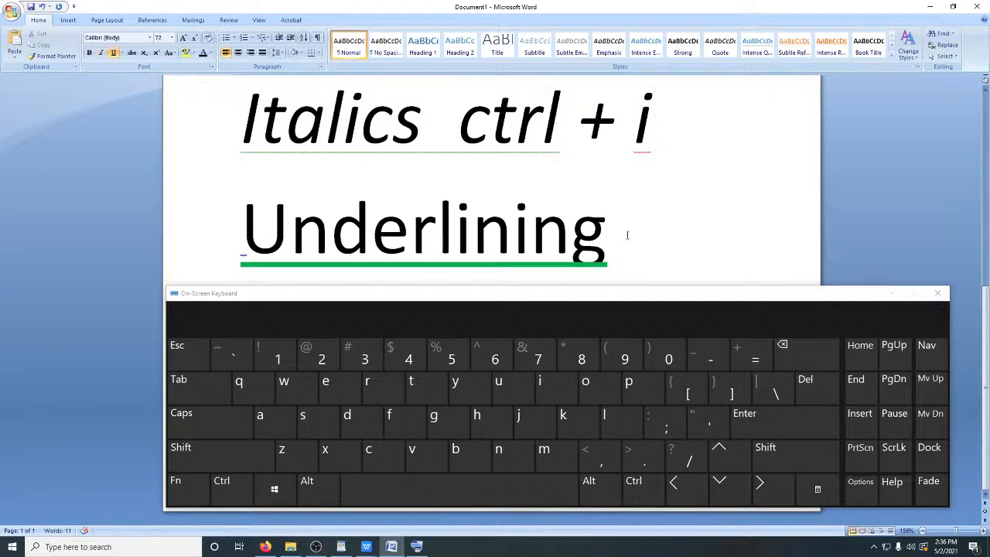
left_click_drag(621, 239, 247, 242)
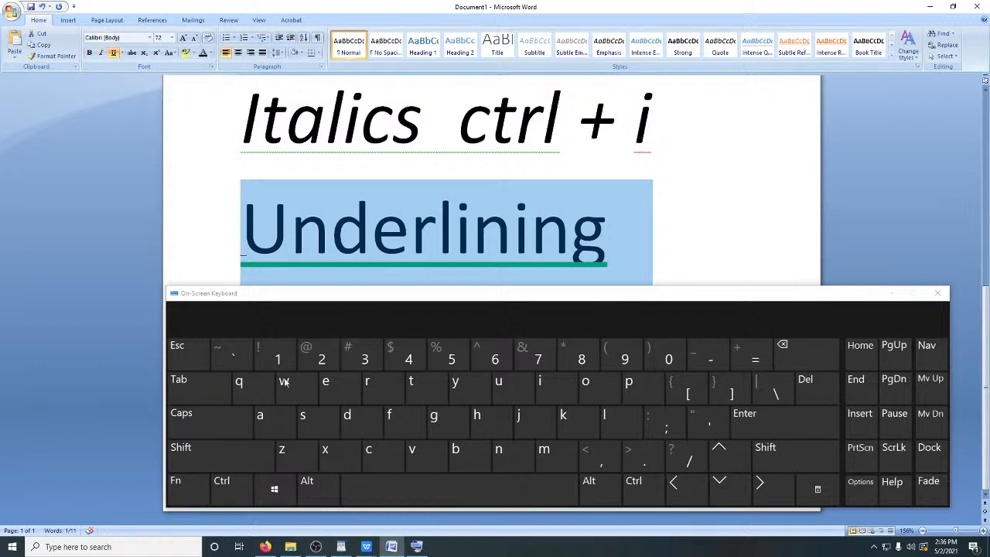
left_click(230, 491)
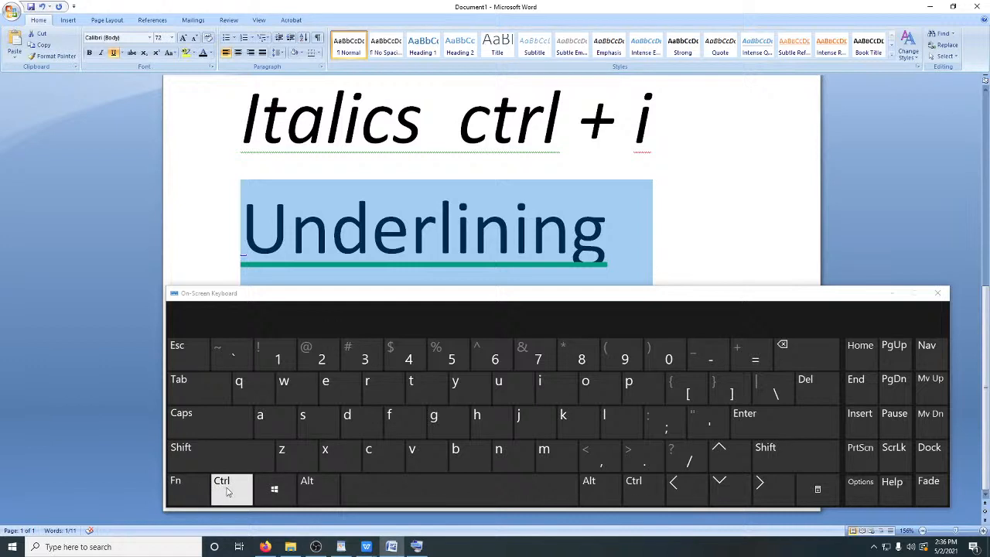
left_click(228, 492)
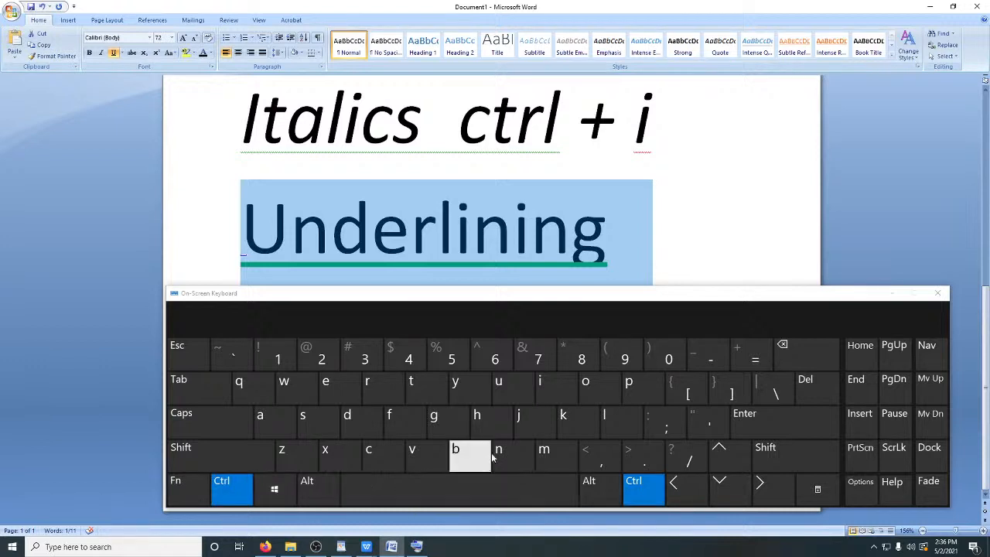
left_click(509, 392)
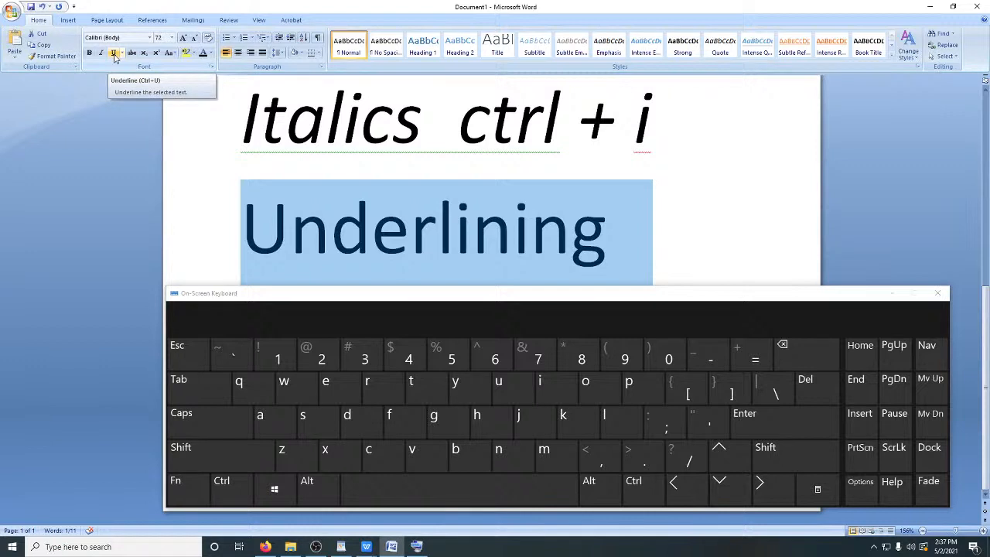
left_click(491, 237)
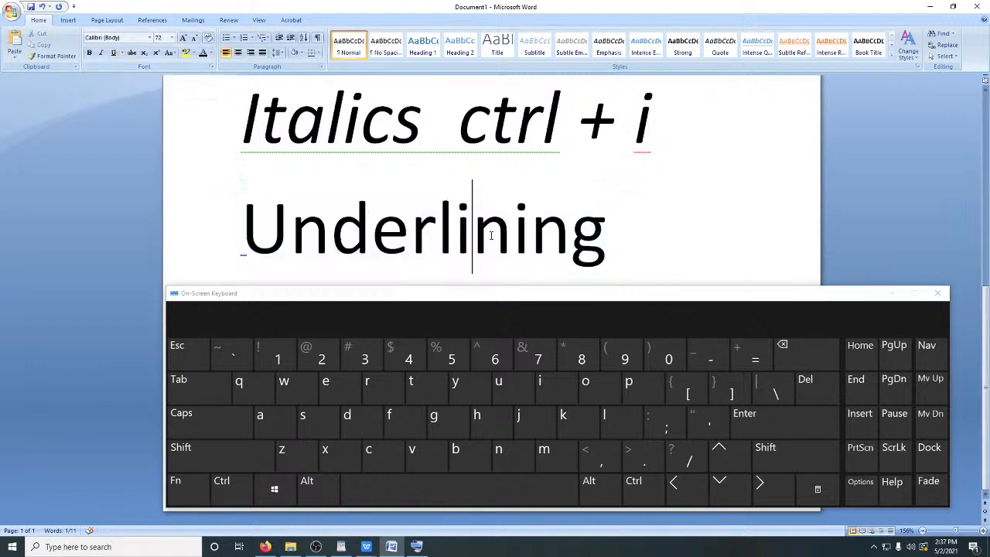
double_click(451, 238)
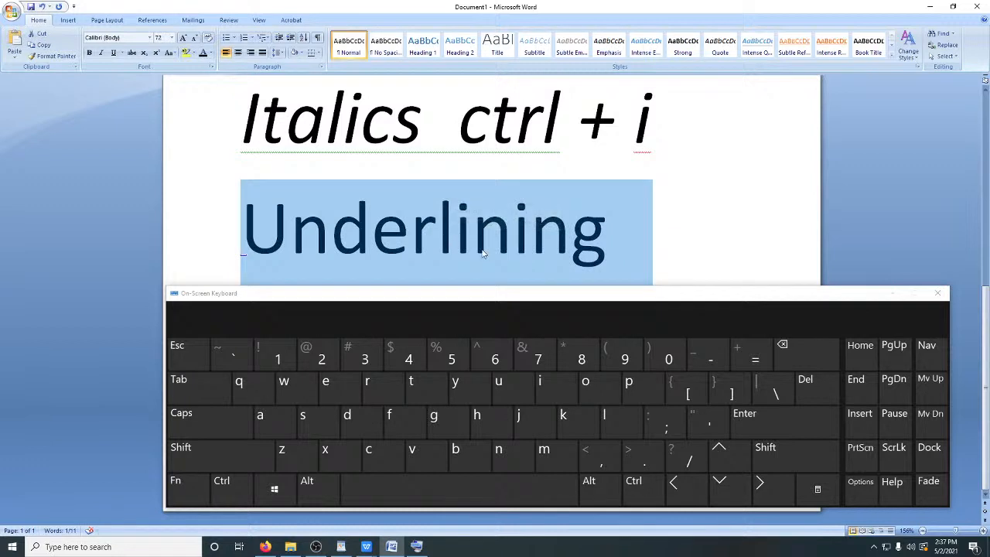
left_click(228, 489)
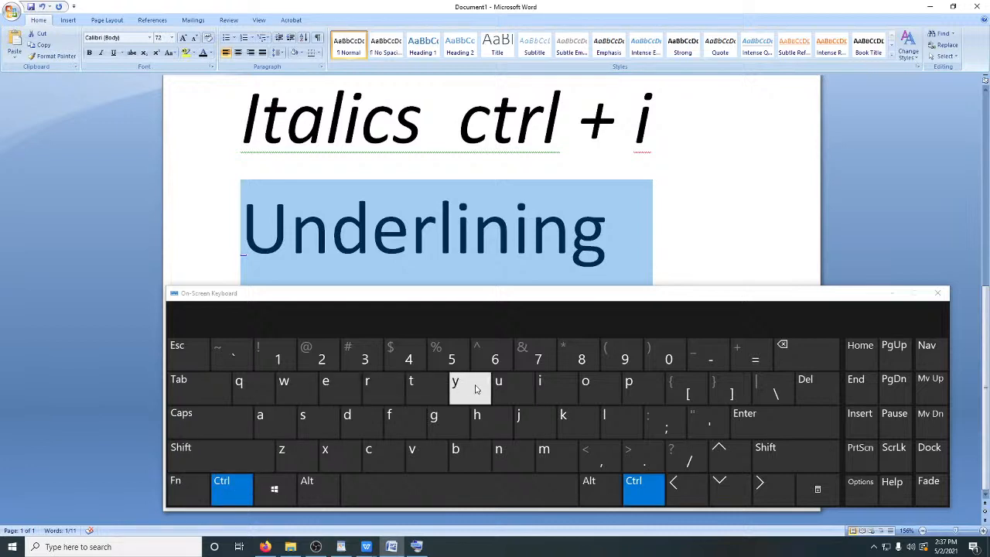
left_click(502, 395)
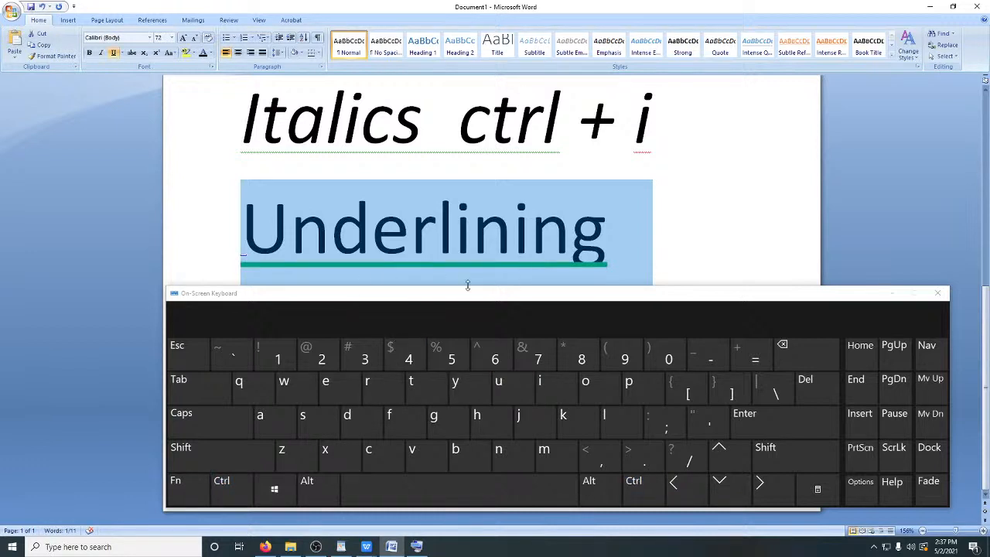
Hide the on-screen keyboard and add the shortcut note "ctrl + u" after the word "Underlining"
left_click(618, 252)
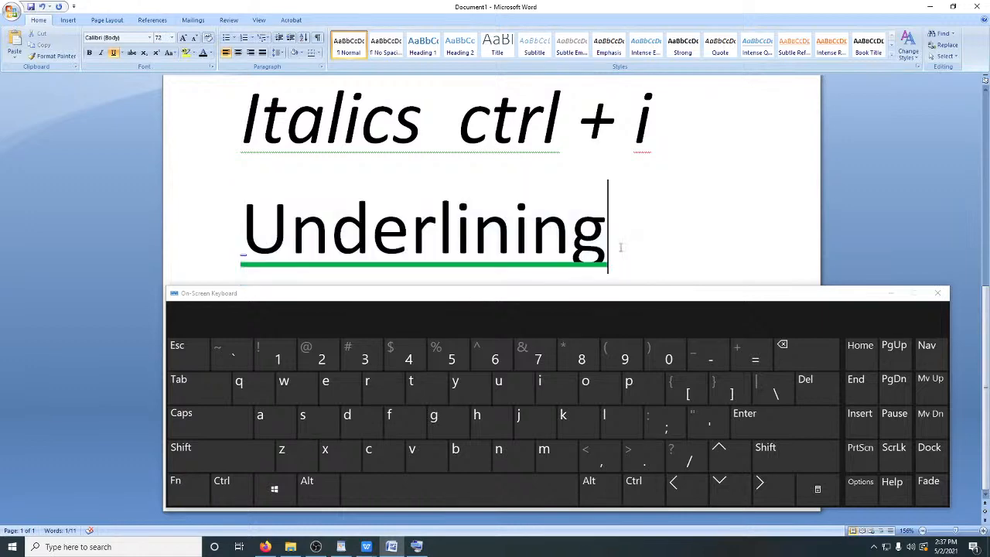
left_click(893, 293)
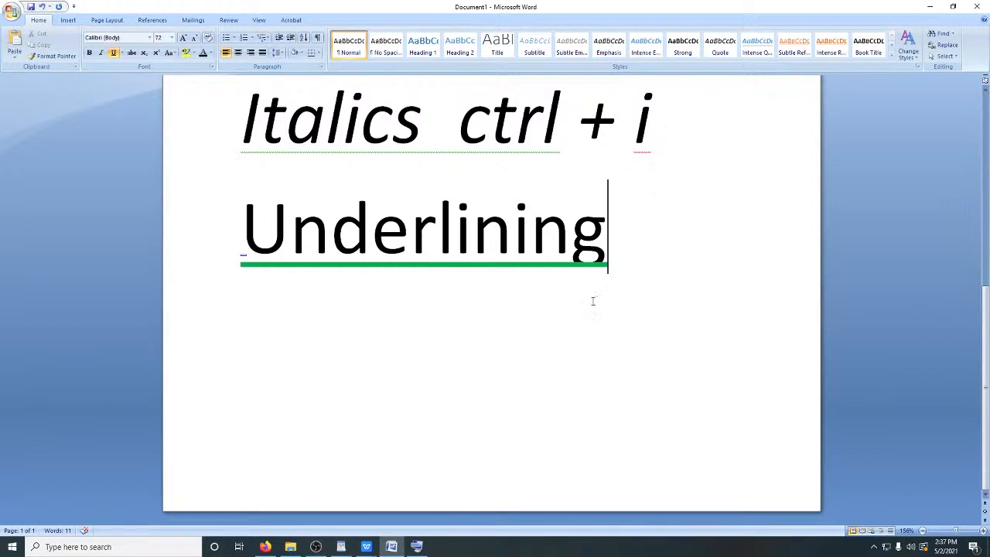
left_click(504, 310)
left_click(625, 240)
type("c")
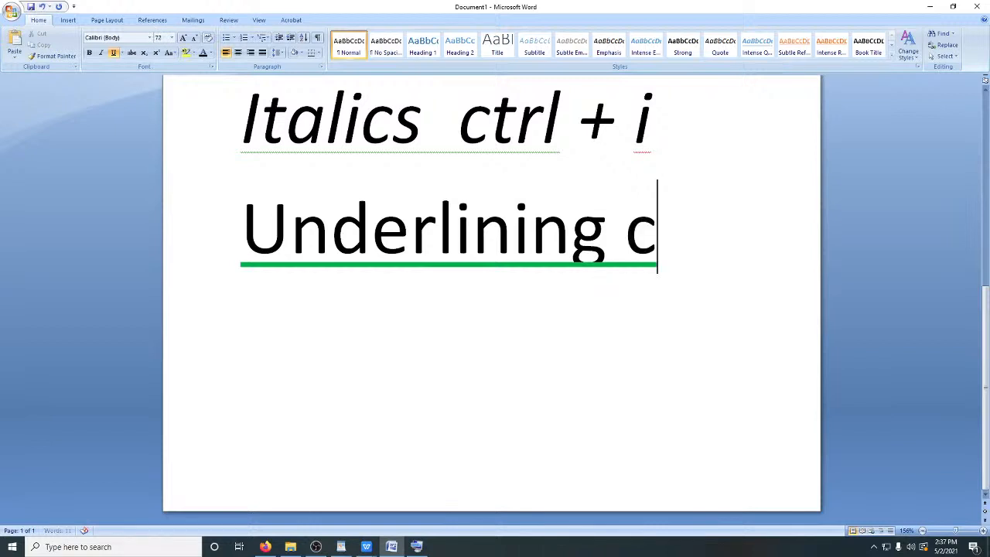
type("trl+")
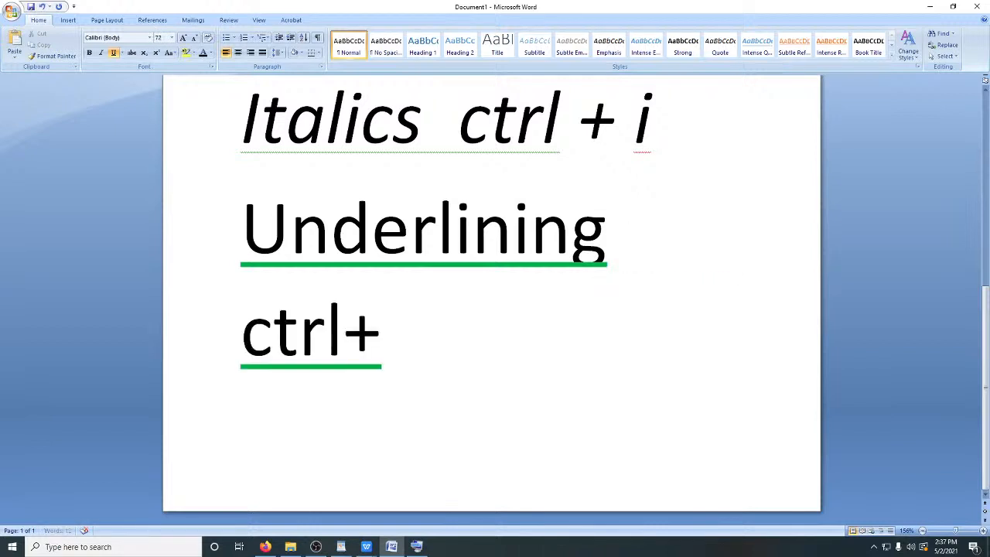
key("Left")
key("End")
type("u")
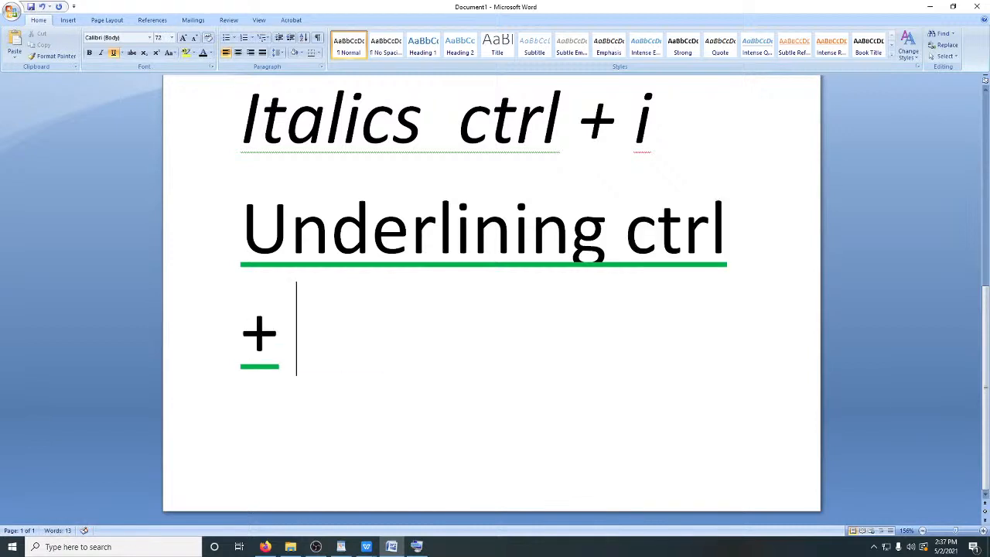
Move the "ctrl + u" note onto its own line below the word "Underlining"
left_click(626, 233)
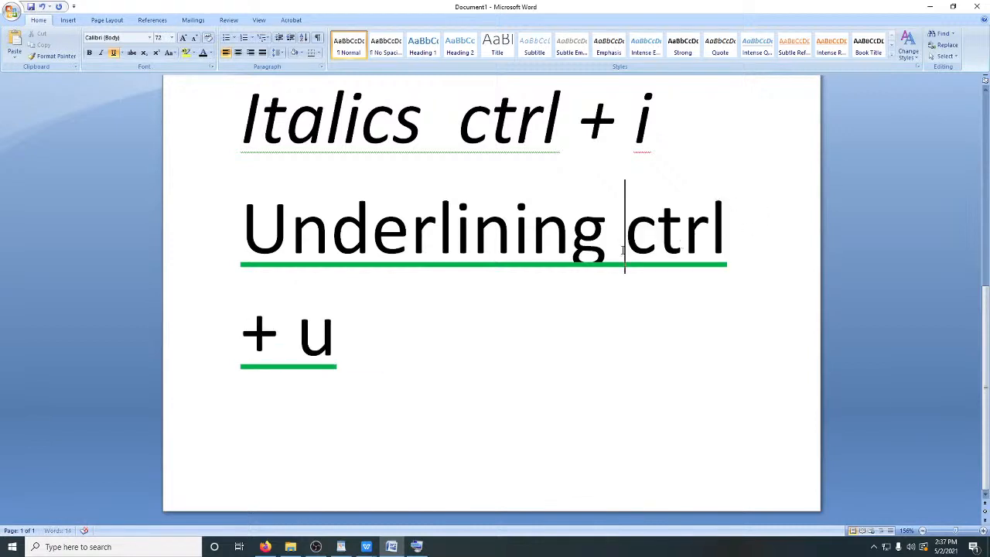
key("Return")
left_click(485, 369)
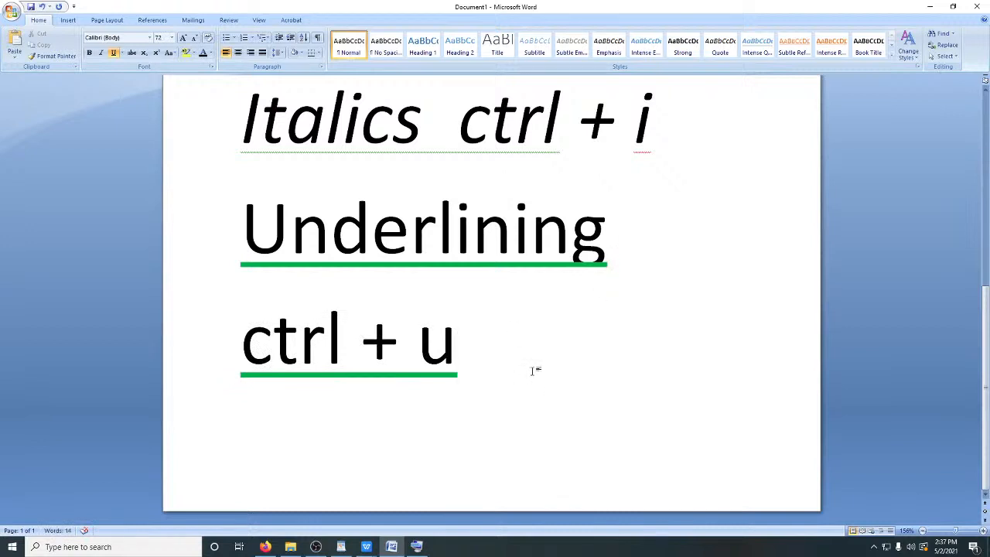
Make the whole "ctrl + u" line bold
scroll(534, 371, "up", 2)
scroll(534, 371, "down", 1)
left_click_drag(457, 421, 274, 418)
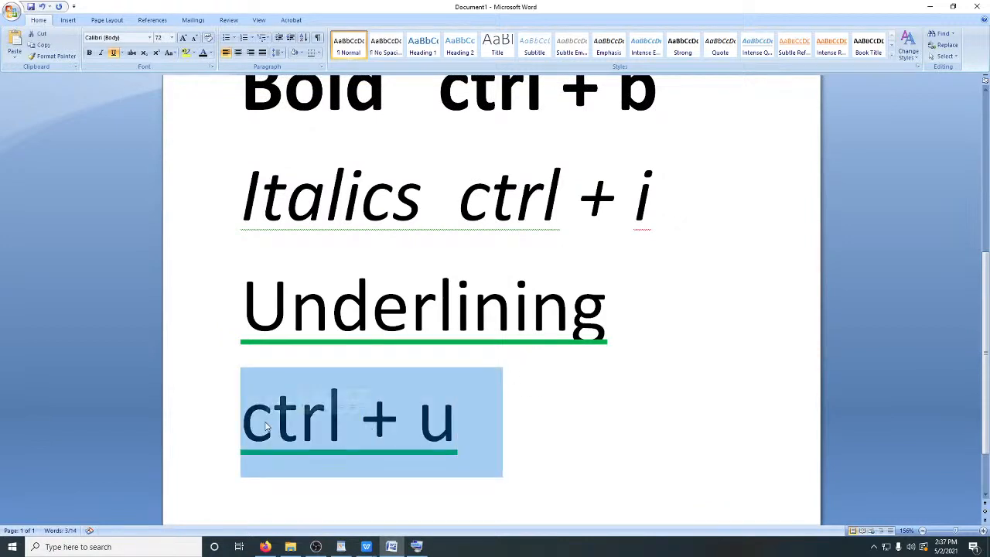
key("ctrl+b")
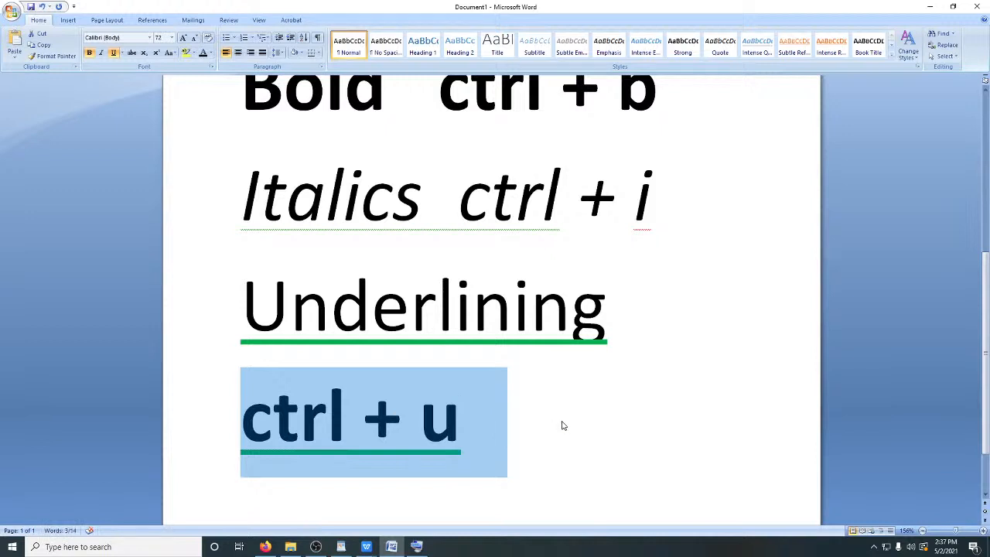
Toggle the underline off and back on for the "ctrl + u" line, and toggle italics on and off
key("ctrl+u")
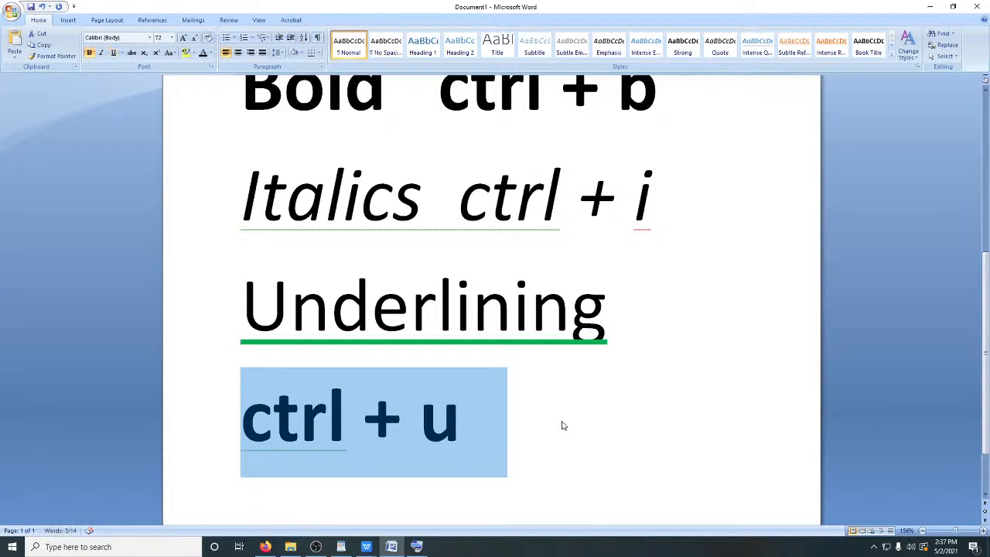
key("ctrl+u")
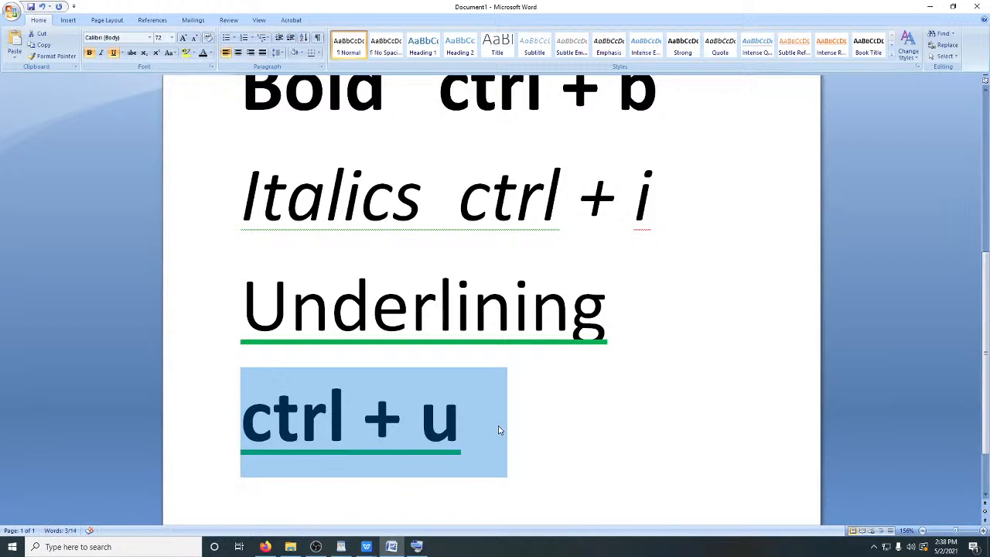
key("ctrl+i")
key("ctrl+i")
key("ctrl+i")
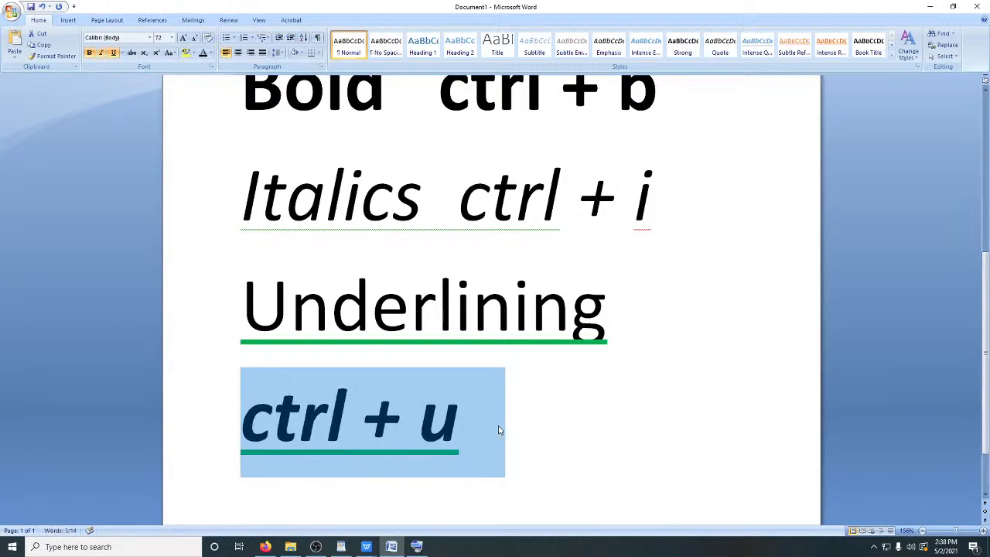
key("ctrl+i")
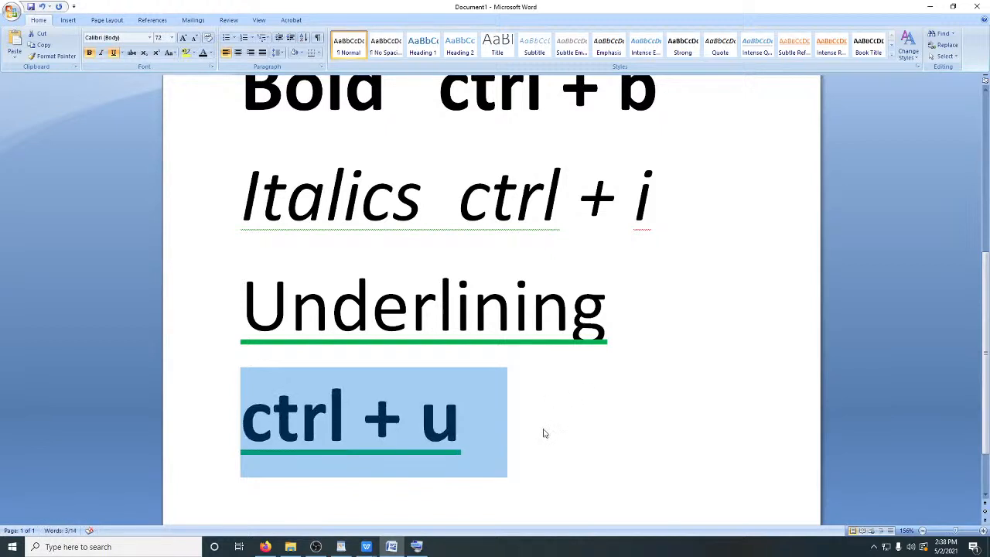
left_click(565, 414)
Insert a page break below the "ctrl + u" line
scroll(566, 413, "up", 4)
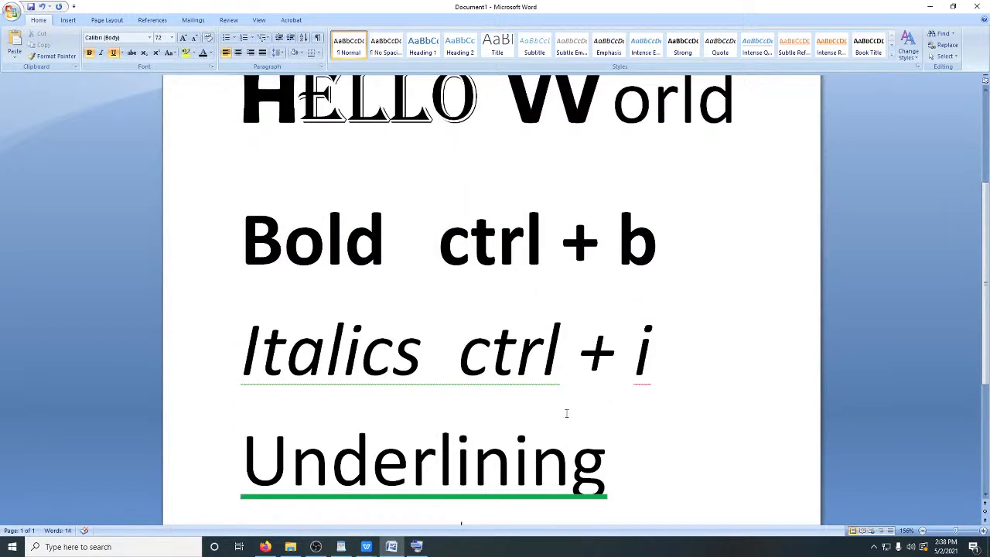
scroll(566, 413, "down", 1)
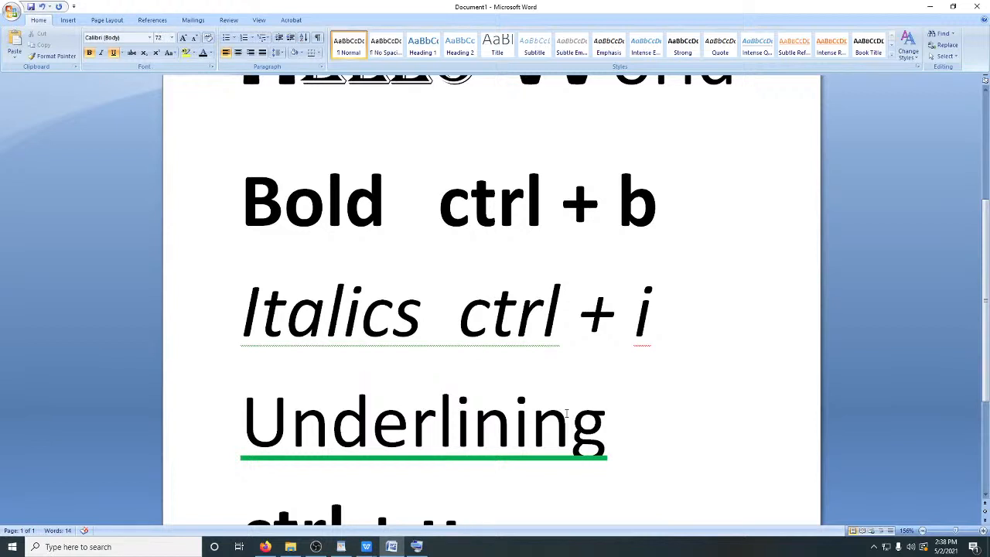
scroll(567, 414, "down", 1)
scroll(567, 414, "down", 4)
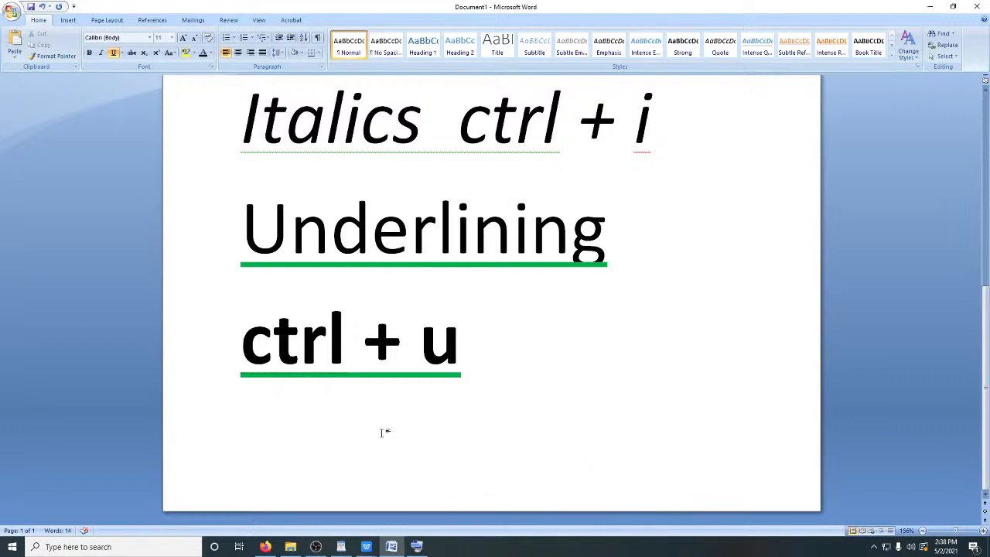
key("Return")
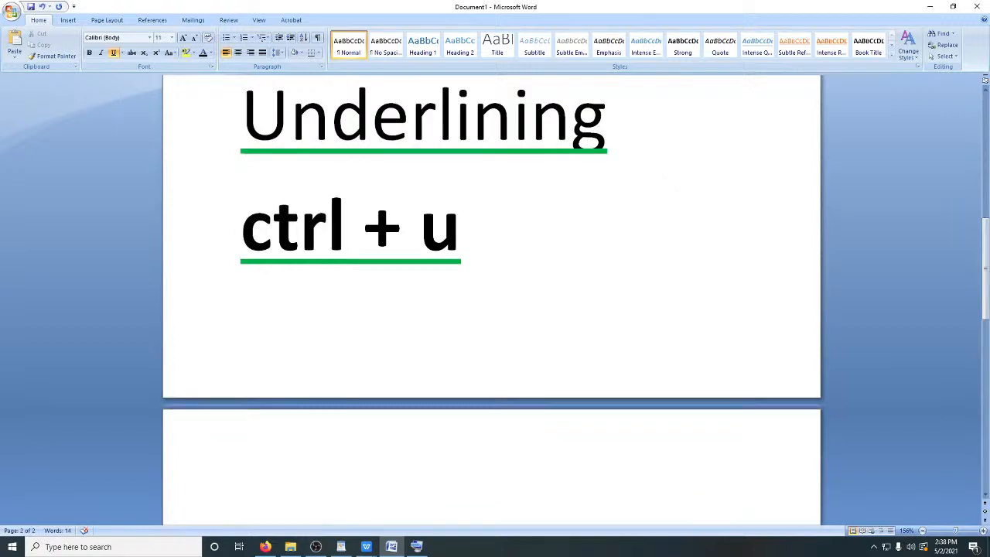
Look over the new blank page and remove the page break
scroll(343, 438, "down", 4)
scroll(347, 438, "up", 1)
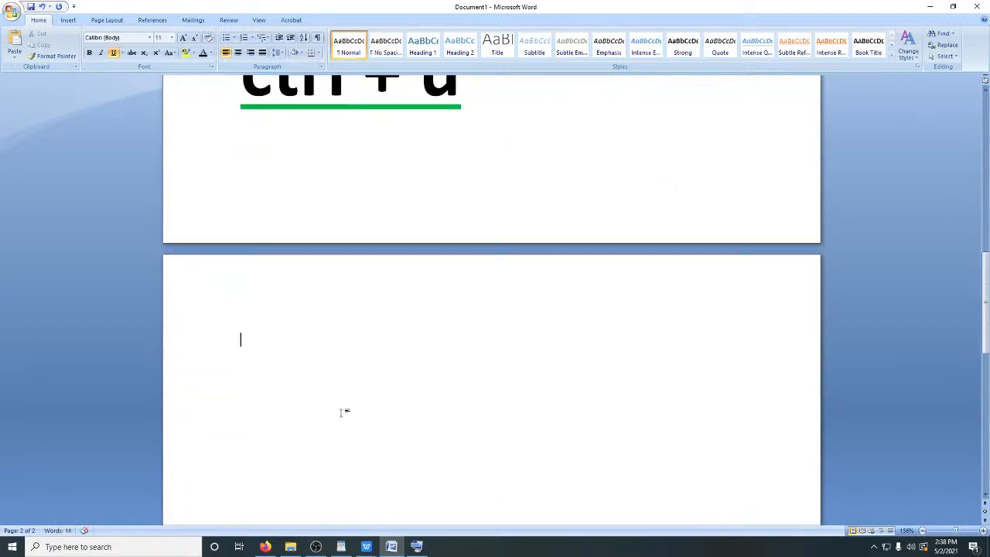
scroll(340, 402, "up", 3)
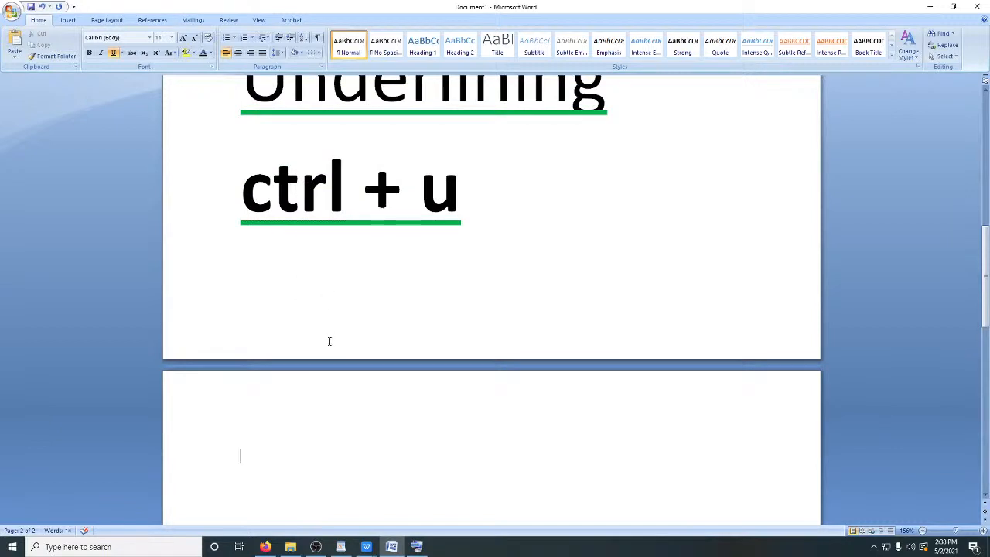
left_click(285, 448)
key("BackSpace")
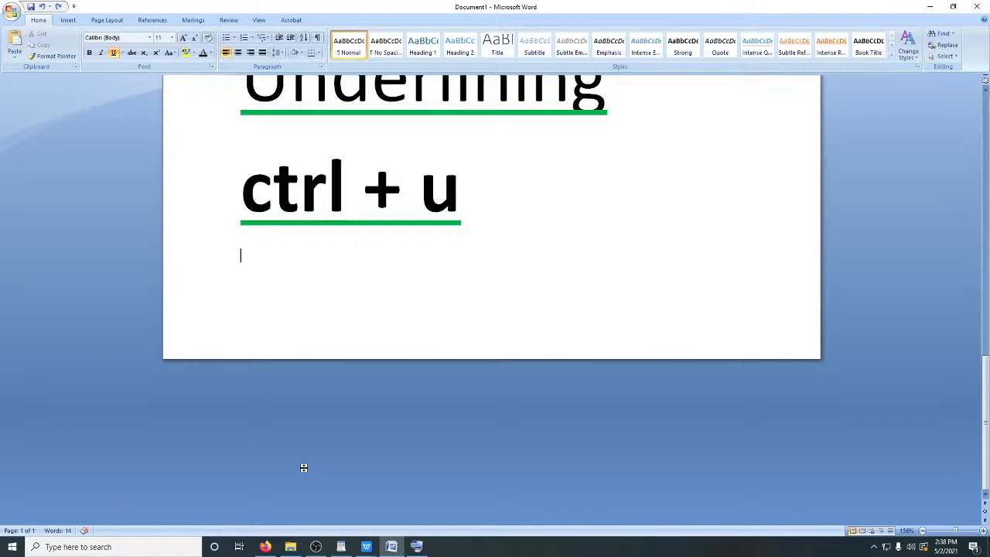
Insert a page break below the "ctrl + u" line using the on-screen keyboard, then hide that keyboard
left_click(416, 547)
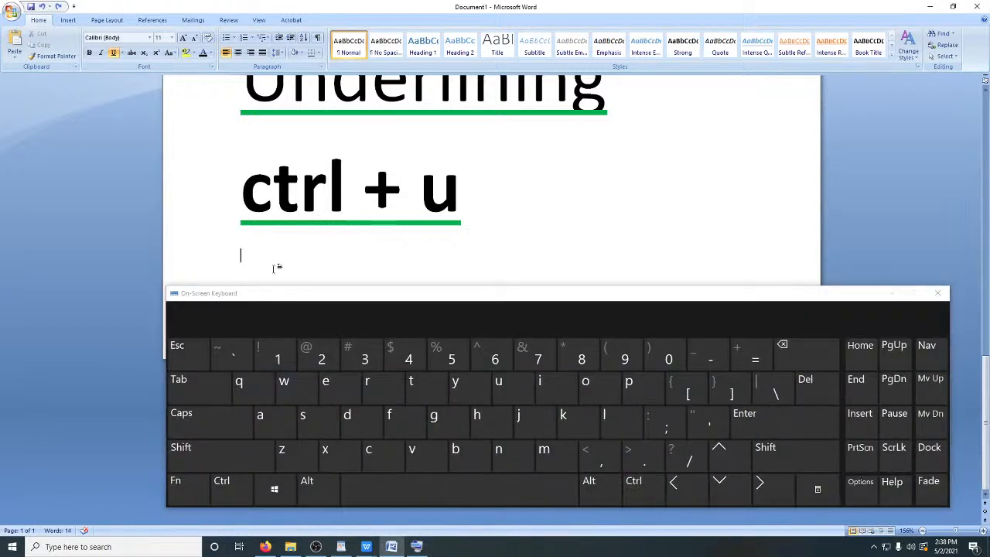
left_click(222, 492)
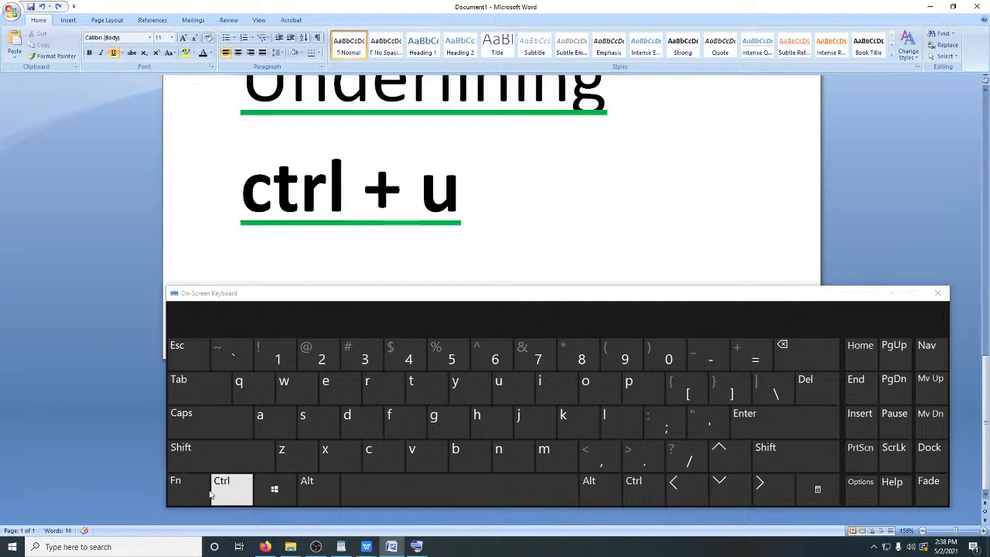
left_click(226, 494)
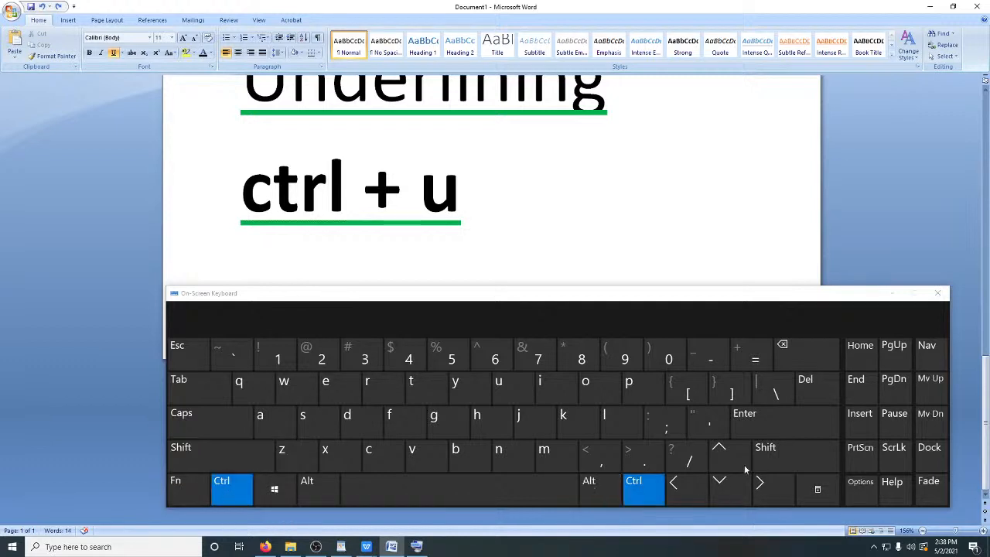
left_click(777, 432)
left_click_drag(855, 300, 818, 252)
left_click(820, 252)
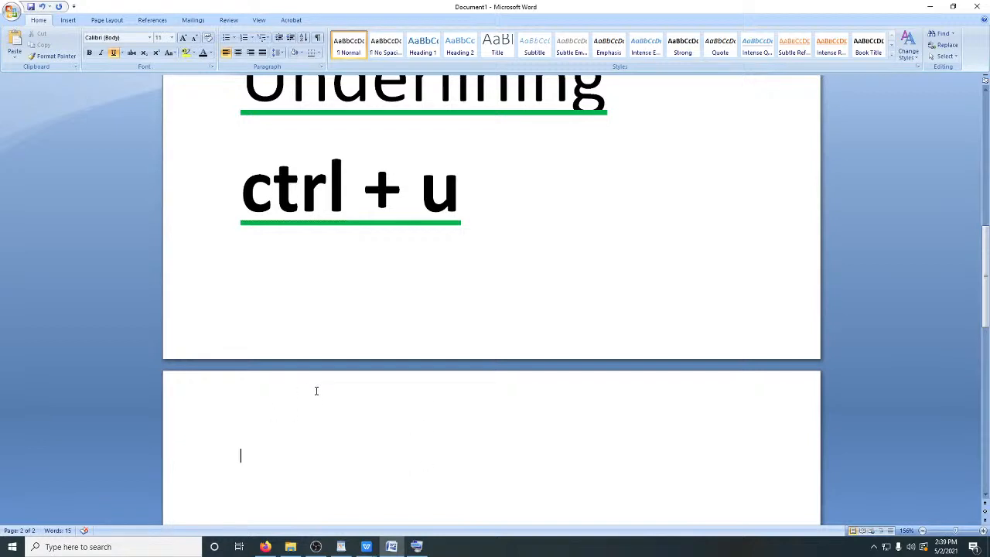
Enter the heading "FOUNT COLORS" at the start of the new second page
scroll(316, 391, "down", 1)
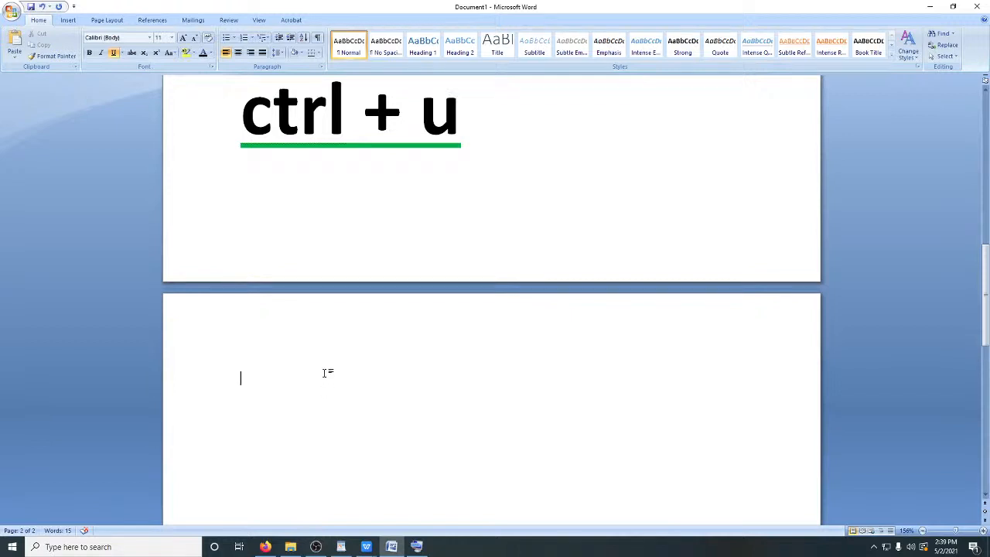
scroll(327, 376, "up", 2)
scroll(329, 376, "down", 2)
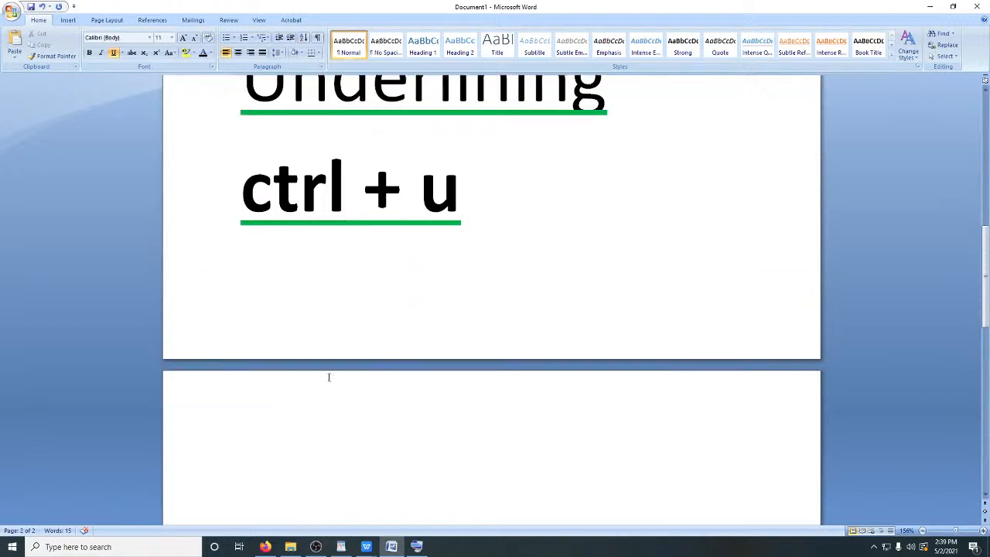
scroll(337, 373, "down", 1)
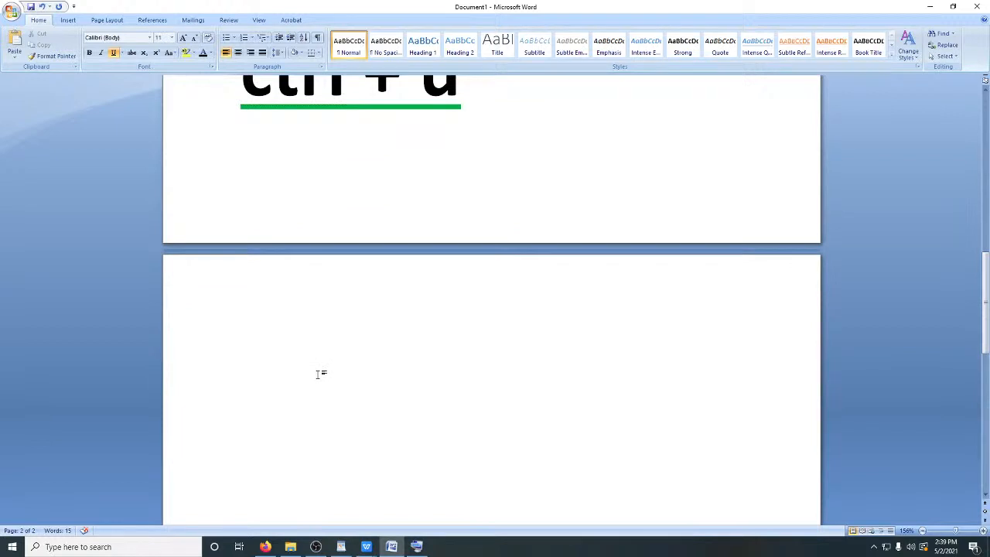
type("FOUNT COULR")
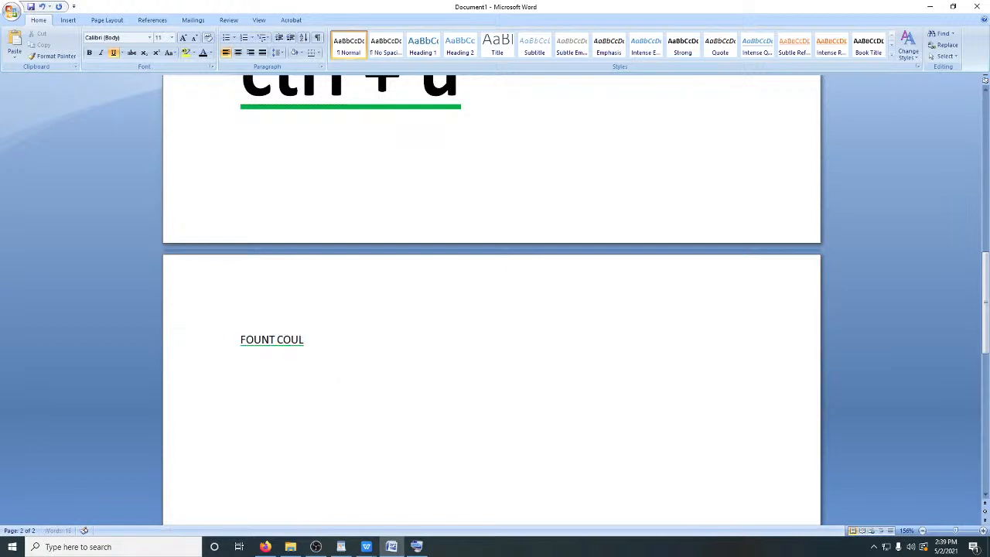
key("BackSpace")
key("BackSpace")
key("BackSpace")
type("LORS")
Remove the underline from the "FOUNT COLORS" heading and set its font size to 72
left_click_drag(379, 337, 239, 336)
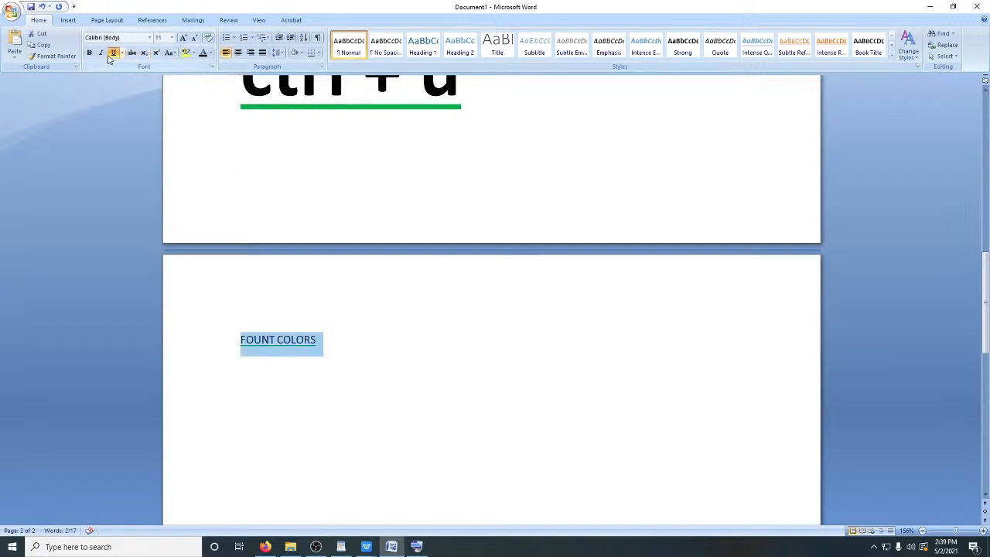
left_click(371, 392)
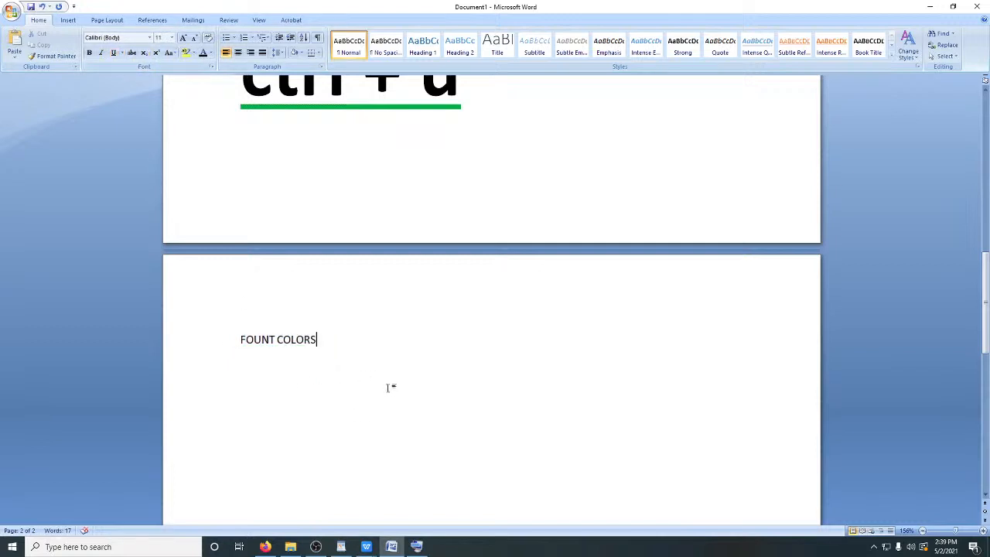
left_click_drag(345, 349, 215, 340)
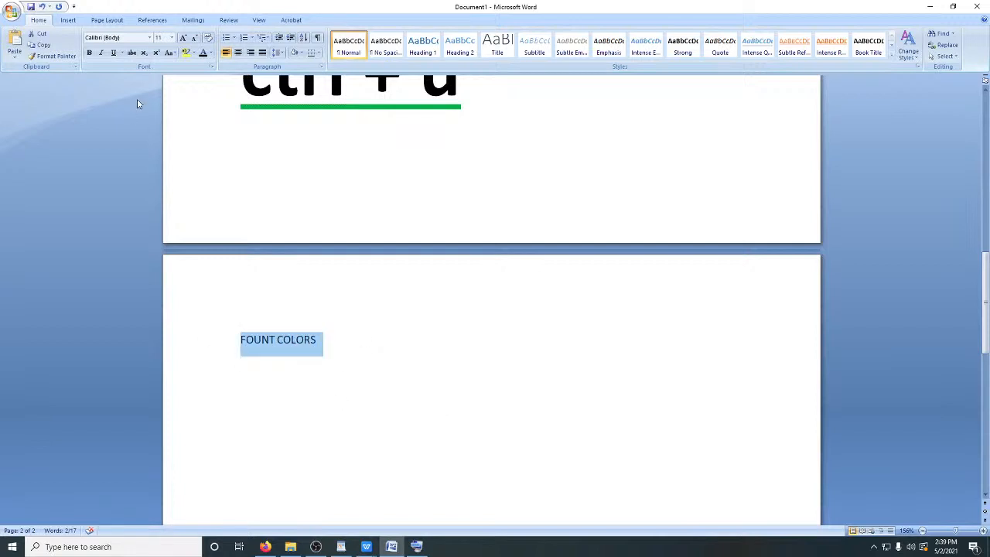
left_click(172, 40)
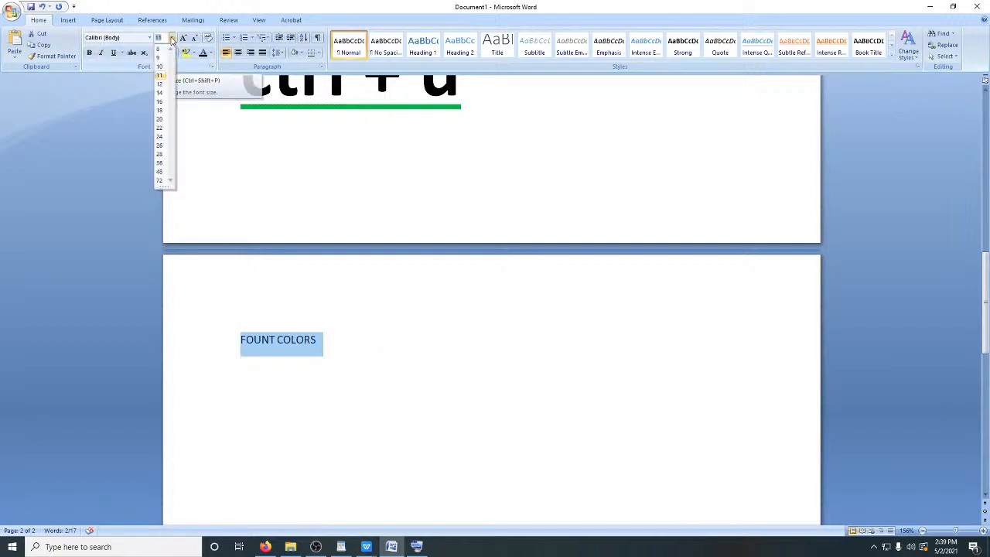
left_click(159, 183)
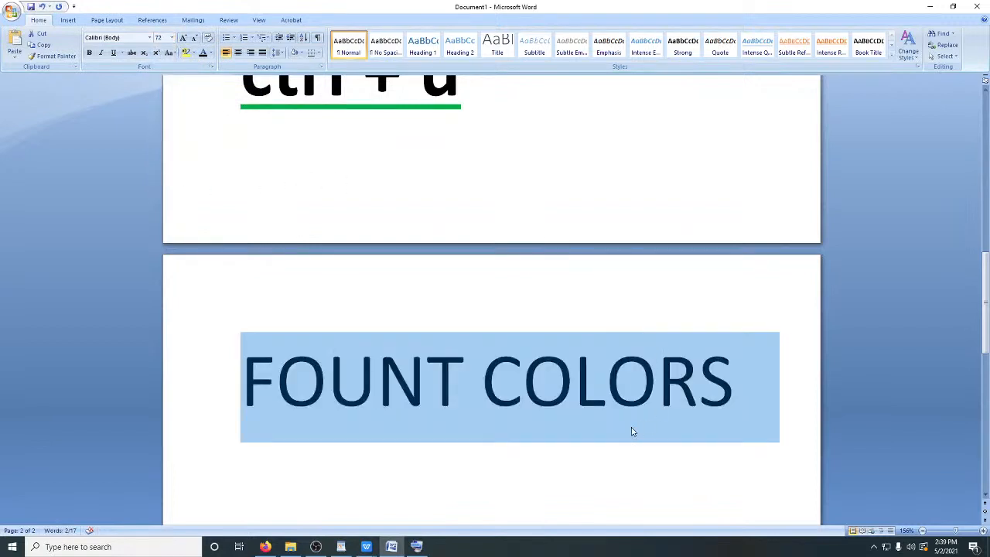
left_click(639, 453)
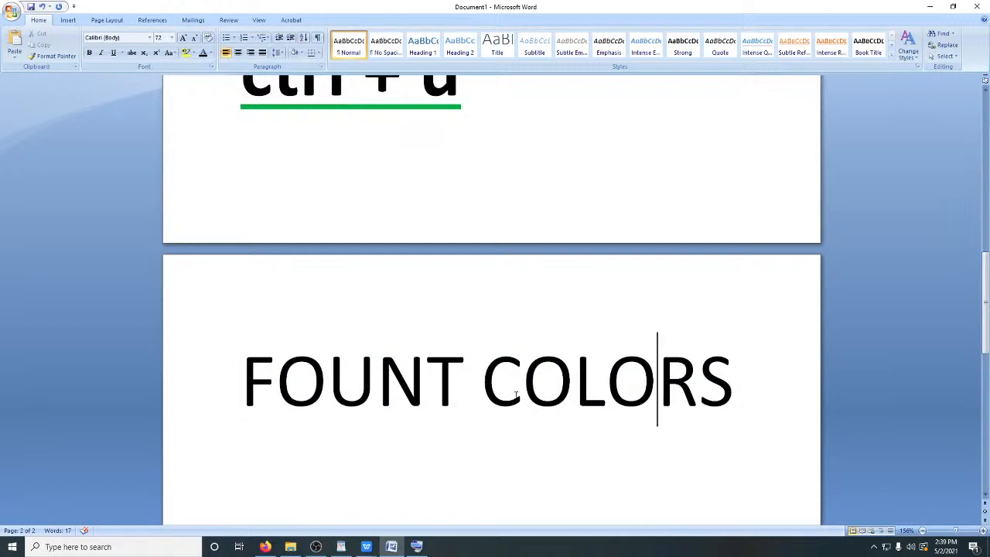
left_click_drag(234, 376, 271, 378)
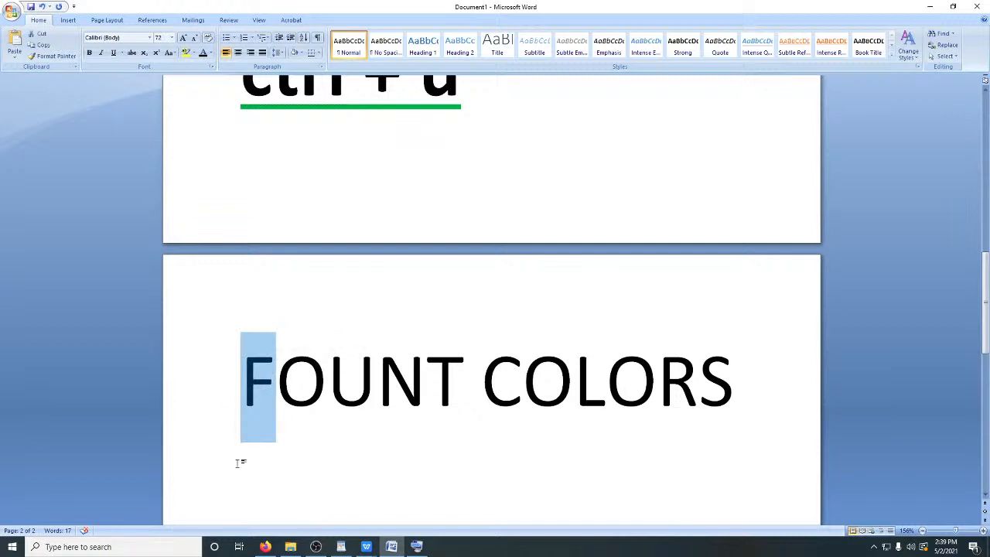
left_click(242, 393)
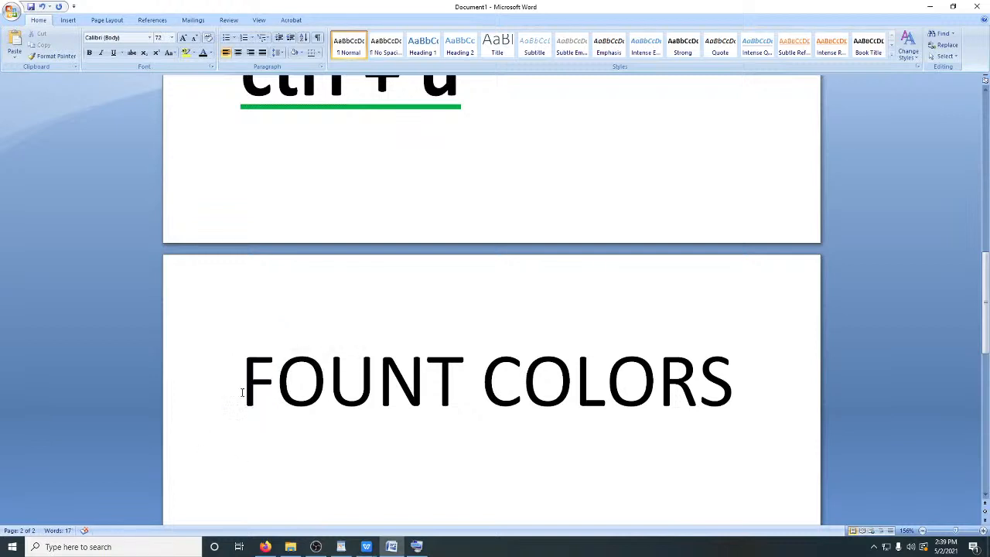
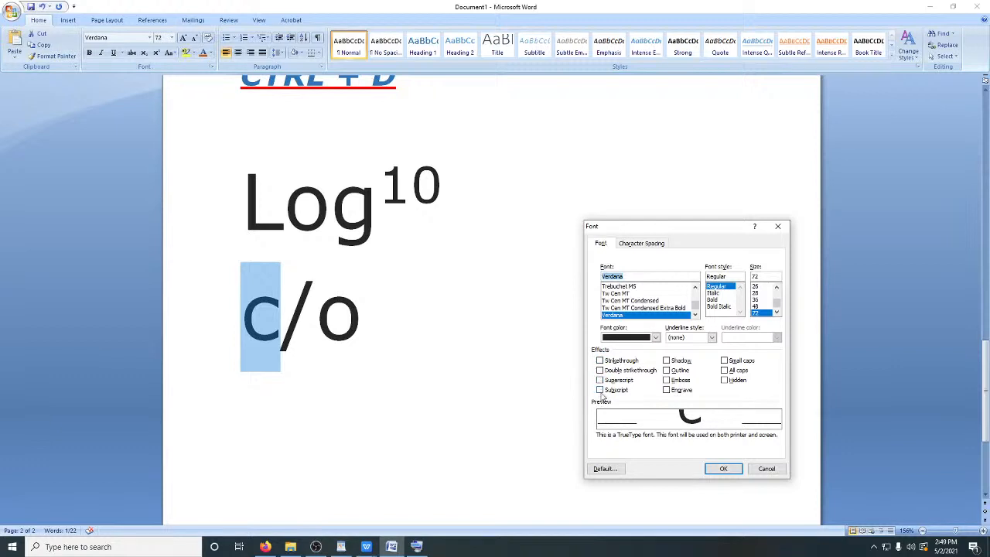
Format the "c" of "c/o" as subscript and its "o" as superscript through the Font settings
left_click(600, 391)
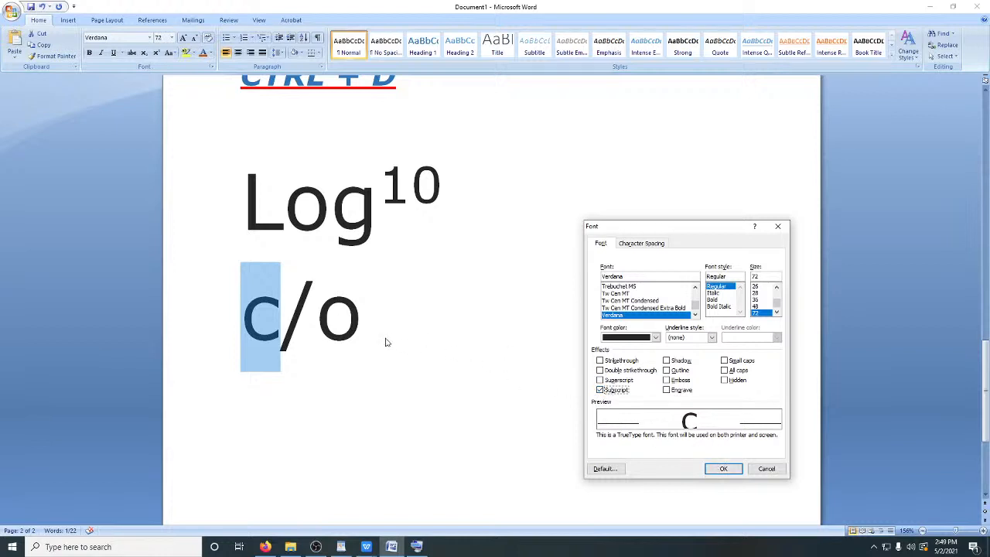
left_click(727, 470)
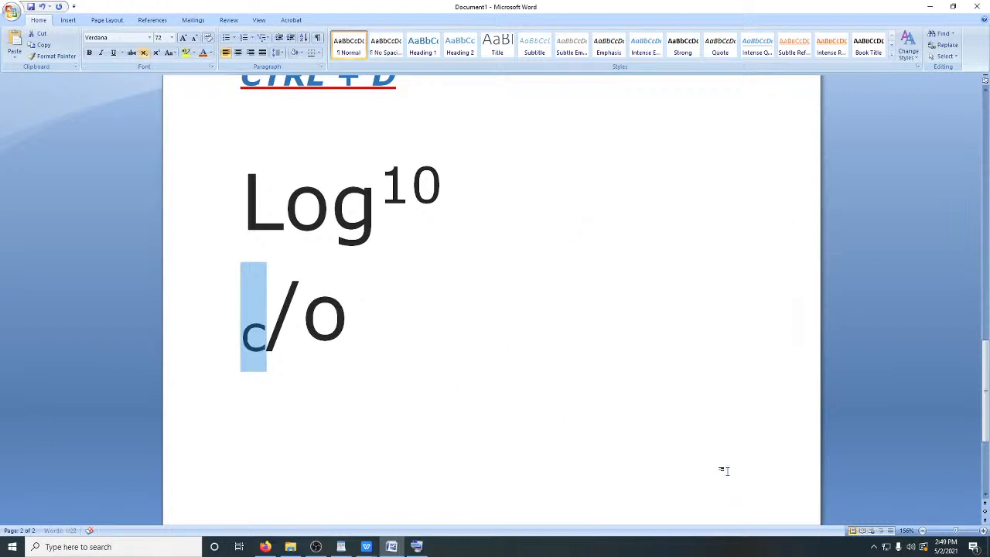
left_click_drag(400, 347, 316, 313)
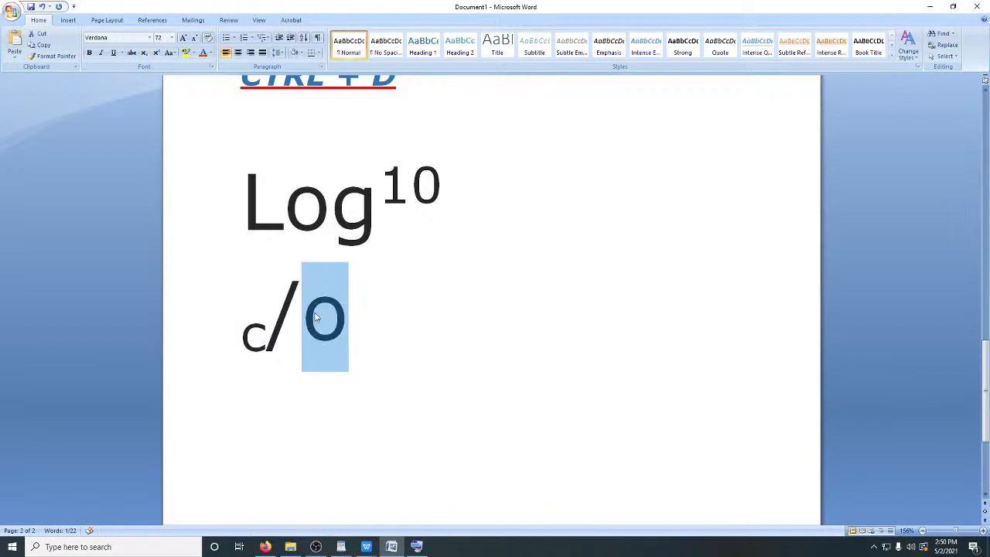
key("ctrl+d")
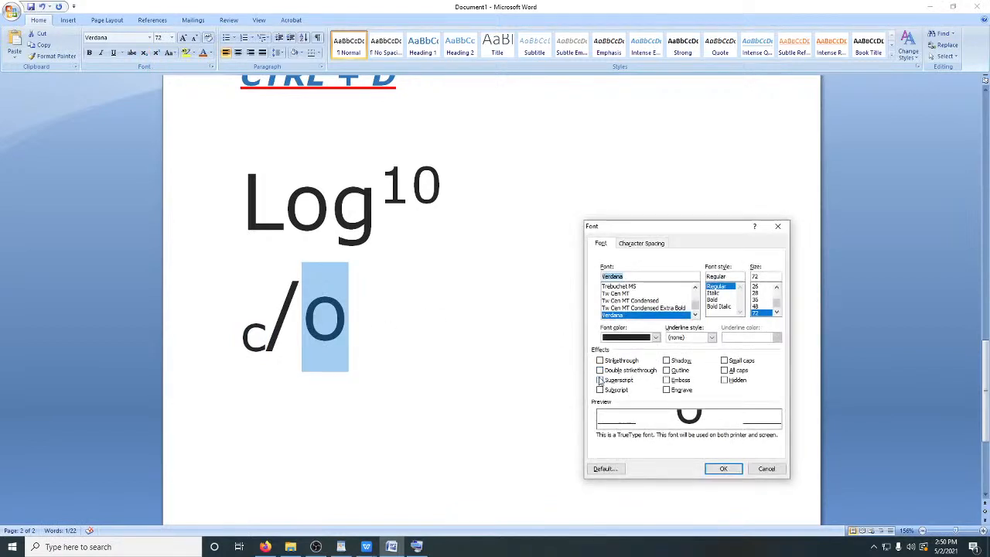
left_click(599, 380)
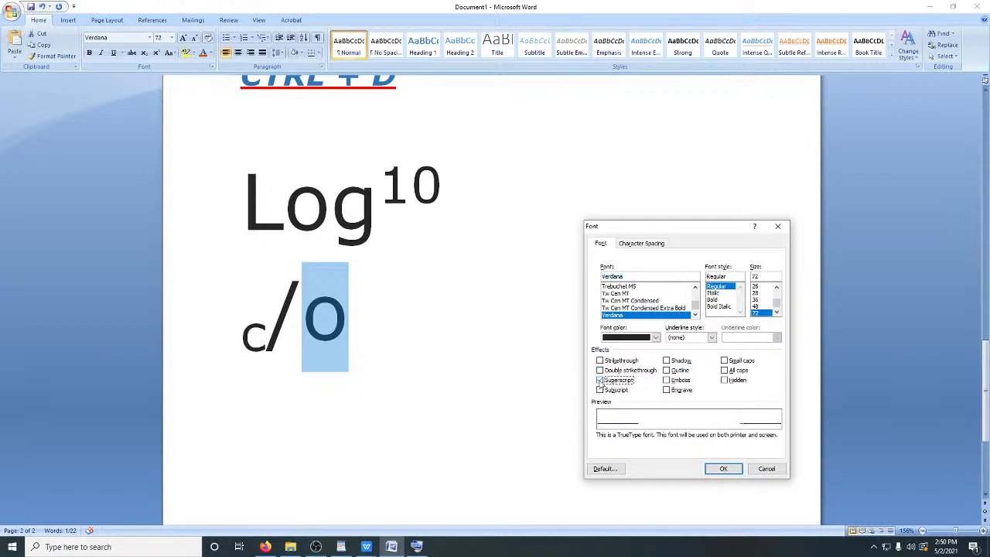
left_click(735, 473)
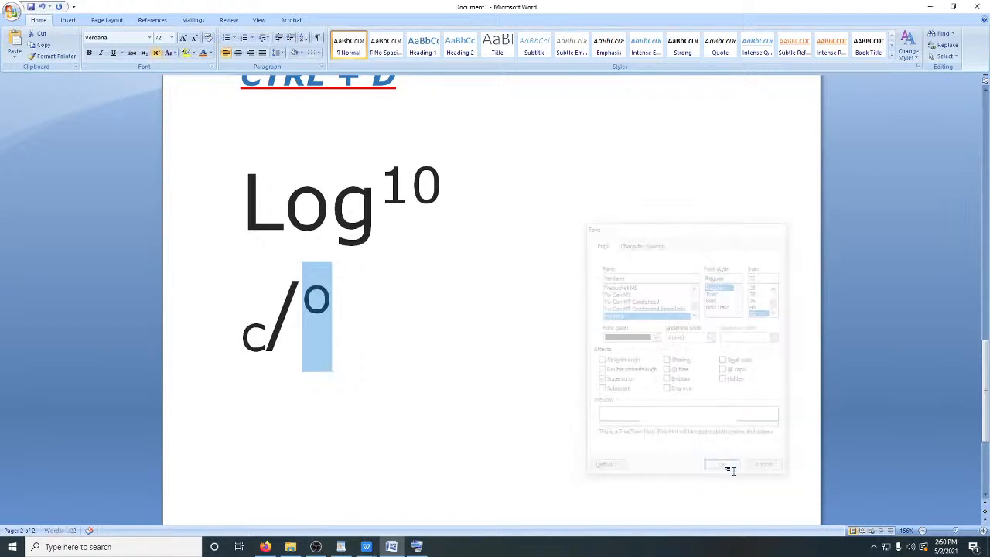
left_click(631, 446)
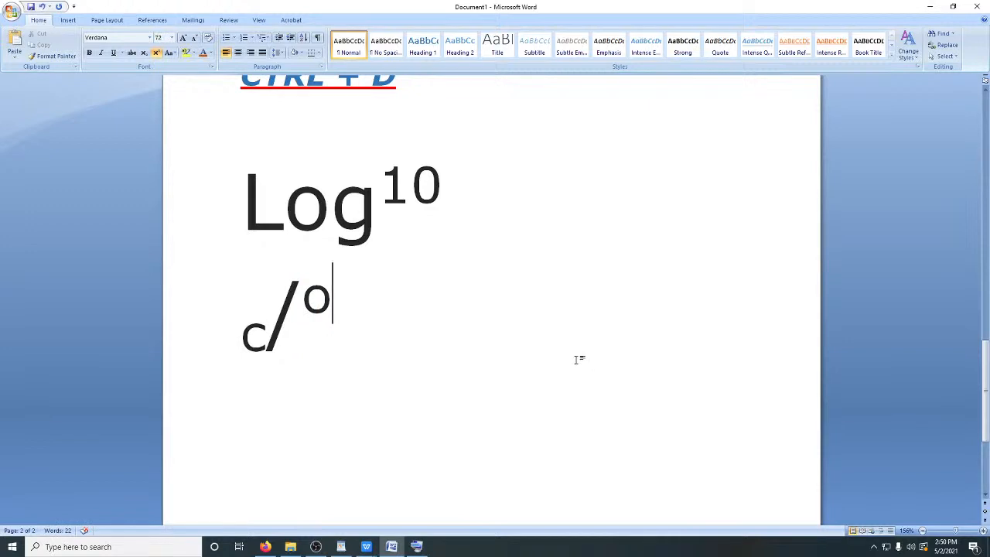
Create a new blank document from the New Document templates
scroll(401, 369, "up", 3)
scroll(401, 369, "up", 8)
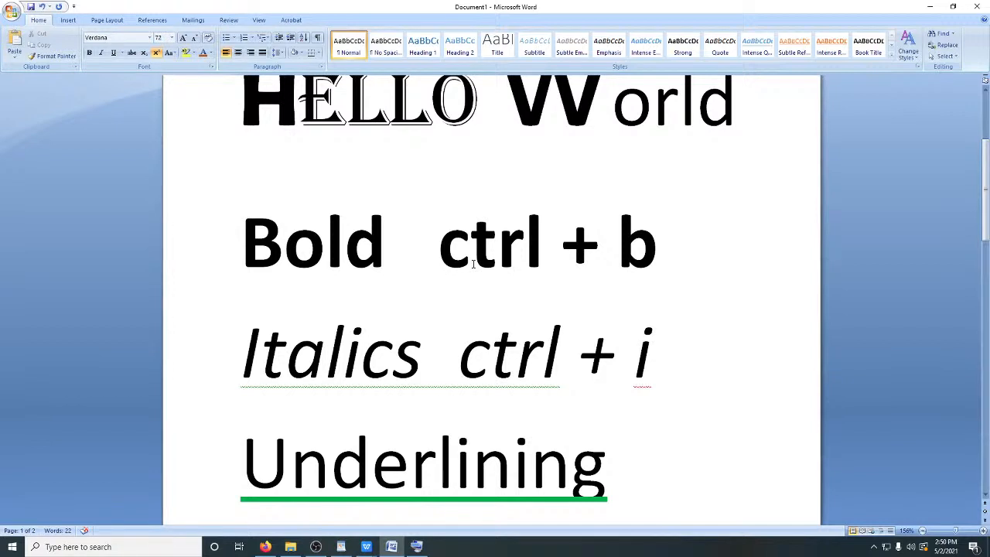
left_click(507, 266)
left_click(11, 11)
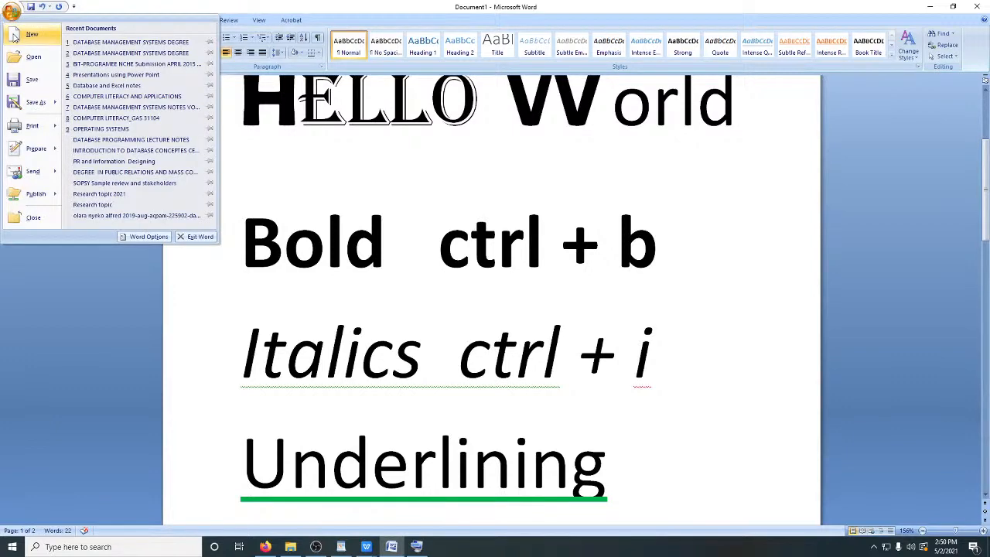
left_click(14, 36)
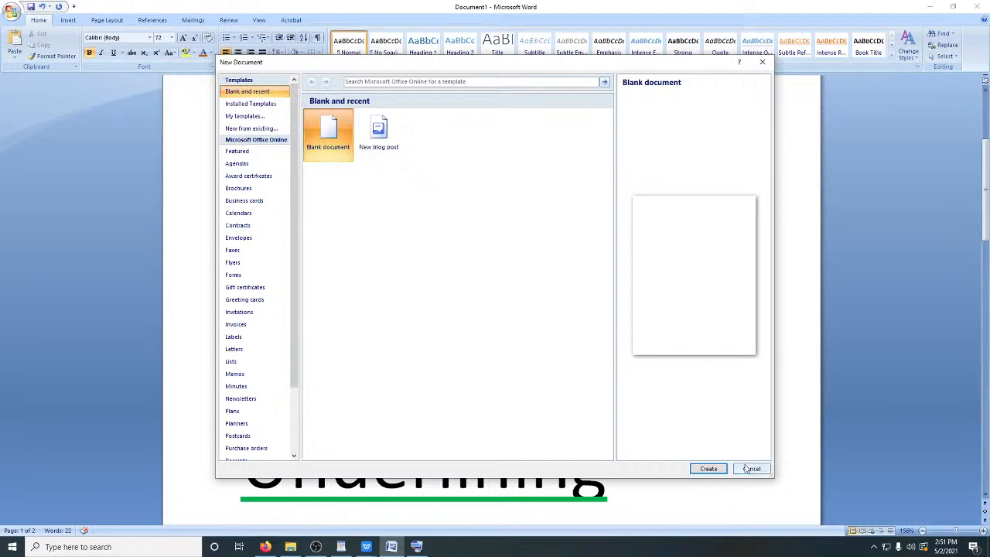
left_click(708, 469)
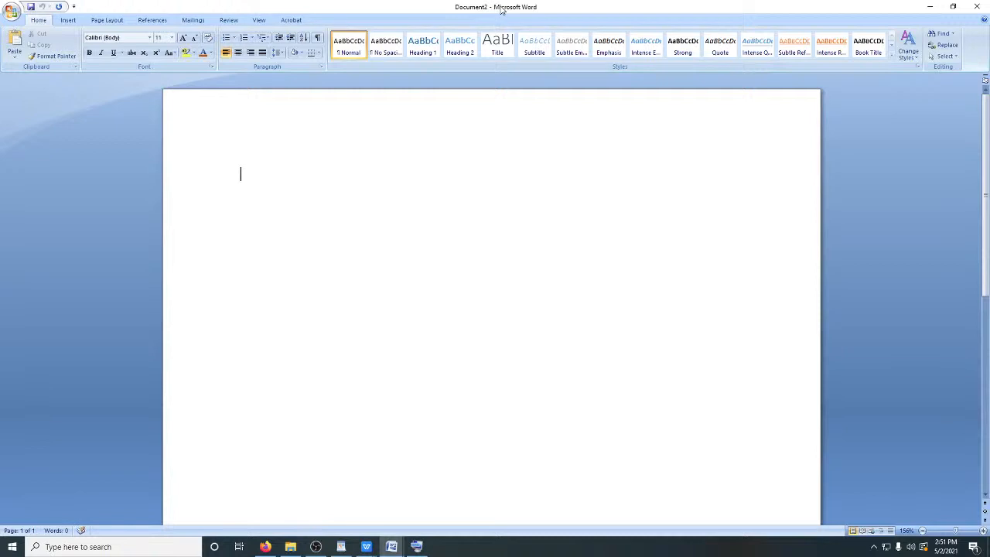
Restore the new Document2 window to a smaller size and move it so that it floats over Document1
left_click(953, 7)
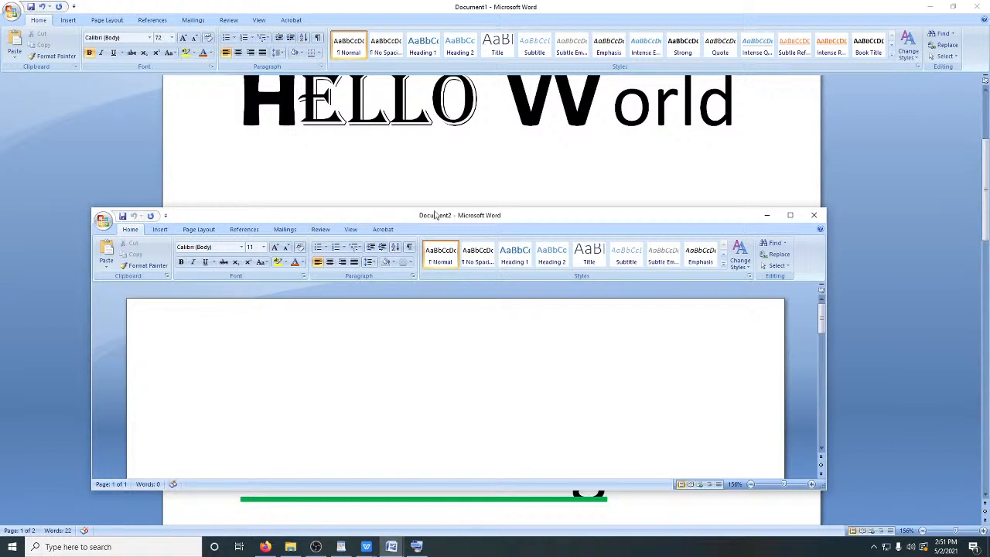
left_click_drag(441, 218, 541, 180)
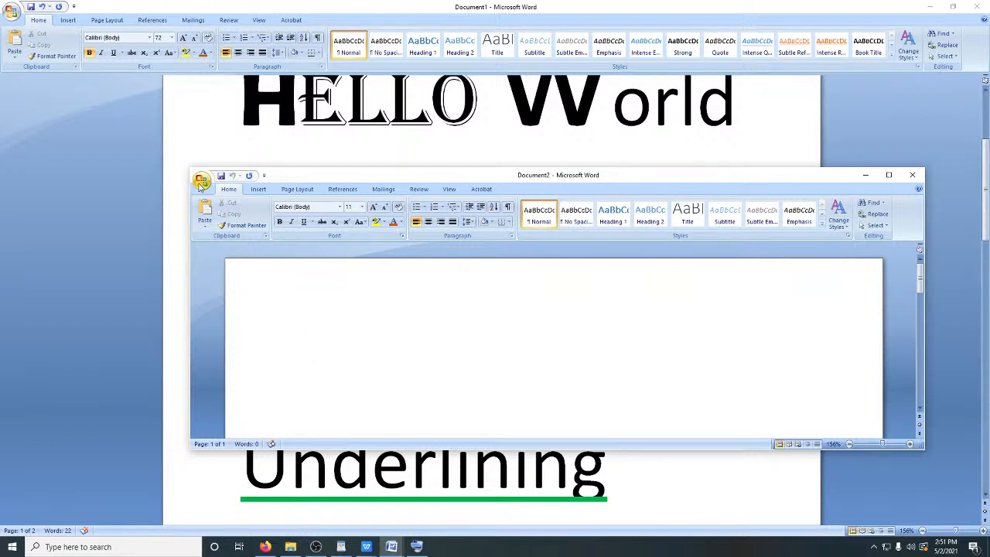
left_click(202, 182)
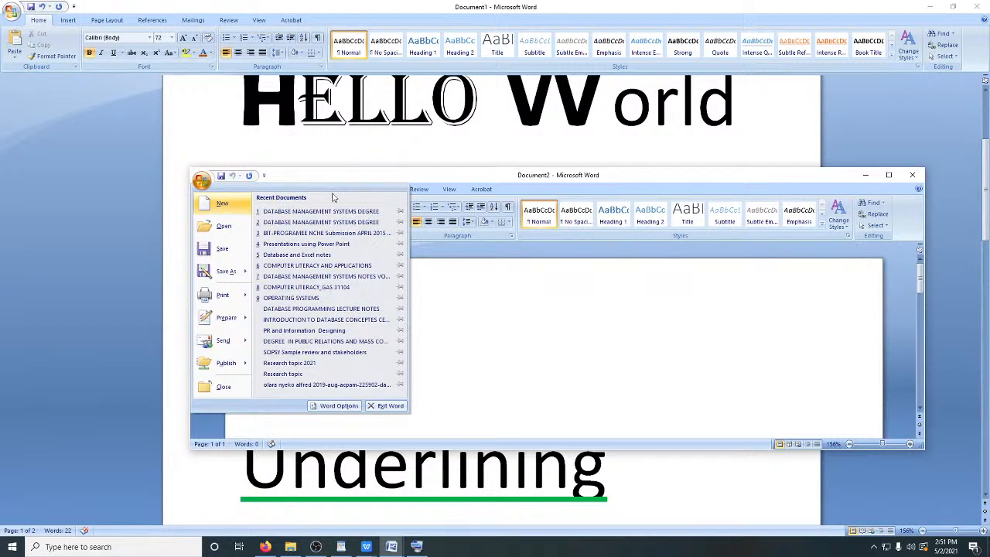
left_click(479, 182)
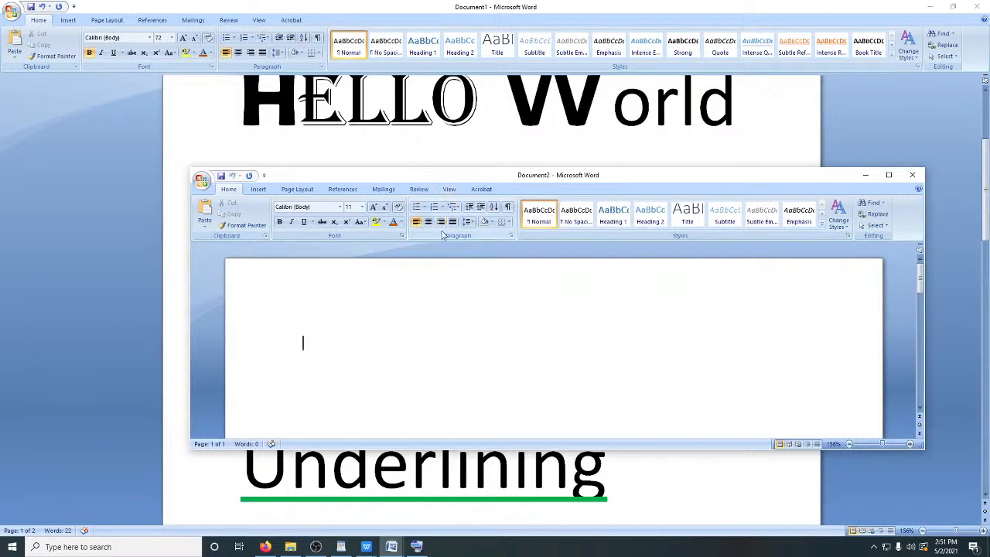
Create a long series of further blank documents in quick succession, up to Document21
key("ctrl+n")
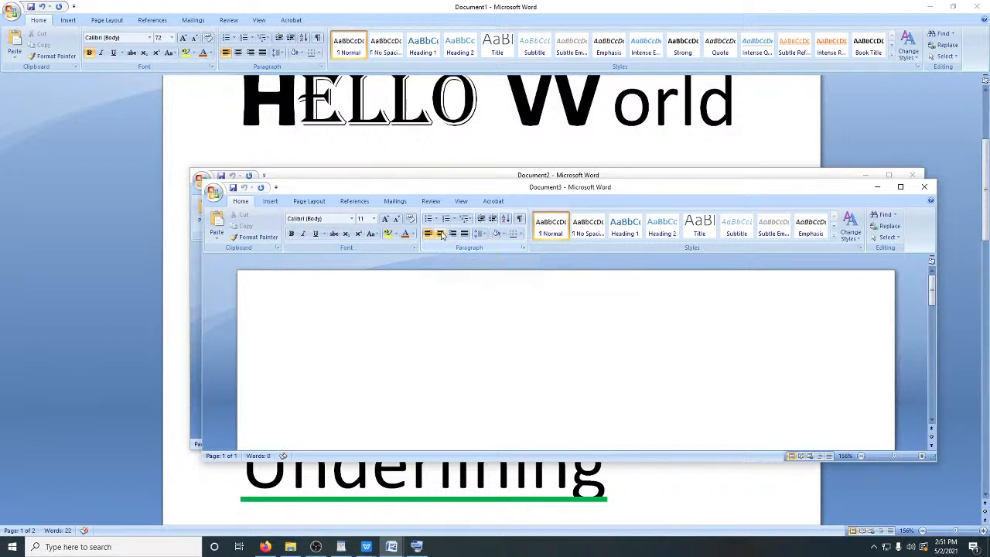
key("ctrl+n")
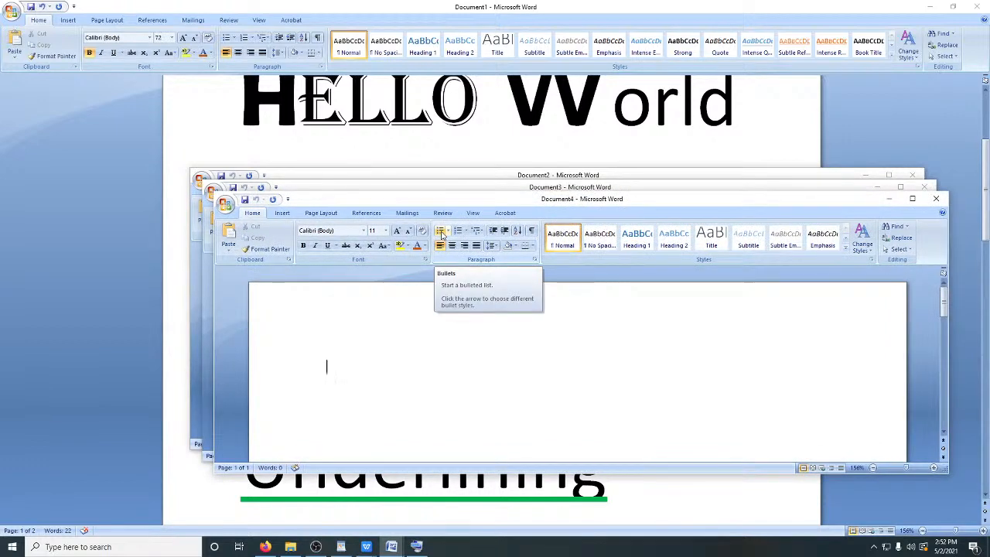
key("ctrl+n")
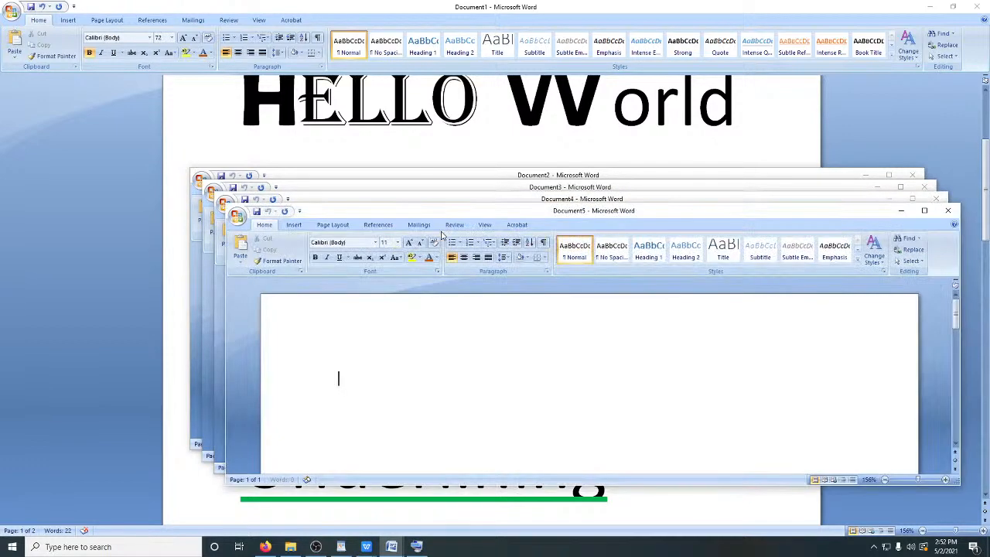
key("ctrl+n")
key("ctrl+n")
key("ctrl+n")
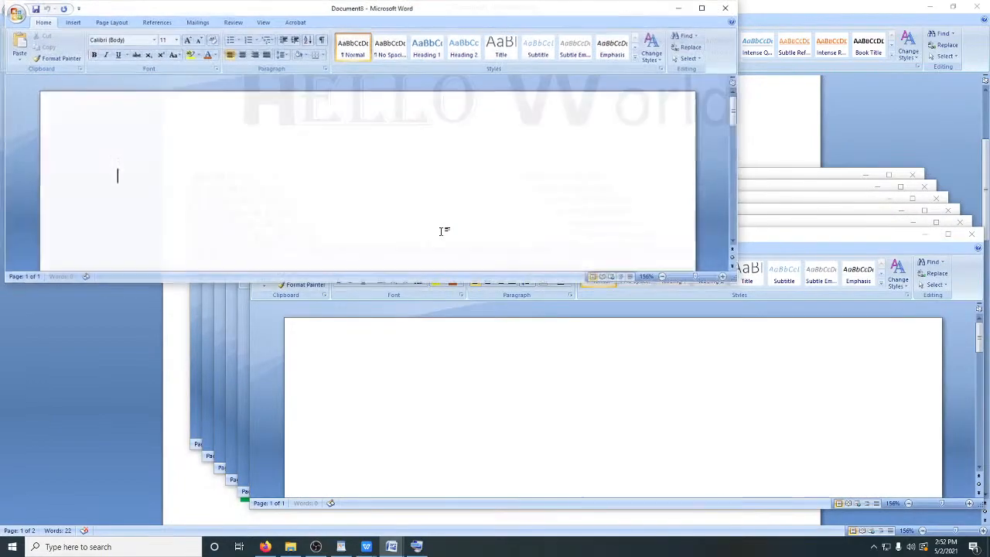
key("ctrl+n")
key("ctrl+n")
key("ctrl+n")
key("ctrl+n")
key("ctrl+n")
key("ctrl+n")
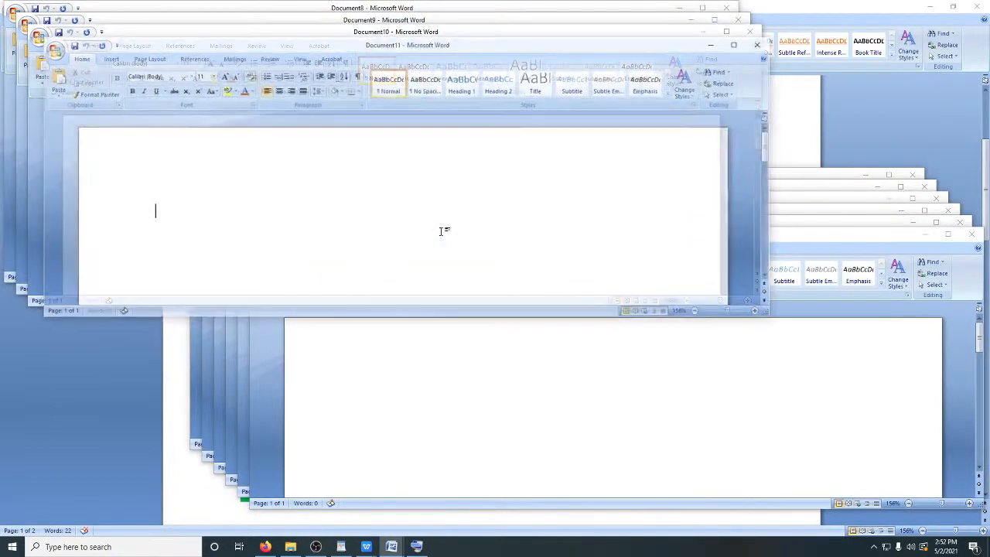
key("ctrl+n")
key("ctrl+n")
key("ctrl+n")
key("ctrl+n")
key("ctrl+n")
key("ctrl+n")
key("ctrl+n")
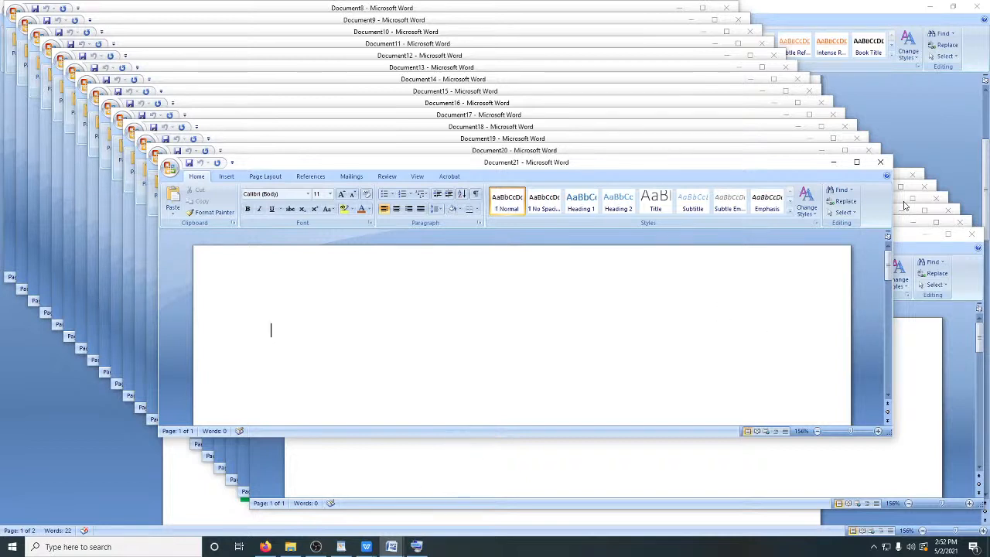
Close the blank documents Document21, Document20 and Document8 through Document15 one by one
left_click(881, 163)
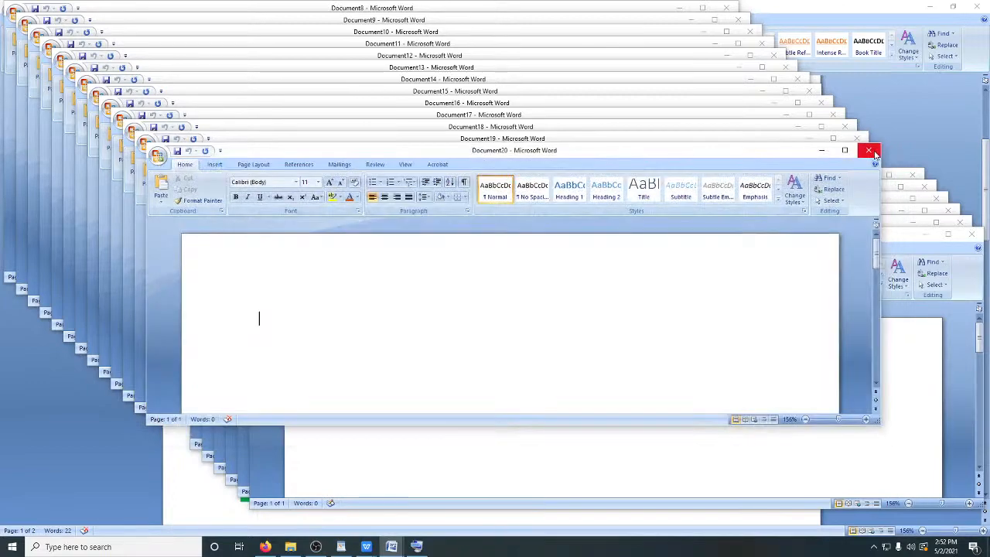
left_click(868, 150)
left_click(725, 8)
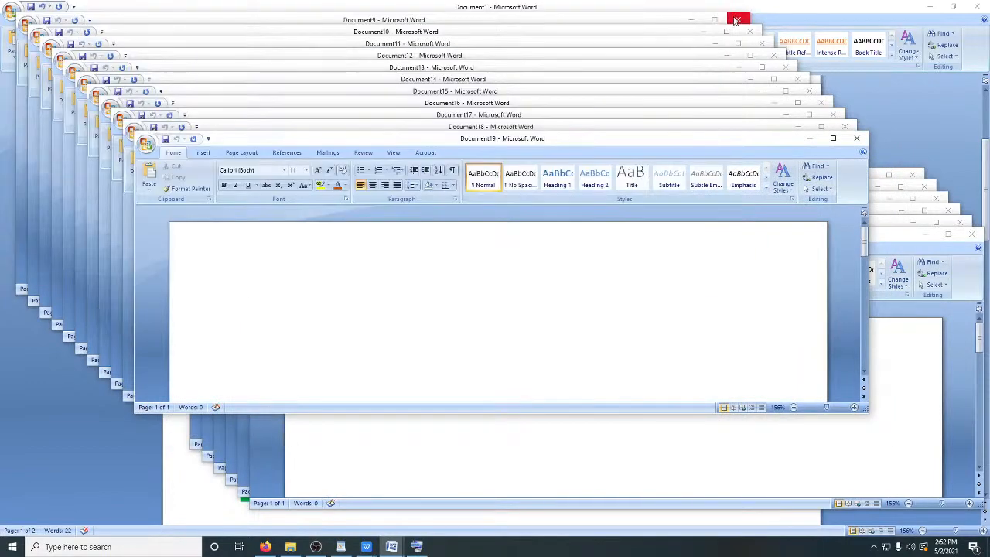
left_click(738, 19)
left_click(750, 31)
left_click(762, 45)
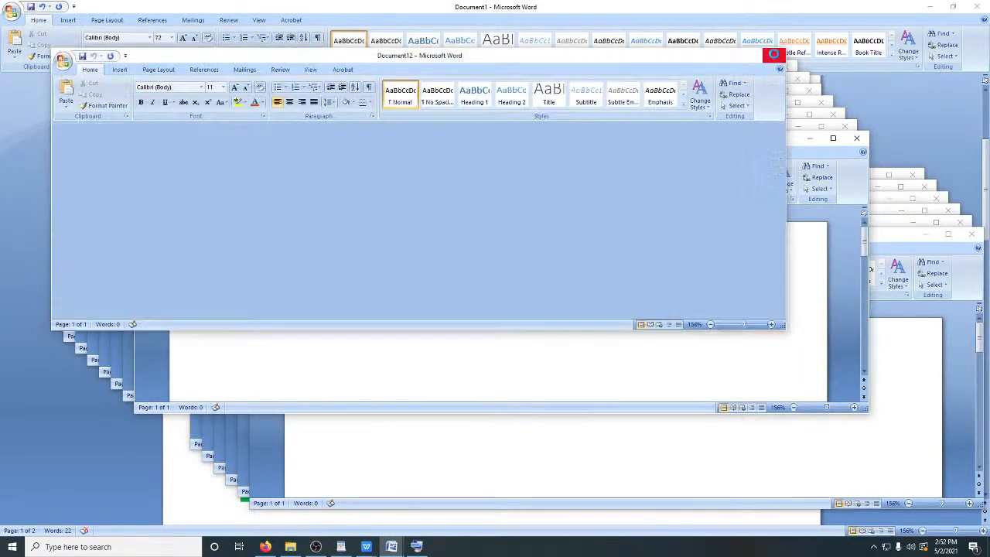
left_click(774, 56)
left_click(787, 67)
left_click(799, 79)
left_click(811, 91)
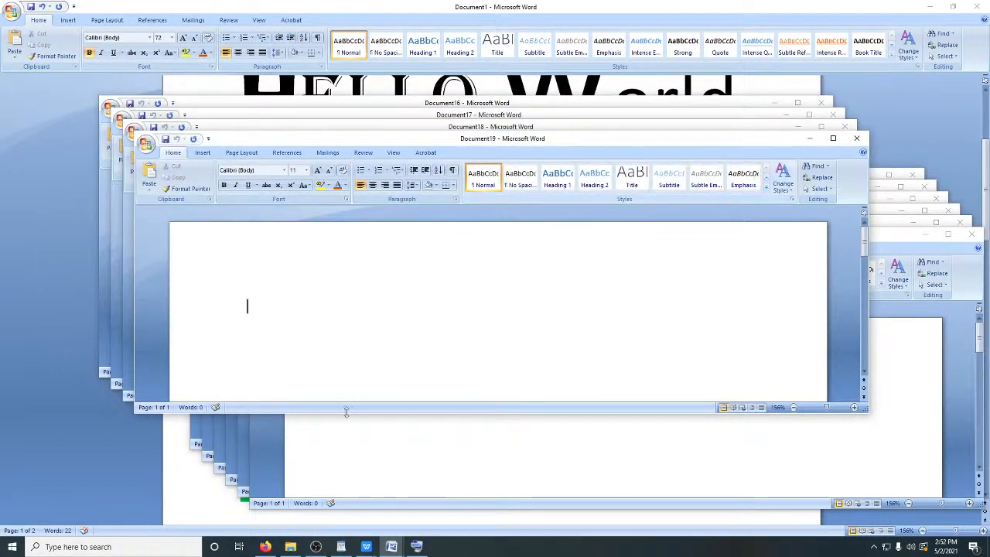
Close all remaining Word windows at once, cancelling the save prompt for Document1 to keep it open
left_click(392, 548)
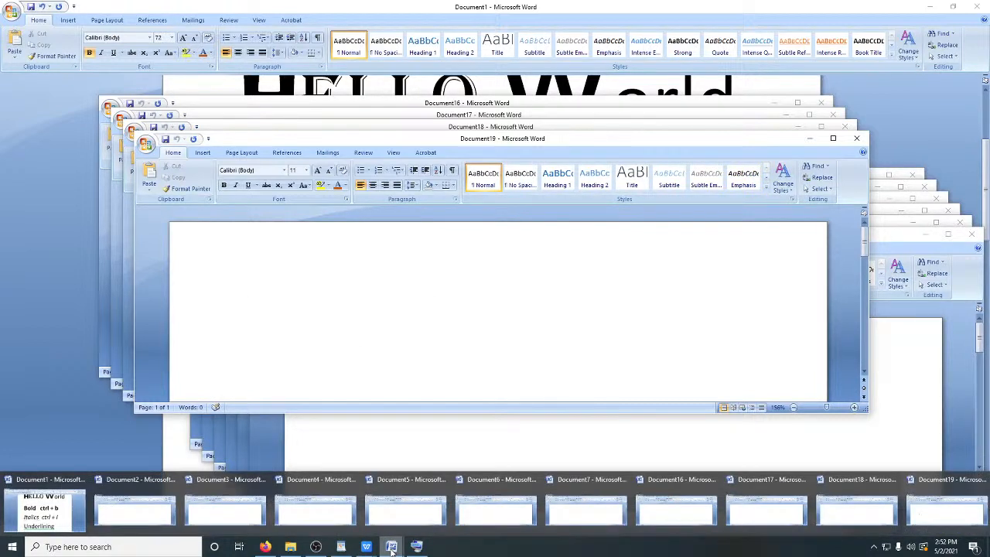
left_click(392, 548)
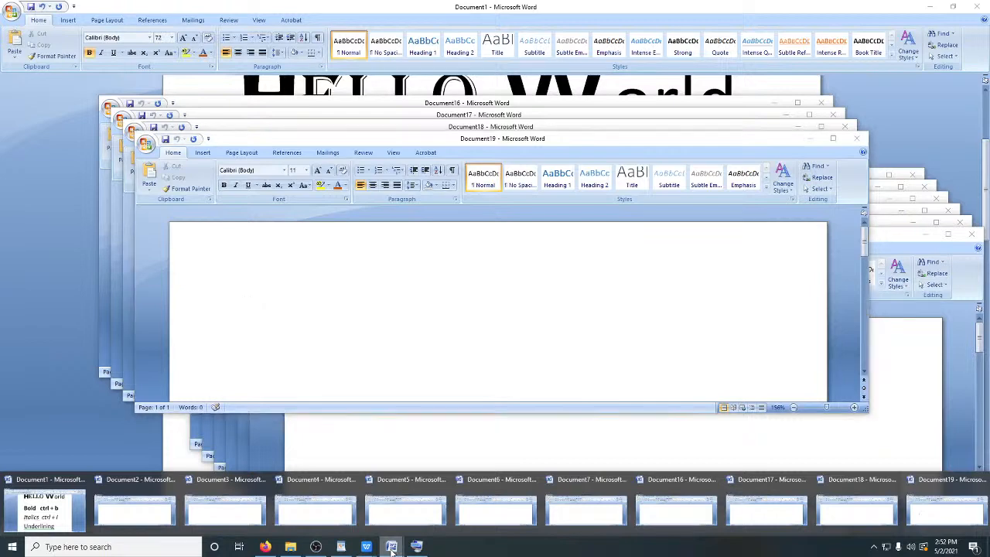
right_click(392, 548)
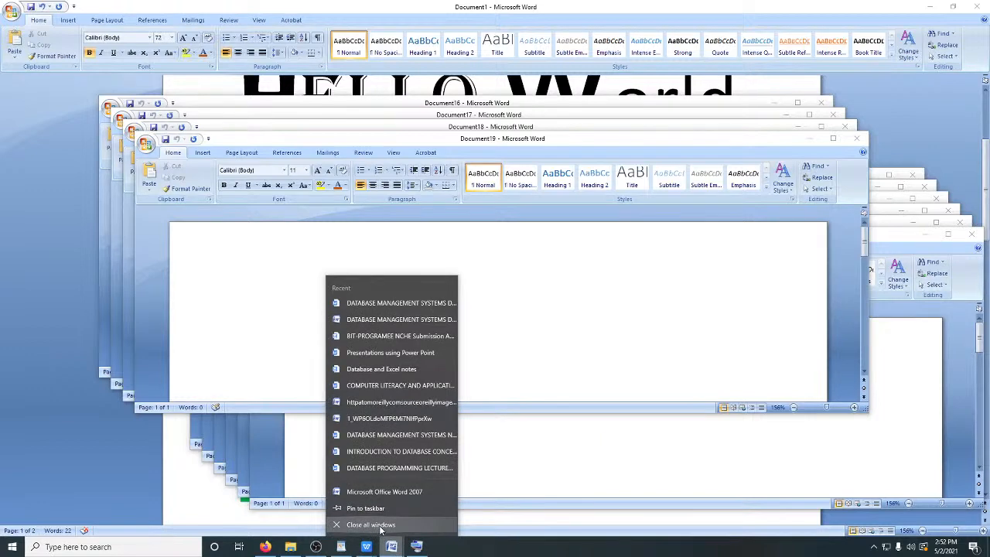
left_click(371, 526)
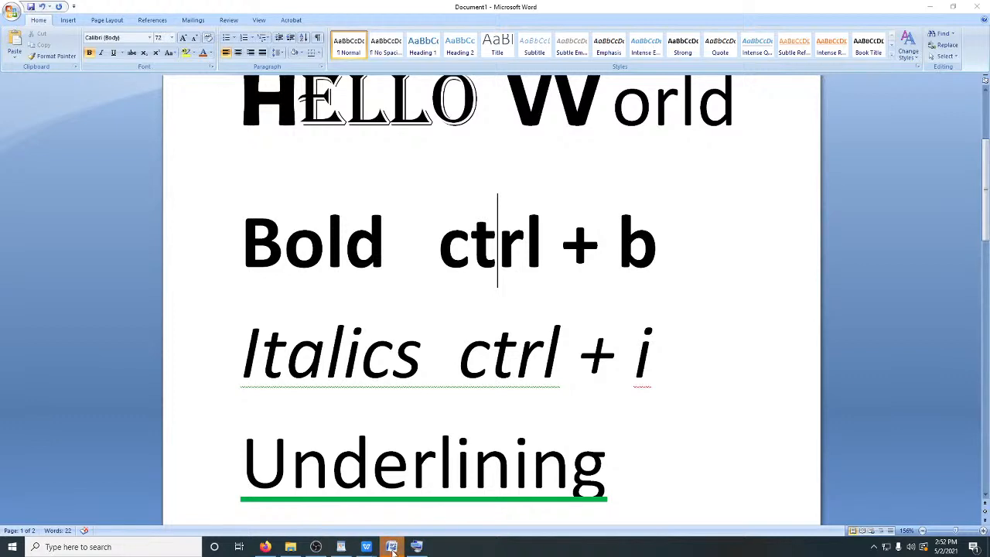
key("alt+F4")
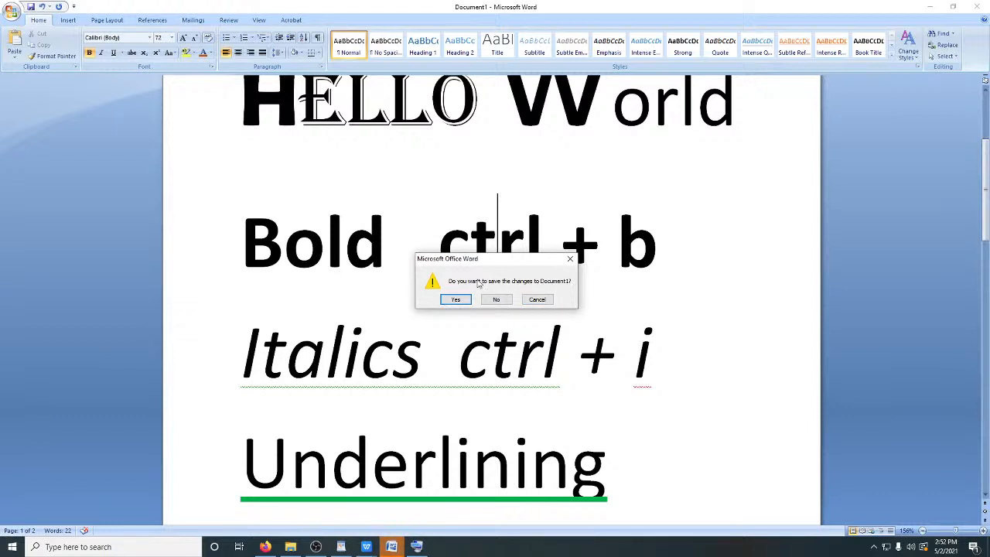
left_click(536, 300)
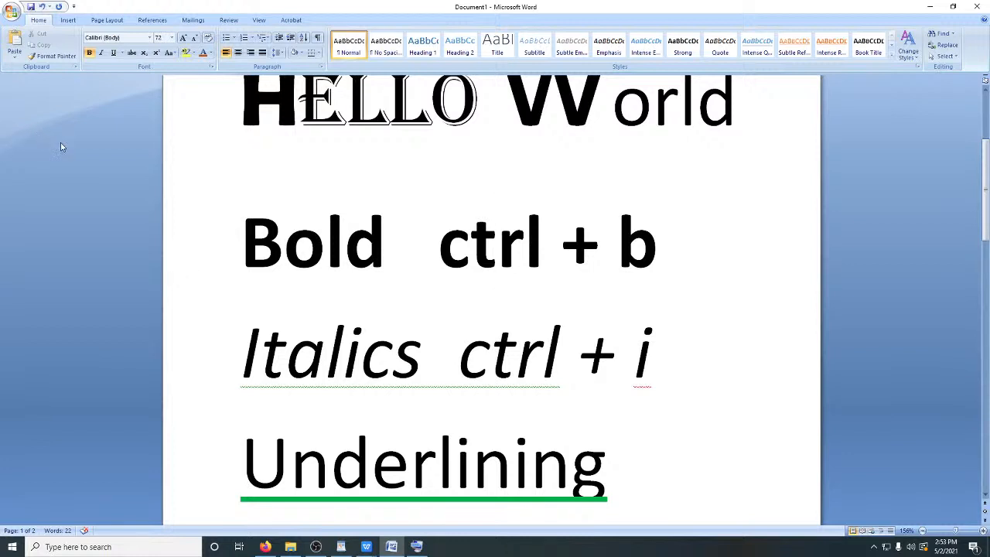
Open the Save As dialog for Document1 and move it over the middle of the document
left_click(12, 11)
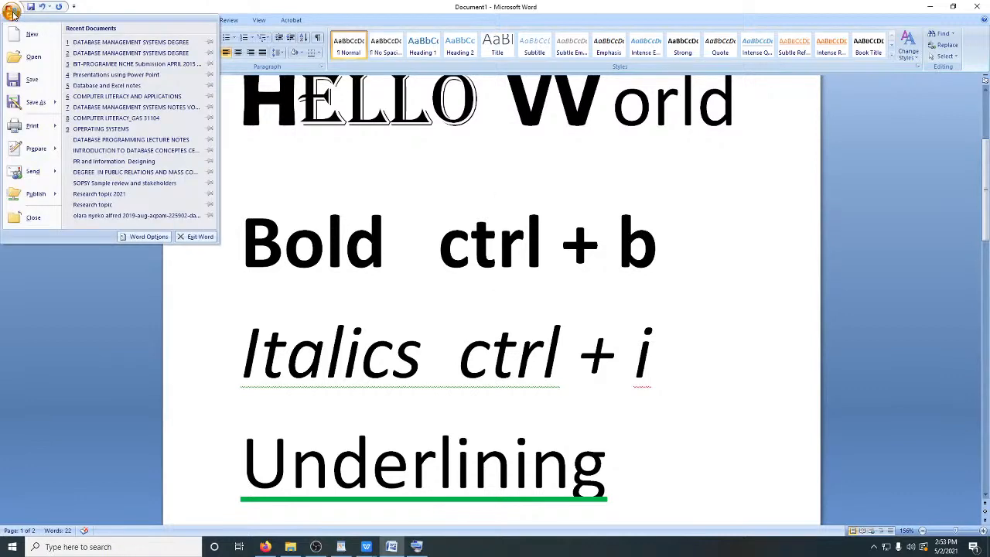
mouse_move(18, 107)
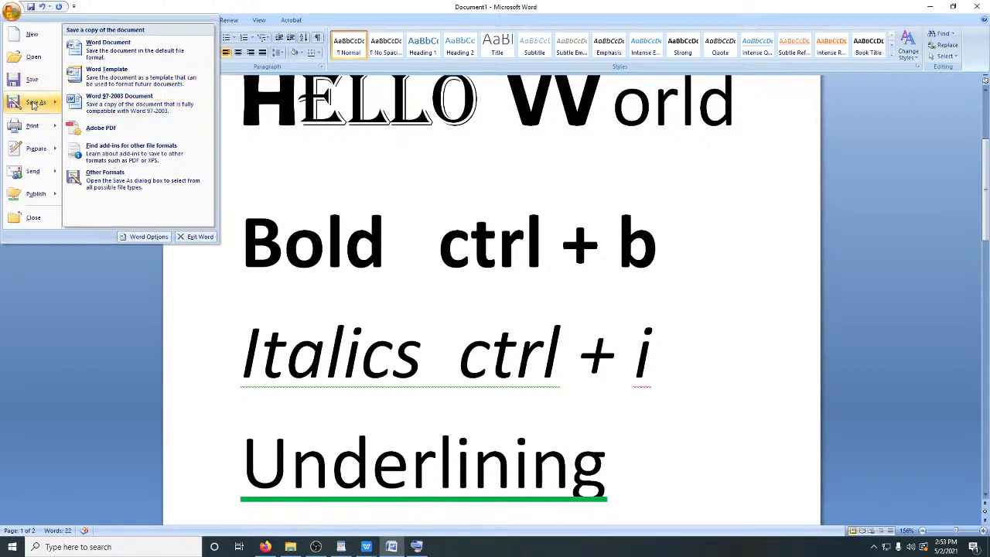
left_click(33, 106)
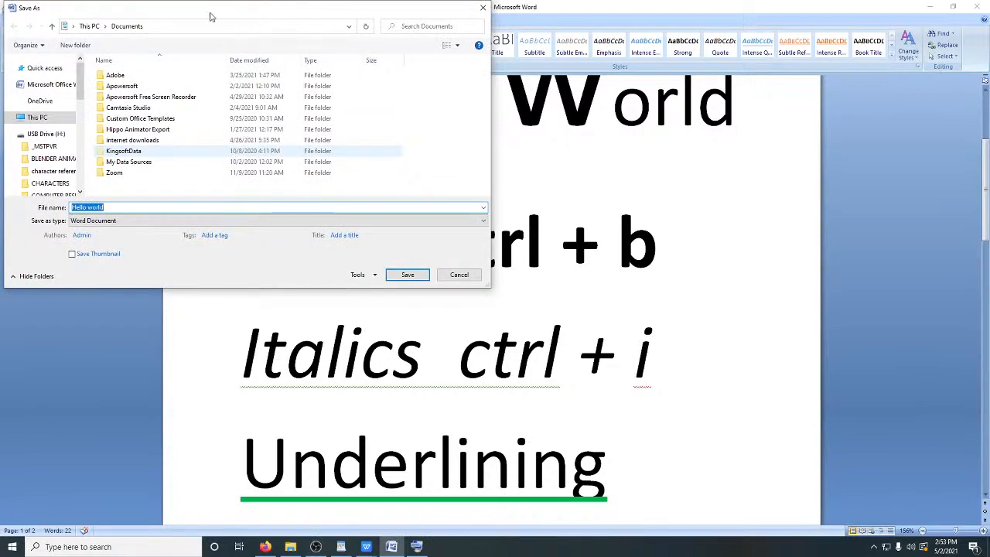
left_click_drag(204, 13, 380, 148)
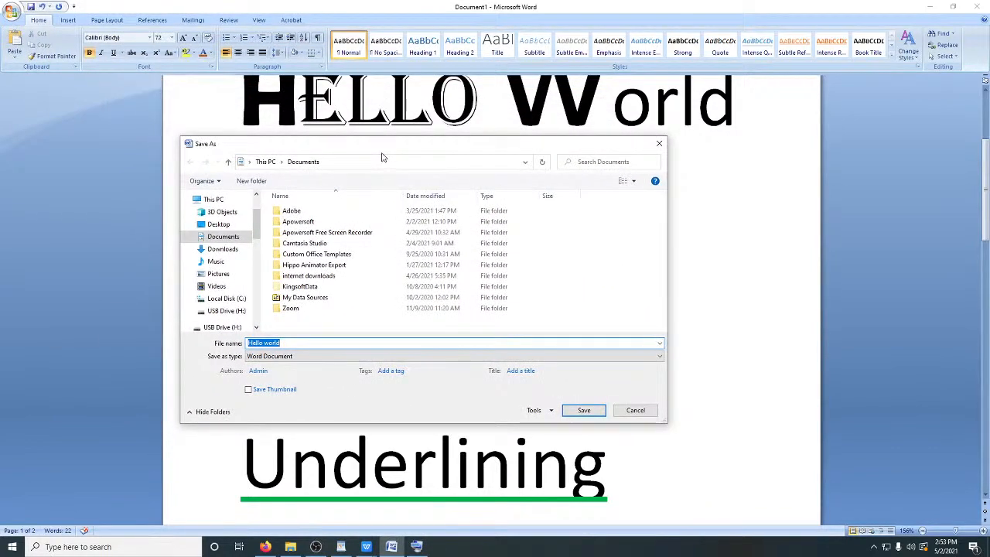
left_click_drag(387, 149, 399, 151)
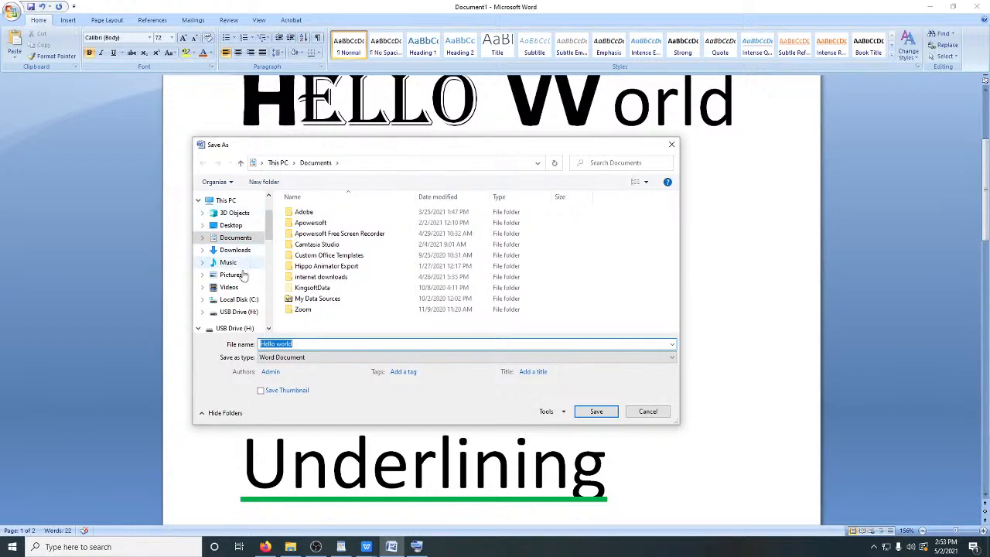
Browse the save locations Desktop and USB Drive (H:), and return to Desktop as the destination
mouse_move(268, 232)
left_mouse_down()
mouse_move(269, 291)
mouse_move(267, 220)
left_mouse_up()
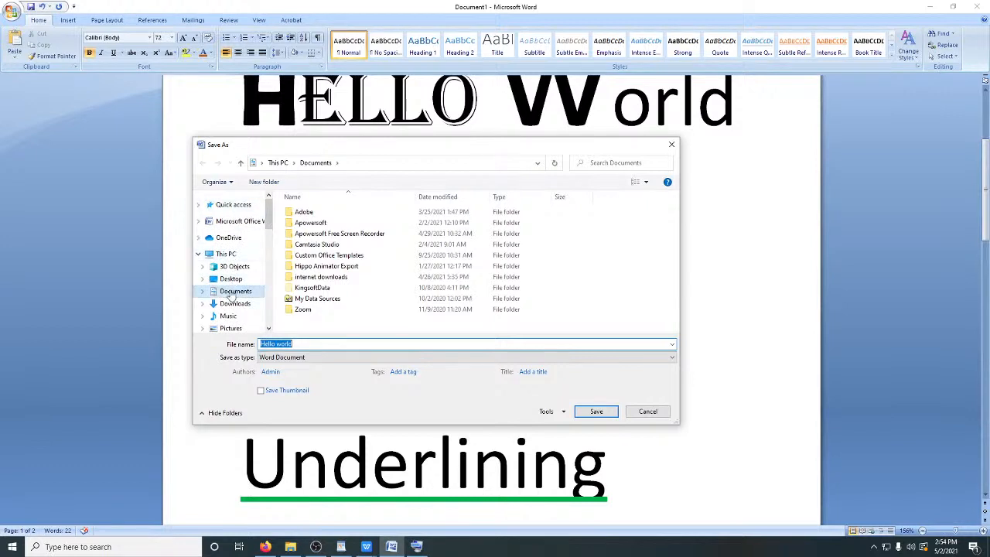
left_click(226, 283)
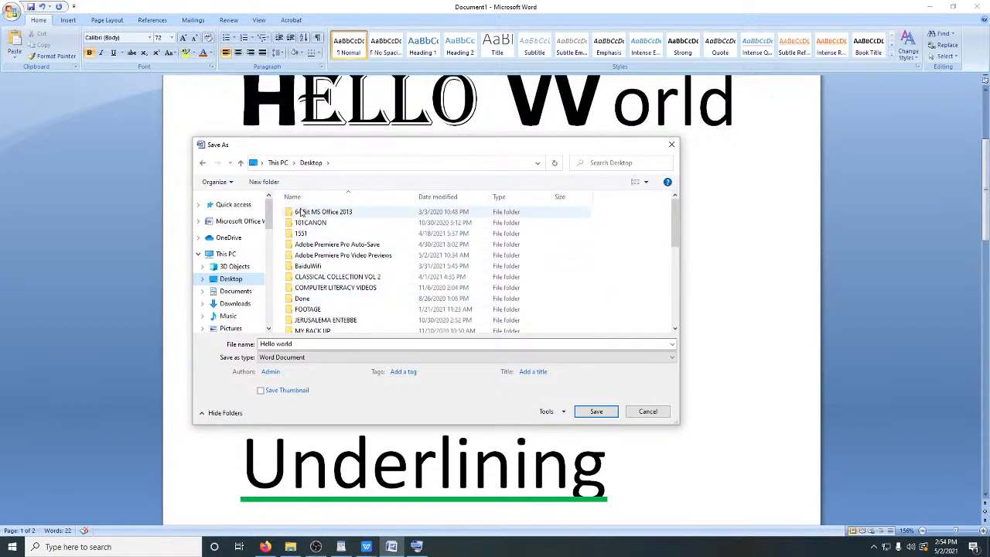
scroll(268, 222, "down", 4)
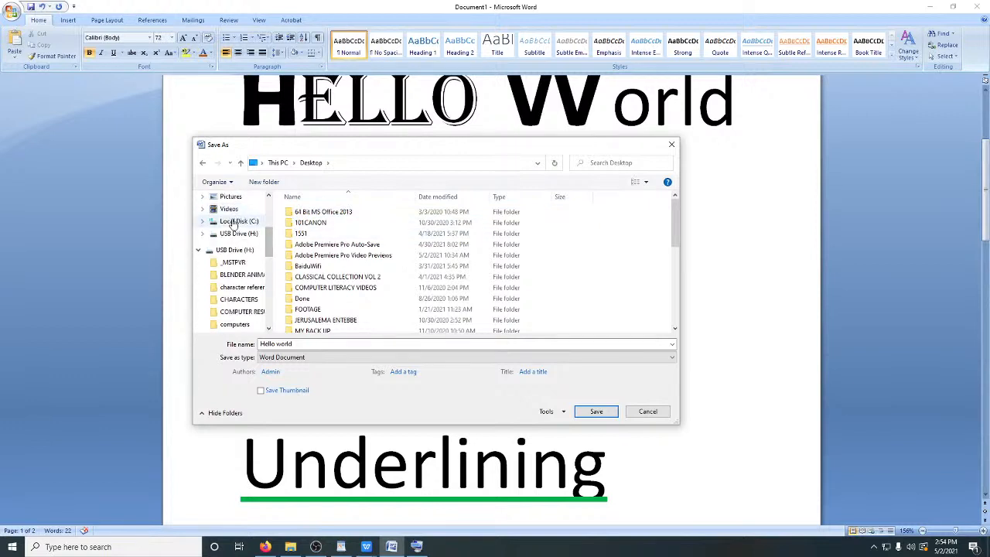
left_click(230, 234)
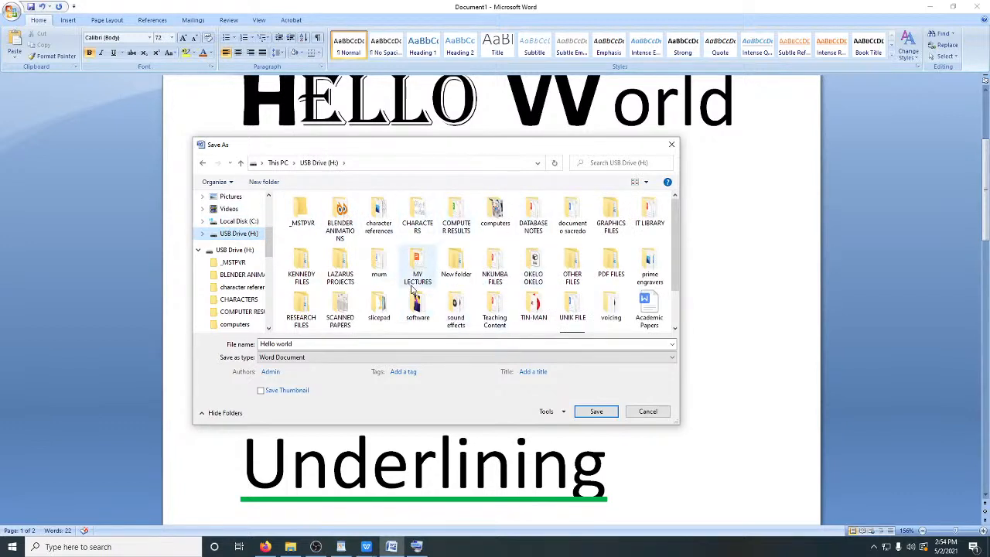
scroll(267, 228, "up", 3)
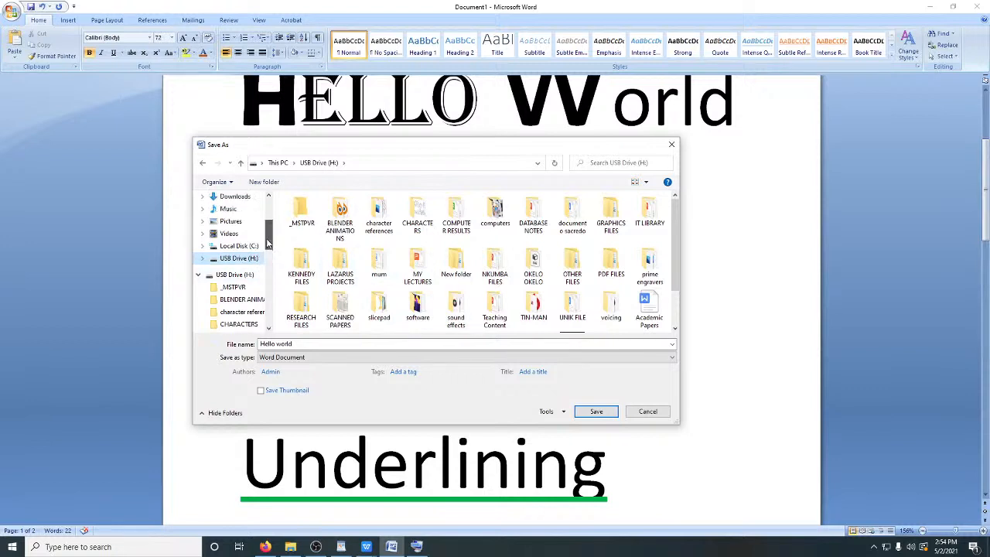
scroll(266, 228, "up", 1)
left_click(232, 242)
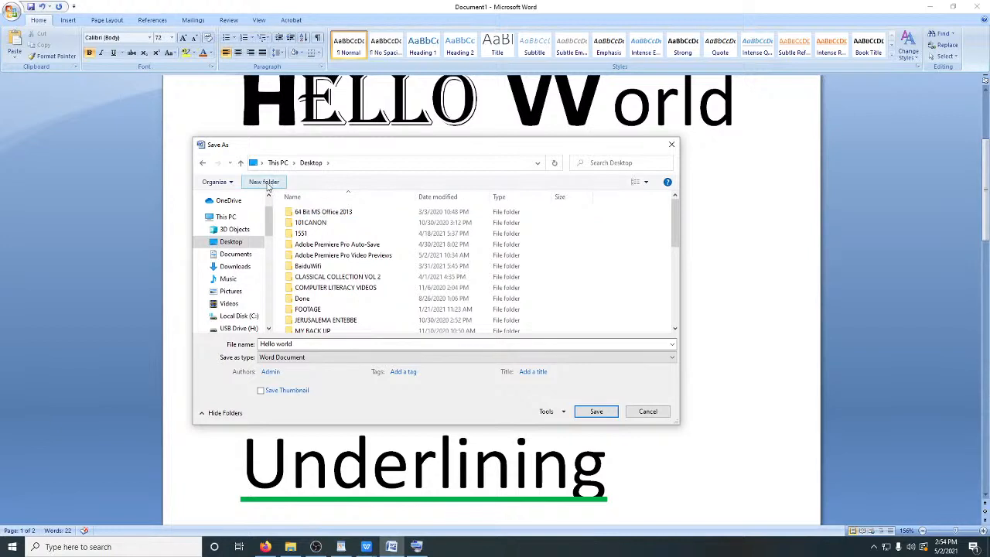
Create a new folder named "word processing" on the Desktop
left_click(266, 183)
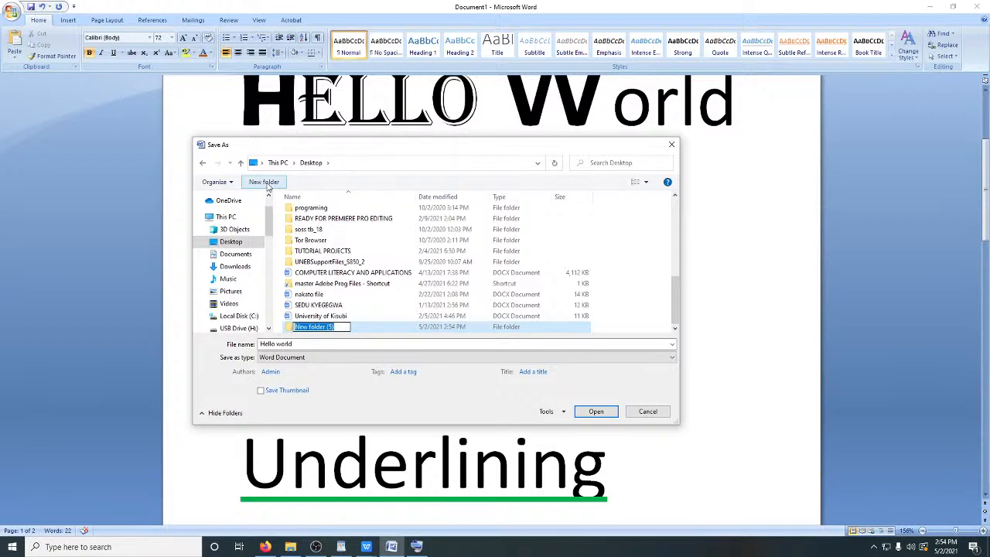
type("word")
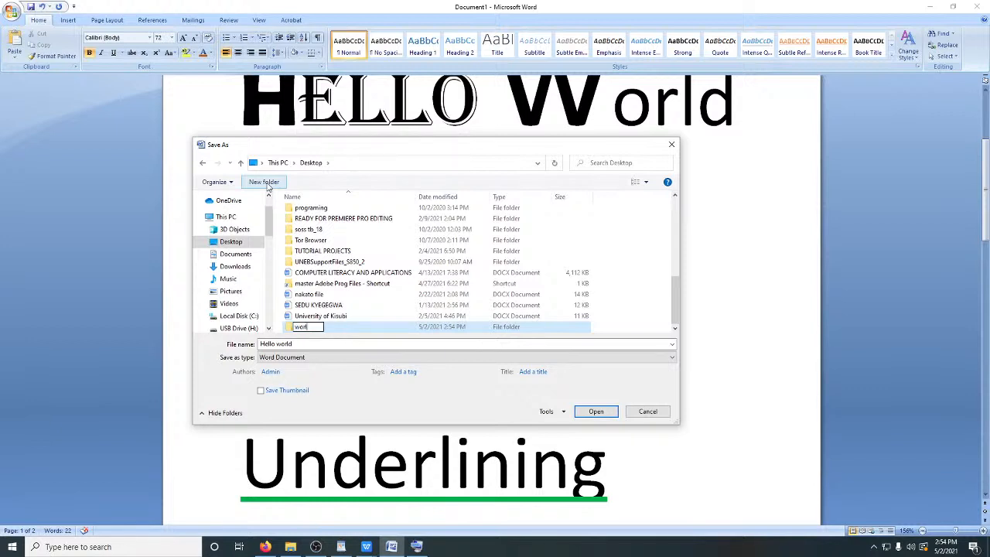
type(" processing")
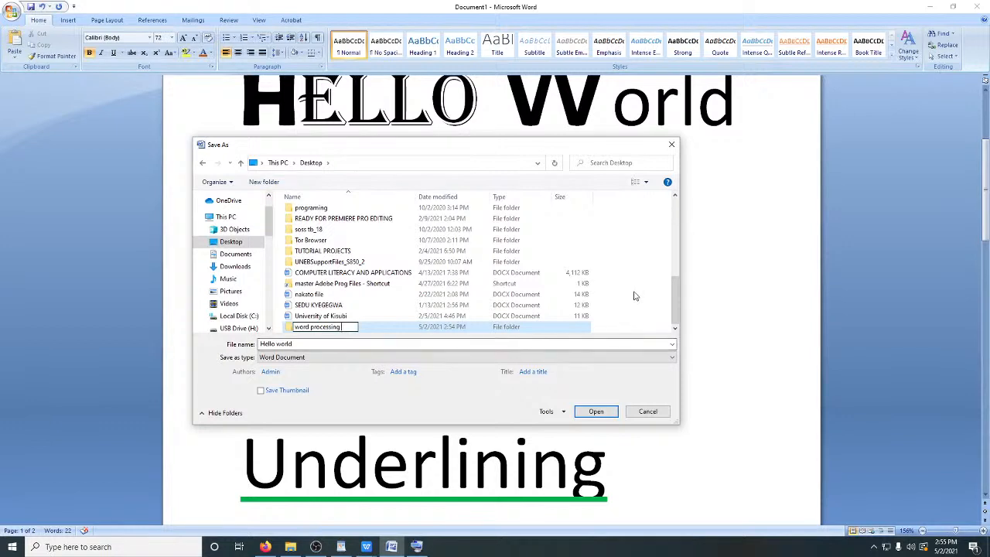
left_click(532, 349)
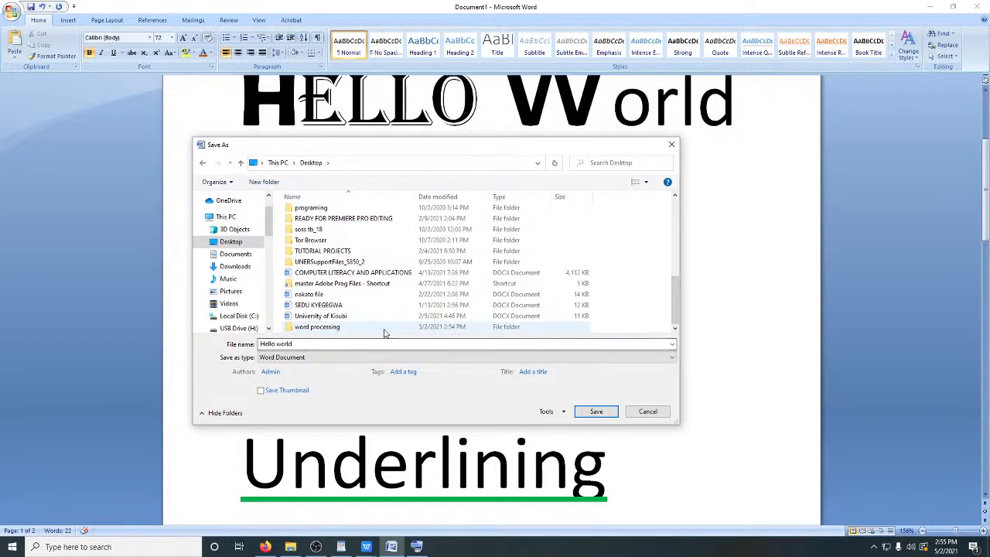
Save the document inside the word processing folder under the name "tutorial one file"
double_click(330, 327)
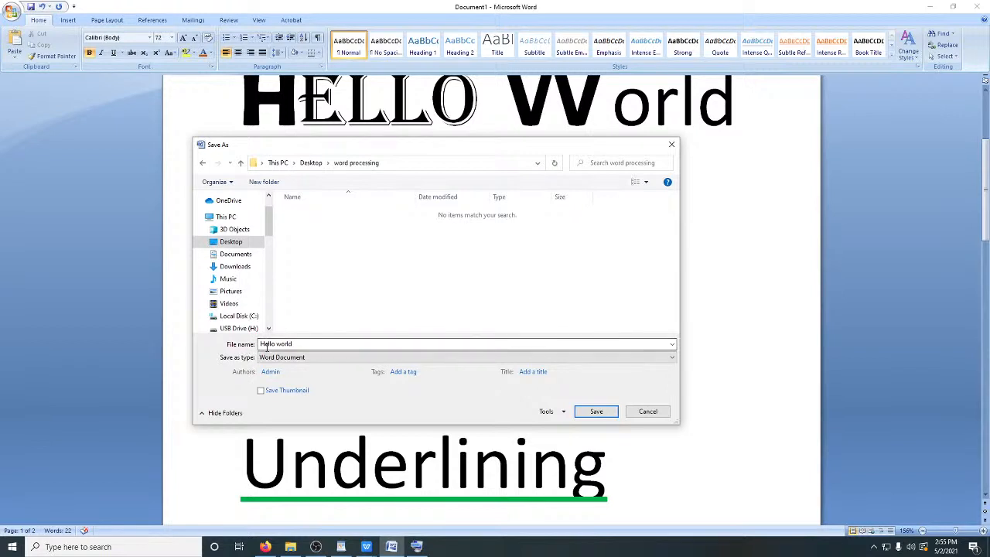
left_click_drag(292, 343, 259, 344)
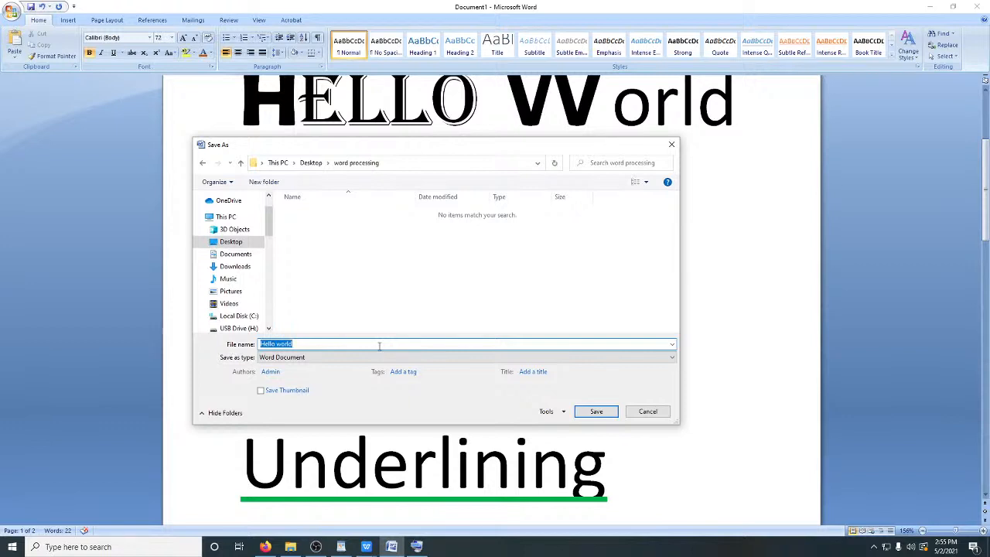
type("file")
left_click(596, 413)
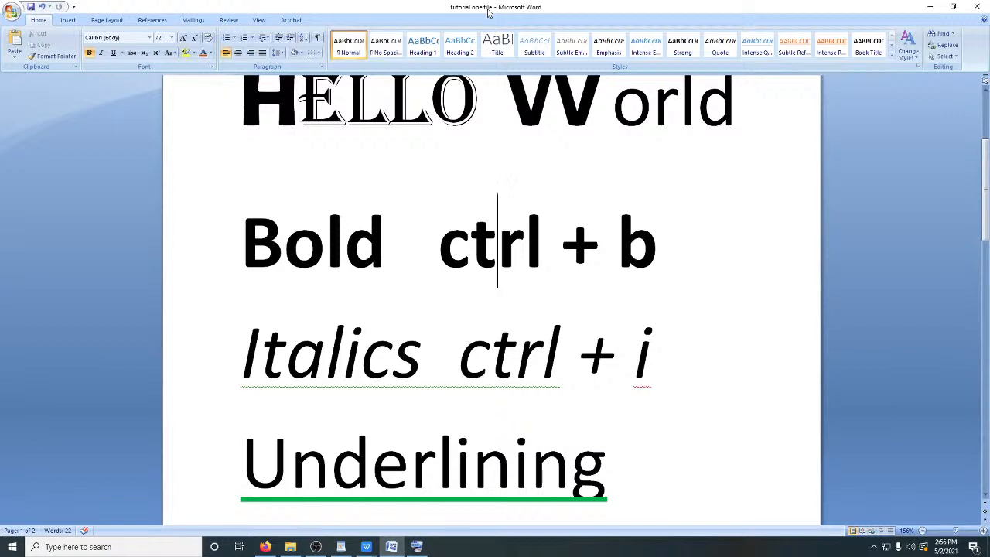
Create a new blank document and enter the heading "PARAGRAPHS" on its first line
left_click(470, 240)
key("ctrl+n")
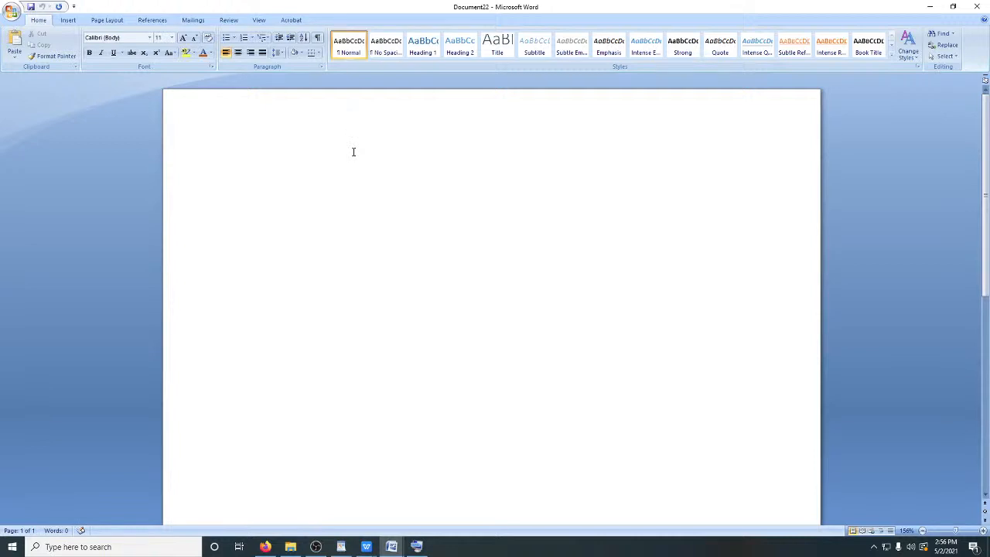
type("PRAC")
key("BackSpace")
key("BackSpace")
type("R")
type("HS")
Write below the heading the line "T enter the frist para graphs , yo need to push gbytoons on your key board"
type("TO")
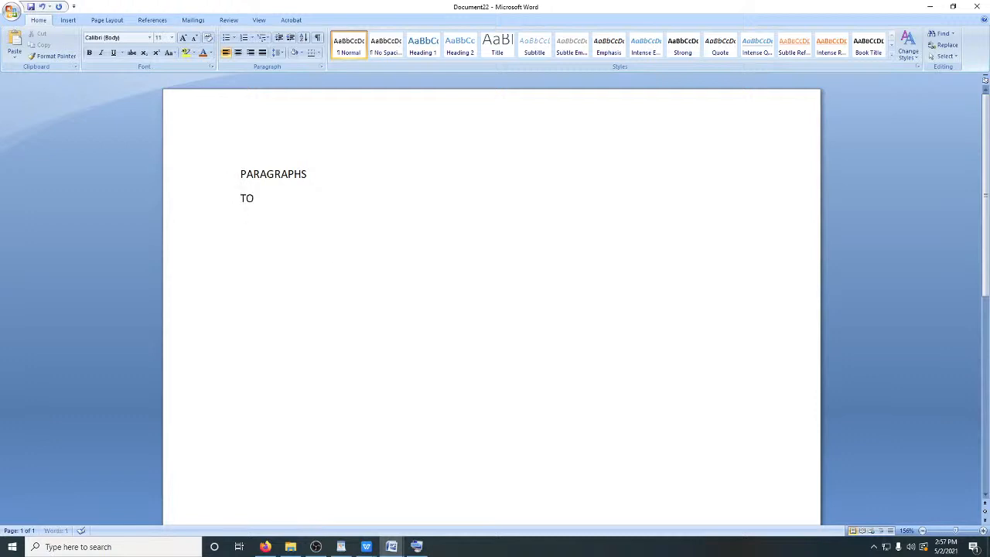
key("BackSpace")
type("enter thg")
key("BackSpace")
type("e fris")
type("t b")
key("BackSpace")
key("BackSpace")
key("BackSpace")
key("BackSpace")
type("st para graphs ")
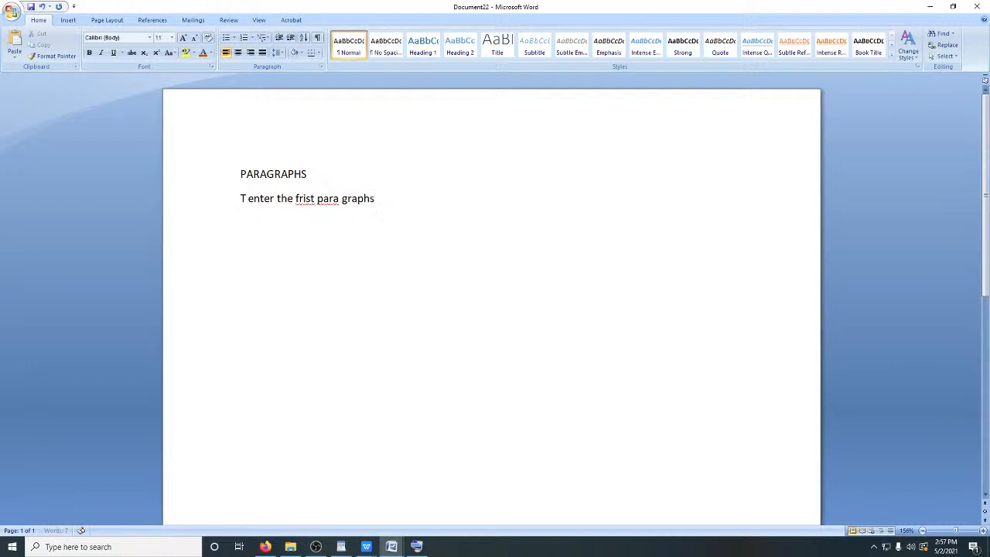
type(", yo need to pus")
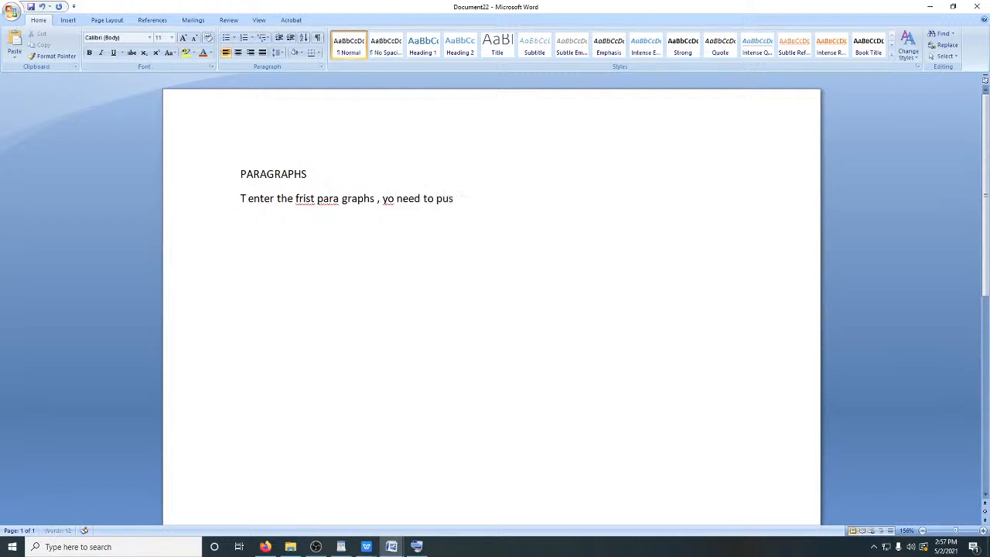
type("h gbytoons on your key  board")
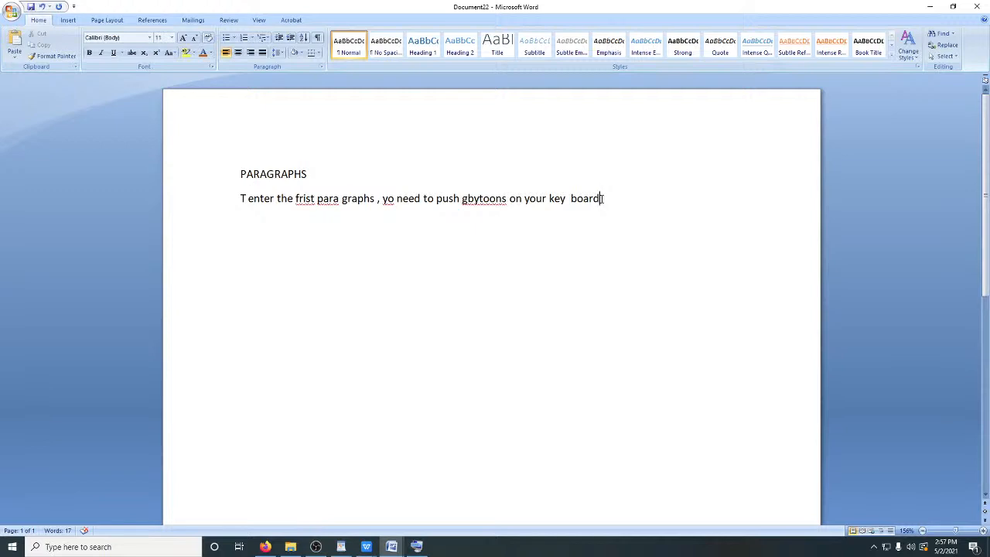
Add the four alignment names LEFT, RIGHT, CENTER and JUSTIFIED on separate lines below the sentence
key("Return")
type("LEFT")
key("Return")
type("RIGHT")
key("Return")
type("CENTER")
key("Return")
type("JUSTIFIED")
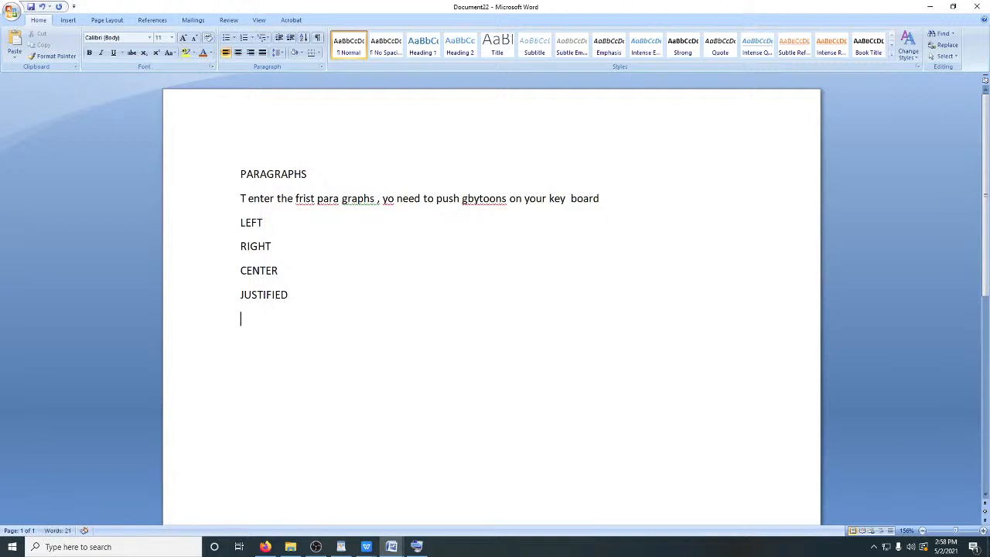
Enlarge the view of the four alignment lines to 252% and display the ruler
left_click_drag(315, 301, 237, 224)
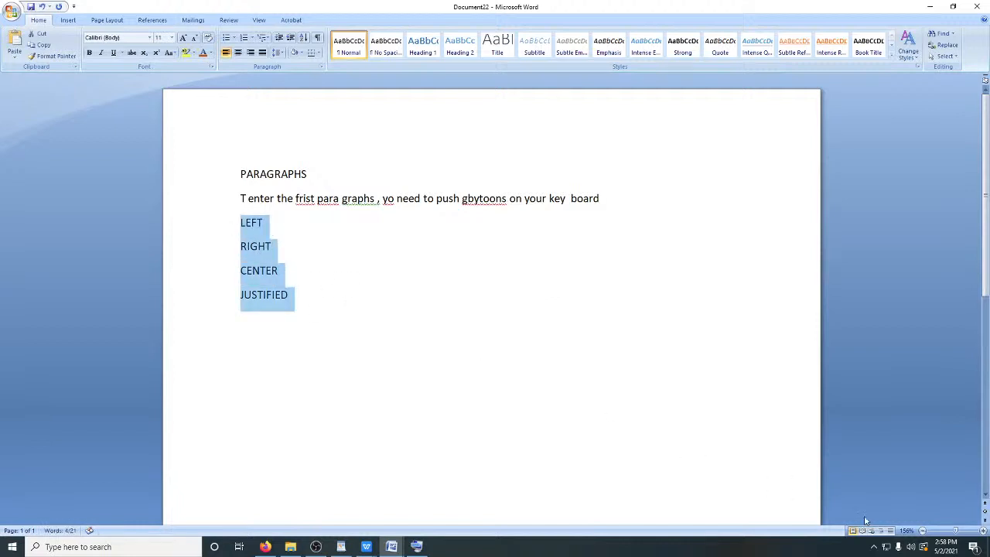
left_click_drag(955, 531, 962, 532)
left_click_drag(654, 522, 488, 500)
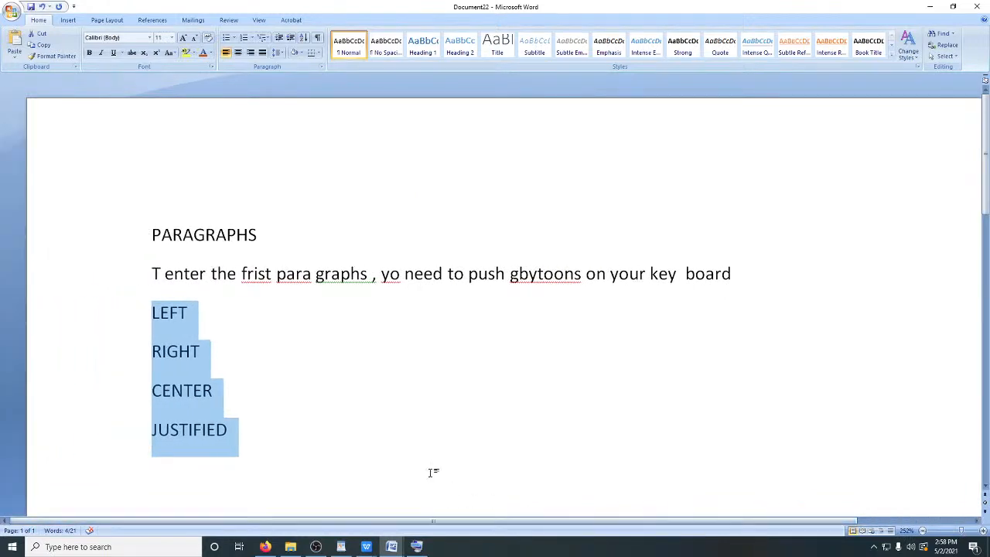
scroll(263, 381, "down", 1)
scroll(276, 380, "down", 1)
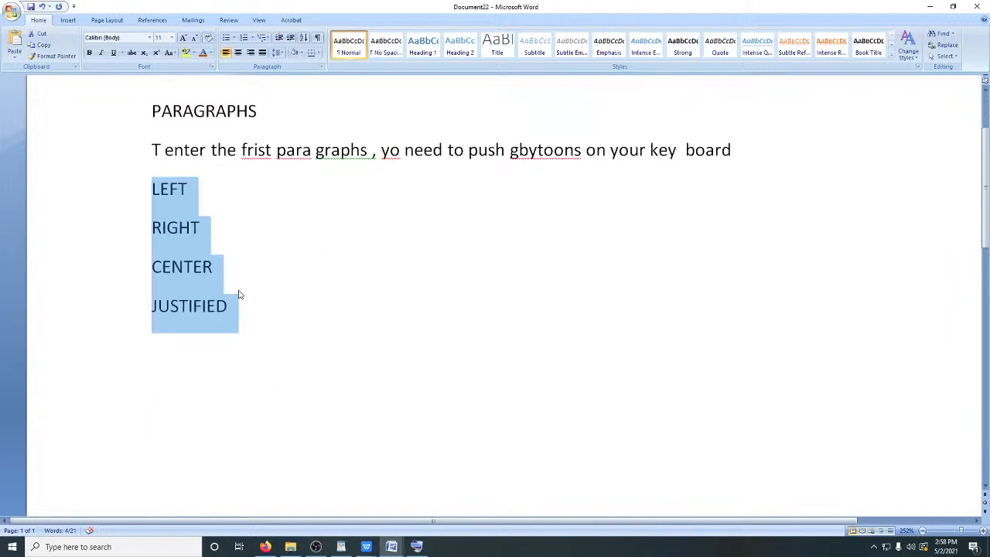
left_click(267, 290)
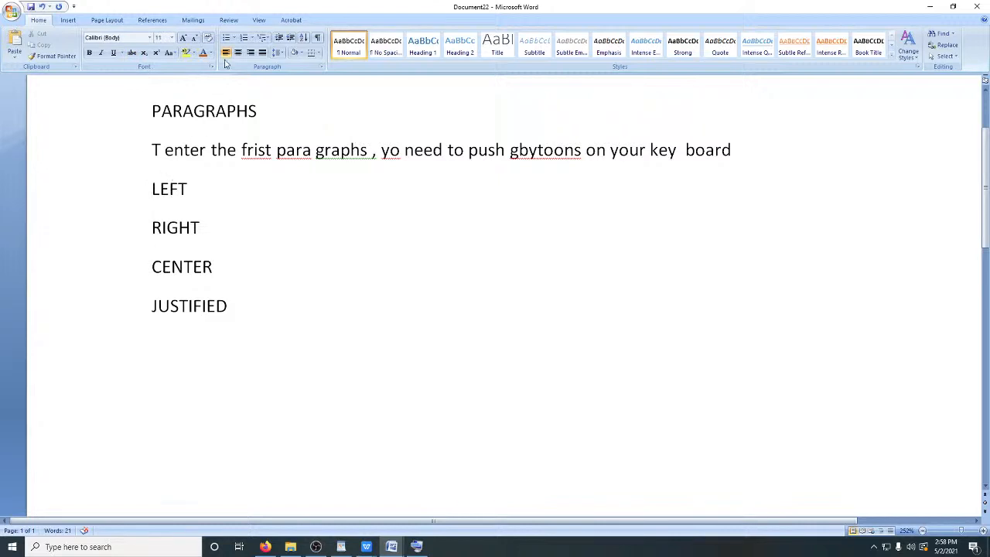
left_click(259, 21)
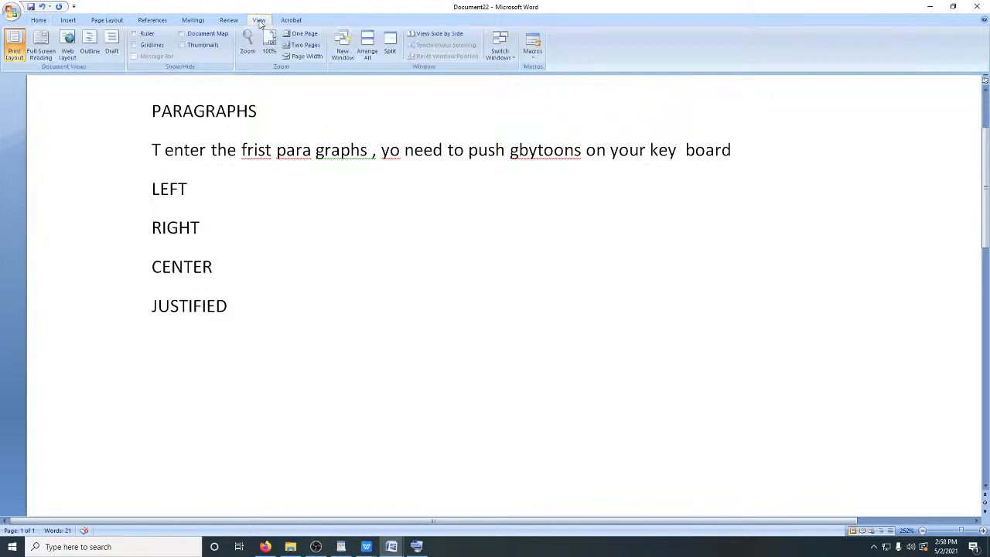
left_click(134, 34)
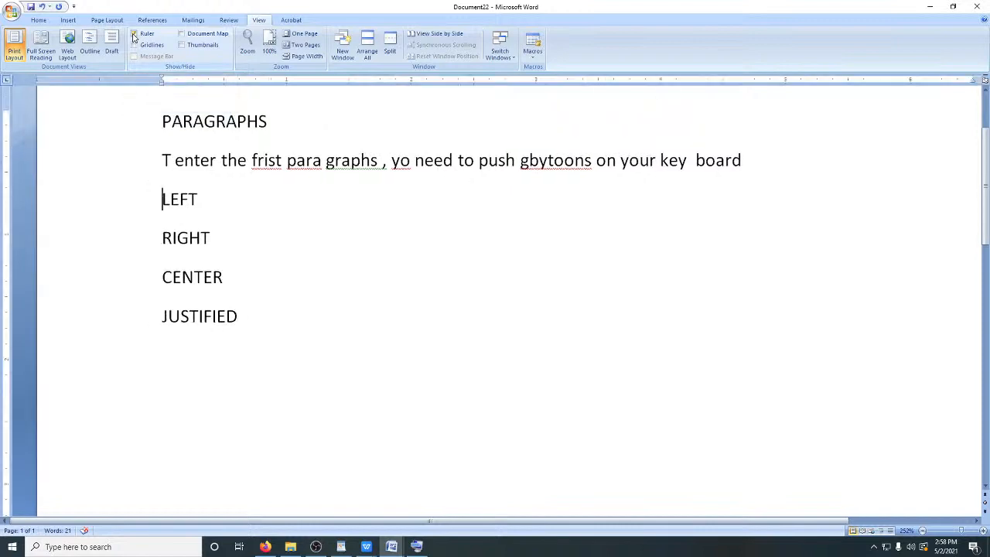
Move the indent of the LEFT line about 0.25 inch out into the page's left margin using the ruler
left_click(161, 85)
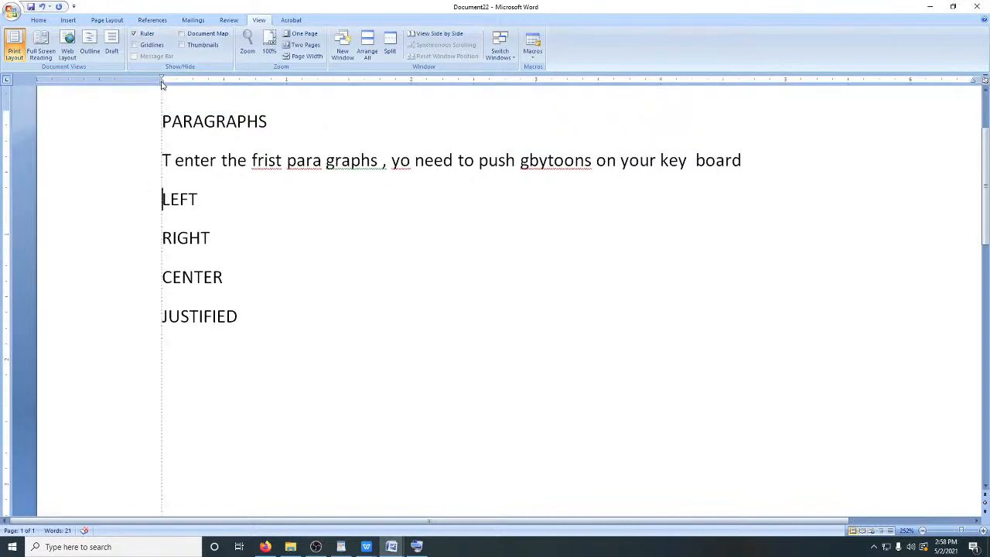
left_click(161, 85)
left_click(162, 85)
left_click_drag(161, 85, 129, 86)
left_click_drag(162, 80, 131, 85)
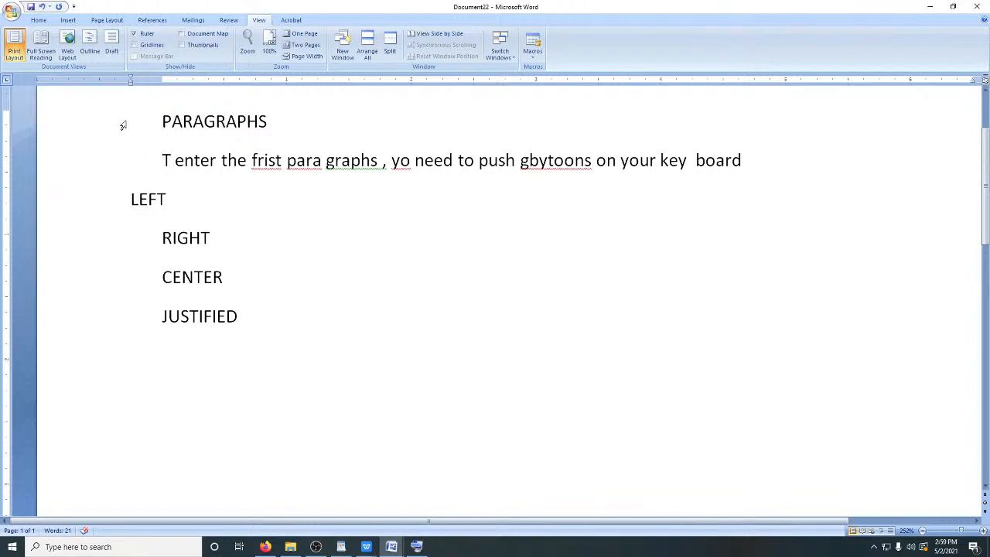
Undo the indent change on the LEFT line and redo it
key("Tab")
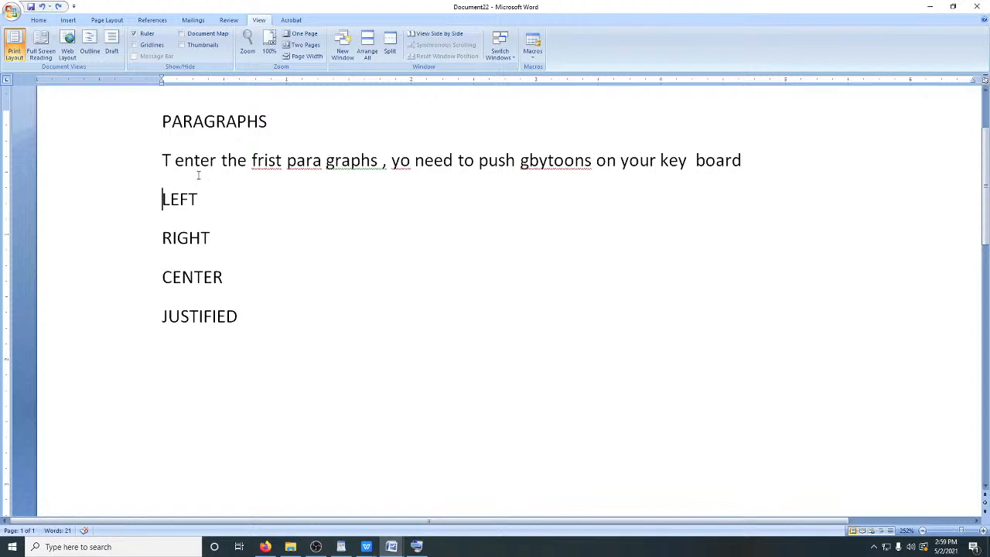
left_click(42, 7)
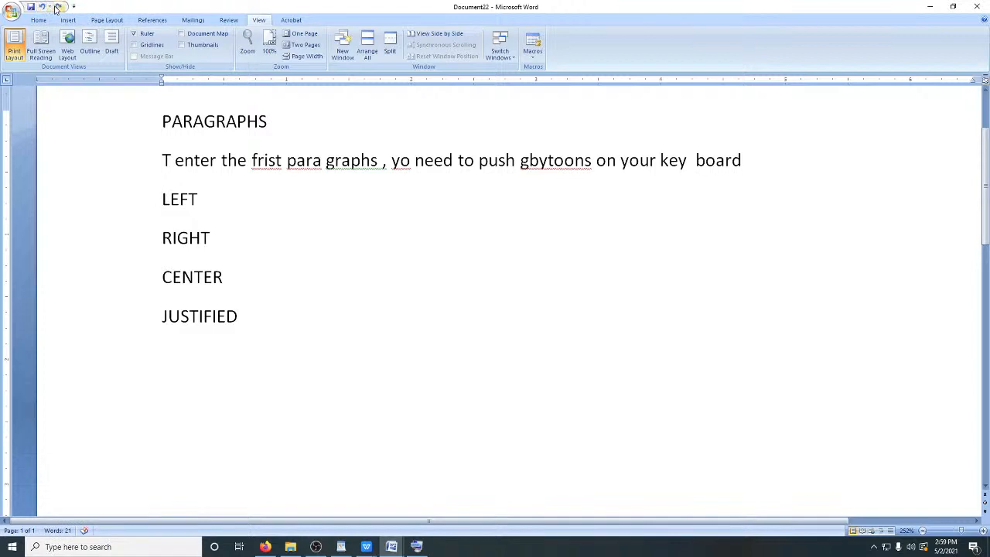
left_click(57, 7)
left_click(58, 8)
left_click(58, 8)
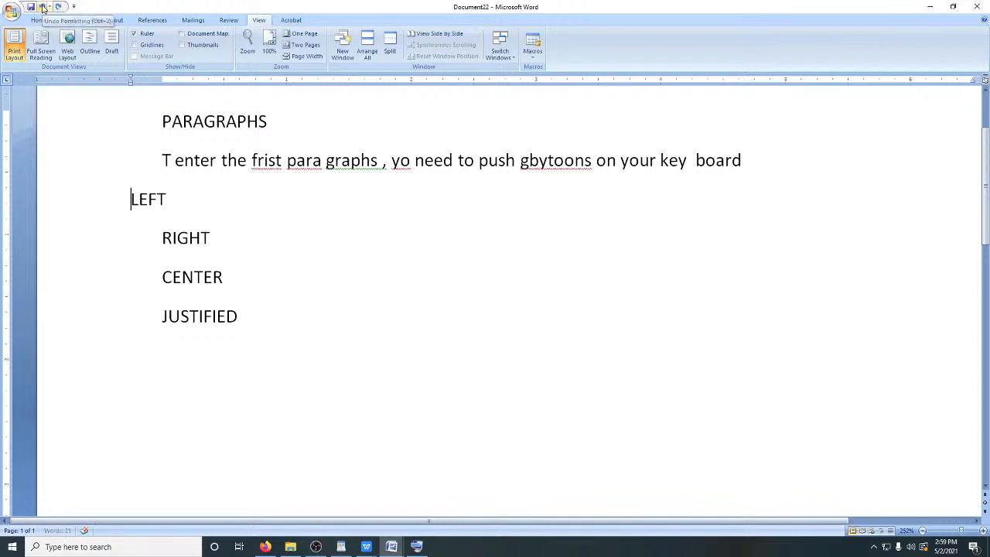
Undo the indent change on the LEFT line and align that line to the left
left_click(43, 8)
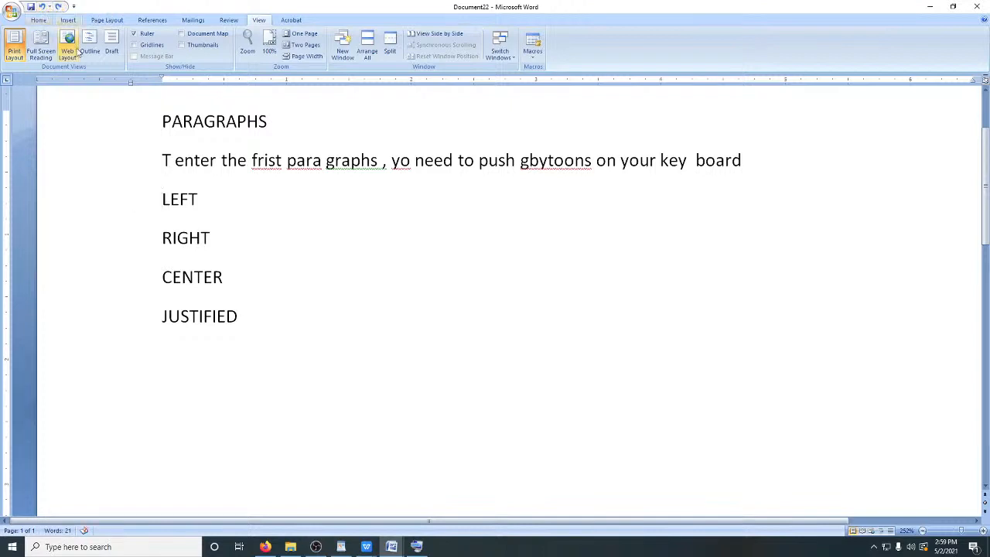
left_click(44, 7)
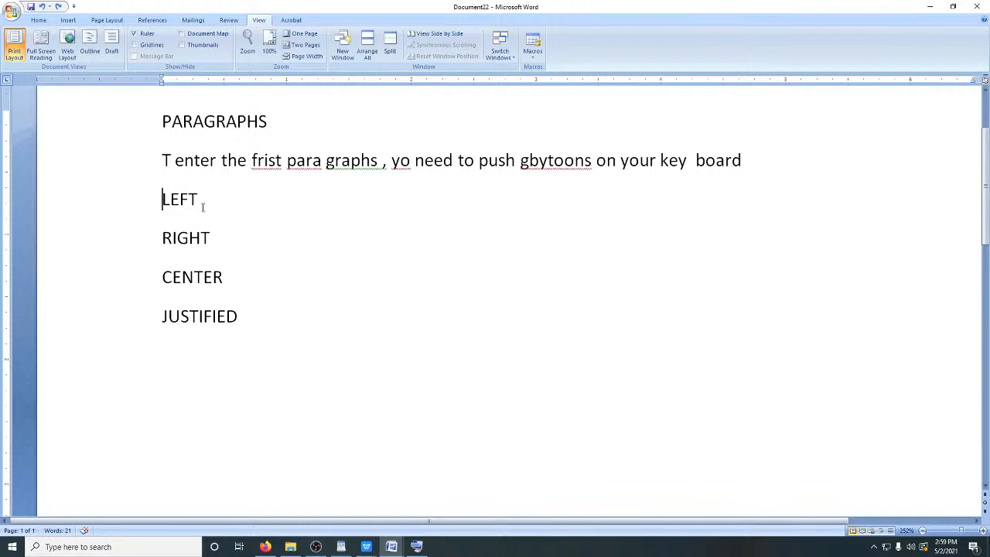
left_click_drag(205, 199, 161, 198)
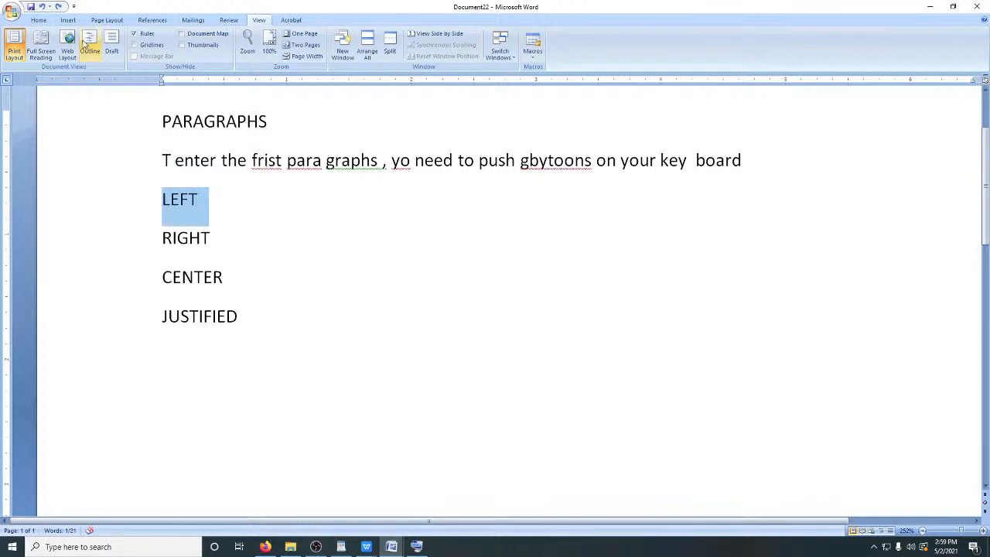
left_click(37, 20)
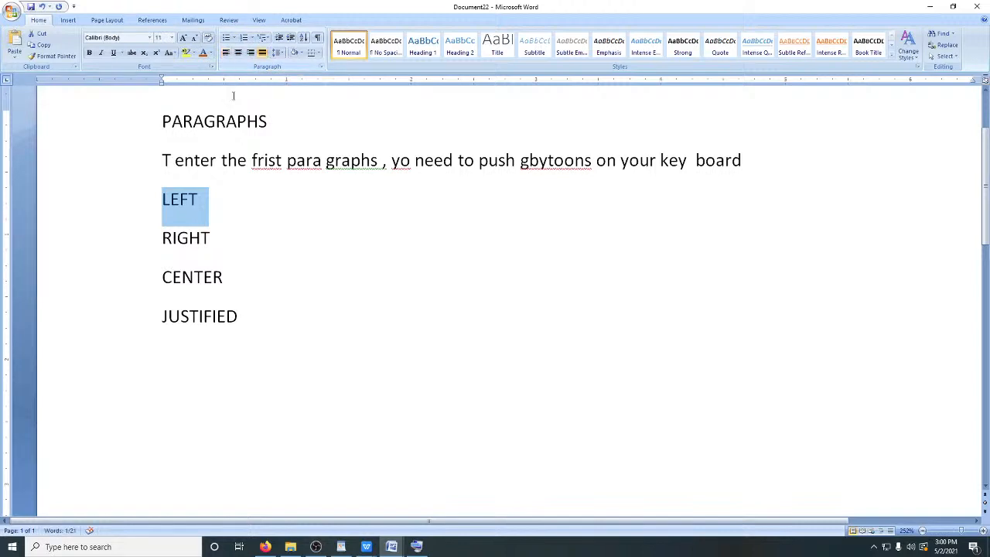
left_click(225, 53)
Right-align the LEFT line, view the page at 204% zoom, and restore the line's left alignment
left_click(250, 52)
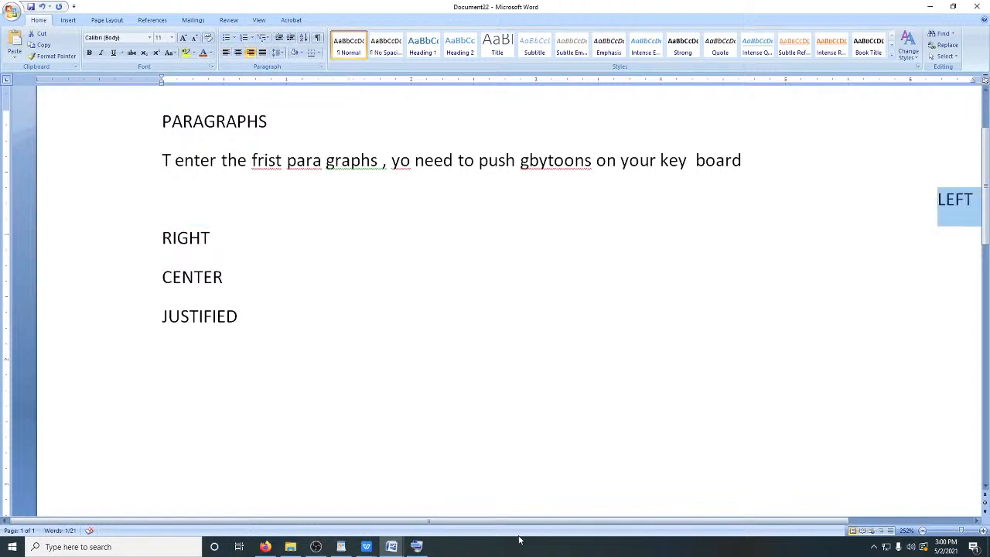
left_click_drag(961, 530, 959, 532)
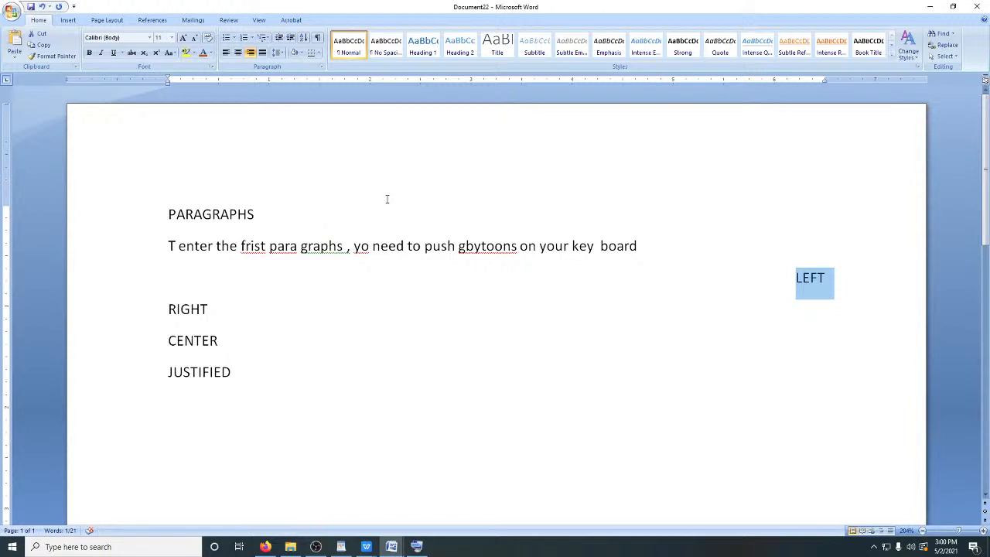
left_click(226, 52)
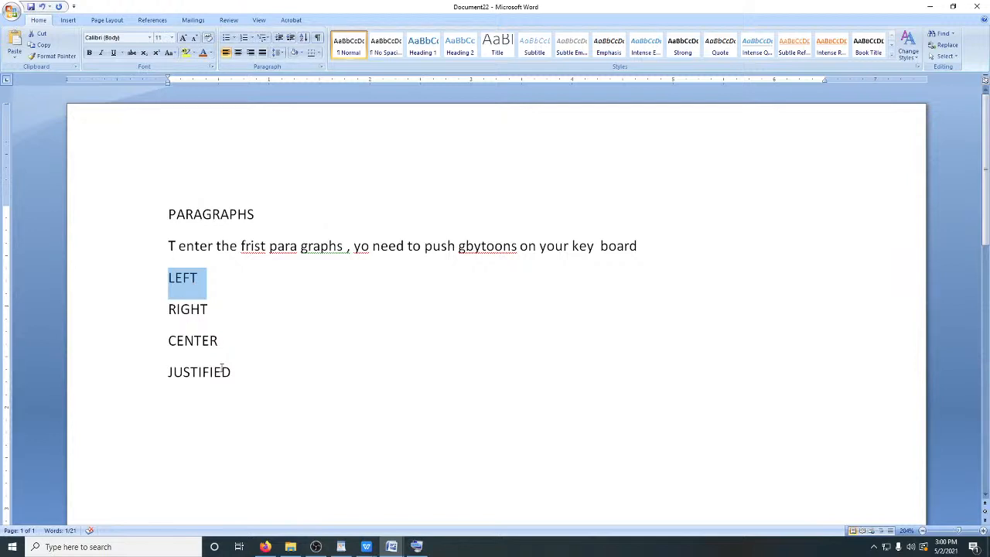
Set the font size of the LEFT, RIGHT, CENTER and JUSTIFIED lines to 26
left_click_drag(239, 383, 165, 278)
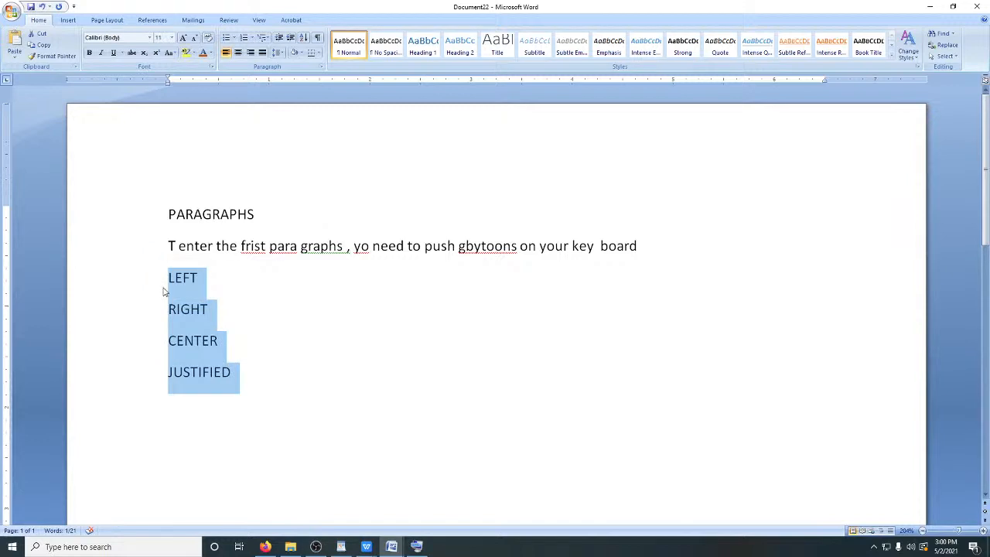
left_click(171, 38)
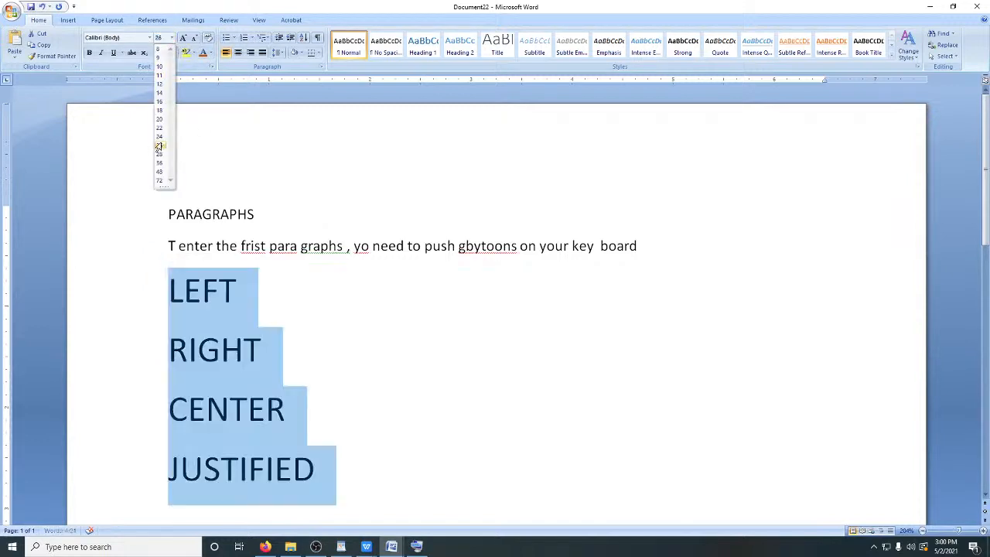
left_click(159, 146)
left_click(329, 362)
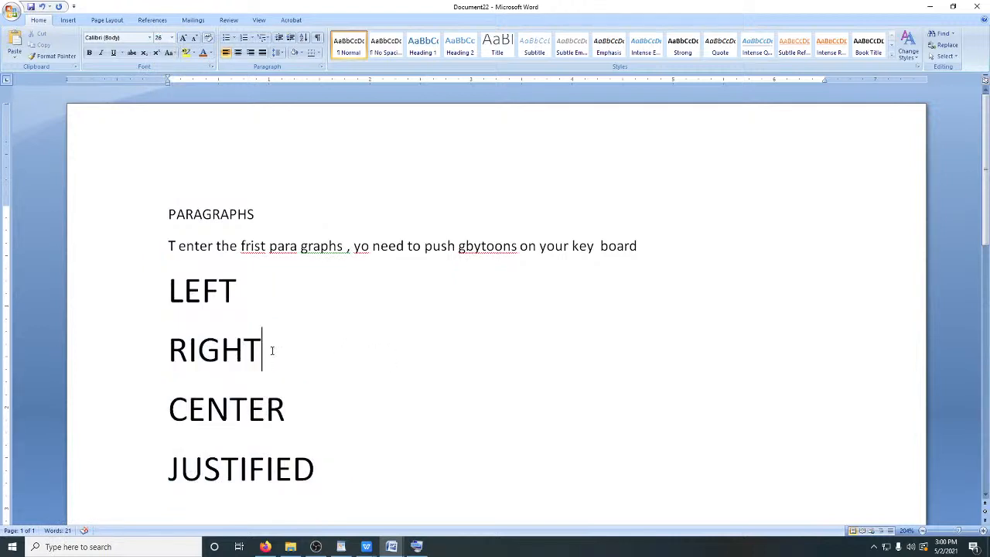
Align the RIGHT line to the page's right margin
left_click_drag(267, 347, 153, 348)
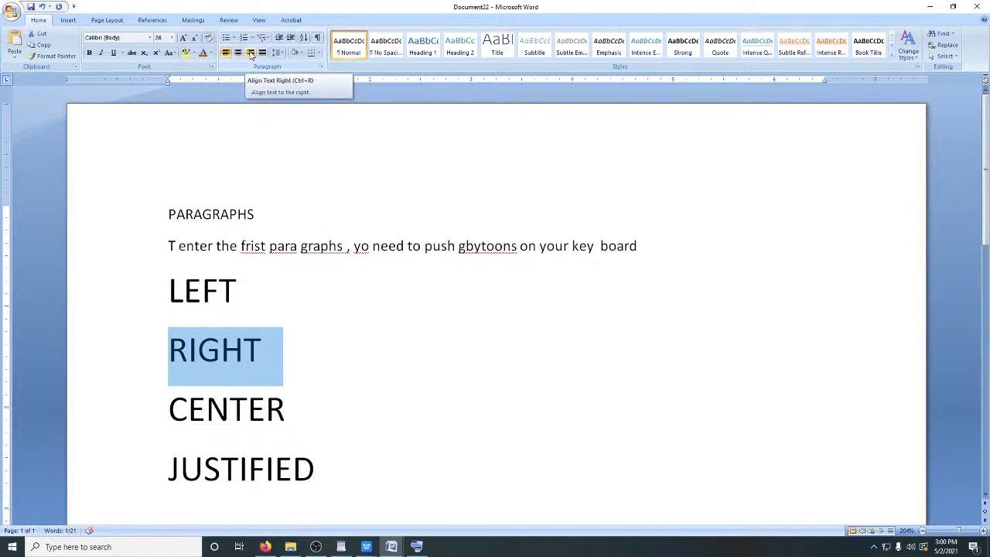
left_click(250, 53)
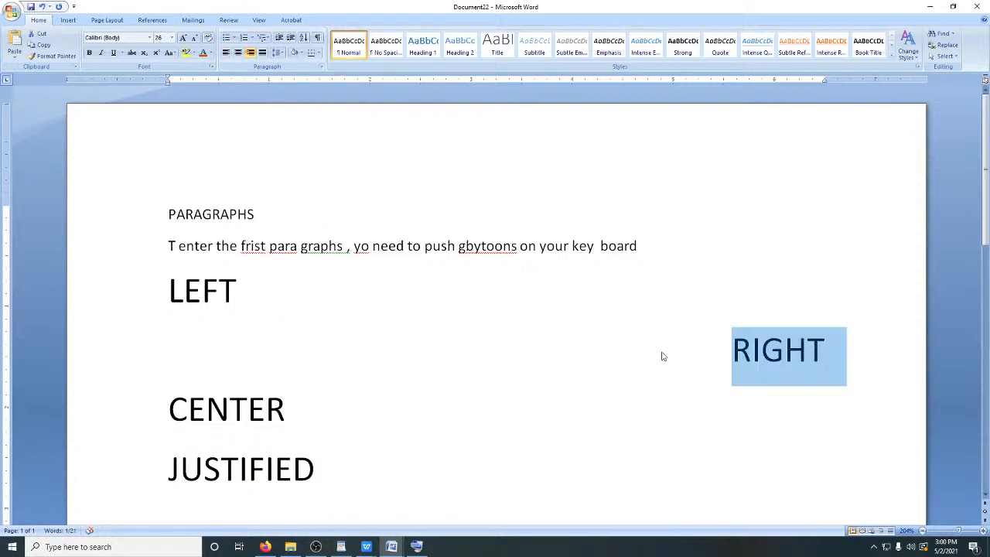
left_click(719, 395)
left_click(835, 351)
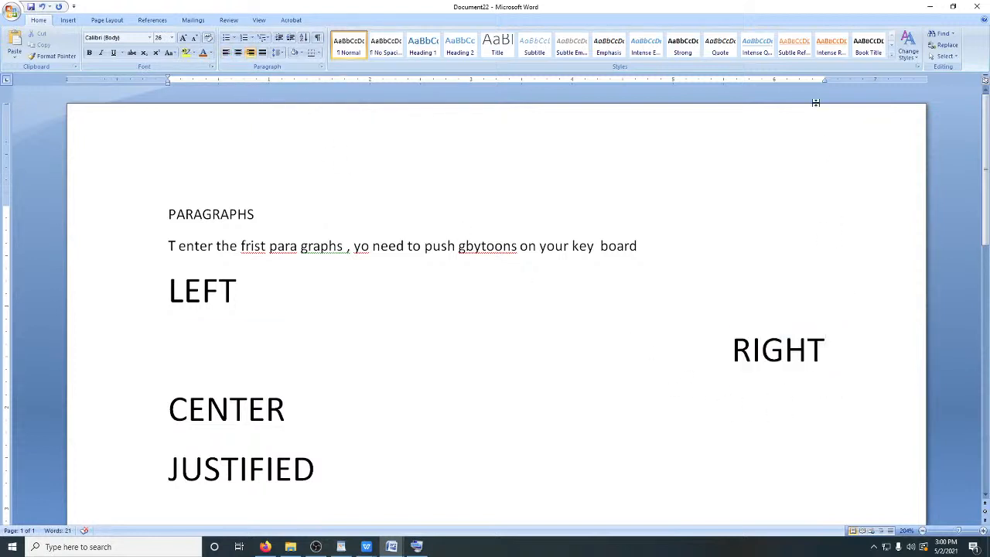
left_click_drag(825, 80, 826, 86)
Center the CENTER line between the page margins
left_click_drag(300, 409, 170, 410)
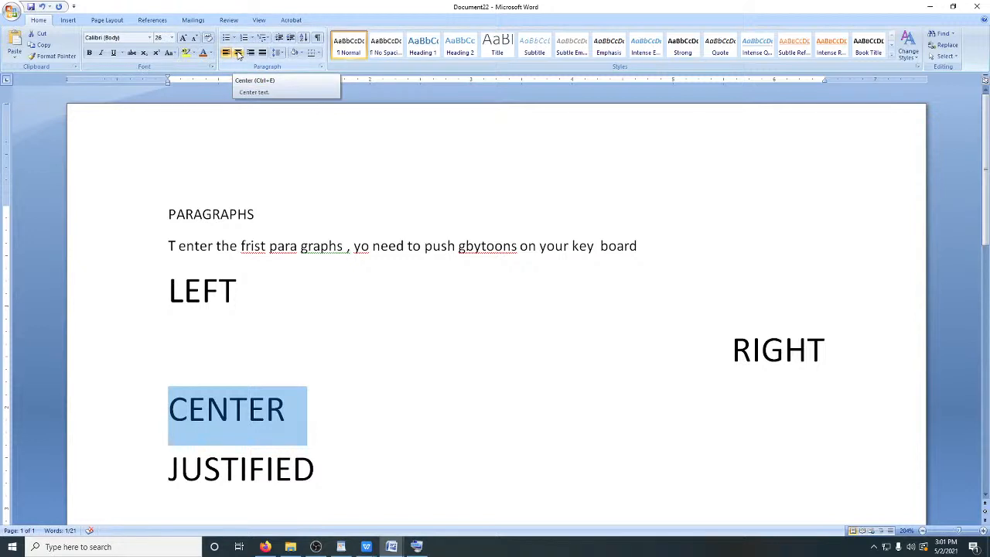
left_click(238, 53)
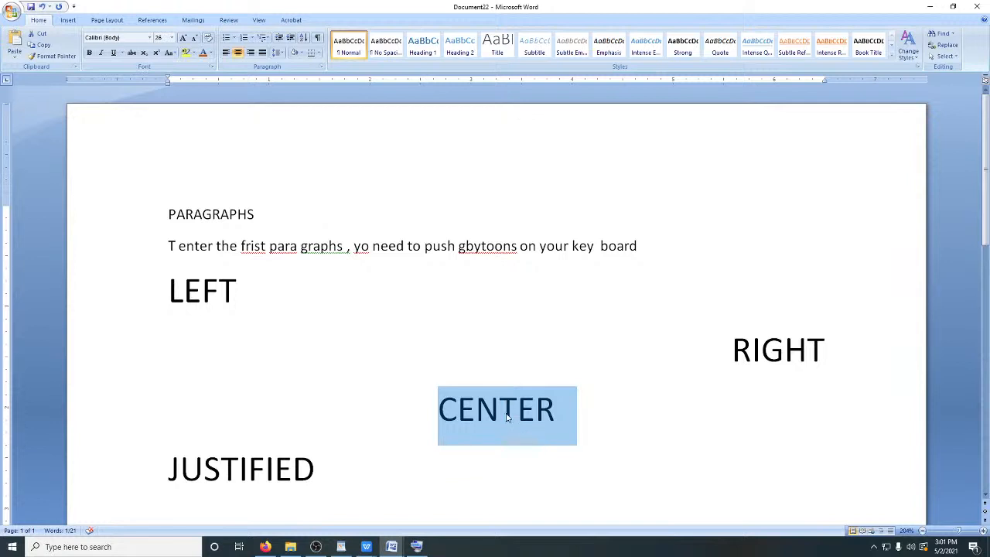
scroll(319, 410, "down", 1)
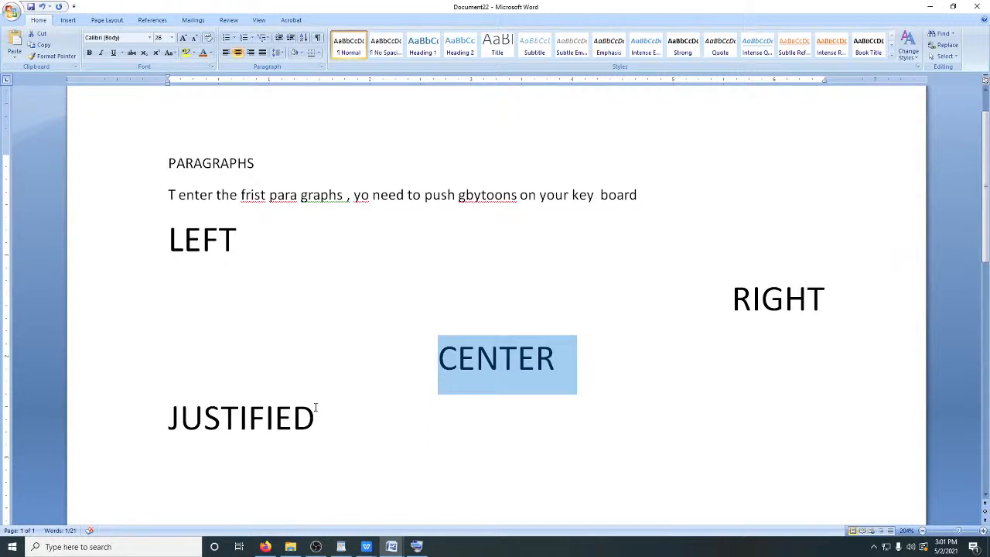
left_click(321, 415)
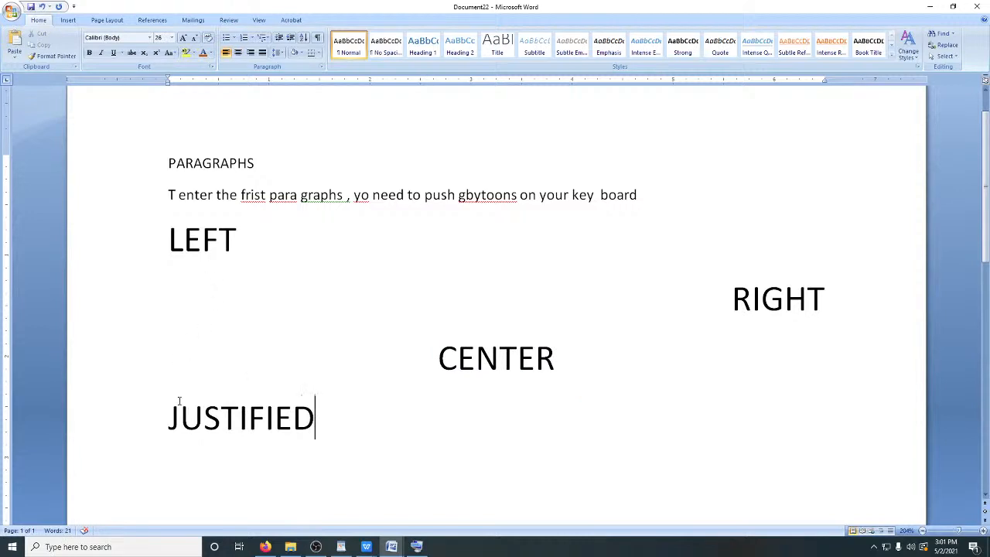
left_click(168, 83)
left_click(824, 84)
Justify the sentence below the PARAGRAPHS heading and return it to left alignment
left_click(648, 196)
left_click_drag(642, 194, 169, 193)
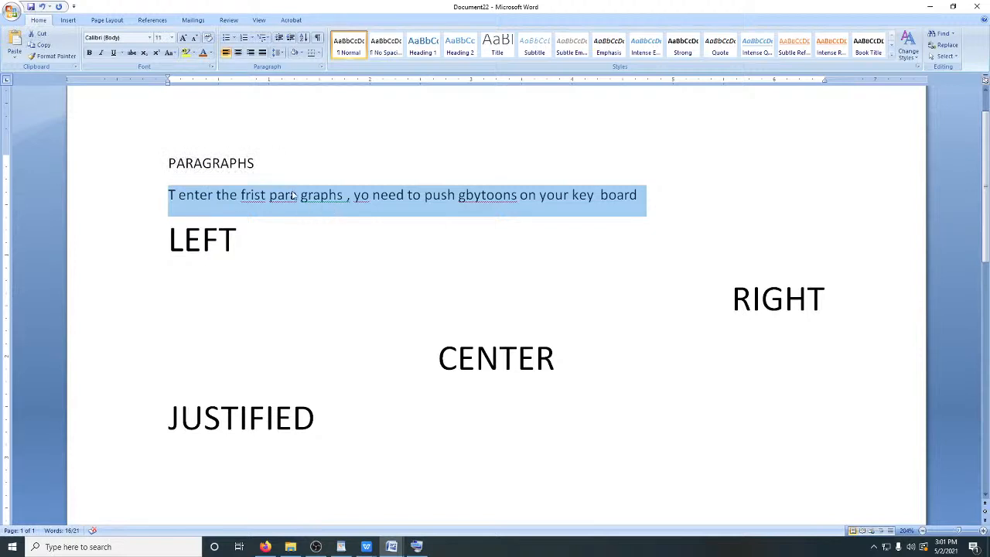
left_click(262, 52)
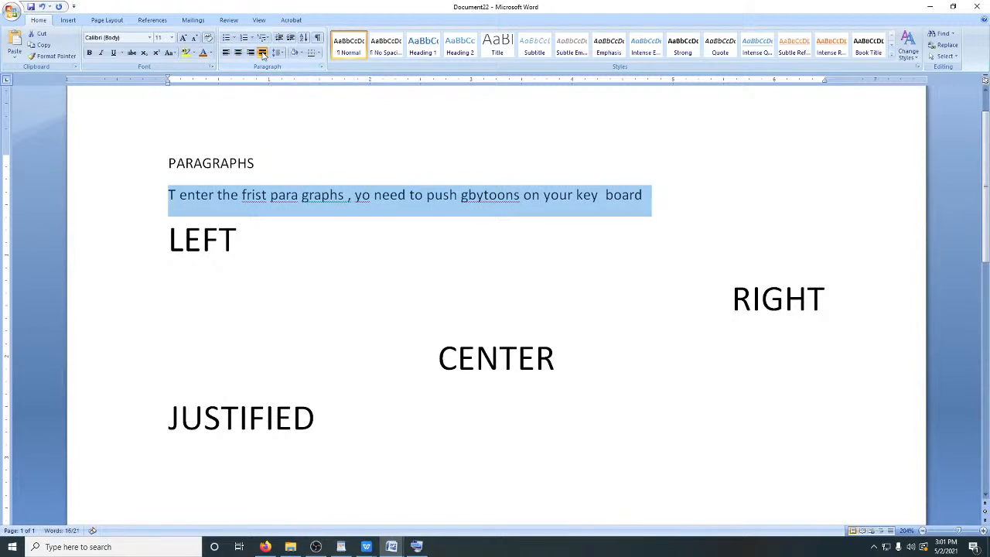
left_click(657, 194)
left_click_drag(644, 183, 165, 185)
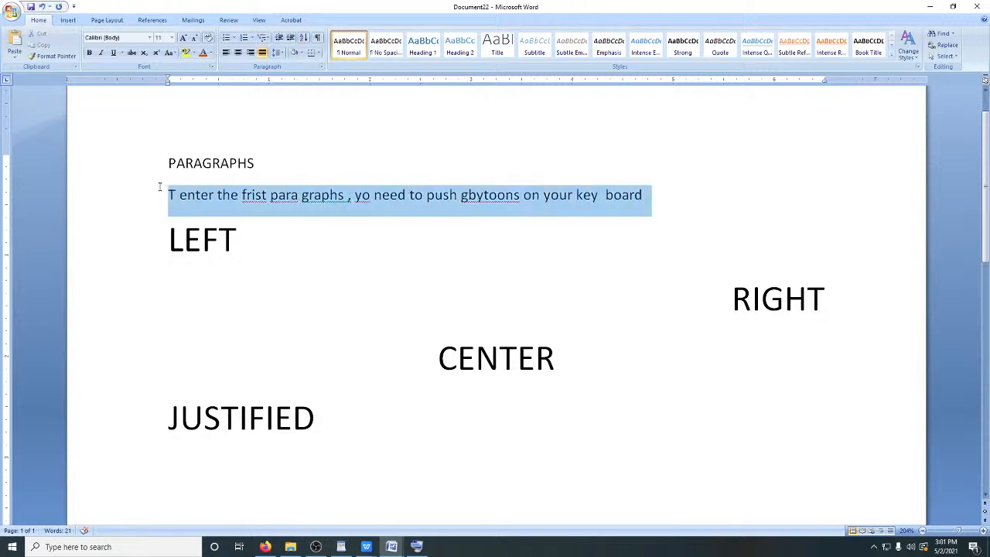
left_click(227, 54)
Extend the sentence after "key board" onto a third line with capital-letter filler words, starting with LKSLNKDSL LKNL KAJN AFN and ending with SG SG
left_click(656, 207)
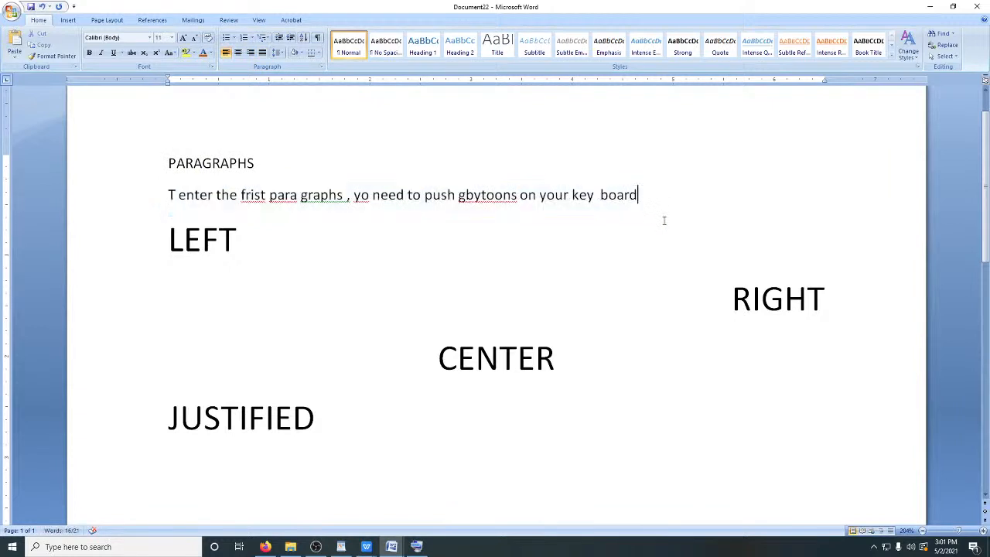
type("LKSLNKDSL")
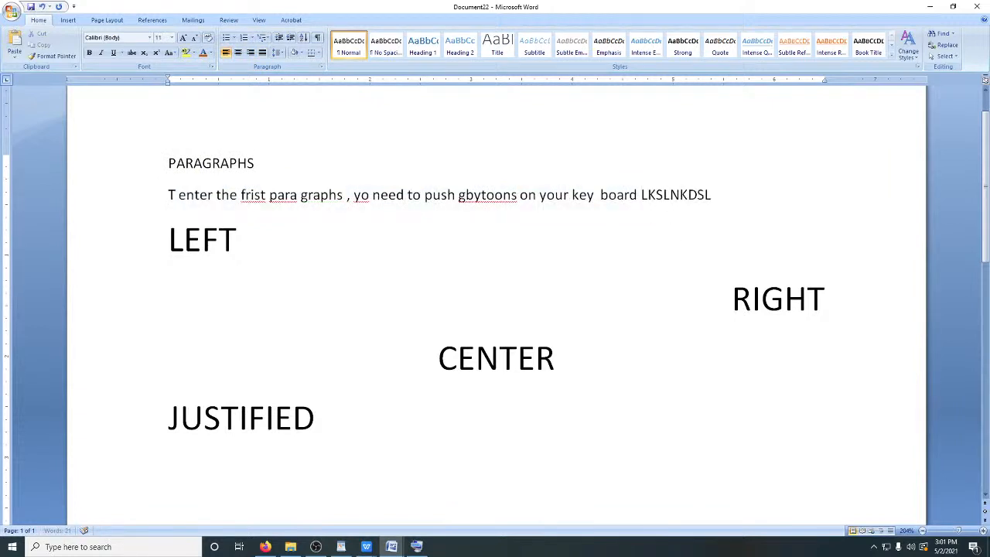
type(" LKNL KAJN AFN KLFHS LSS LKH")
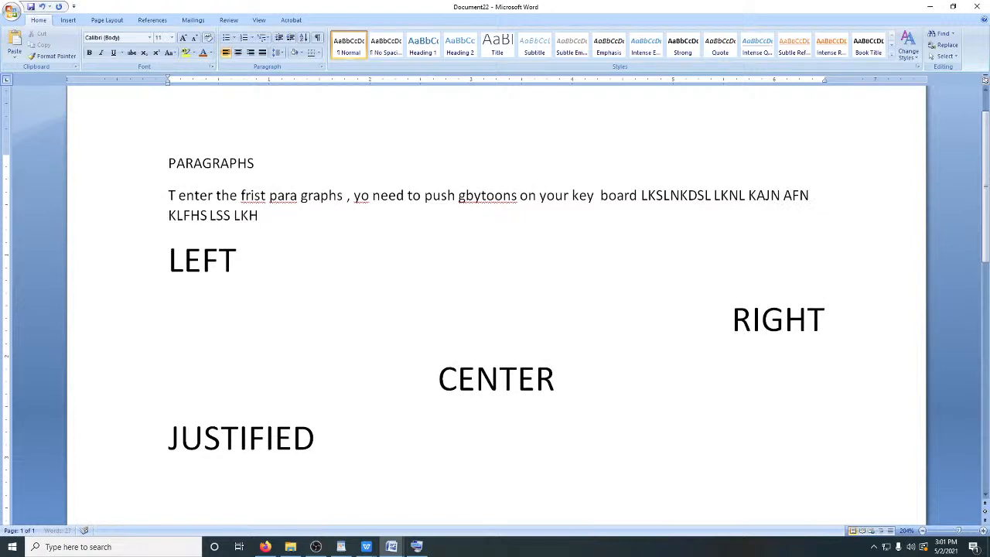
type(" ;AKFSLDF KSKSLS")
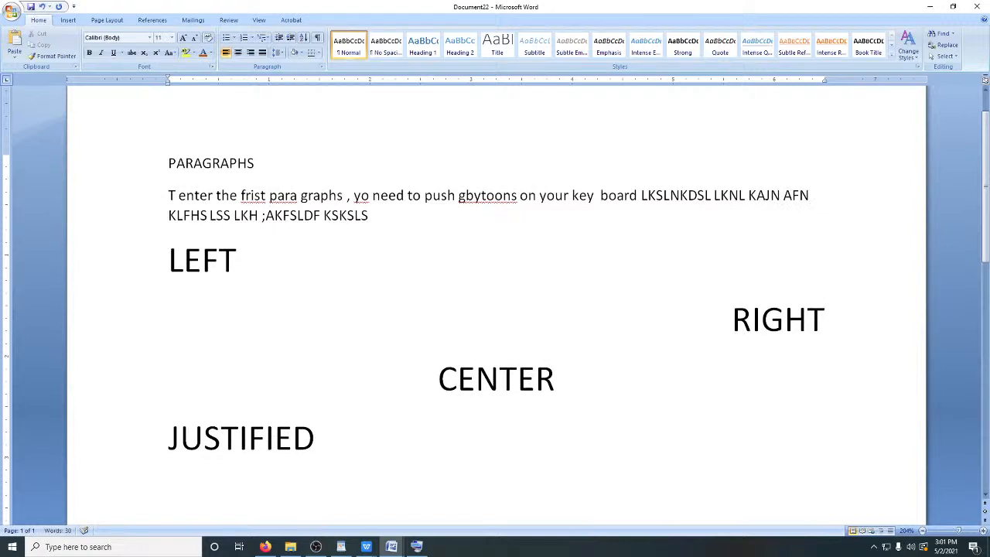
type(" ONF JSHJHLKLKD")
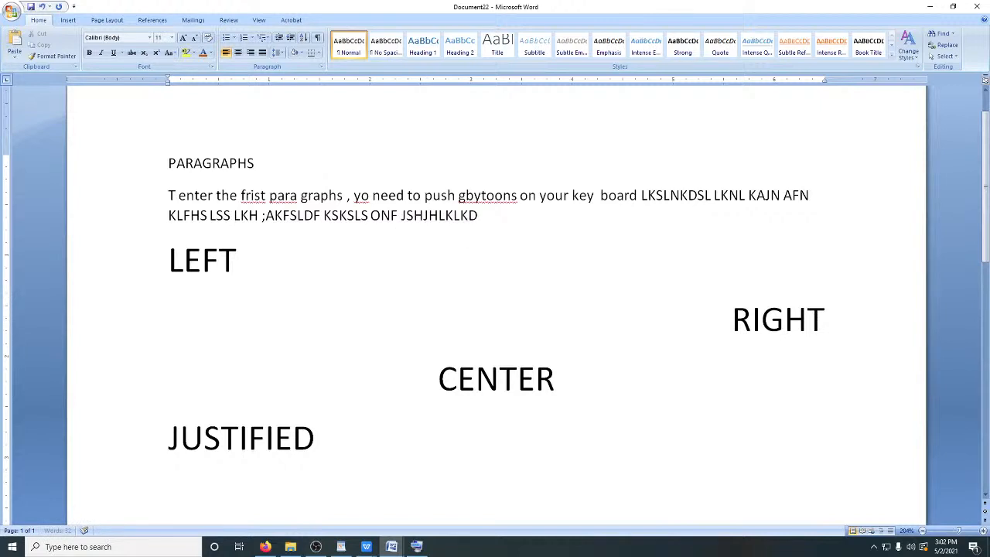
type(" LKLKJ   SNKJKHKSJ S;LKS")
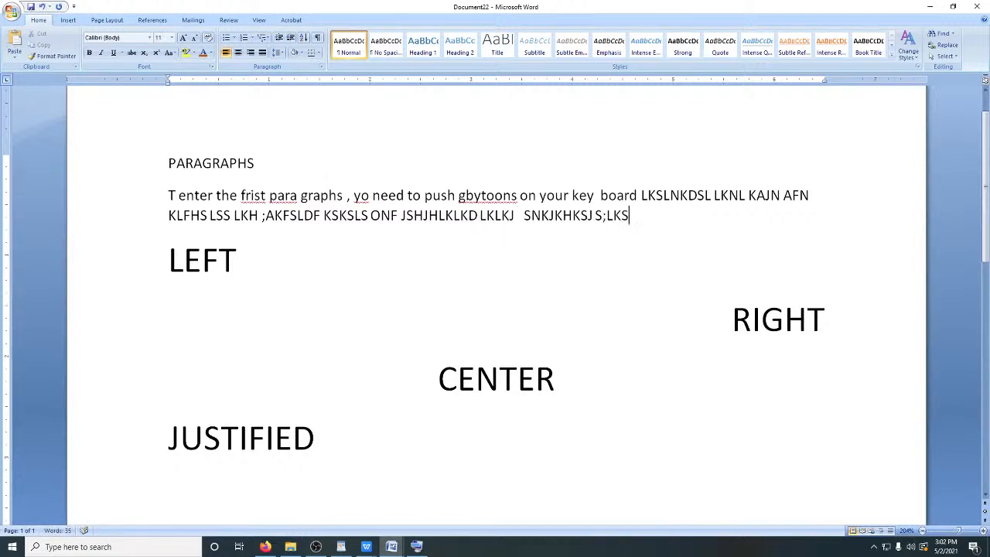
left_click(668, 216)
type("CVVSD DSD SS GS FSG")
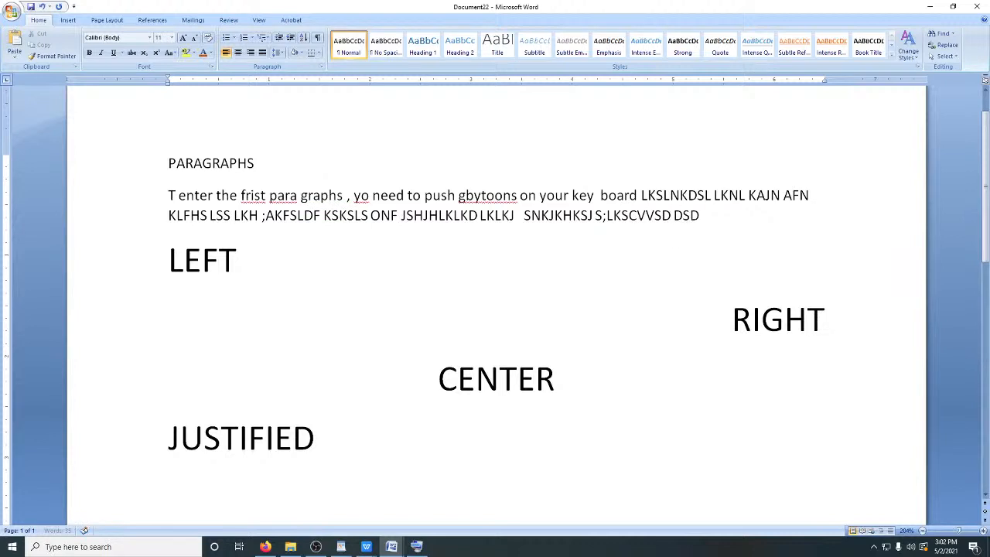
type("SGS")
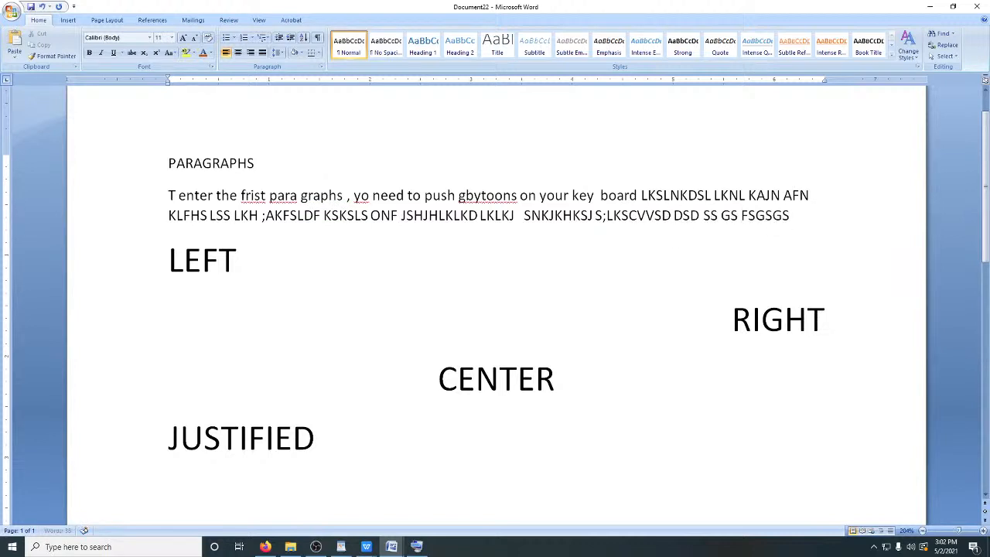
type(" SG SG")
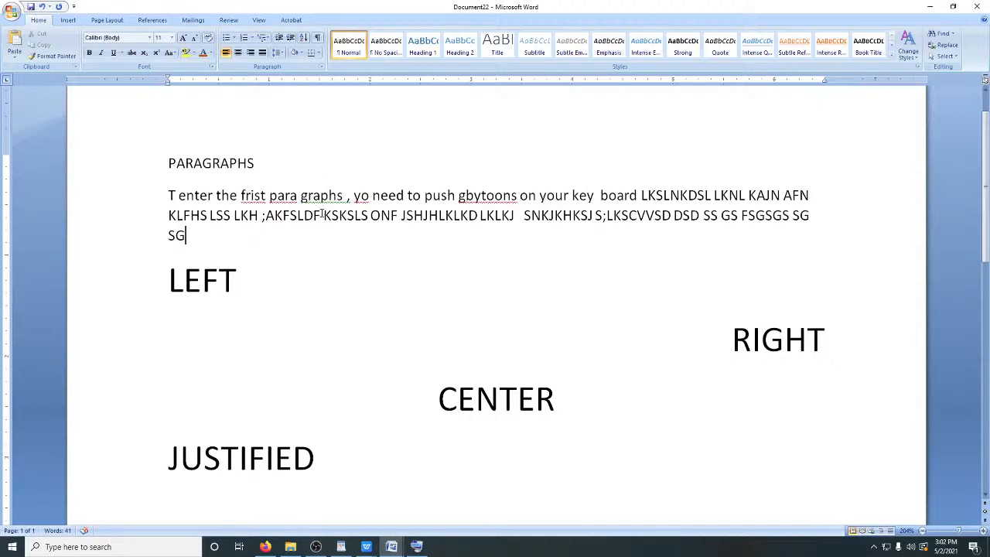
Apply center and right alignment in turn to the extended paragraph below the PARAGRAPHS heading, and finish with it justified
triple_click(322, 215)
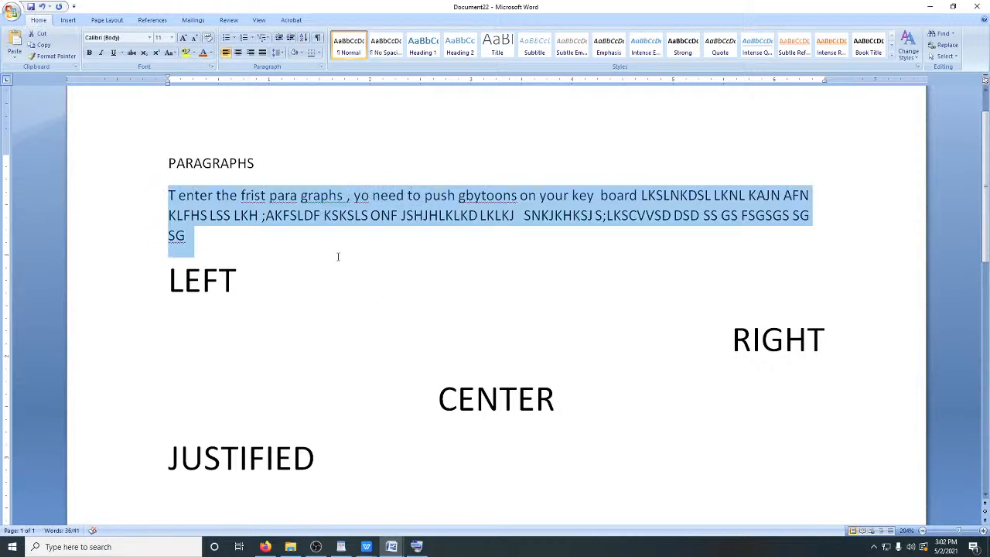
left_click(237, 52)
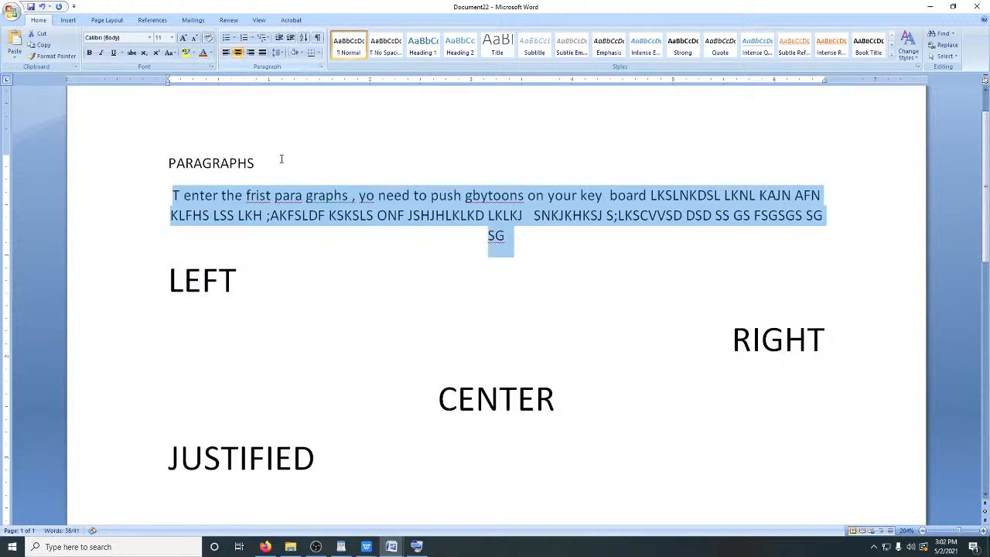
left_click(250, 52)
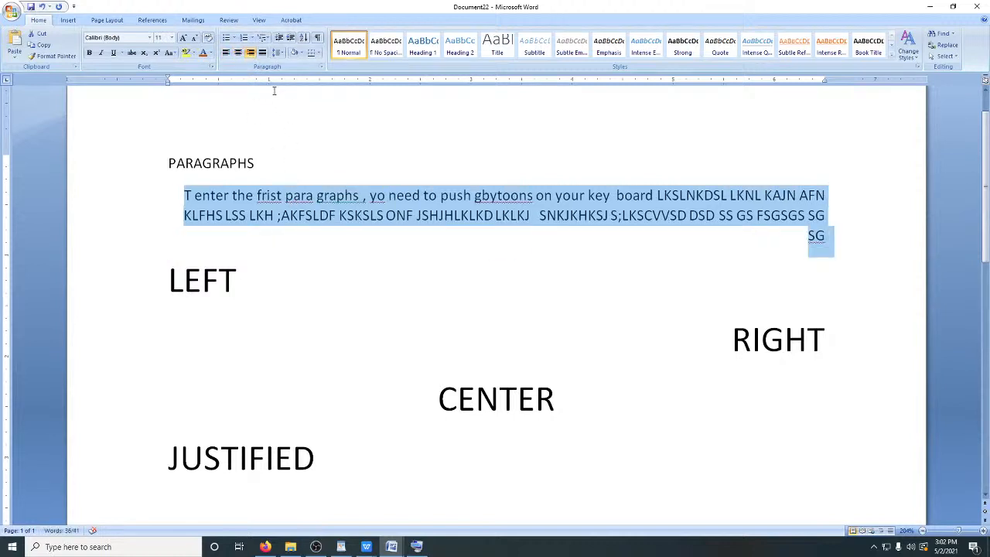
left_click(262, 52)
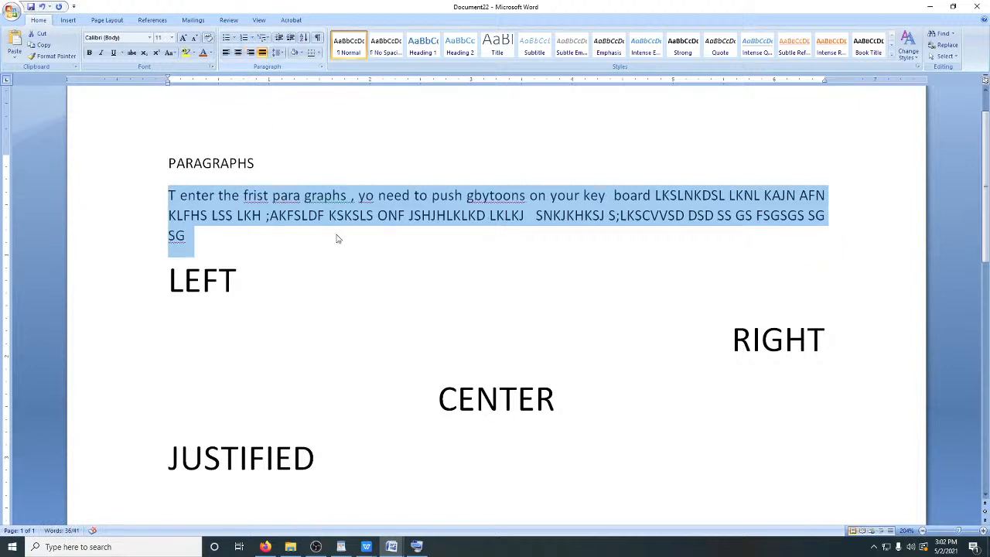
left_click(319, 265)
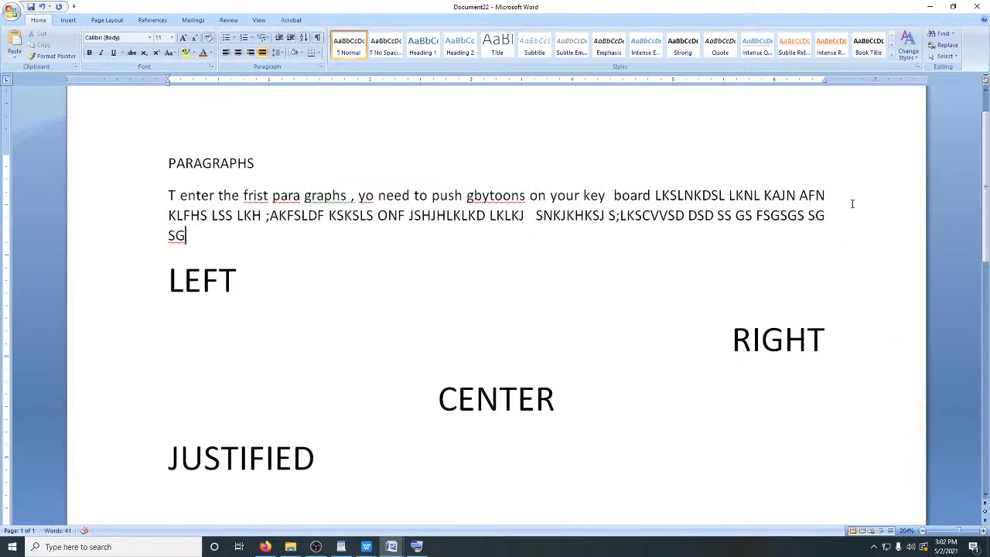
left_click_drag(824, 81, 825, 85)
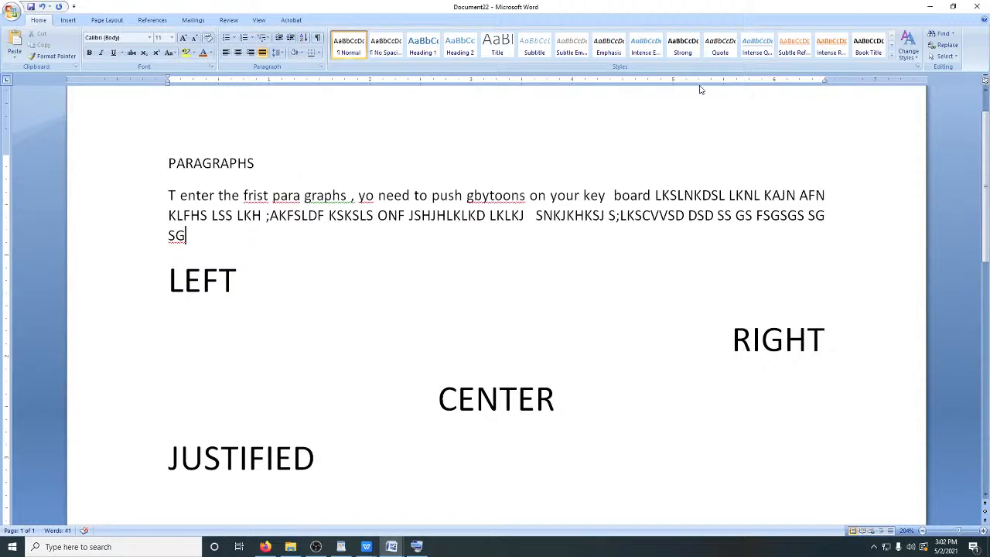
Check the indentation and spacing settings of the extended paragraph below the PARAGRAPHS heading
double_click(169, 83)
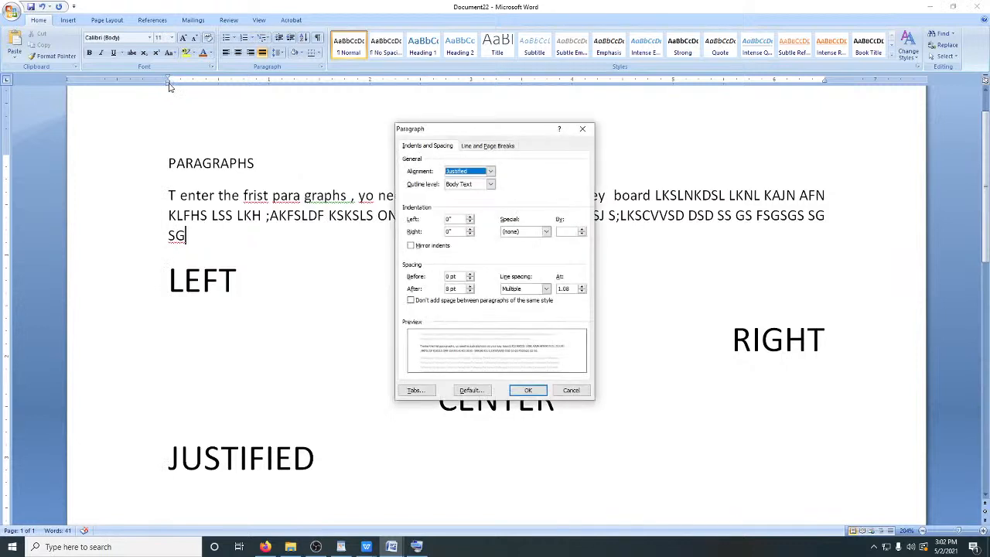
left_click(584, 129)
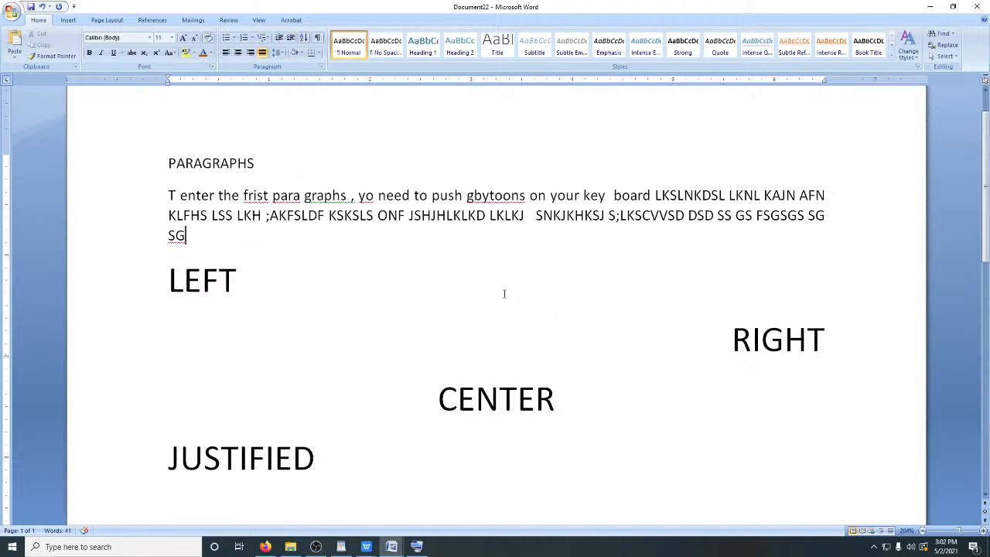
Add the line BULLETS AND NUMBERING below the JUSTIFIED line, leaving space between them
scroll(374, 249, "down", 7)
left_click(374, 249)
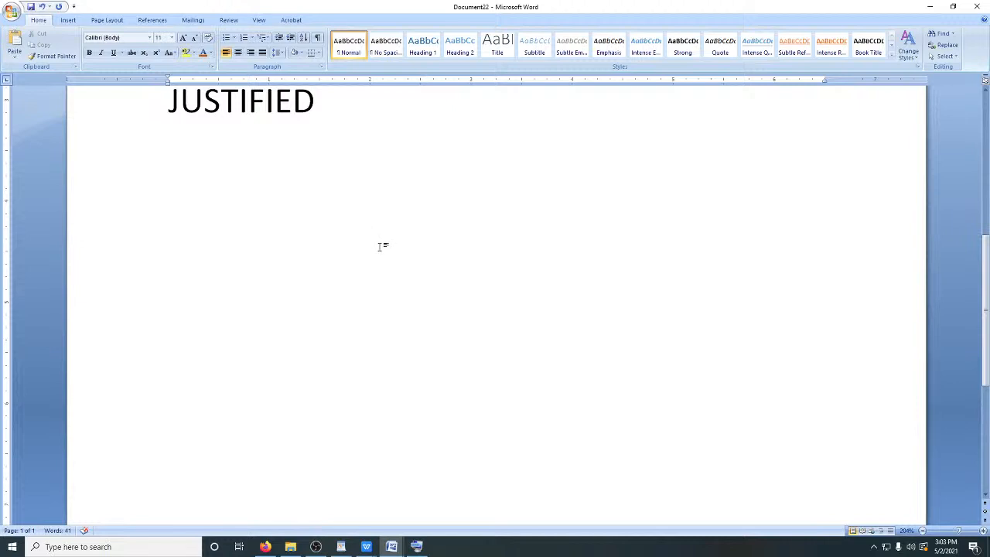
key("Return")
type("BULLETS AND NUMBA")
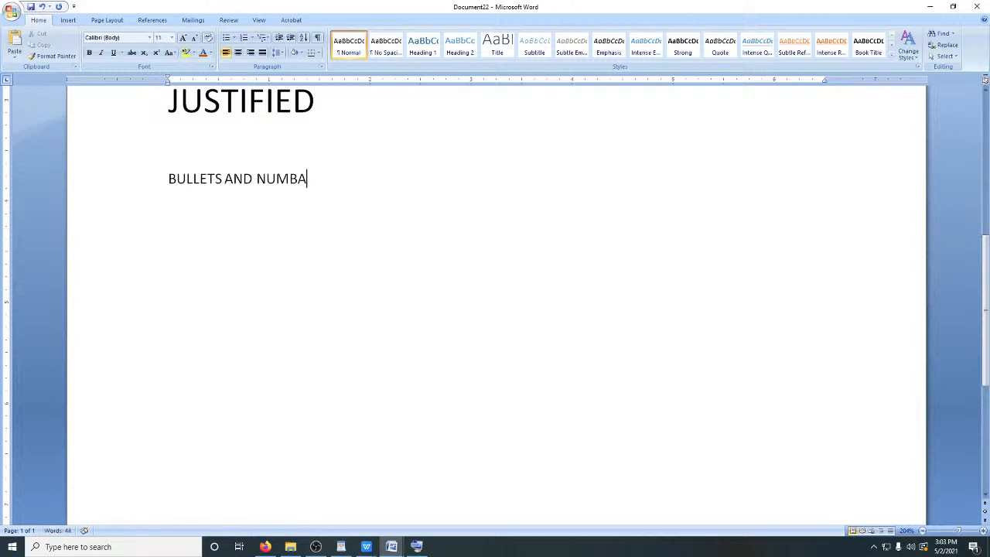
key("BackSpace")
type("ERING")
Set the font size of the BULLETS AND NUMBERING heading to 26
scroll(401, 239, "up", 1)
scroll(389, 247, "down", 3)
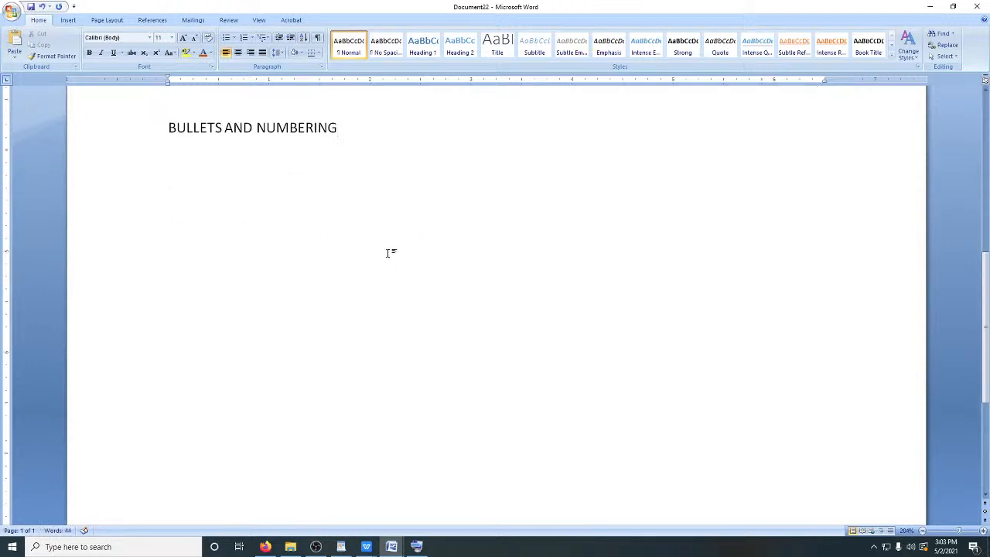
scroll(389, 247, "up", 1)
left_click_drag(344, 130, 167, 123)
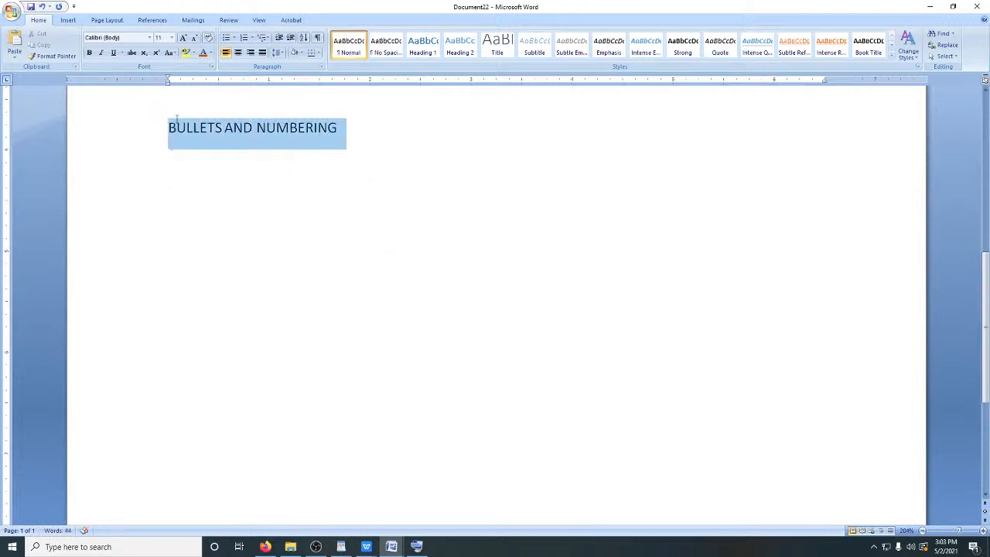
left_click(171, 37)
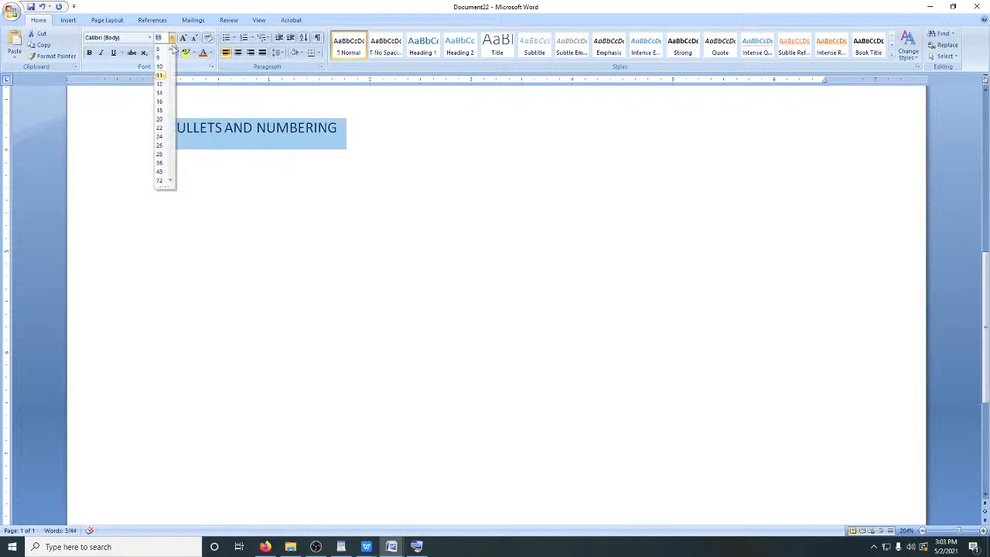
left_click(160, 145)
Enter BOOKS on its own line below the BULLETS AND NUMBERING heading and start another line
left_click(452, 264)
key("Return")
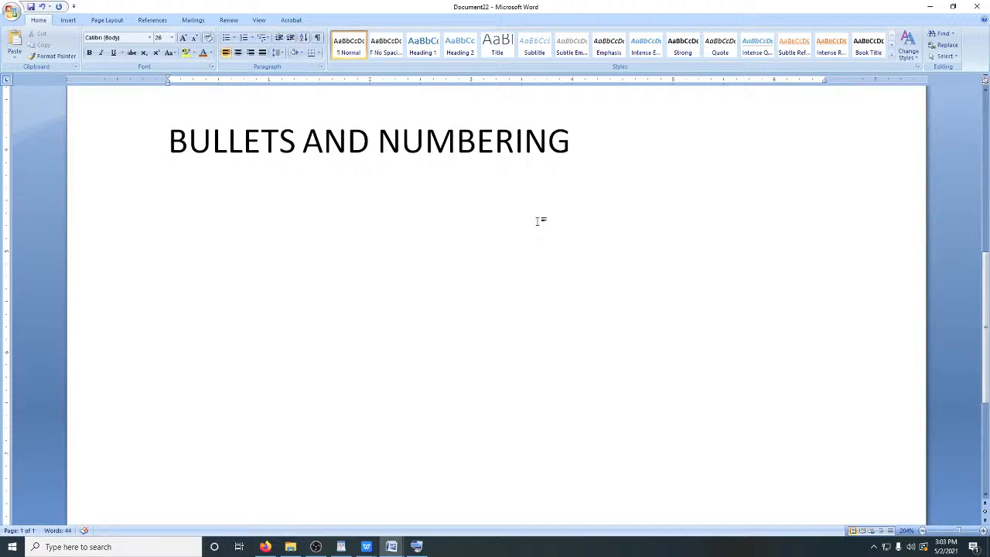
type("BOOKS")
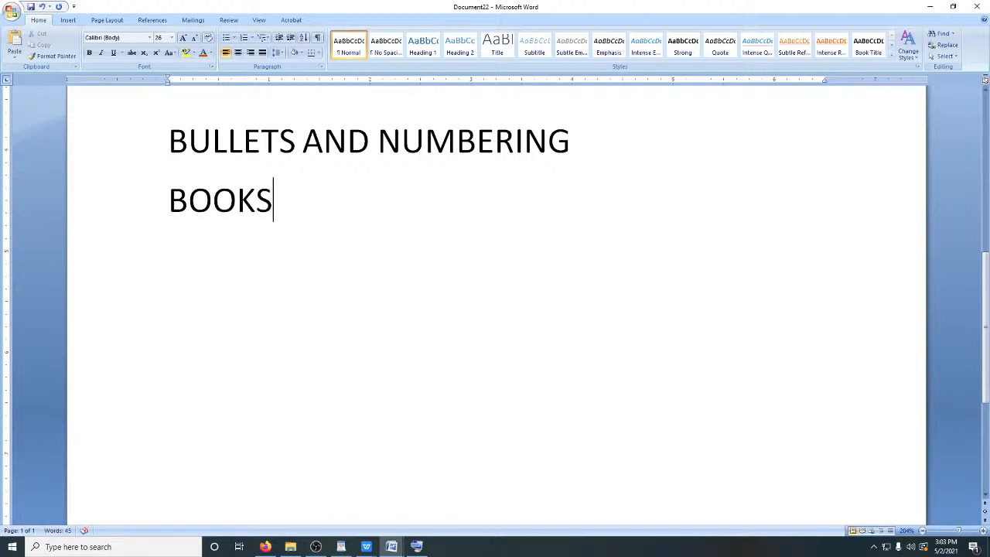
key("Return")
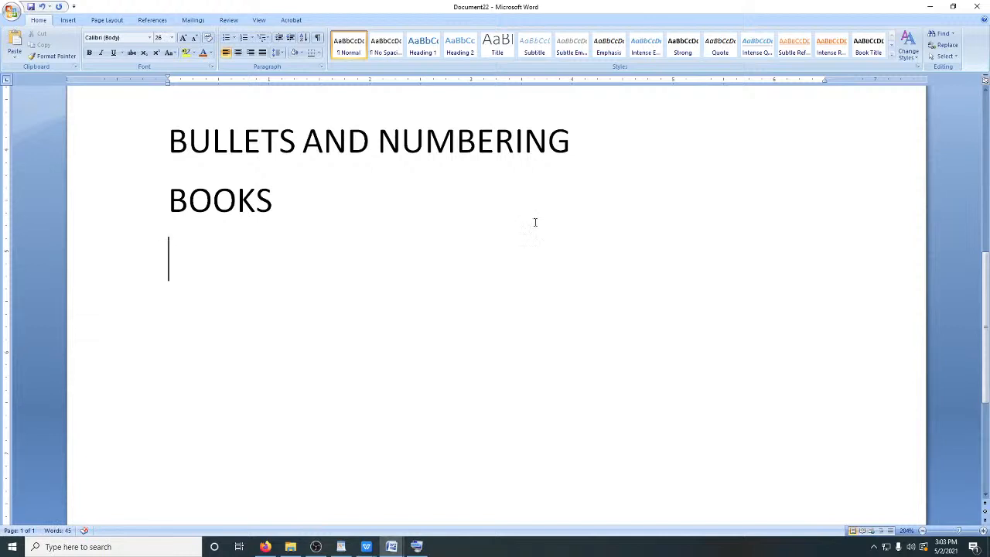
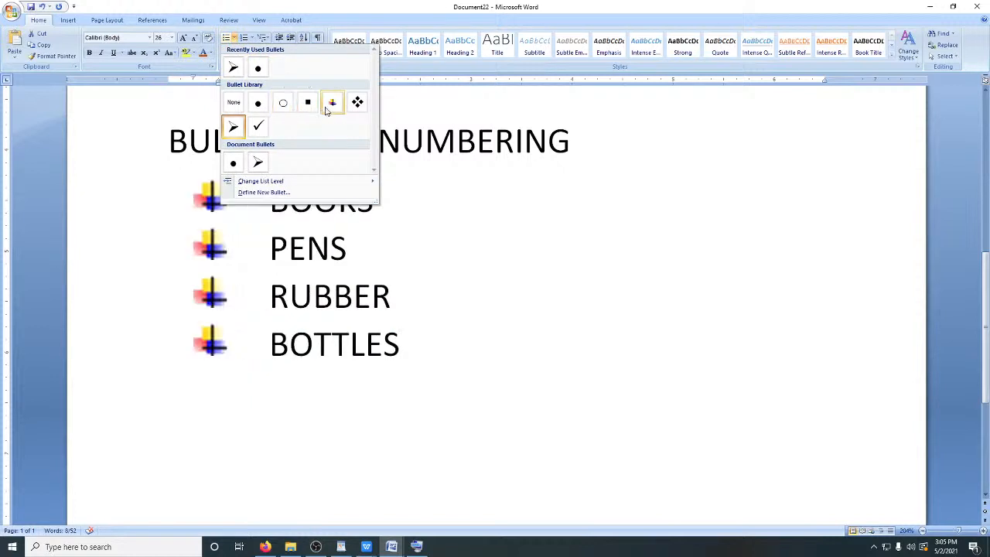
Give the four list items the multicoloured cross bullet, and replace it with a newly defined Σ symbol bullet, character code 229
left_click(331, 105)
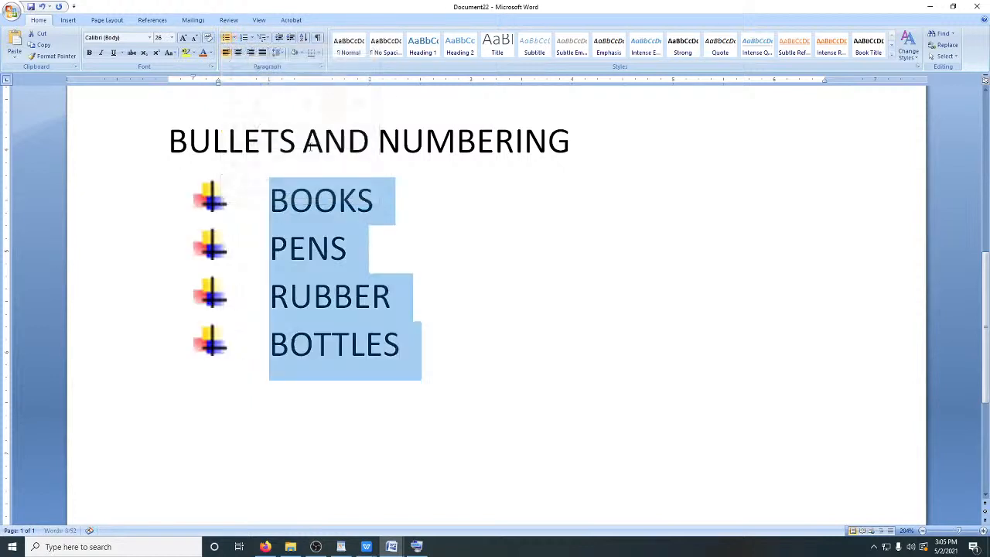
left_click(234, 37)
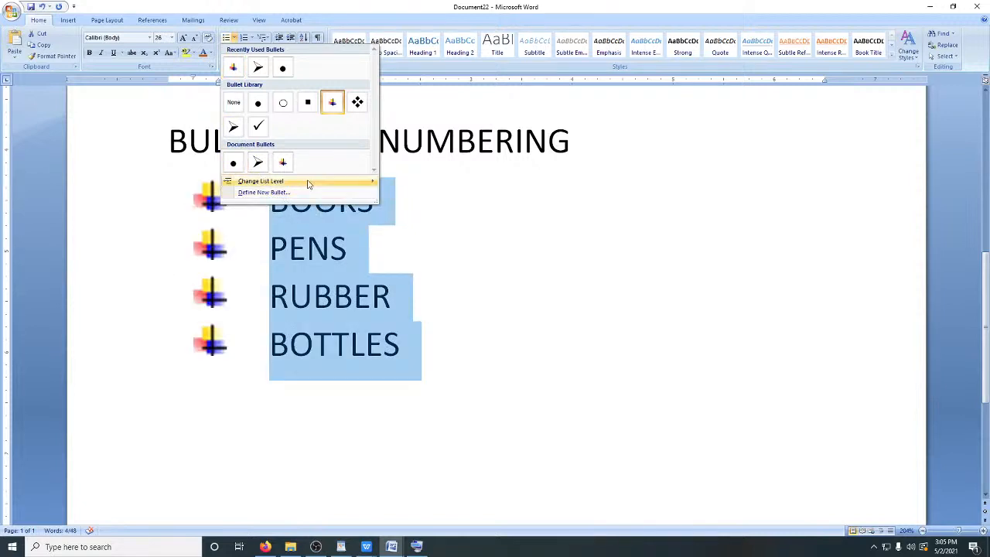
left_click(290, 193)
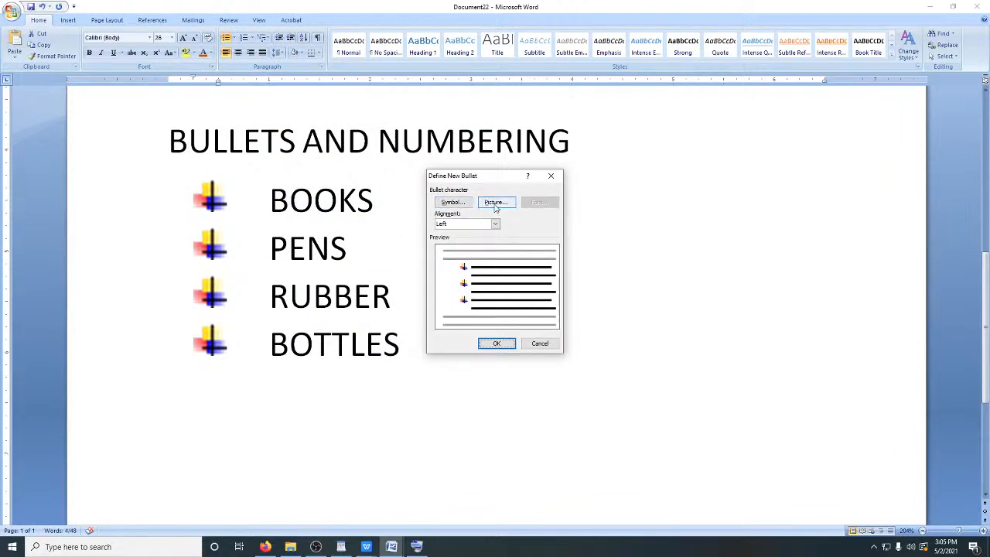
left_click(453, 204)
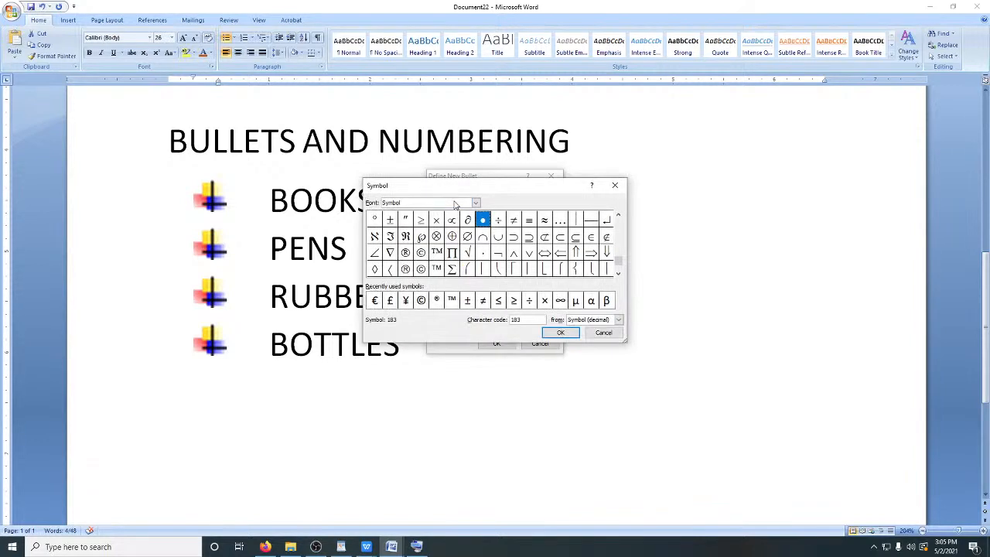
left_click(453, 269)
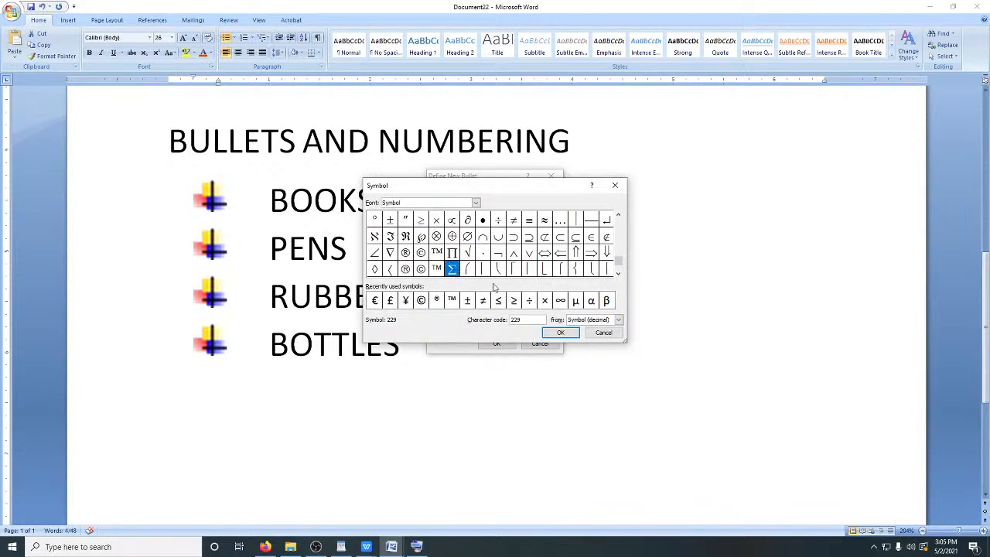
left_click(558, 332)
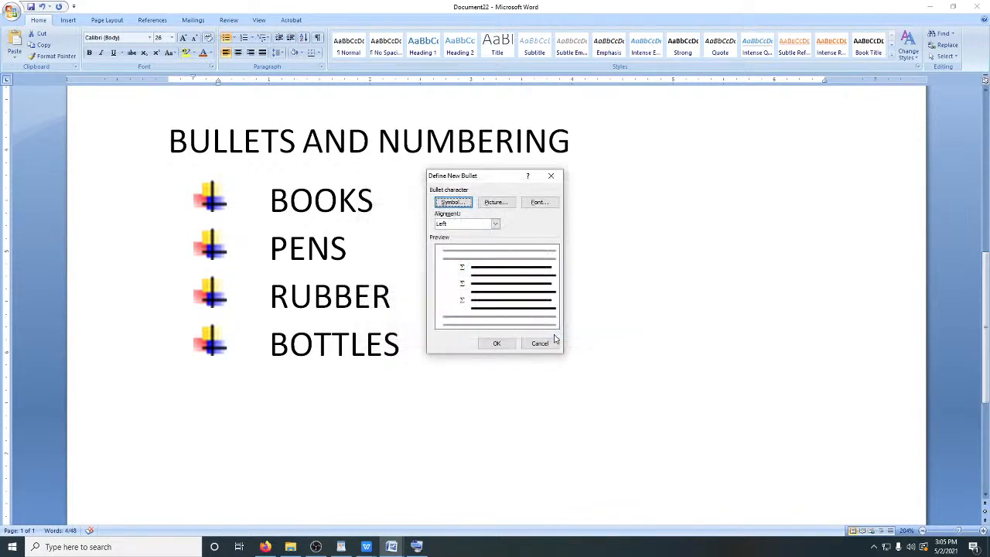
left_click(497, 343)
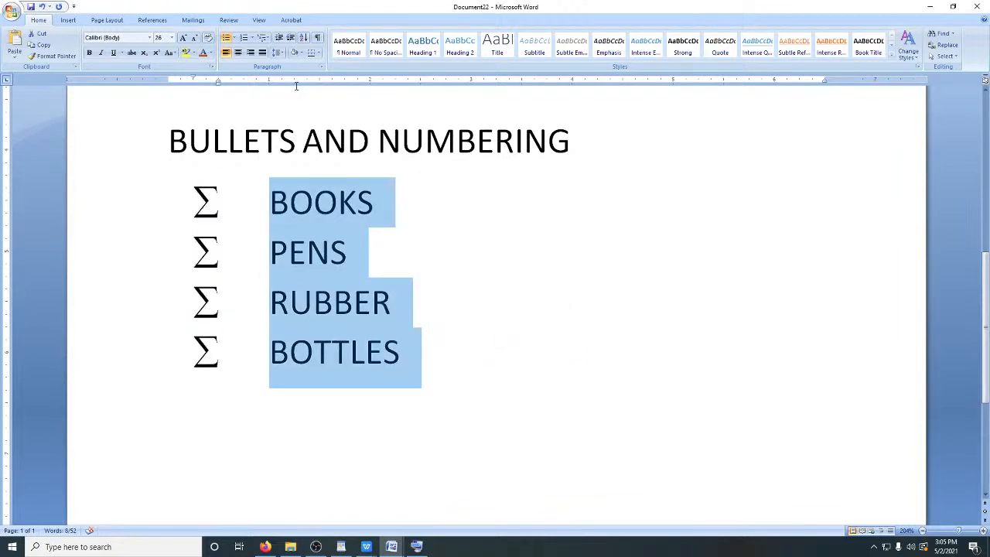
Change the bullets of the four list items from BOOKS to BOTTLES to check marks
left_click(235, 38)
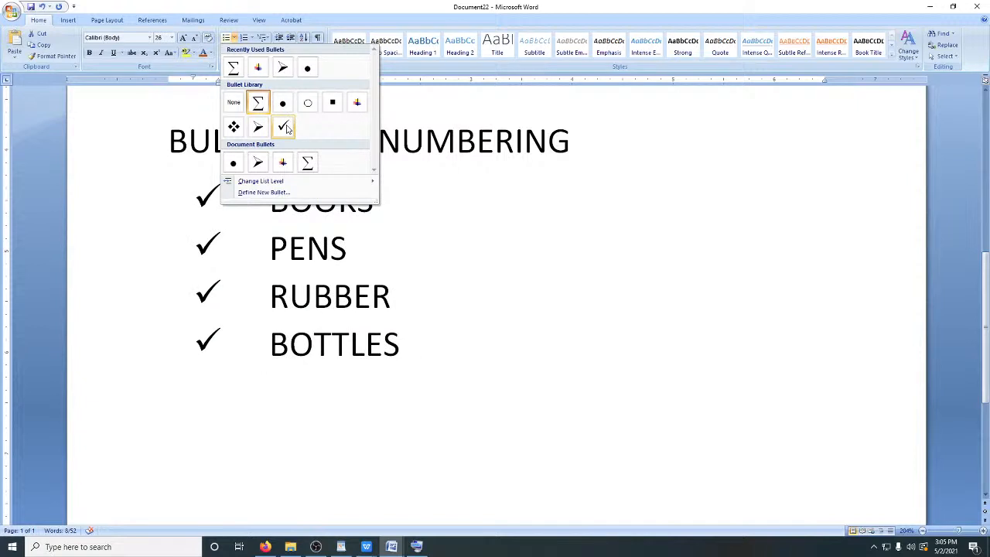
left_click(285, 127)
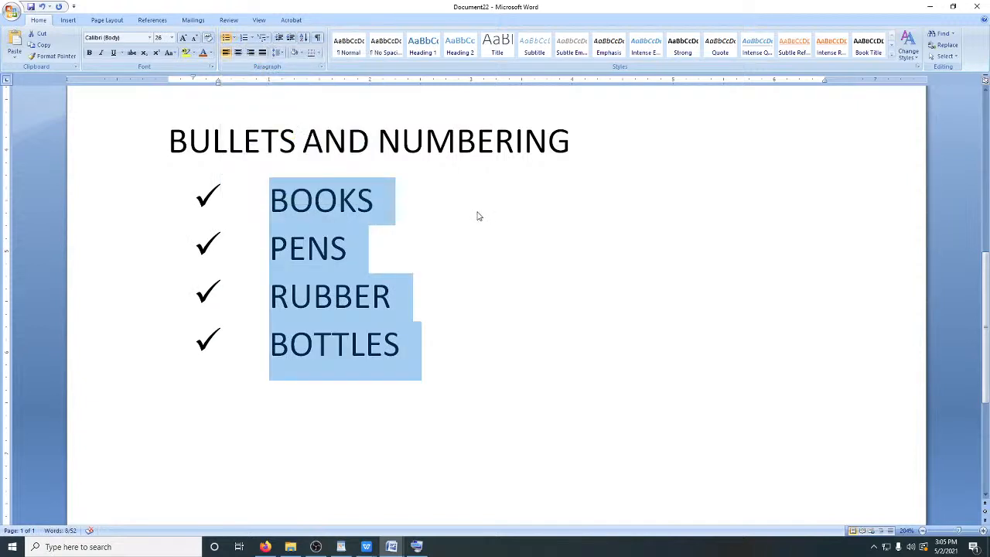
Try to import the image whose name starts with 1_WP6OLd from USB Drive (H:) as a new picture bullet for the list
left_click(234, 38)
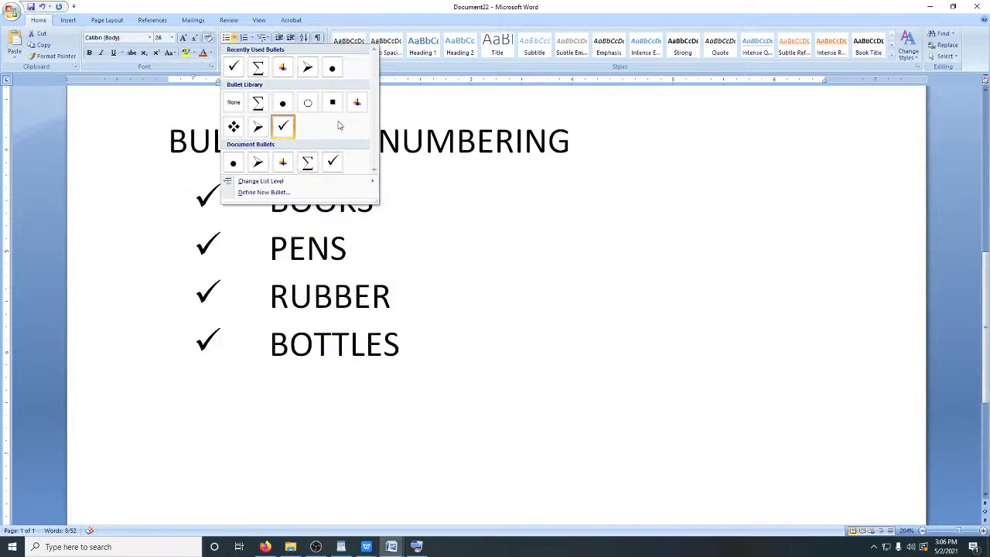
left_click(263, 192)
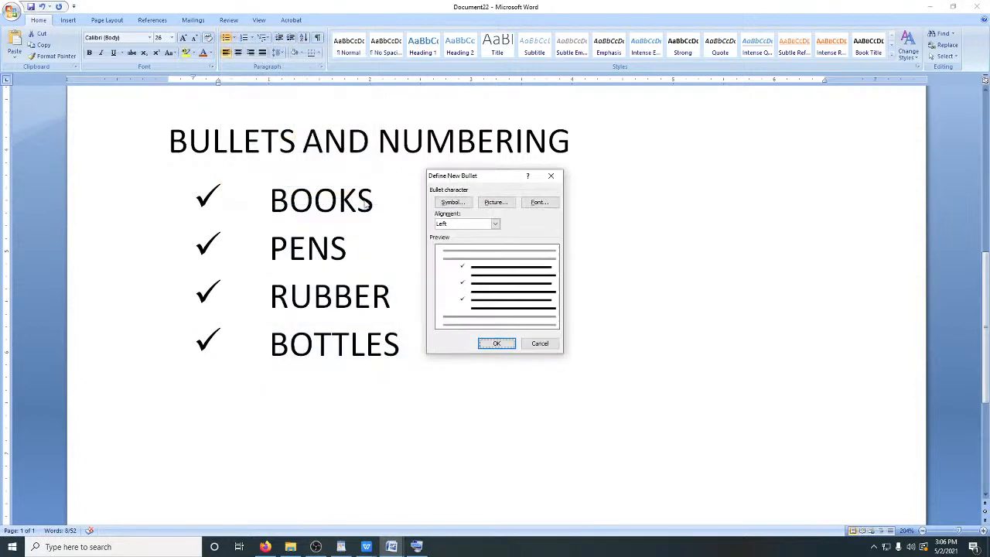
left_click(500, 203)
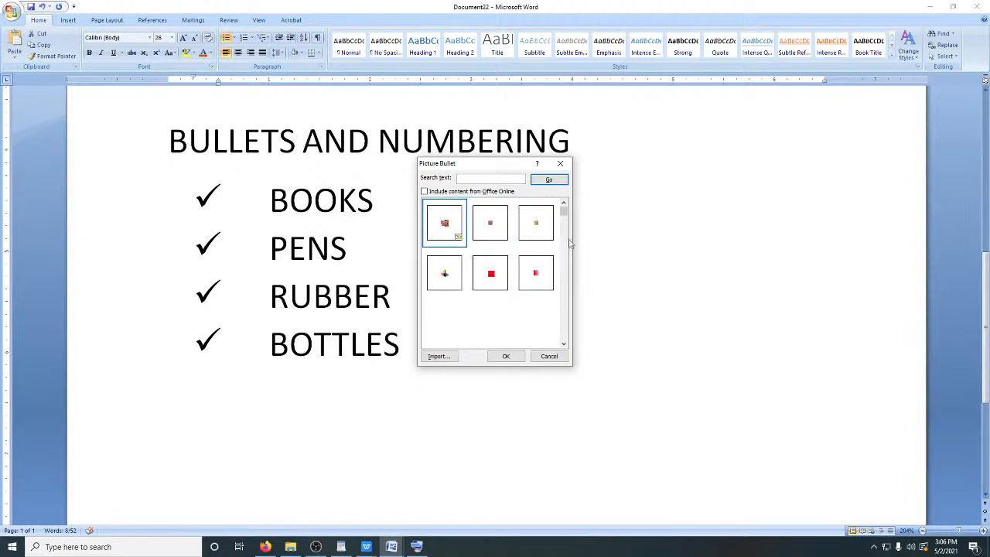
left_click_drag(565, 210, 562, 273)
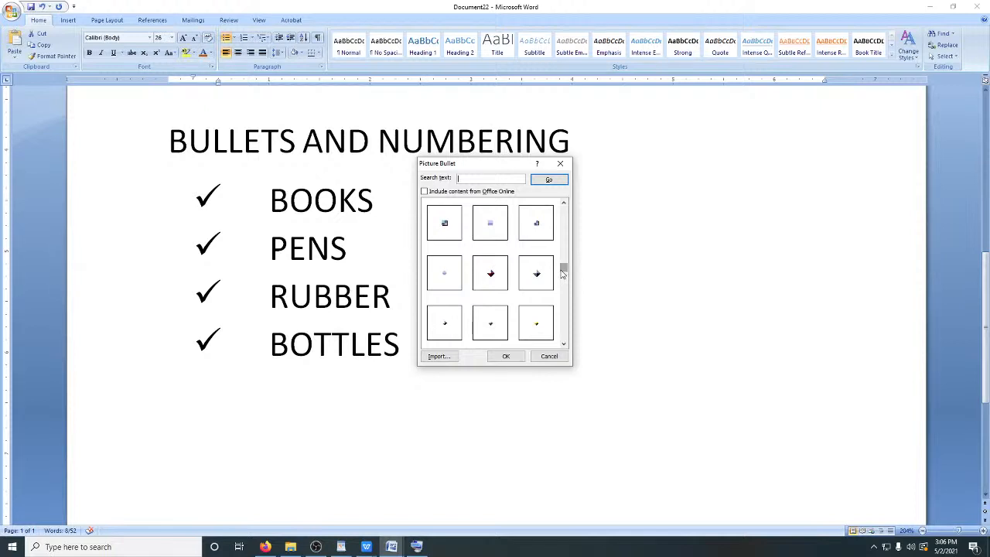
left_click(437, 357)
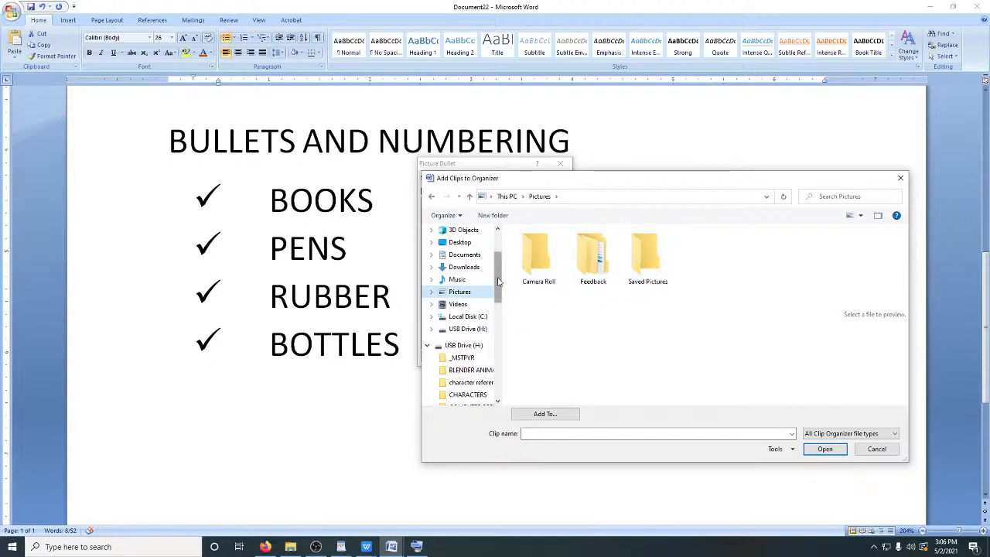
left_click_drag(498, 282, 501, 308)
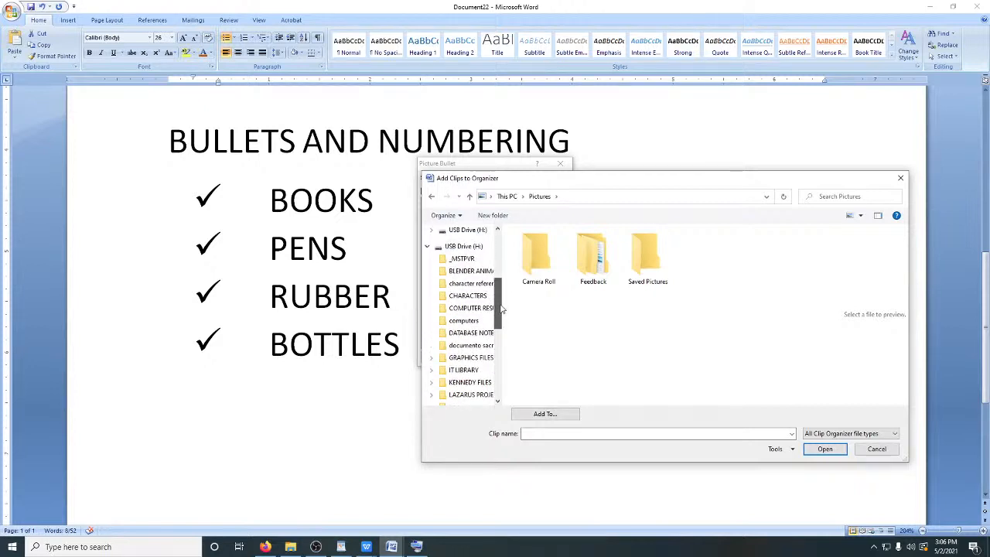
left_click(463, 246)
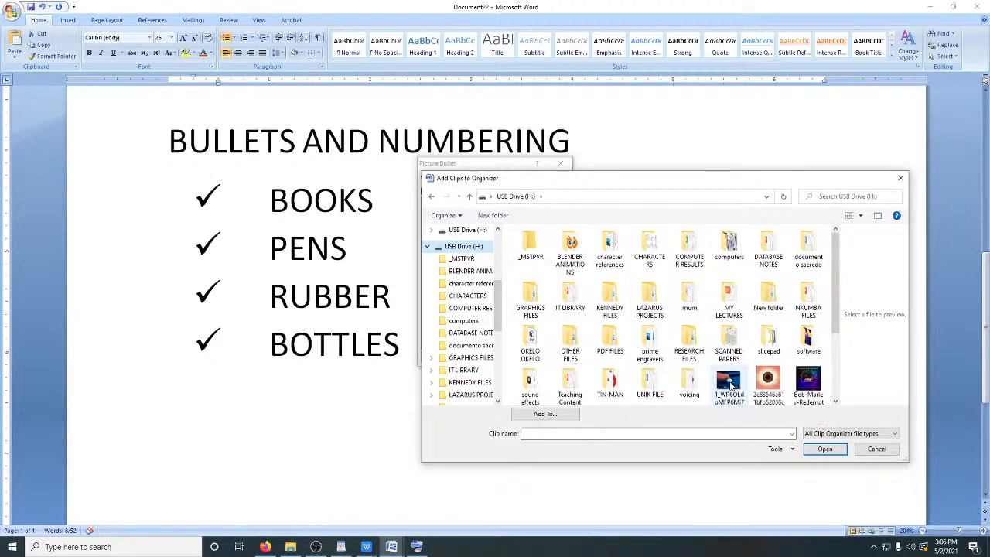
left_click(733, 385)
left_click(818, 447)
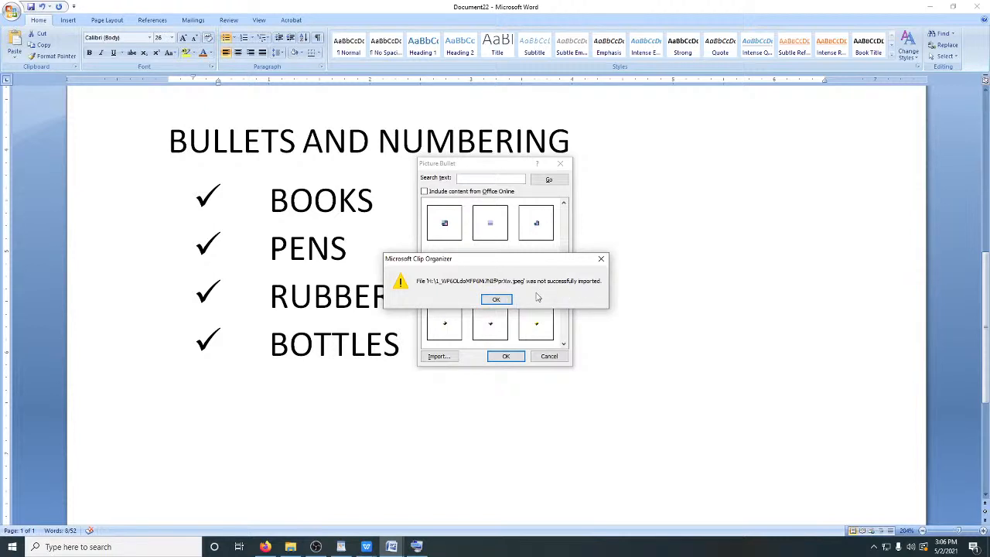
left_click(495, 299)
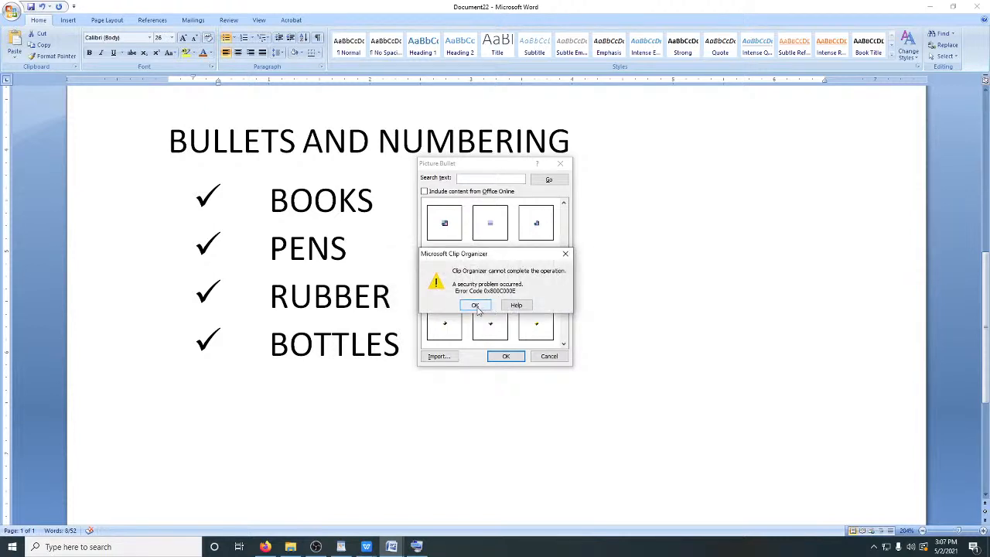
left_click(478, 309)
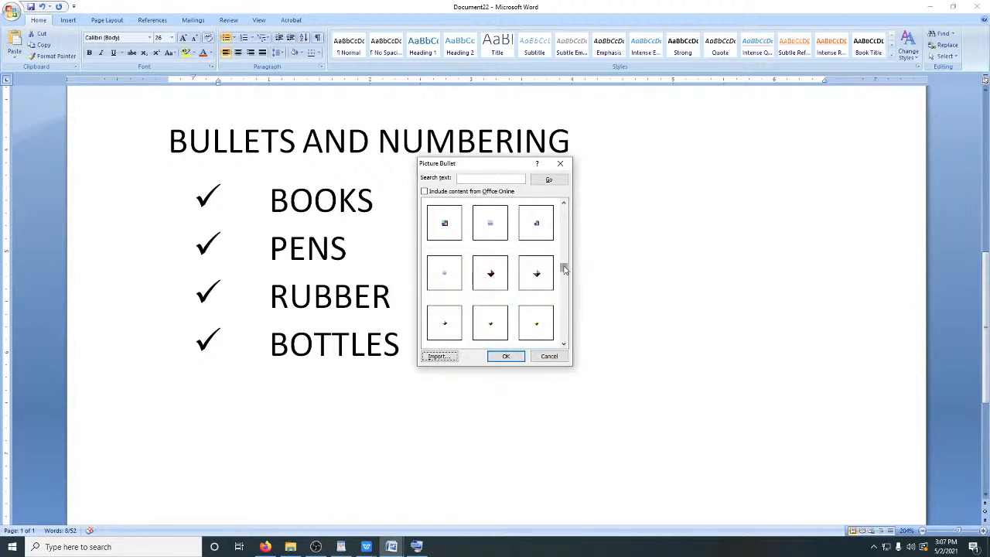
Define the red and black diamond picture as the bullet for the four list items
left_click(452, 232)
left_click(495, 280)
left_click(506, 356)
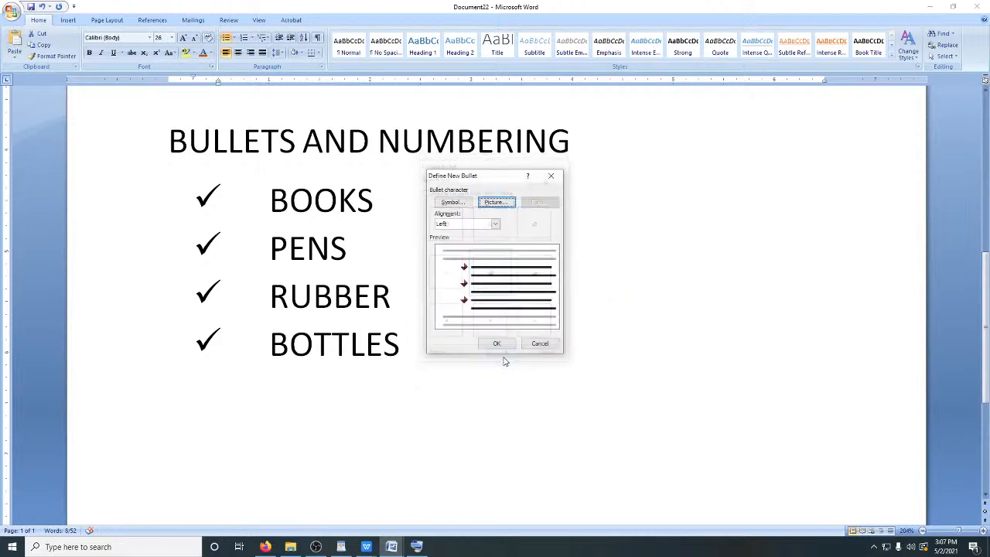
left_click(497, 344)
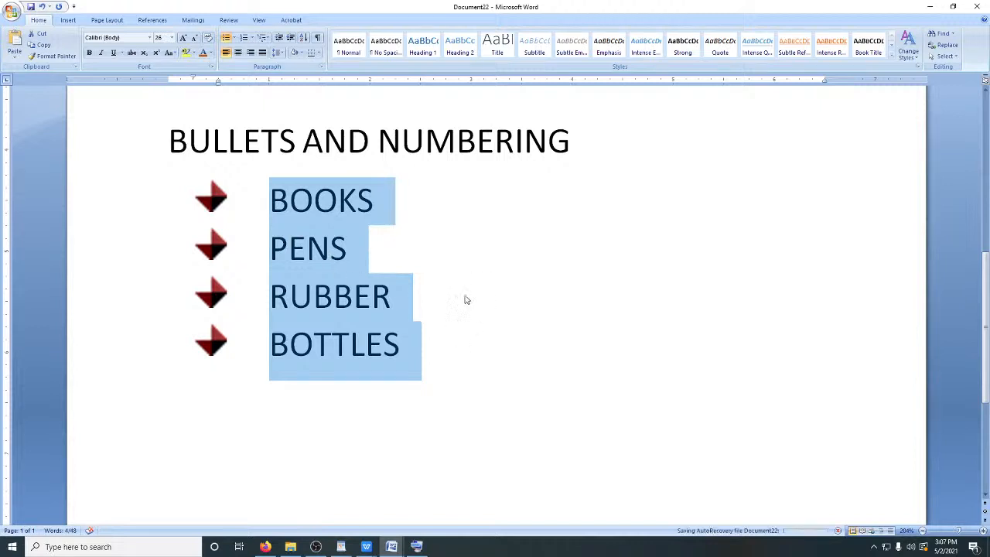
Turn the items from BOOKS to BOTTLES into a numbered list running from 1. to 4
left_click(422, 354)
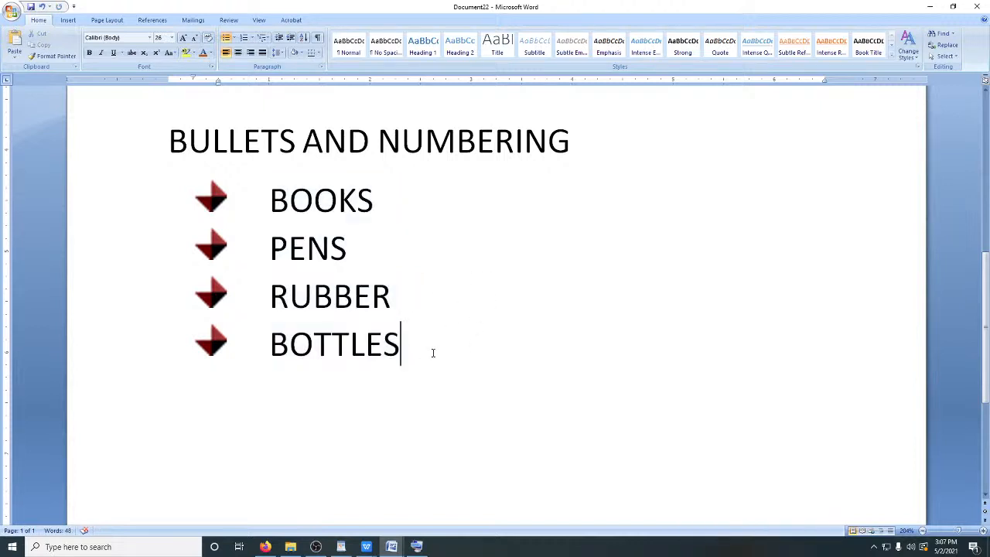
left_click_drag(435, 353, 288, 202)
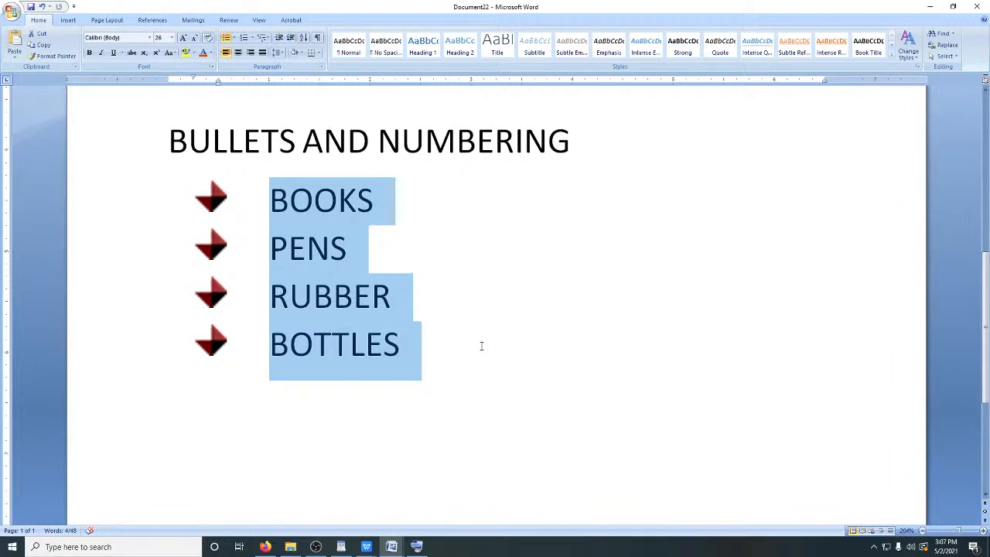
left_click(244, 37)
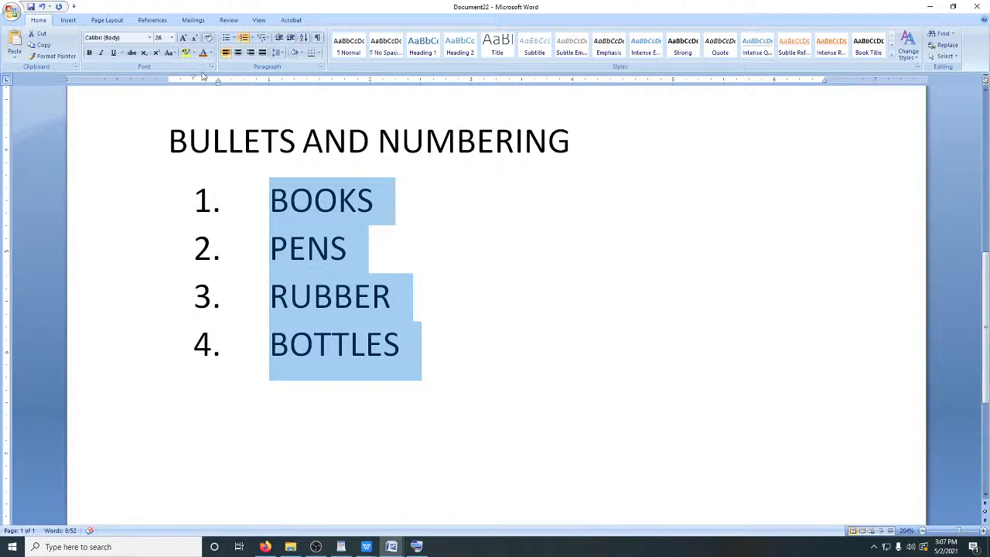
Renumber the four list items from BOOKS to BOTTLES with uppercase Roman numerals, followed by lowercase Roman numerals
left_click(251, 38)
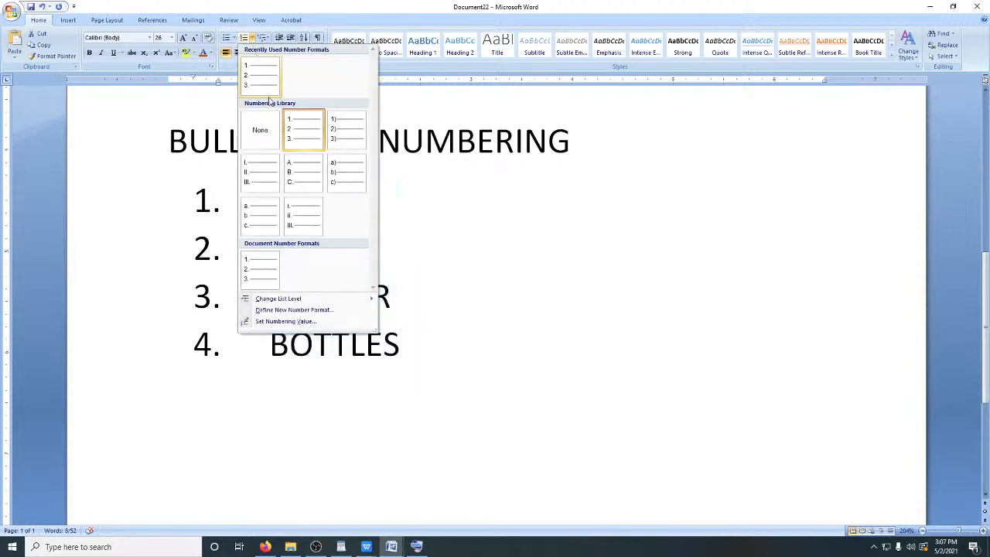
left_click(262, 180)
left_click(252, 38)
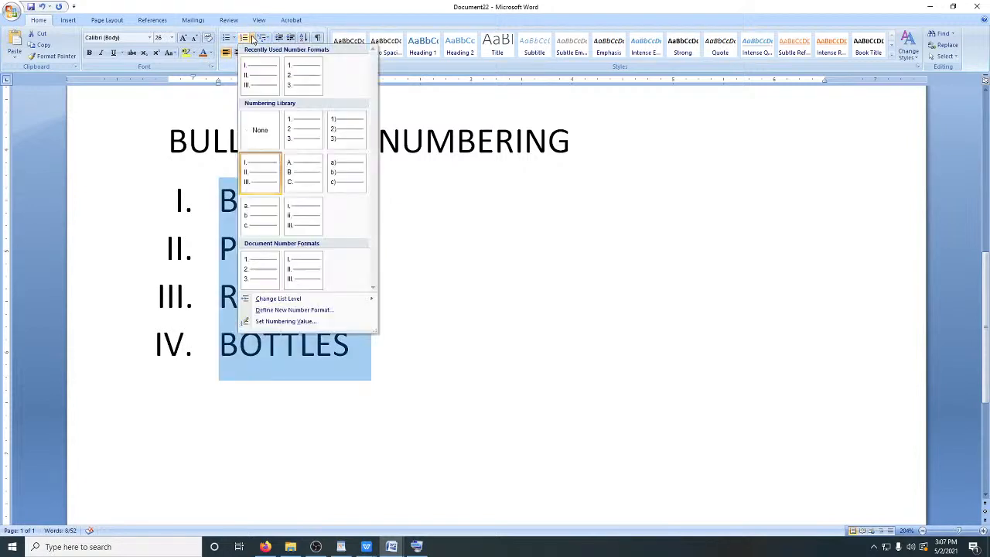
left_click(303, 215)
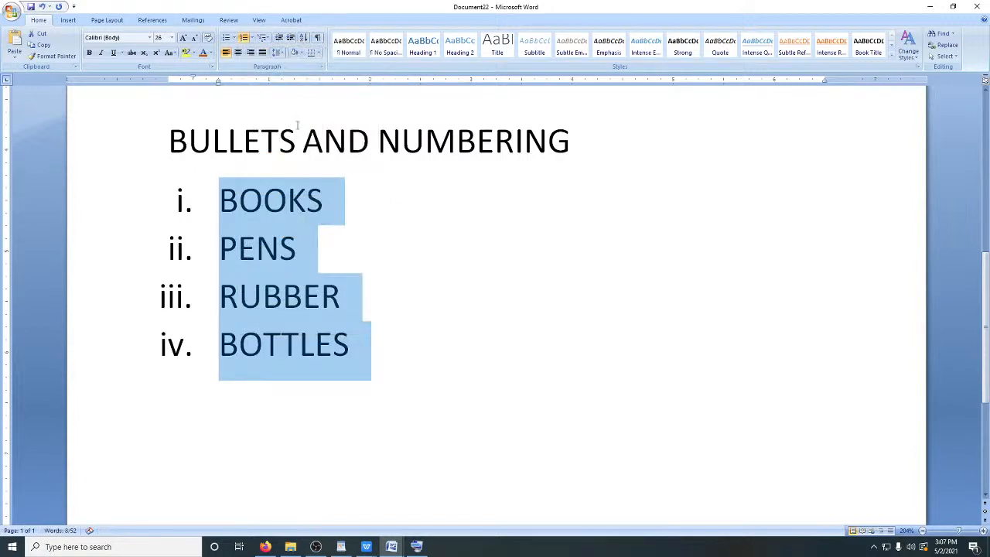
left_click(252, 38)
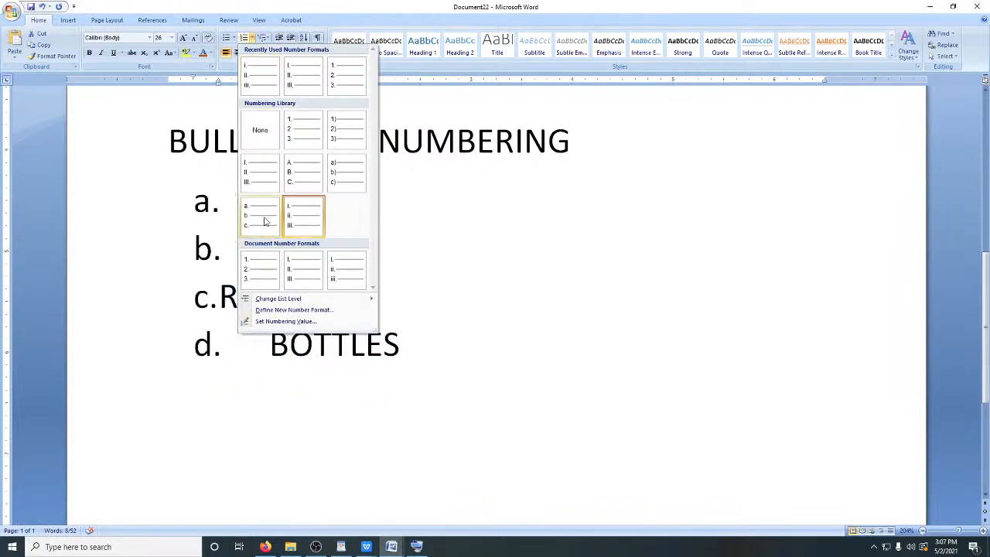
left_click(346, 269)
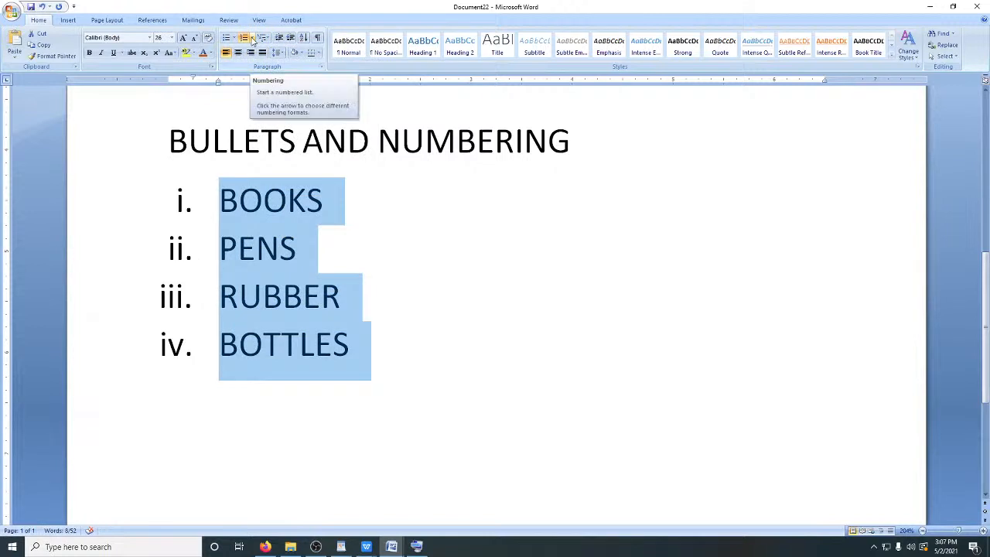
Change the numbering of the four list items to lowercase letters running from a. to d
left_click(252, 39)
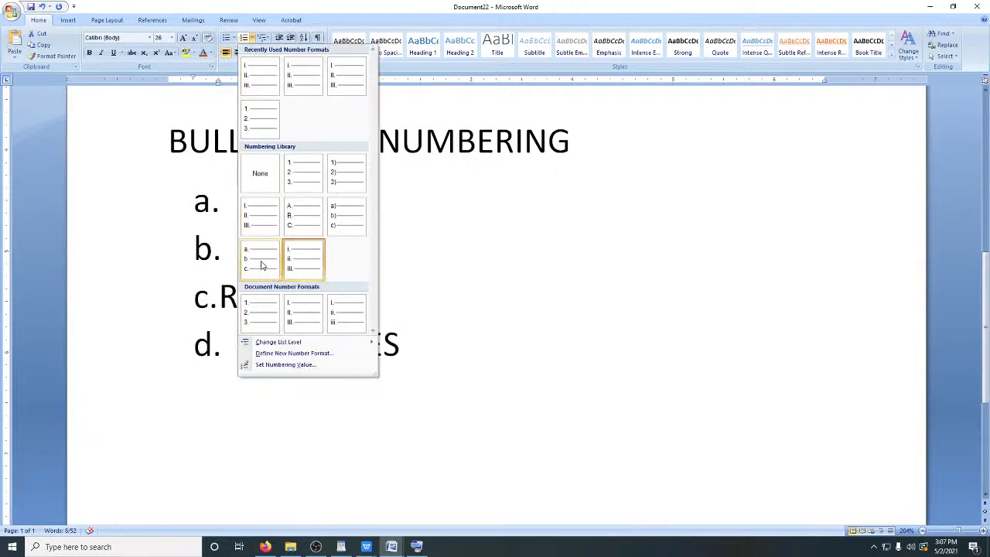
left_click(259, 268)
left_click(478, 365)
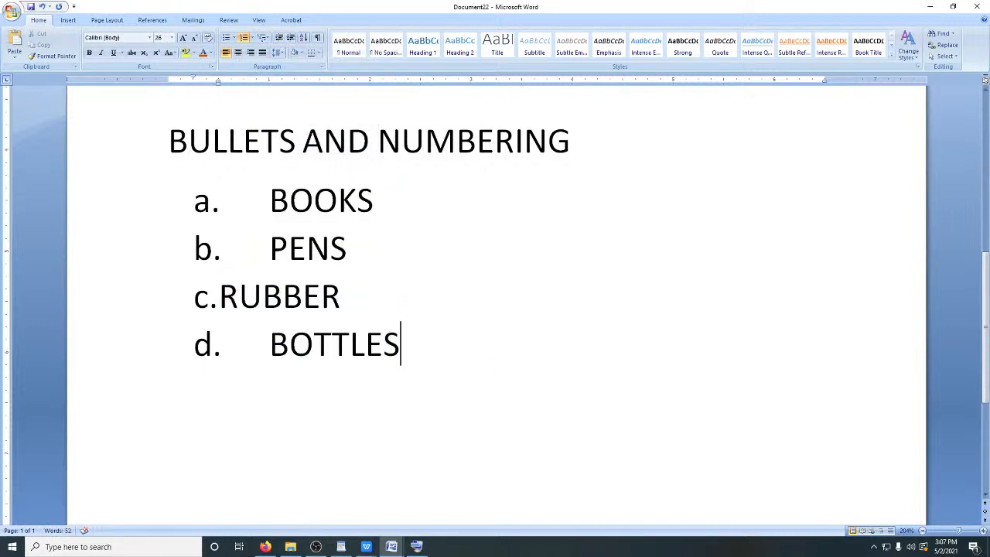
Restart the lettered list from BOOKS to BOTTLES as a new list with its starting value set to j
left_click_drag(411, 347, 177, 206)
left_click(252, 37)
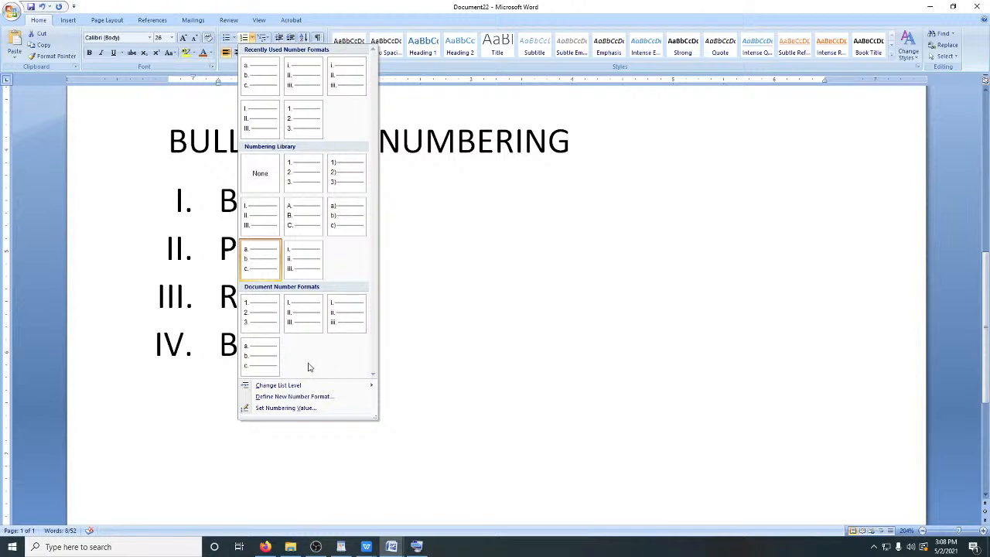
left_click(293, 409)
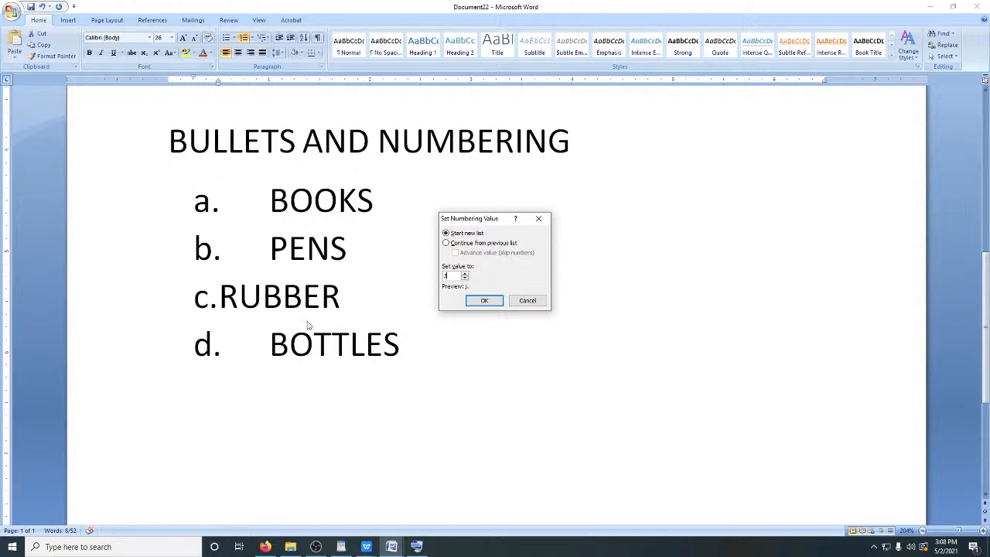
left_click(485, 300)
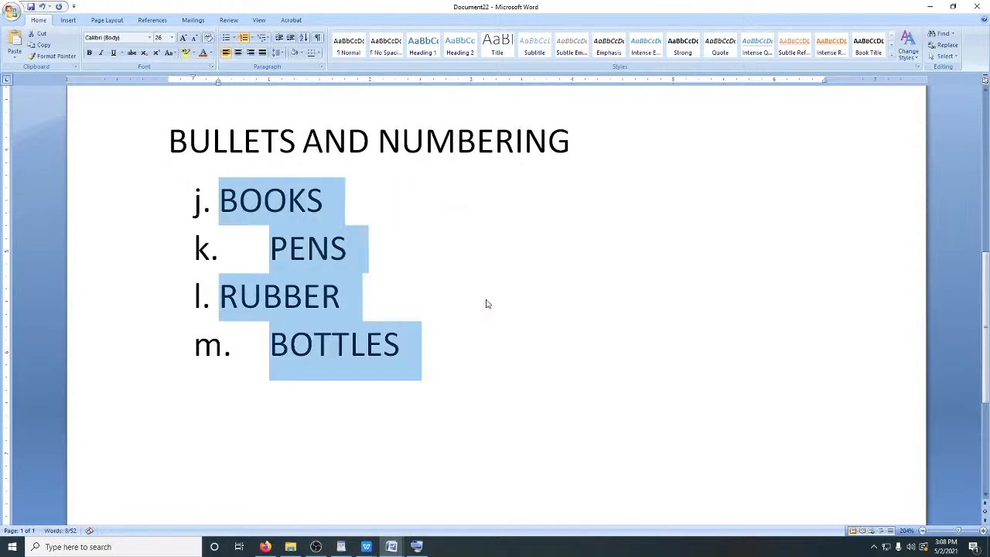
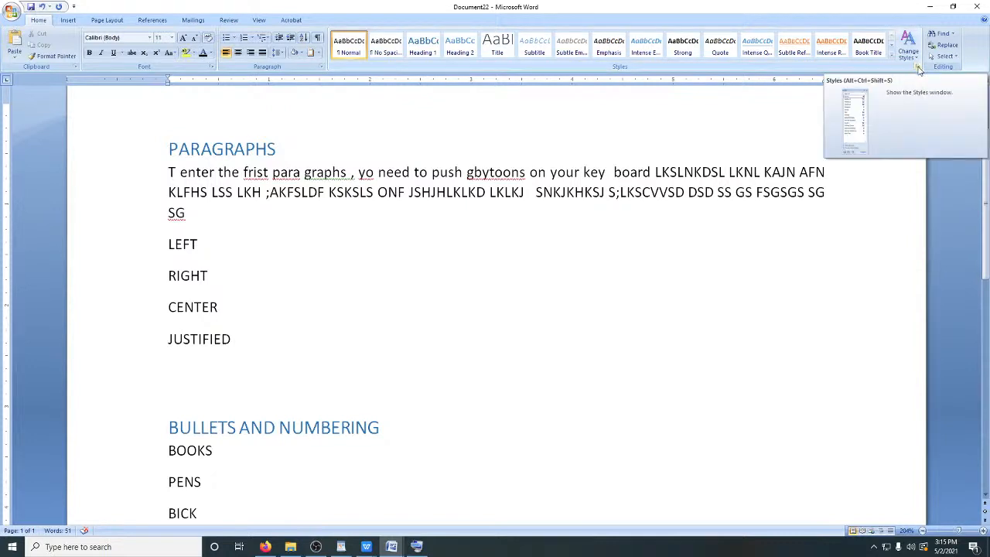
Start a new paragraph style based on Normal and name it TOM CAT V
left_click(917, 70)
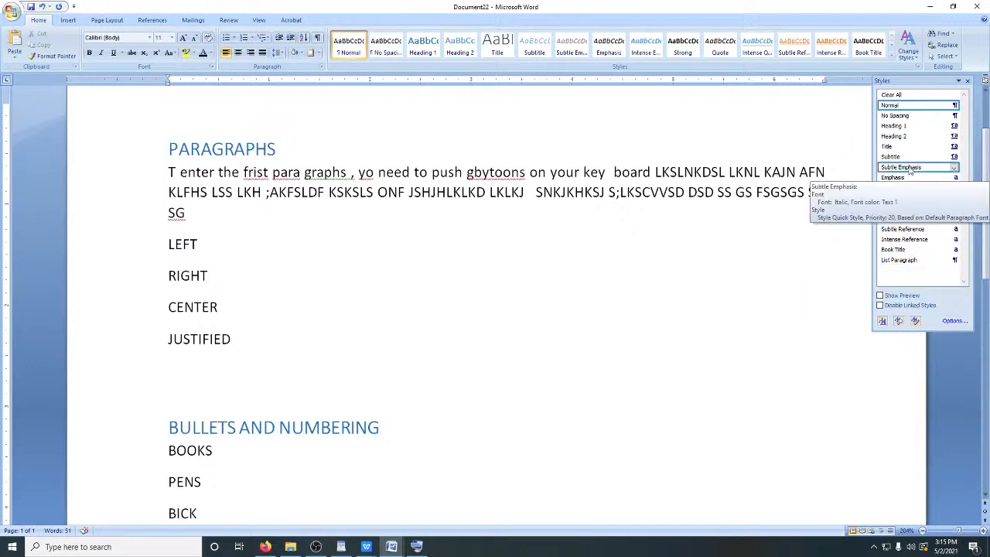
left_click(882, 324)
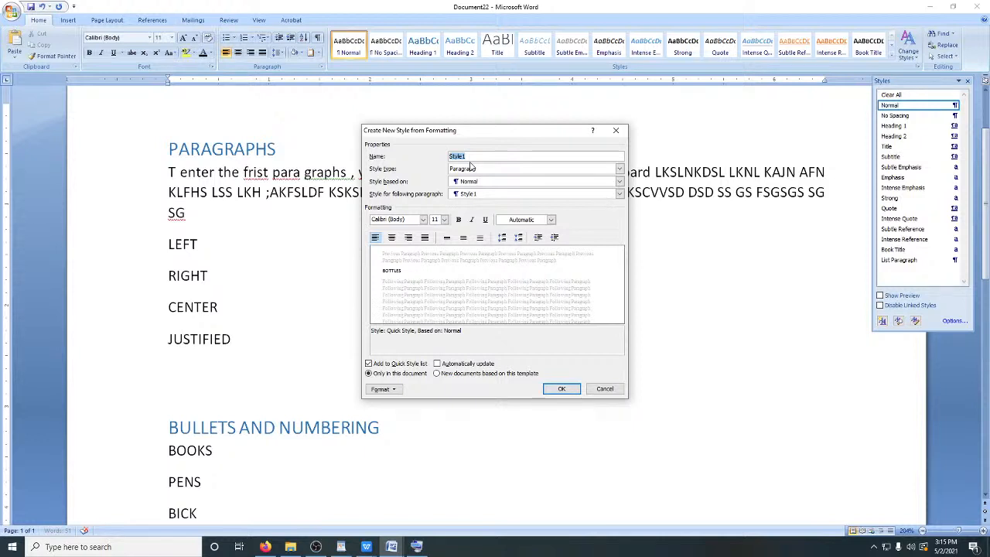
type("TOM CAT V")
Set the new style's font to Vladimir Script at size 26
left_click(423, 220)
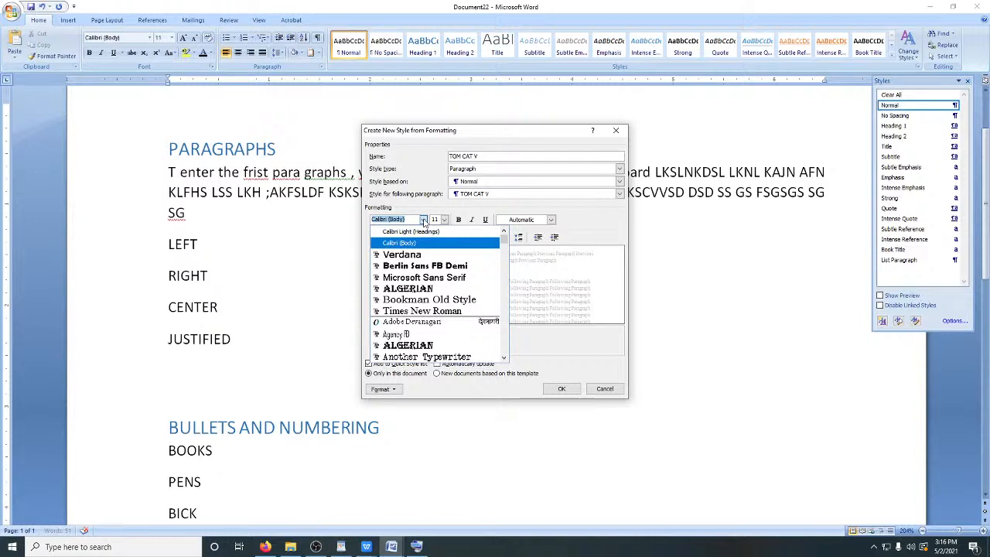
key("Down")
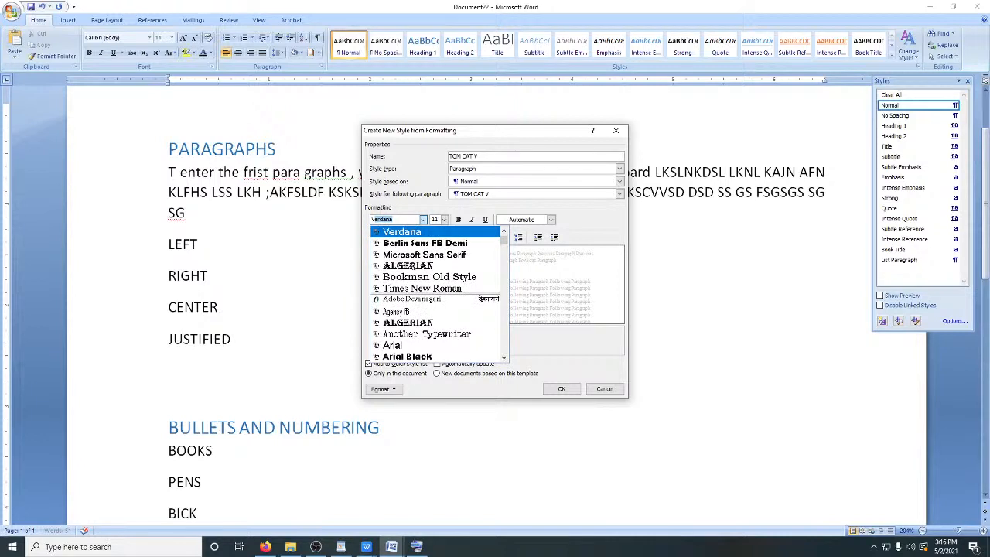
type("iner Hand ITC")
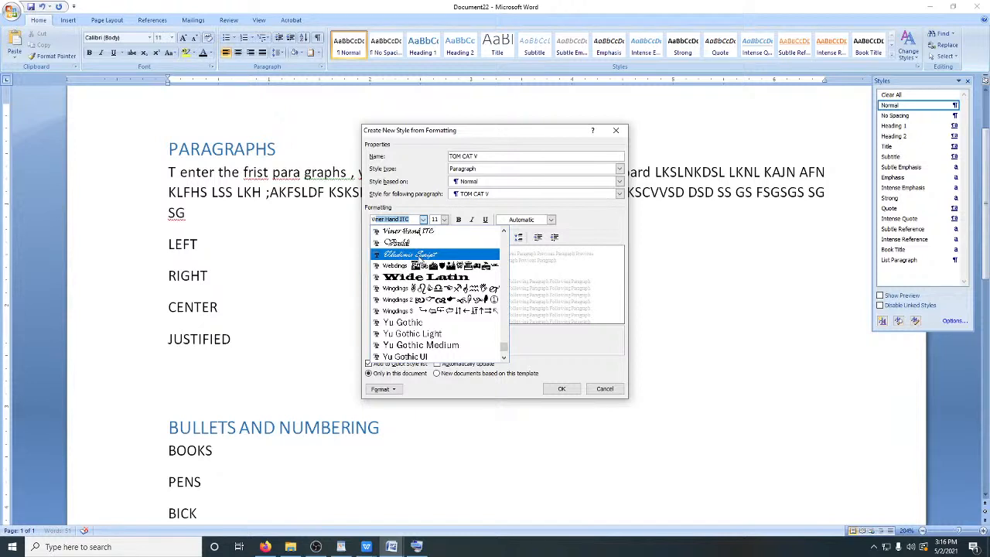
left_click(418, 256)
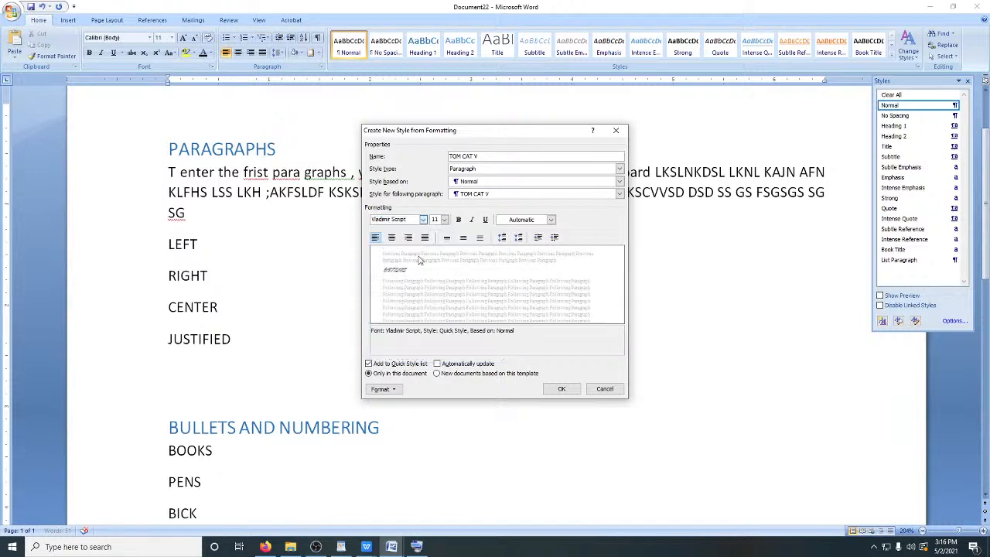
left_click(444, 221)
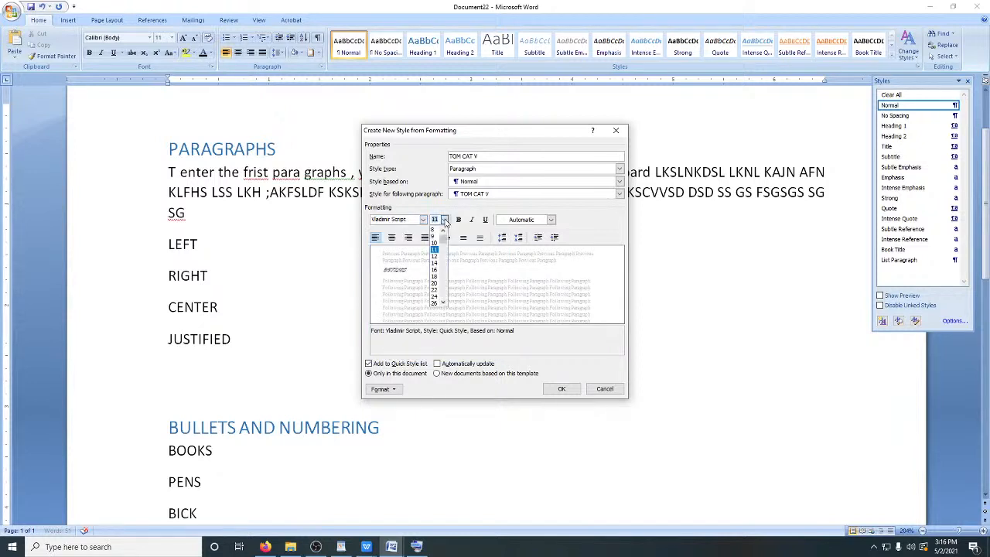
left_click(435, 303)
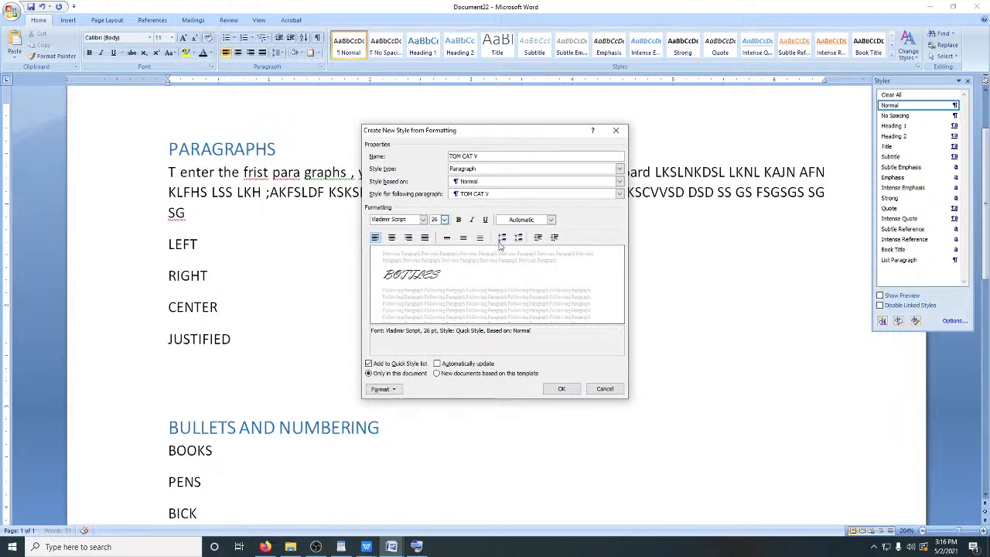
Indent the TOM CAT V style 0.5" from the left and set its line spacing to single after trying wider spacings
left_click(555, 239)
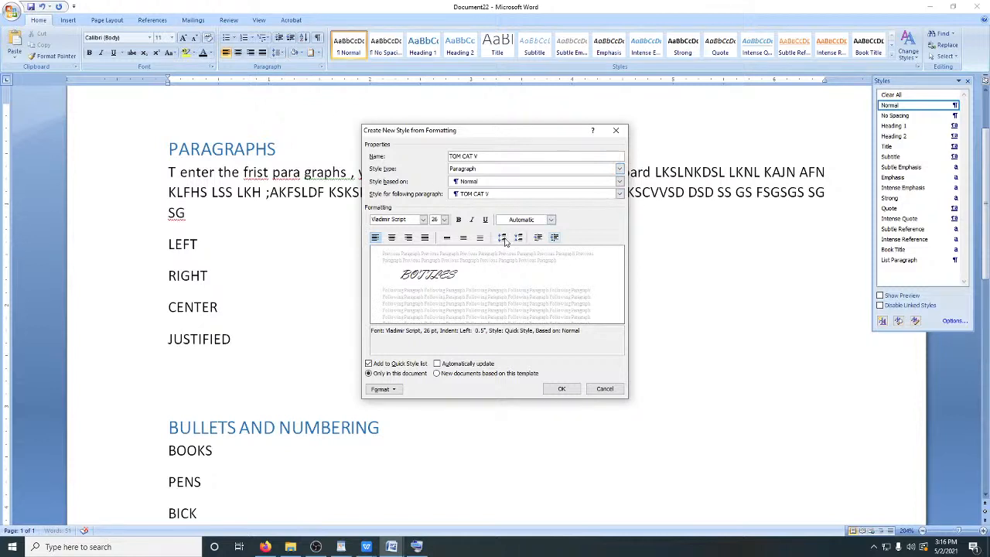
left_click(447, 239)
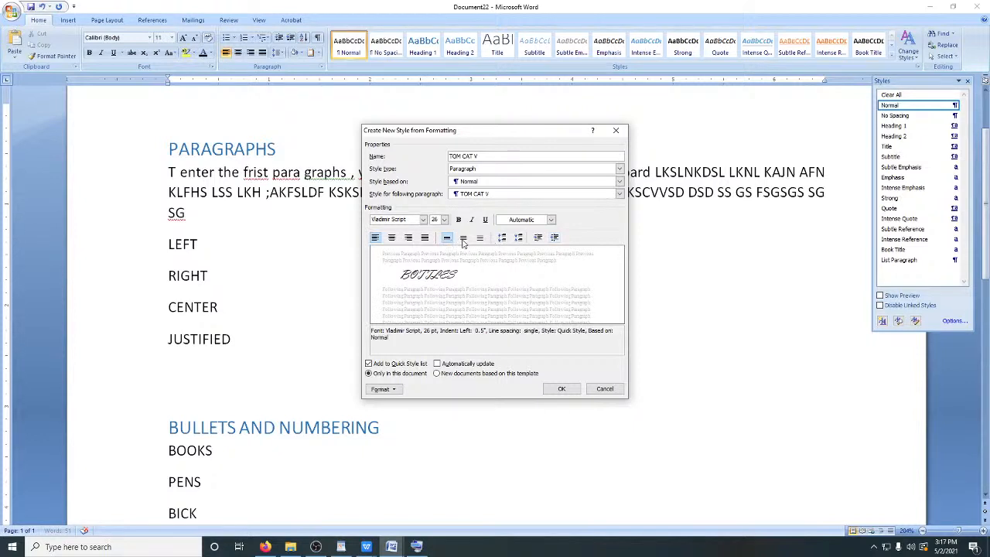
left_click(463, 239)
left_click(479, 239)
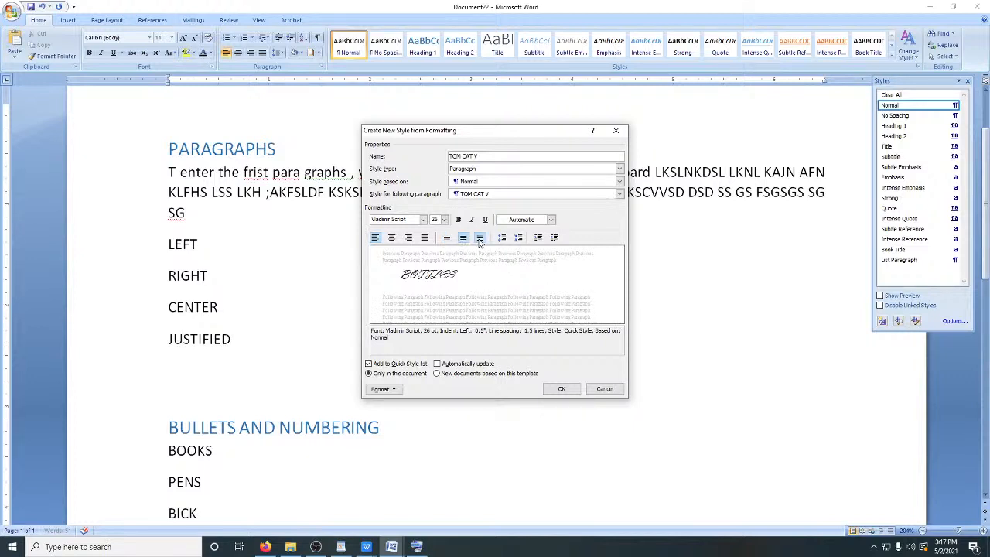
left_click(447, 240)
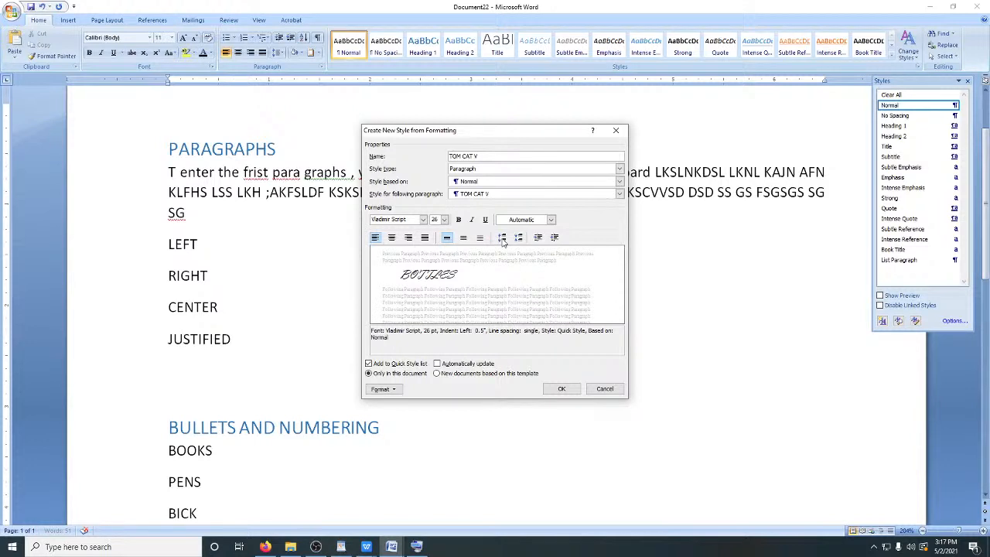
Try larger paragraph spacing for the style, reduce the space after to 0 pt, and keep single line spacing
left_click(501, 238)
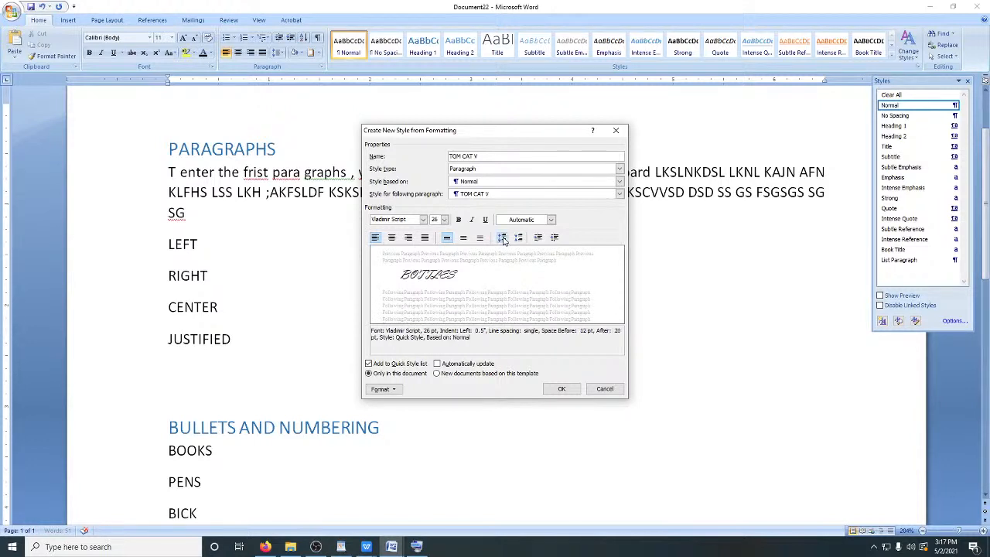
left_click(502, 238)
left_click(501, 239)
left_click(502, 238)
left_click(518, 238)
left_click(518, 238)
left_click(518, 238)
left_click(518, 238)
left_click(518, 238)
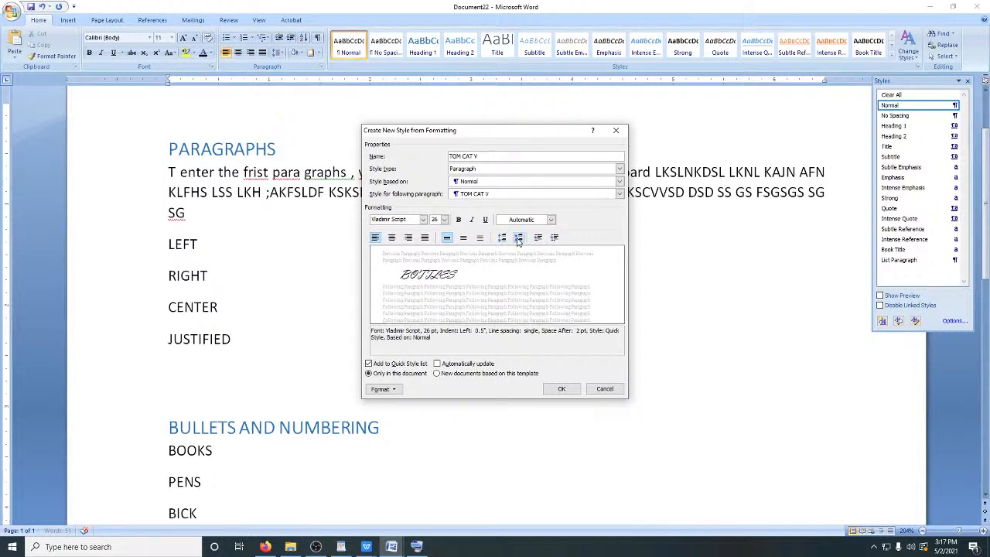
left_click(465, 239)
left_click(448, 238)
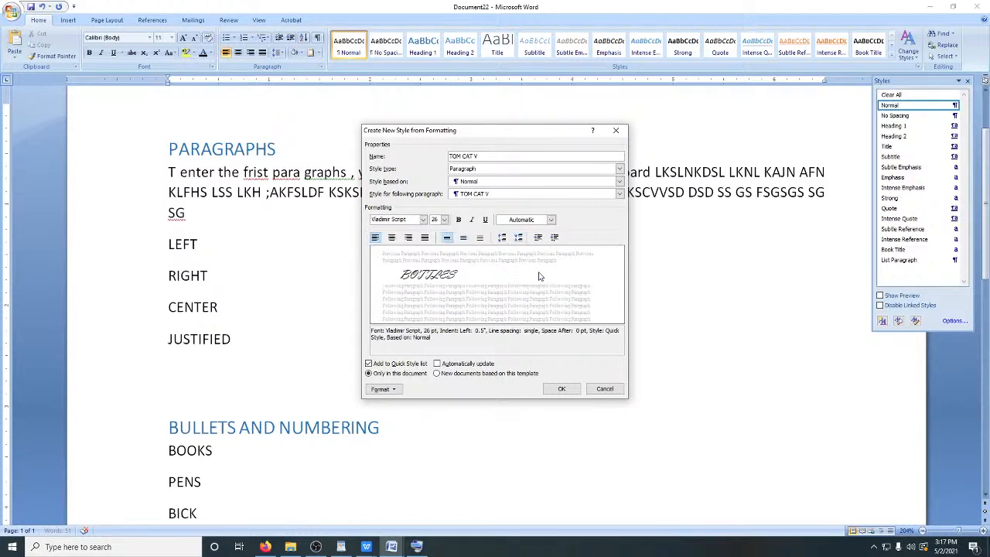
Enable automatic updating for the TOM CAT V style and create it, applying it to BOTTLES
left_click(437, 364)
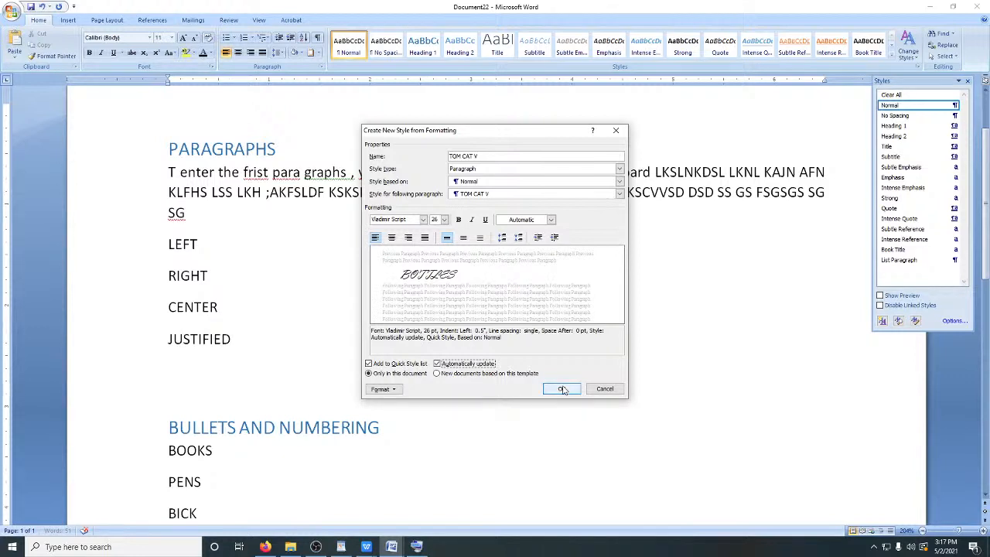
left_click(562, 388)
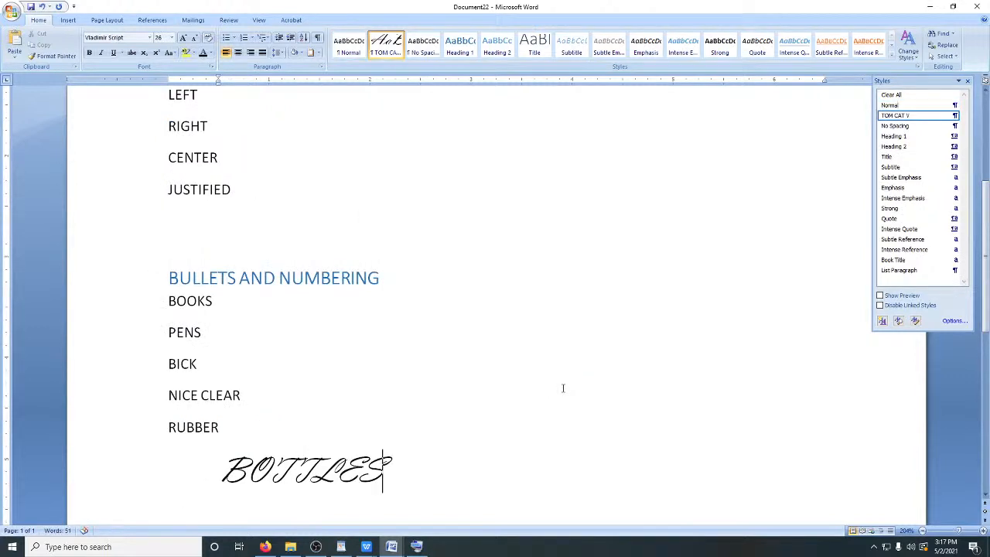
scroll(562, 388, "up", 5)
scroll(562, 388, "down", 10)
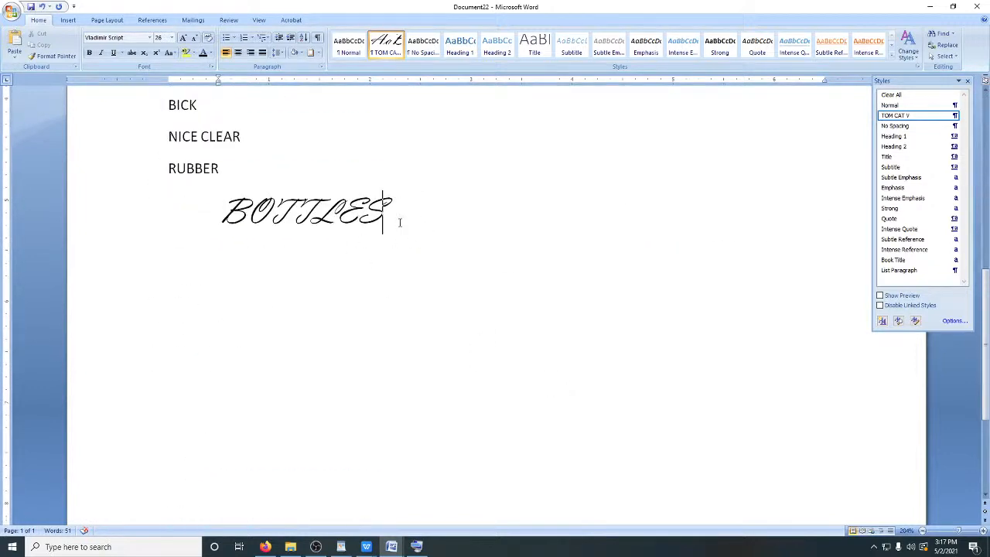
Apply the TOM CAT V style to the whole body paragraph under the PARAGRAPHS heading
scroll(502, 316, "up", 3)
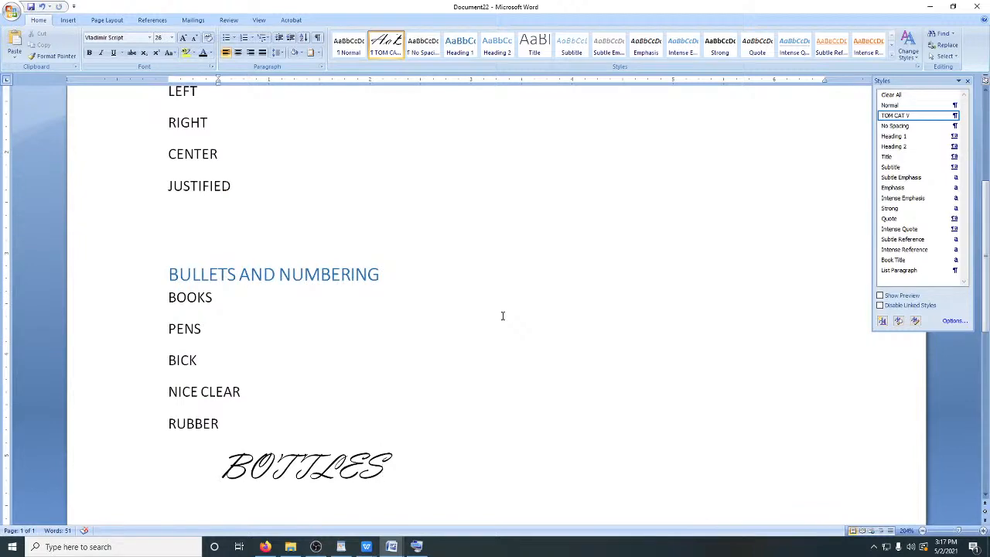
scroll(502, 316, "up", 3)
left_click(456, 274)
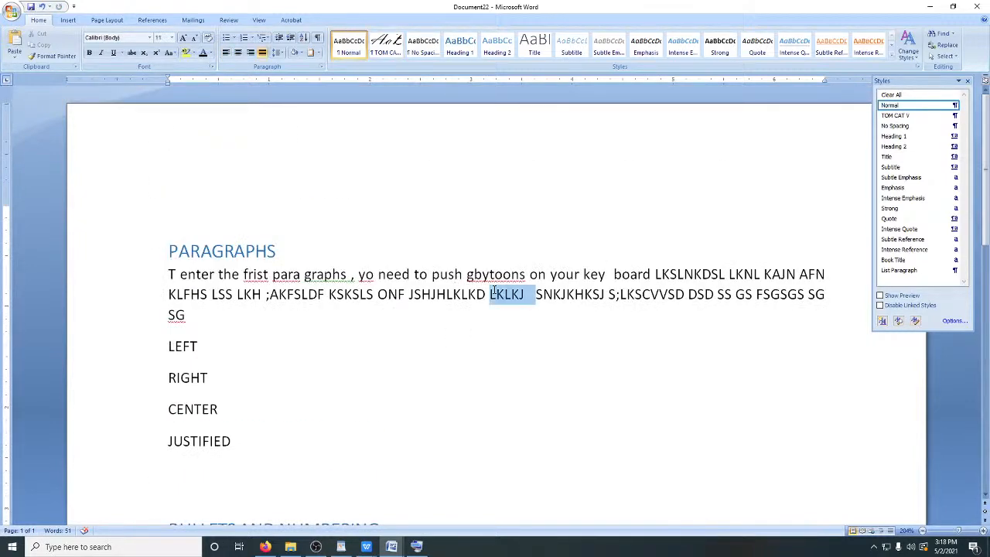
triple_click(495, 294)
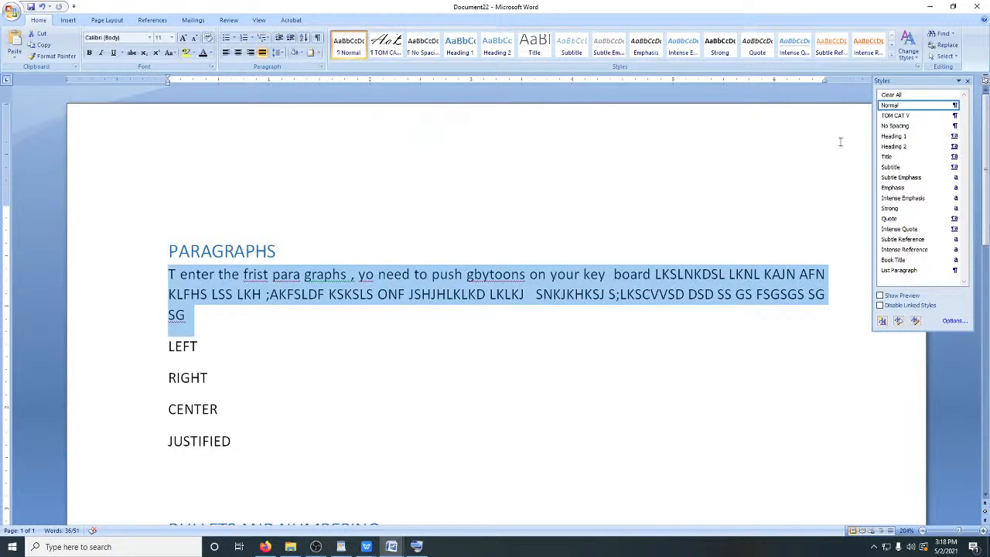
left_click(894, 116)
scroll(568, 341, "down", 3)
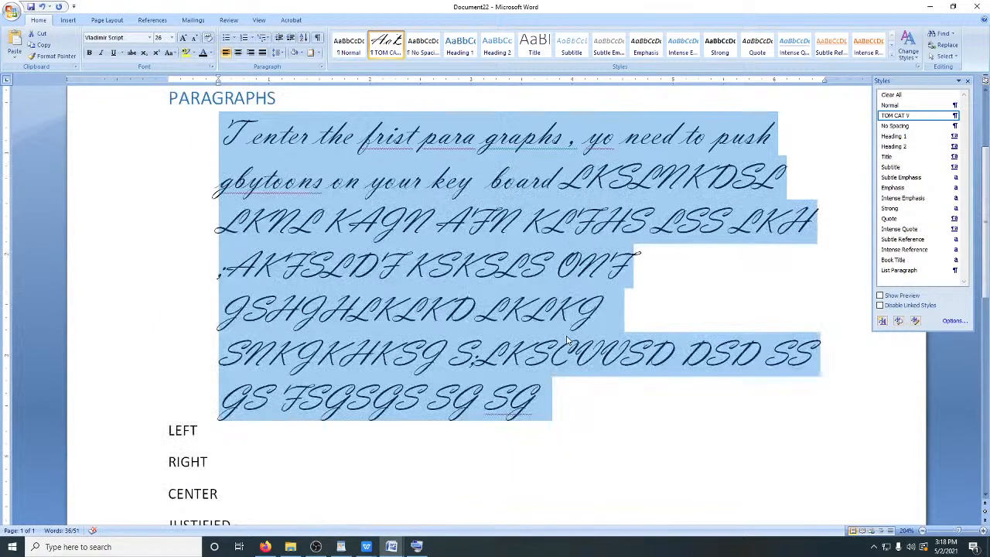
Delete the random capital letters after "board" in the body paragraph under PARAGRAPHS, from LKSLNKDSL to the final SG
left_click(575, 267)
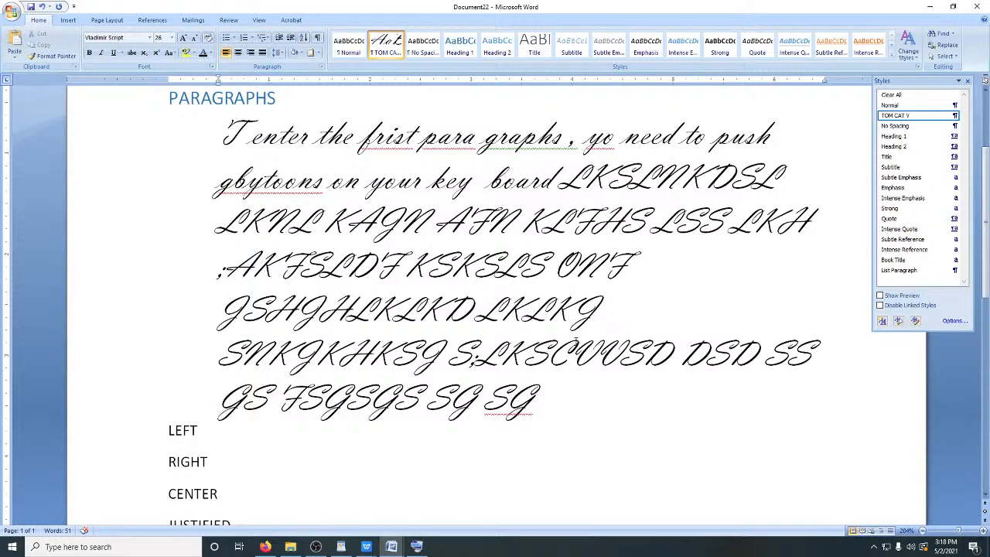
left_click_drag(539, 402, 563, 177)
key("Delete")
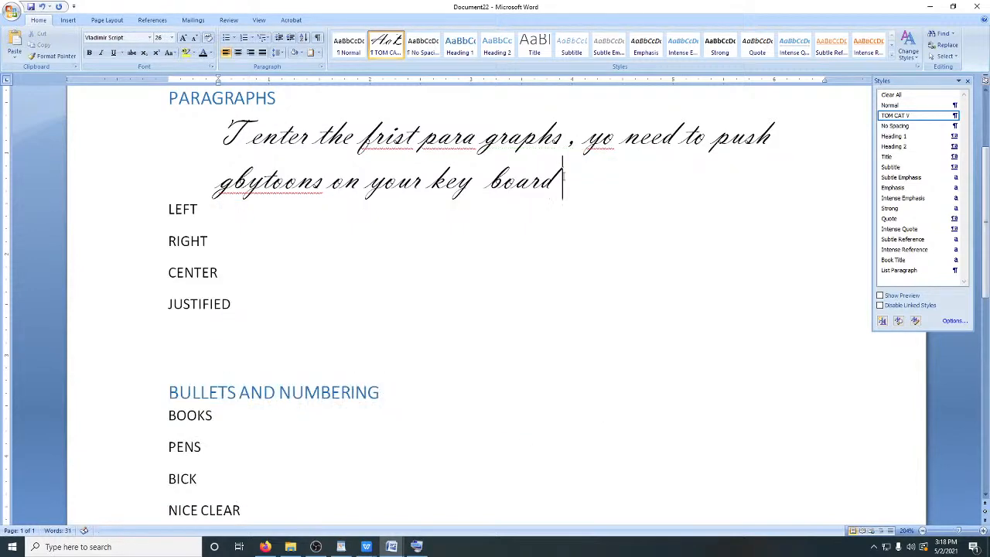
scroll(574, 285, "up", 3)
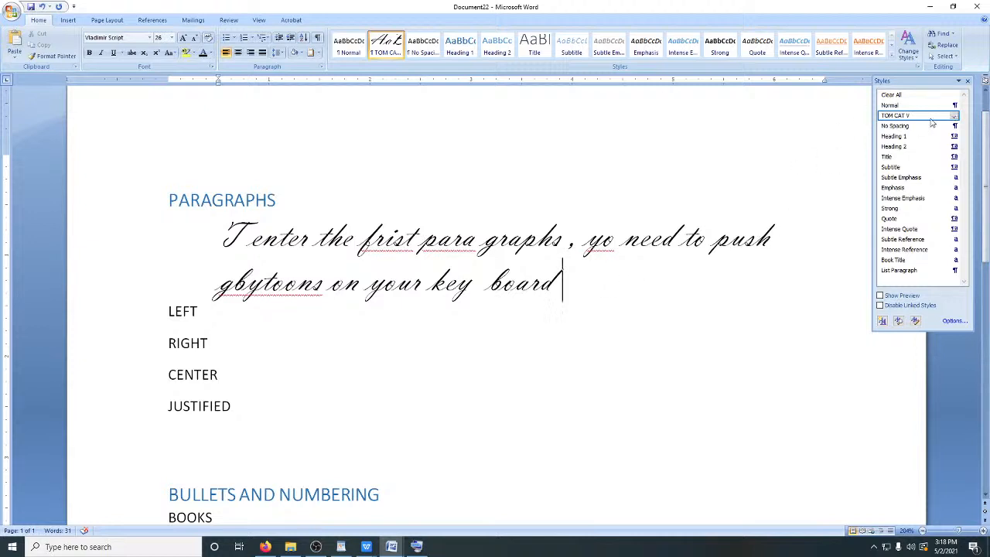
mouse_move(905, 117)
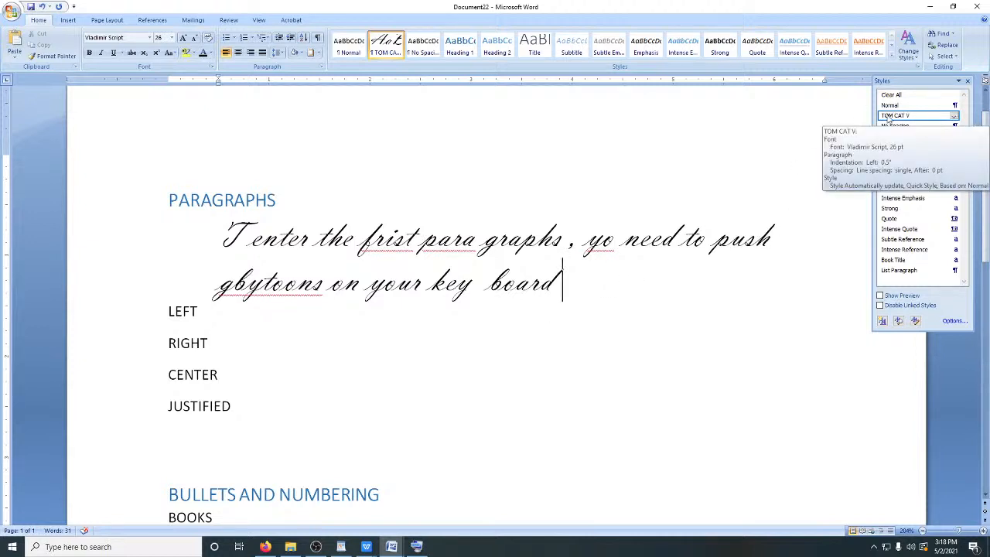
left_click(955, 116)
left_click(967, 80)
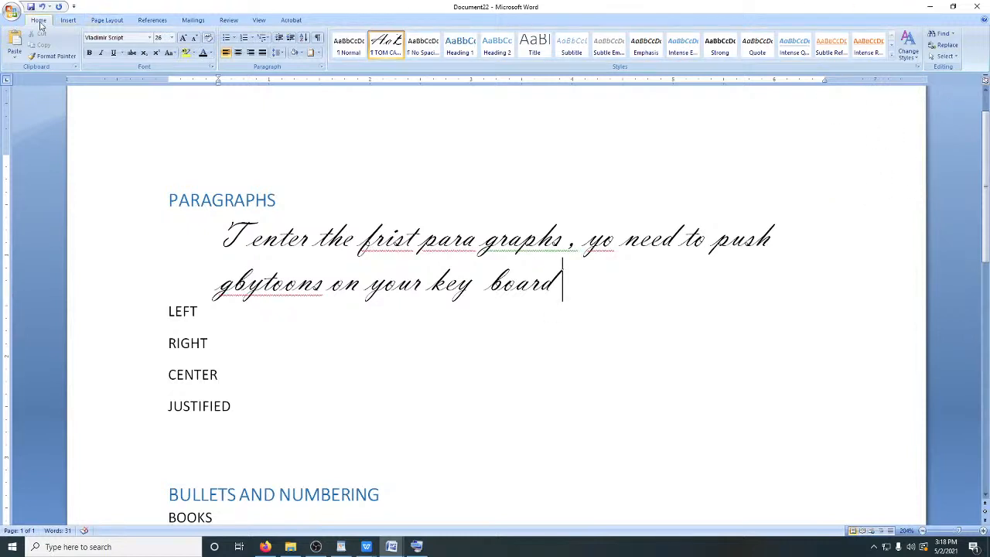
Modify the TOM CAT V style to use the Times New Roman font
left_click(918, 68)
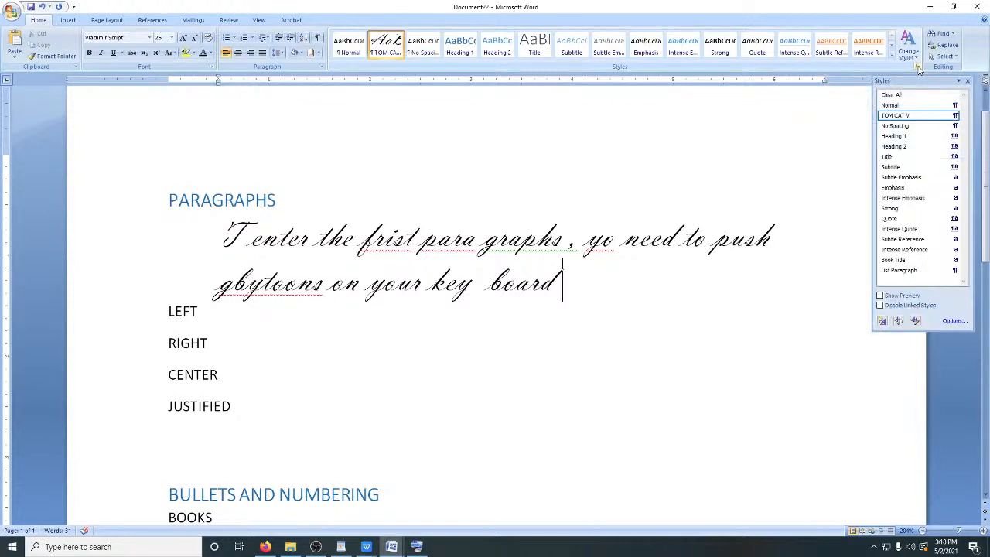
left_click(955, 117)
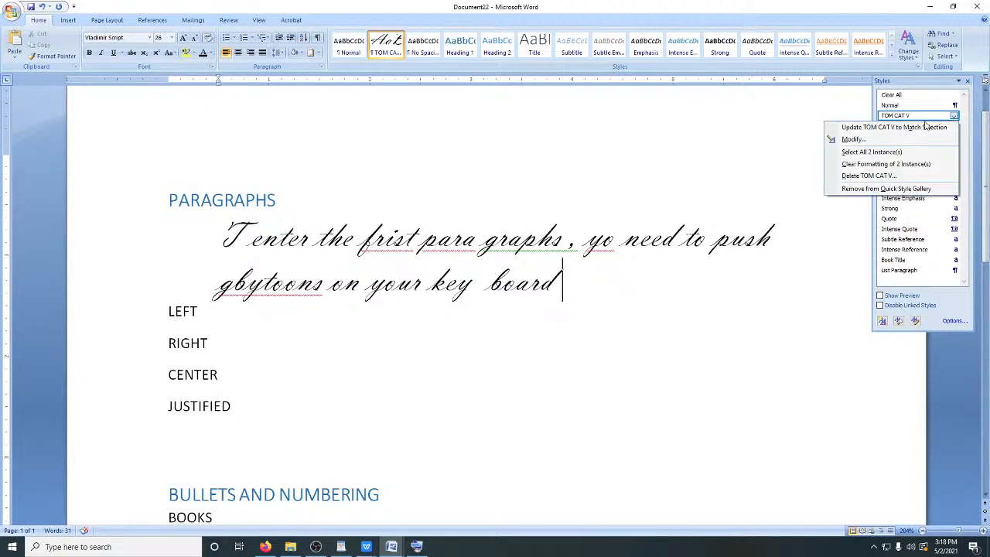
left_click(853, 142)
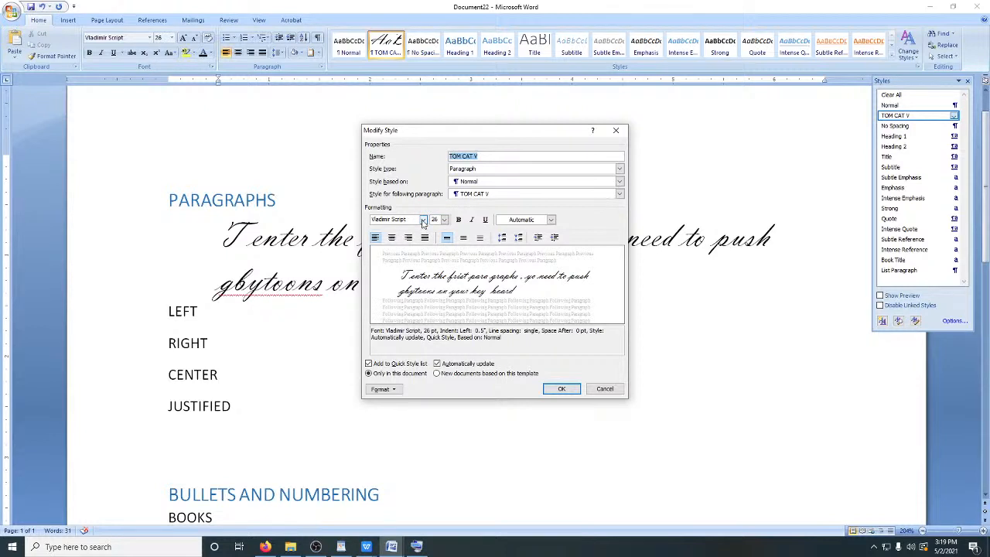
left_click(423, 221)
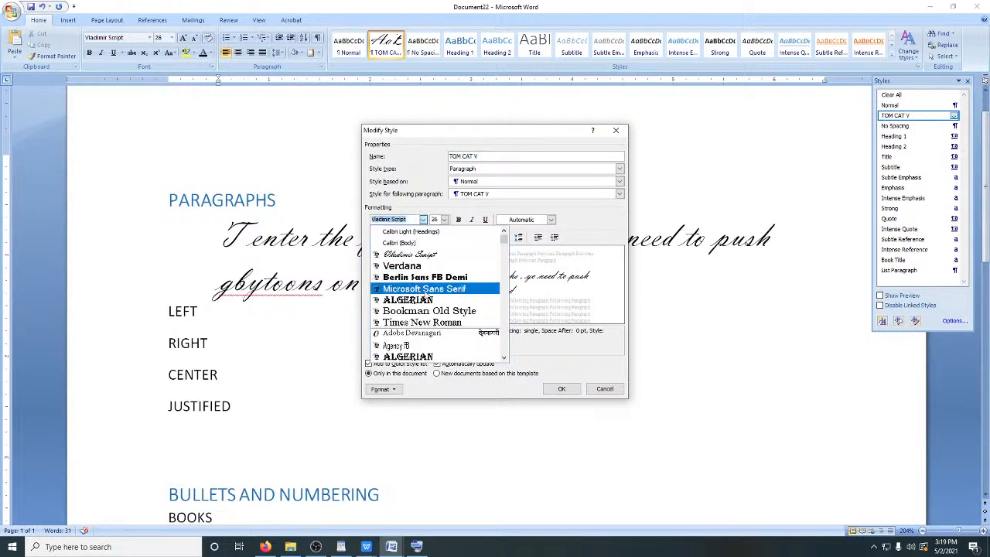
scroll(416, 278, "down", 2)
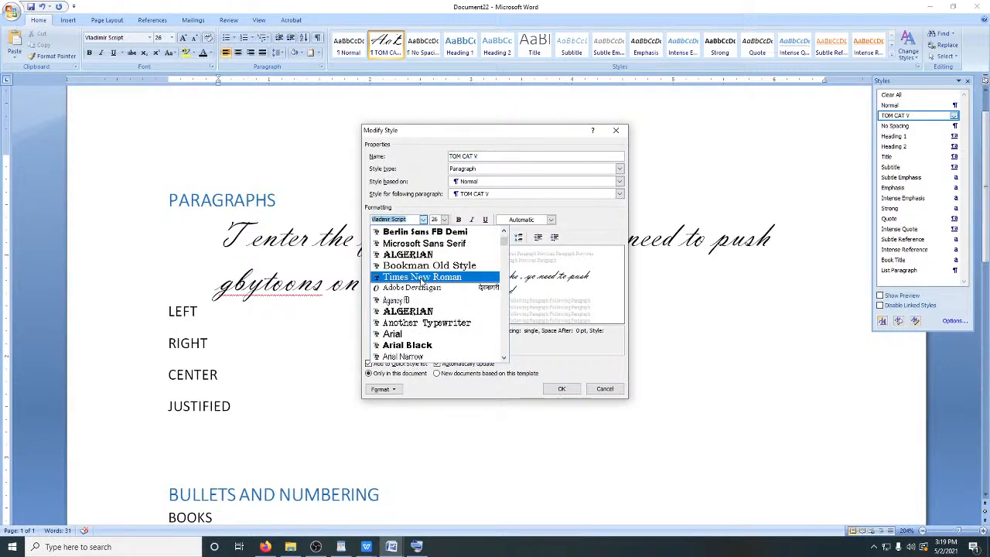
left_click(425, 278)
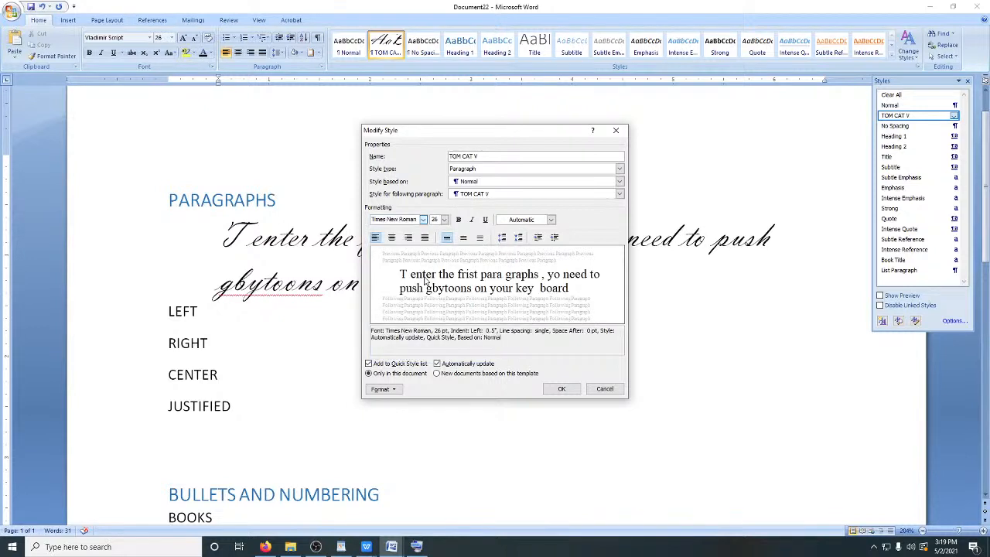
Set the TOM CAT V style's font size to 18 pt and apply the style changes
left_click(445, 220)
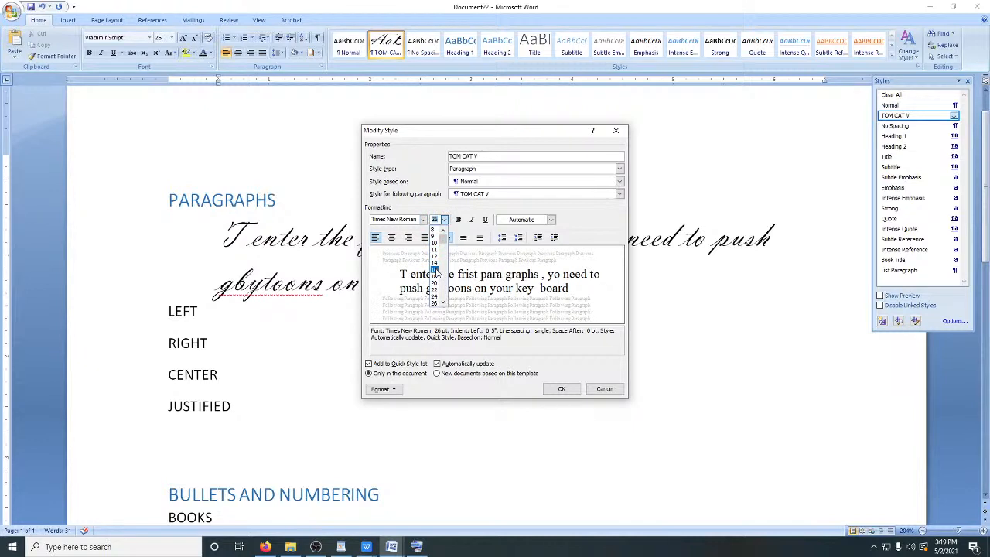
left_click(435, 276)
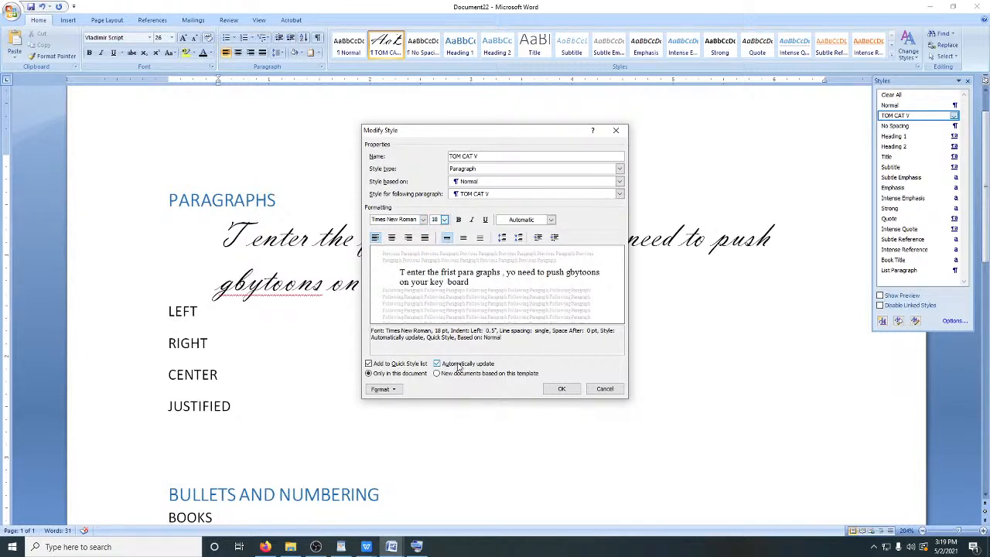
left_click(568, 392)
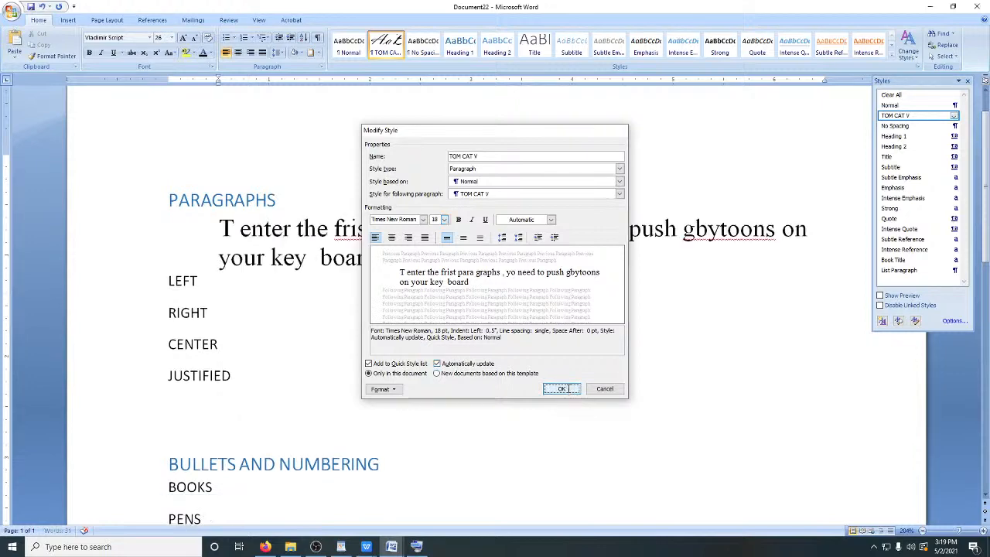
left_click(569, 388)
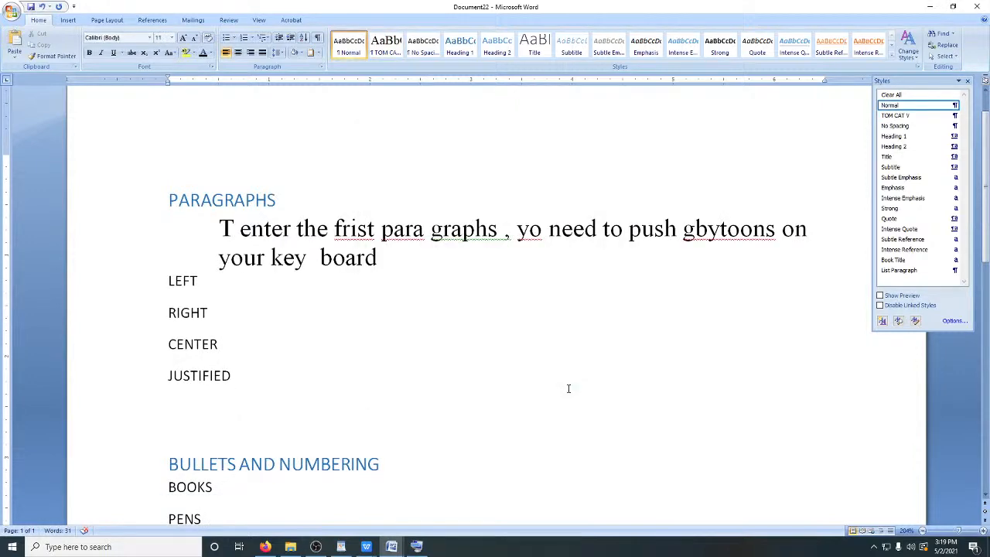
Check the modified TOM CAT V style on BOTTLES and on the body paragraph under PARAGRAPHS
scroll(568, 388, "down", 6)
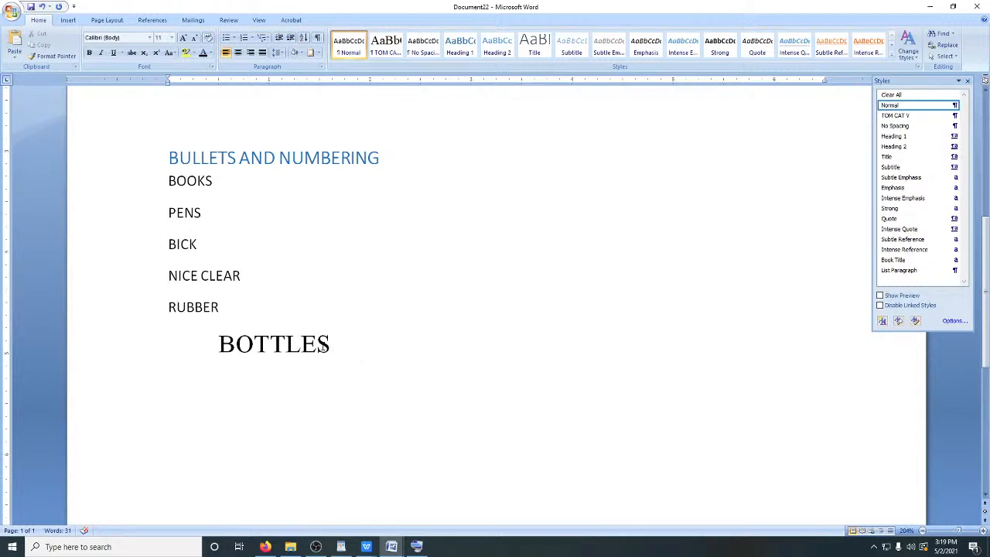
scroll(325, 345, "up", 1)
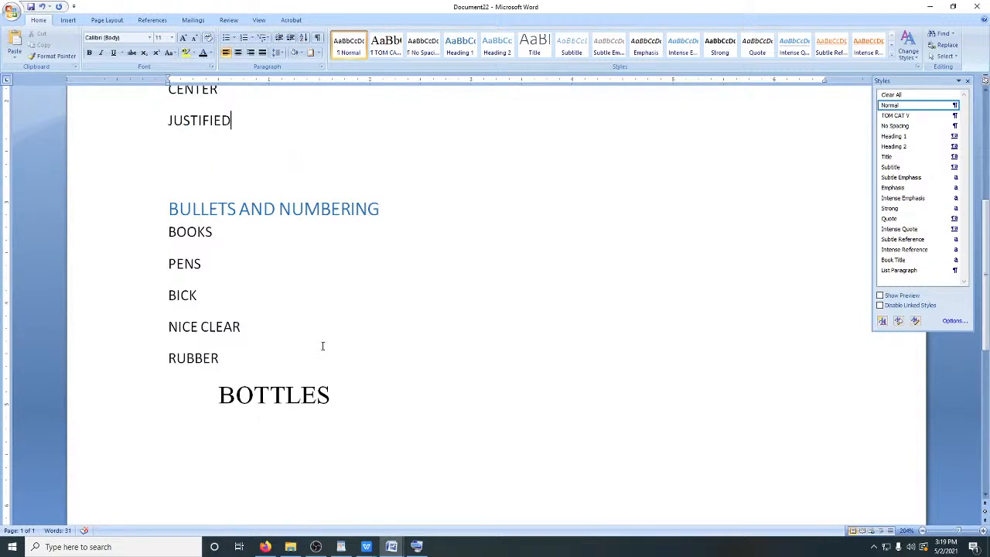
scroll(323, 346, "up", 1)
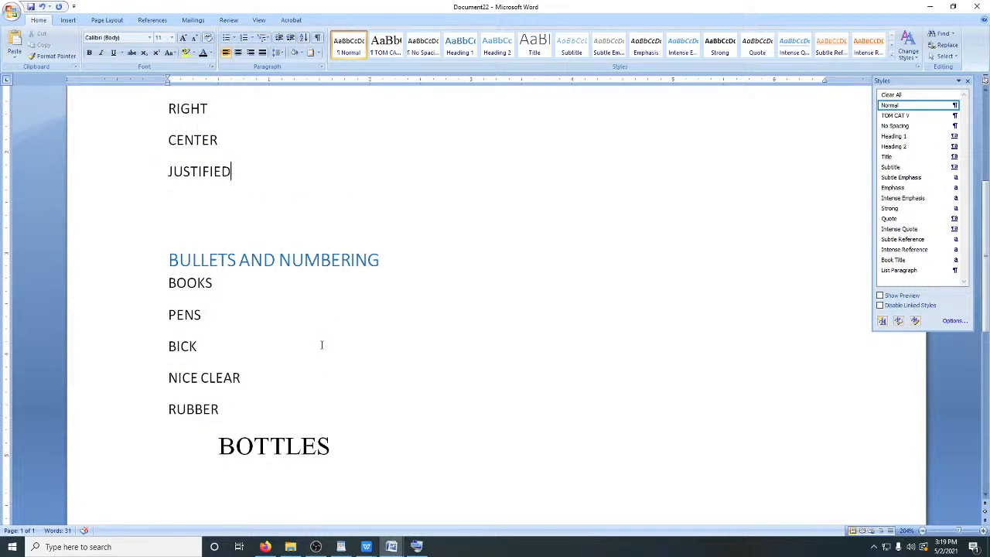
scroll(321, 345, "up", 4)
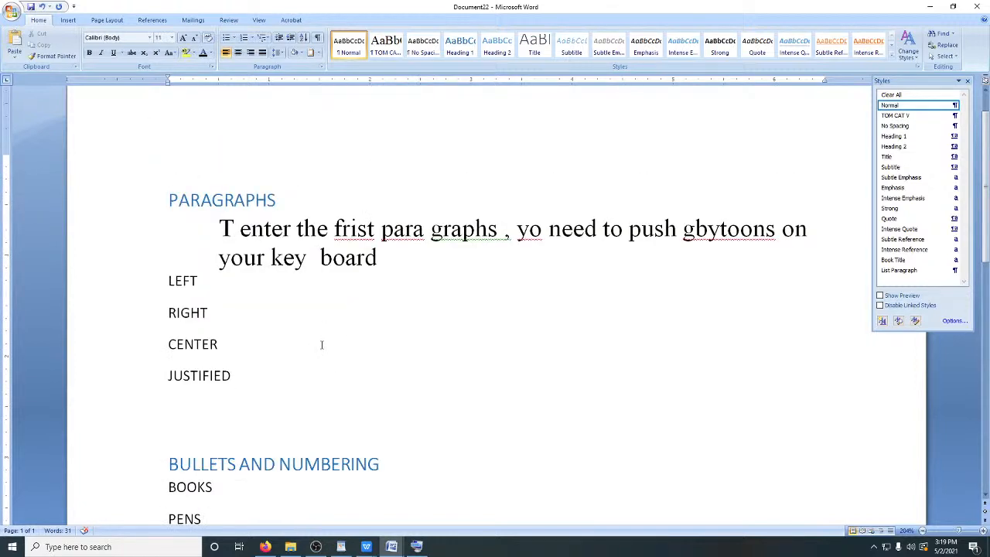